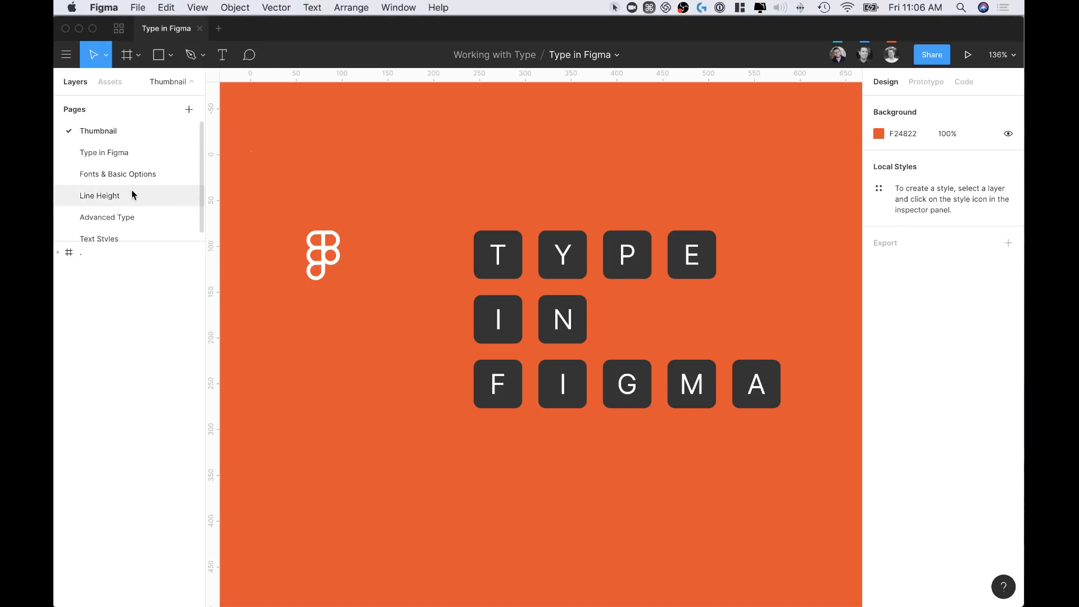
# Go to the Type in Figma page and switch on the Text tool with T
pyautogui.click(107, 152)
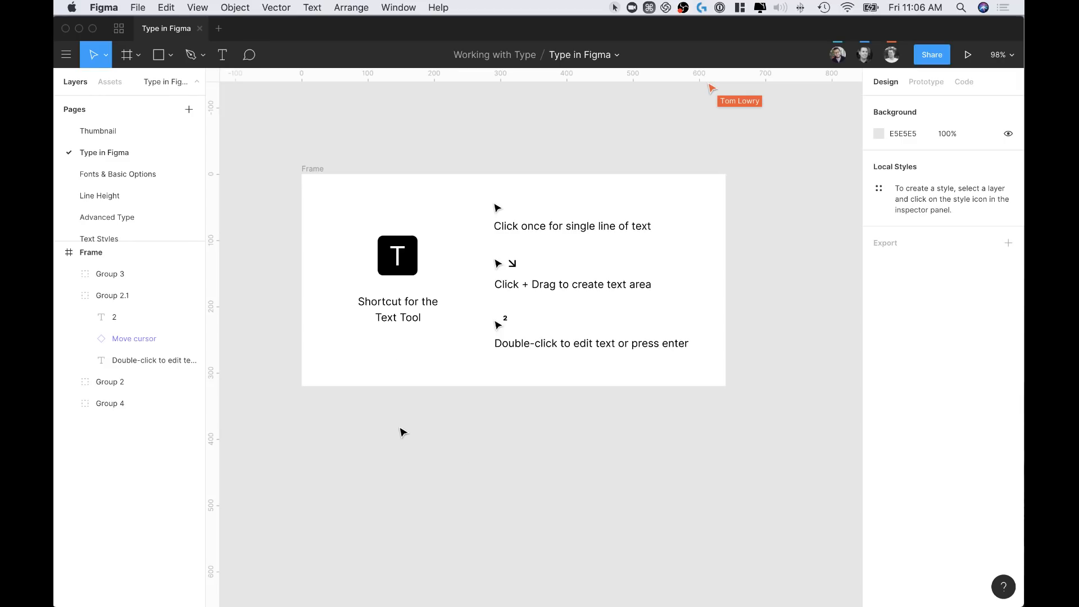
pyautogui.press('t')
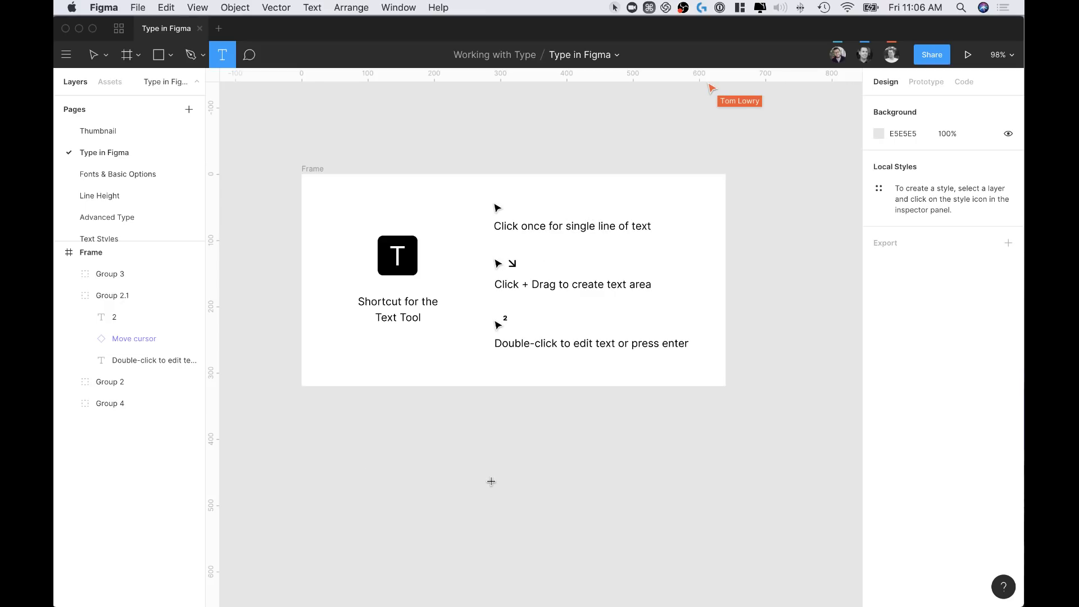
pyautogui.click(471, 445)
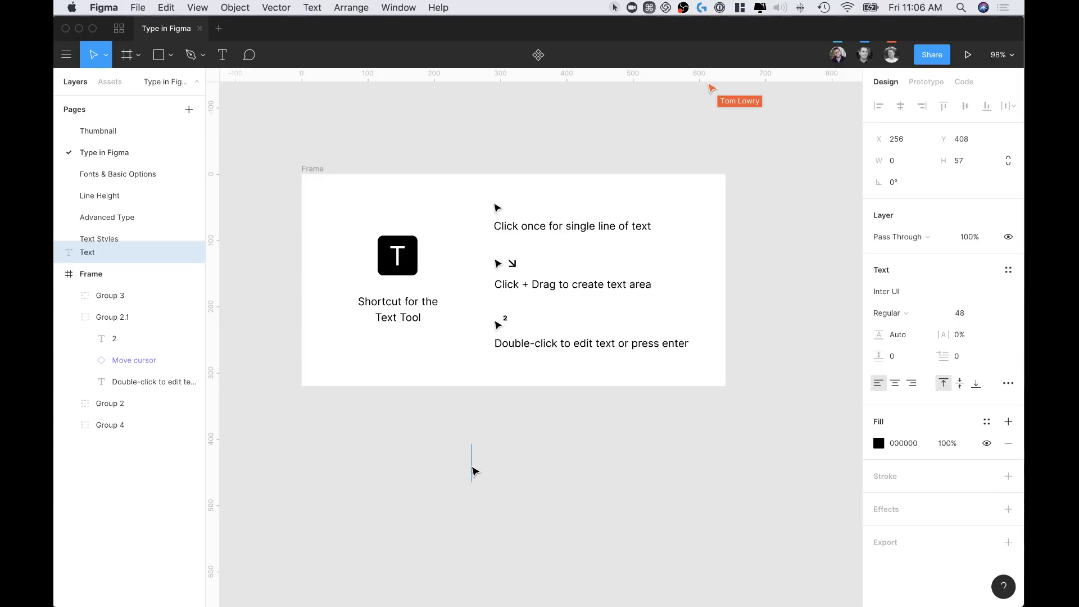
pyautogui.write('test')
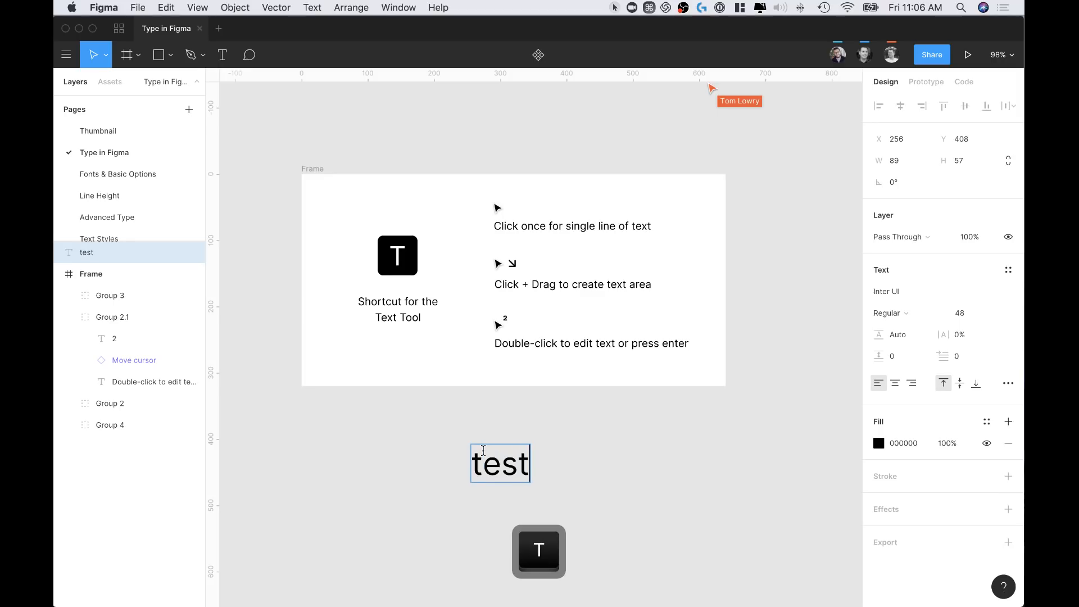
pyautogui.press('BackSpace')
pyautogui.press('BackSpace')
pyautogui.write('xt')
pyautogui.press('Escape')
pyautogui.press('BackSpace')
pyautogui.press('t')
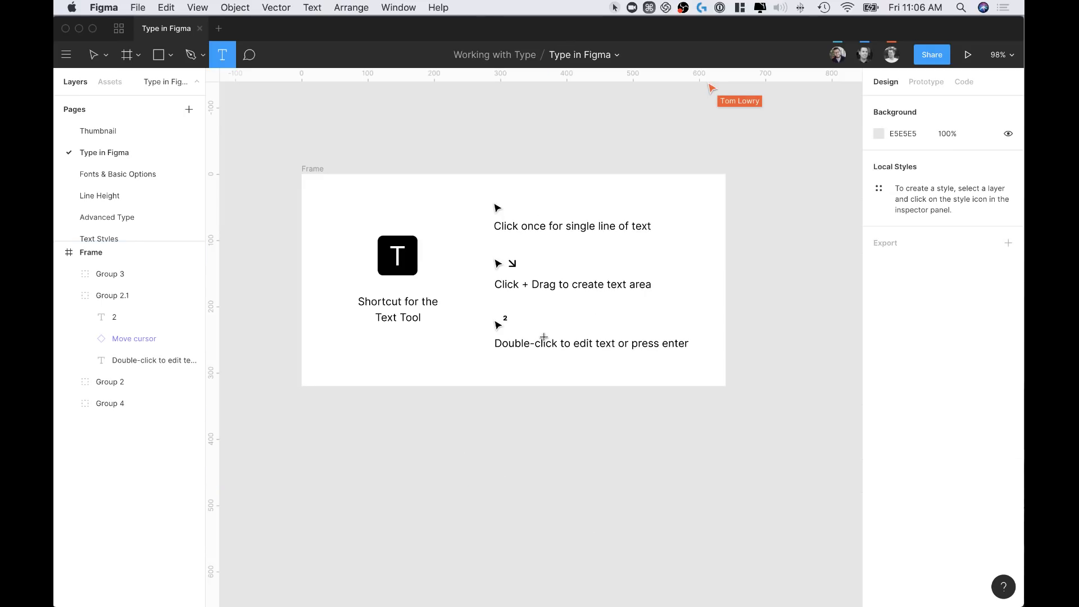
pyautogui.scroll(-5, 542, 340)
pyautogui.moveTo(422, 386); pyautogui.dragTo(685, 533)
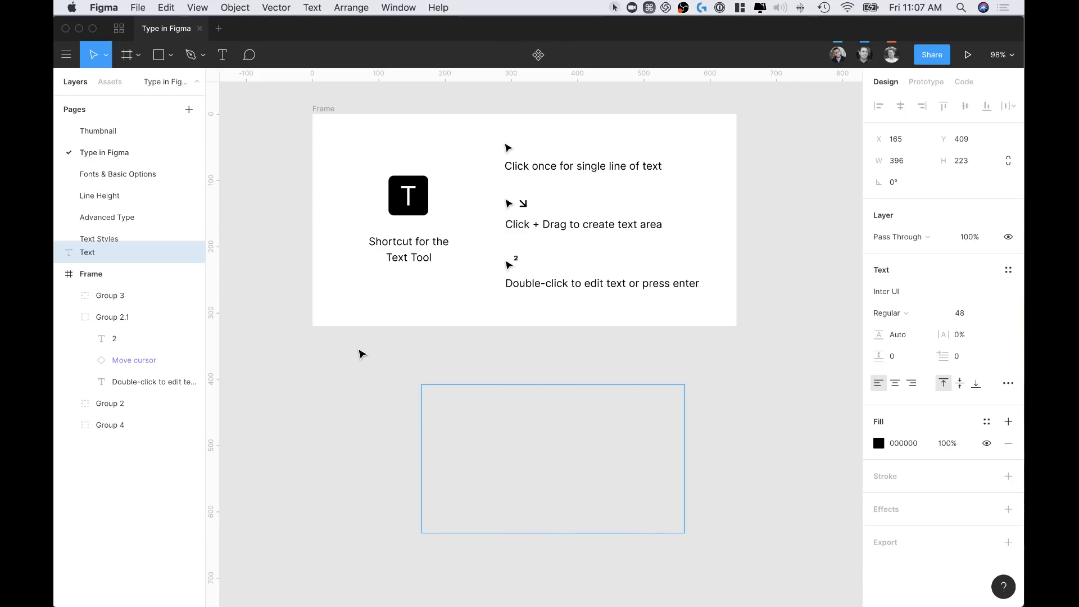
pyautogui.write('adjfh')
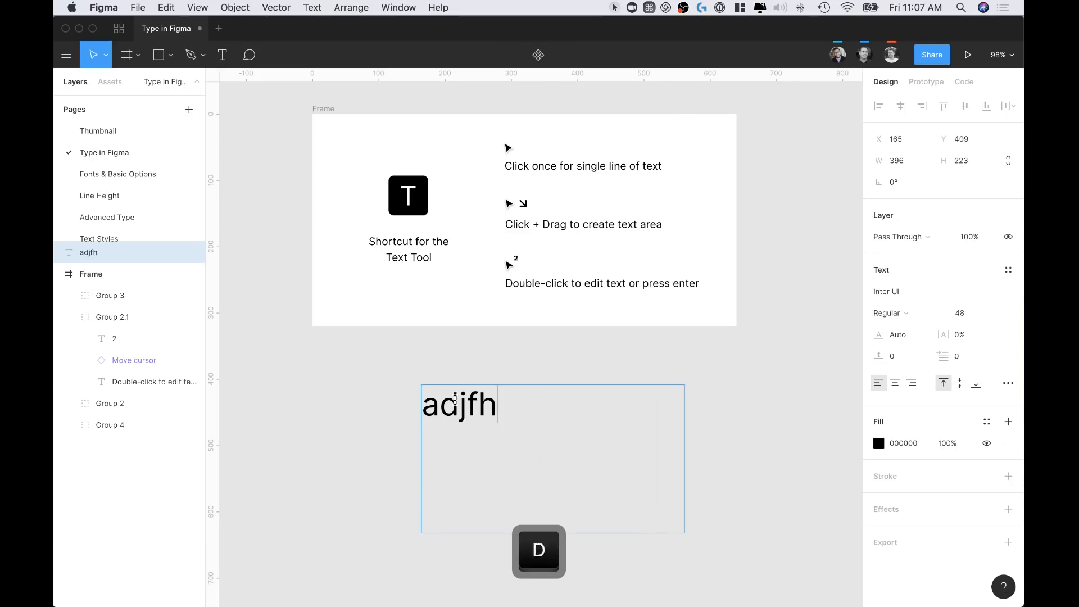
pyautogui.write('djsjdsgjdhsjghdsjghjdshgjhgjdsghsdjg')
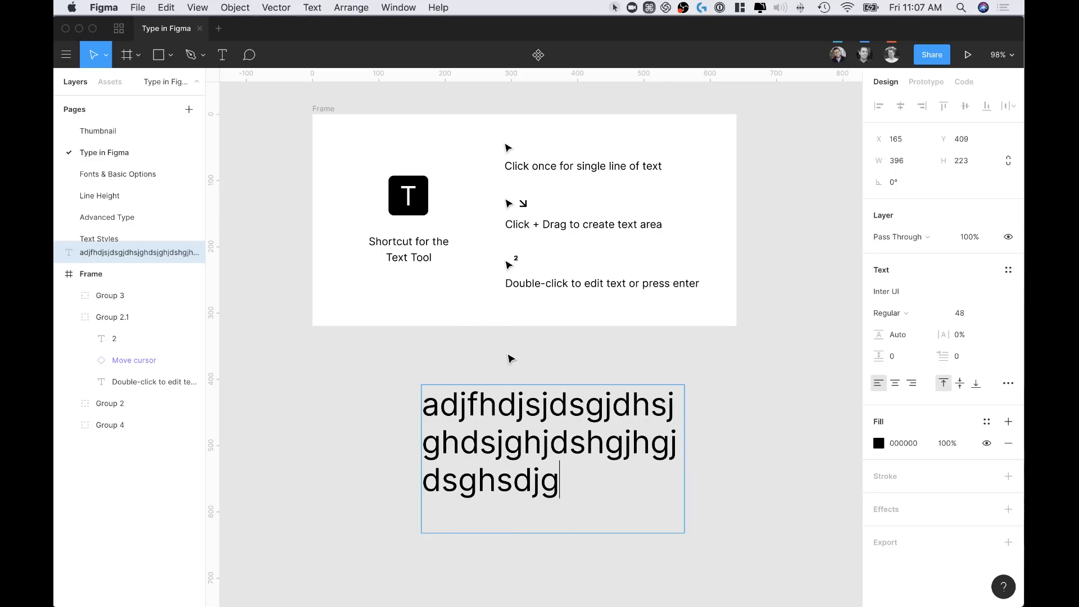
pyautogui.press('Escape')
pyautogui.press('BackSpace')
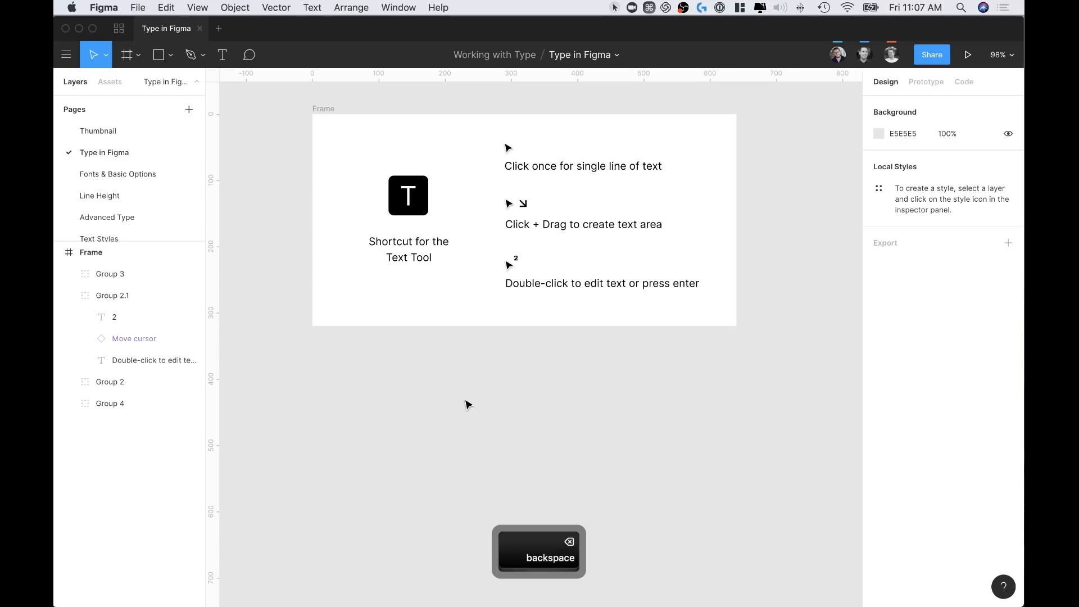
pyautogui.press('t')
pyautogui.click(473, 425)
pyautogui.write('TExt')
pyautogui.press('Escape')
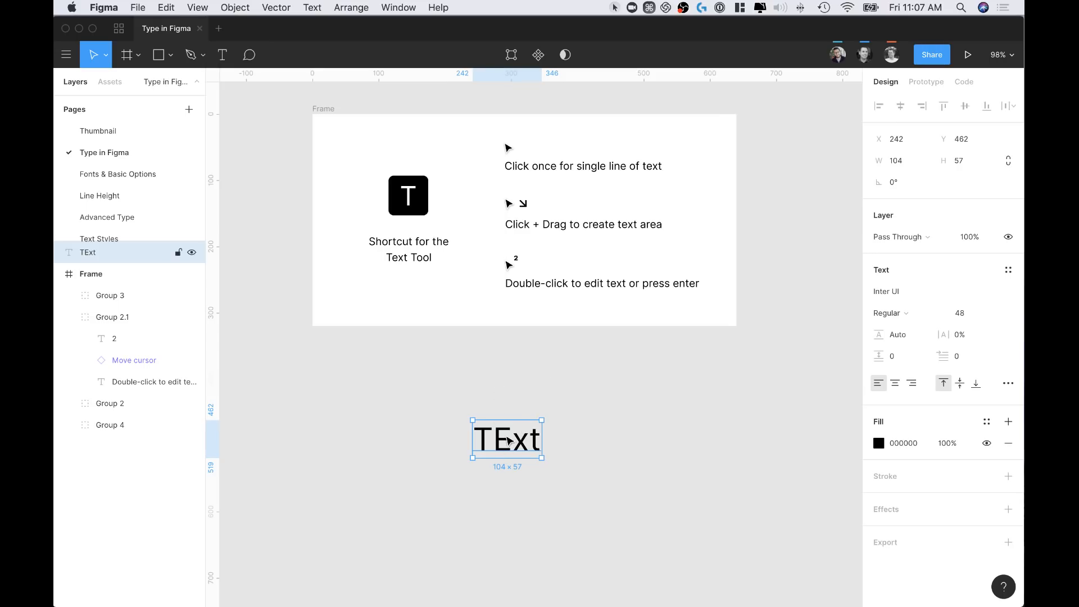
pyautogui.doubleClick(505, 437)
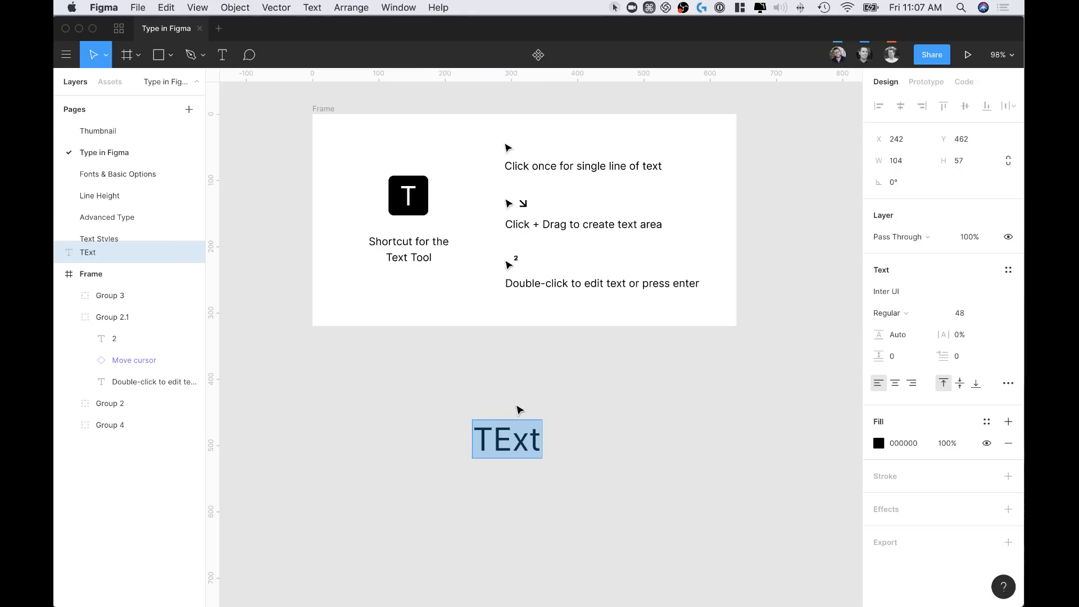
pyautogui.press('Escape')
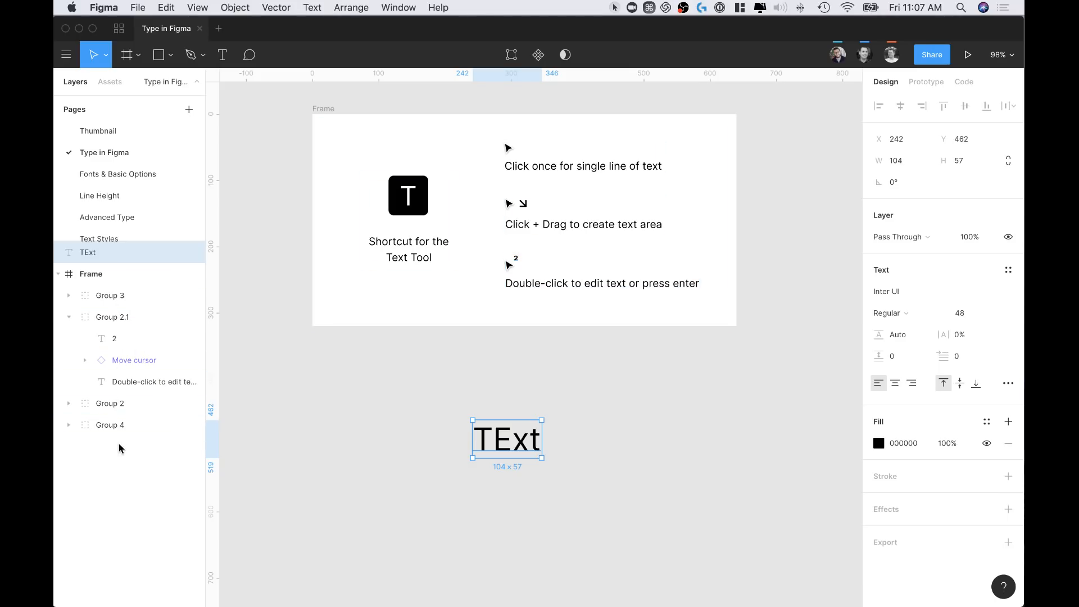
pyautogui.click(120, 386)
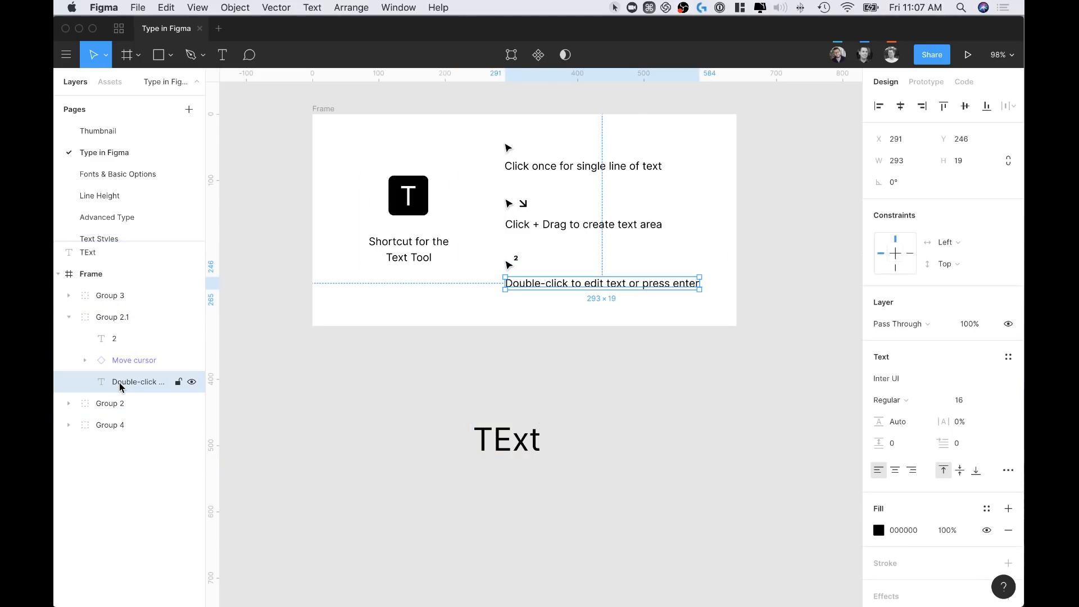
pyautogui.press('Return')
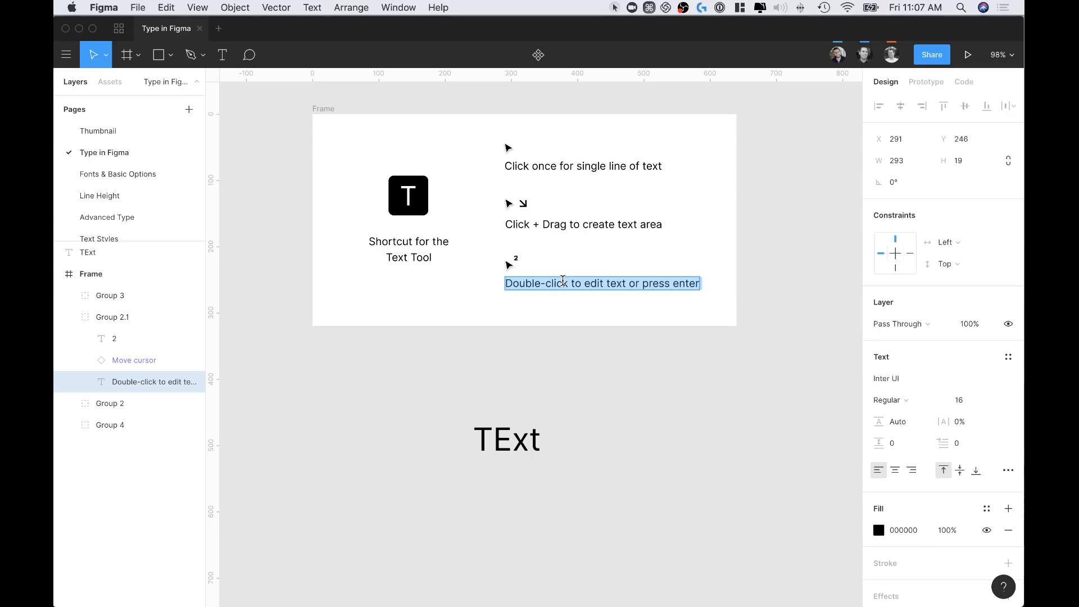
pyautogui.press('Escape')
pyautogui.moveTo(509, 446); pyautogui.dragTo(548, 400)
pyautogui.click(497, 367)
pyautogui.click(552, 400)
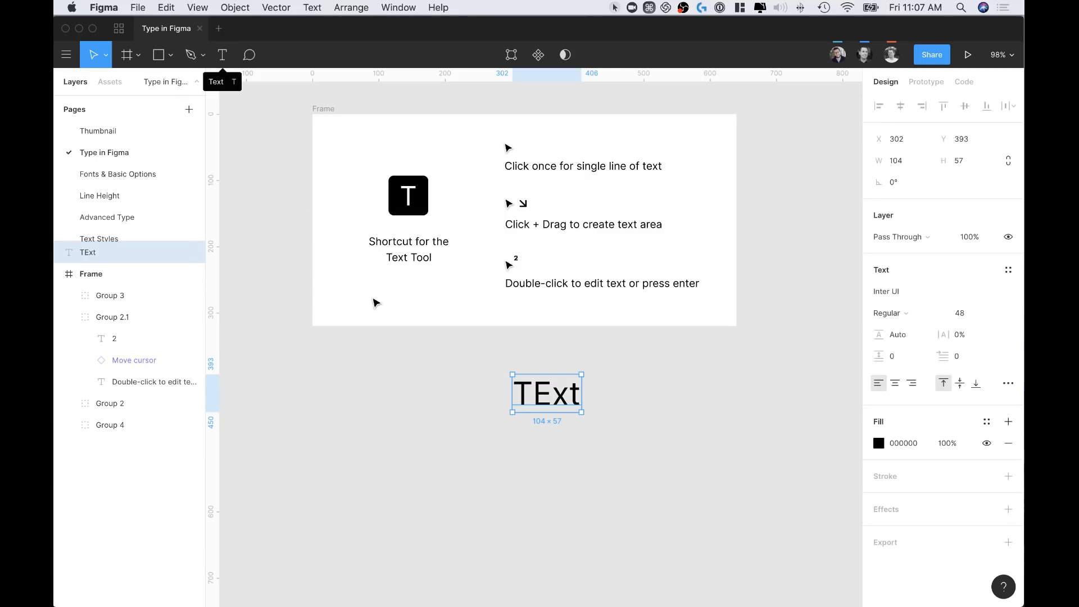
pyautogui.click(462, 371)
pyautogui.moveTo(518, 379); pyautogui.dragTo(460, 388)
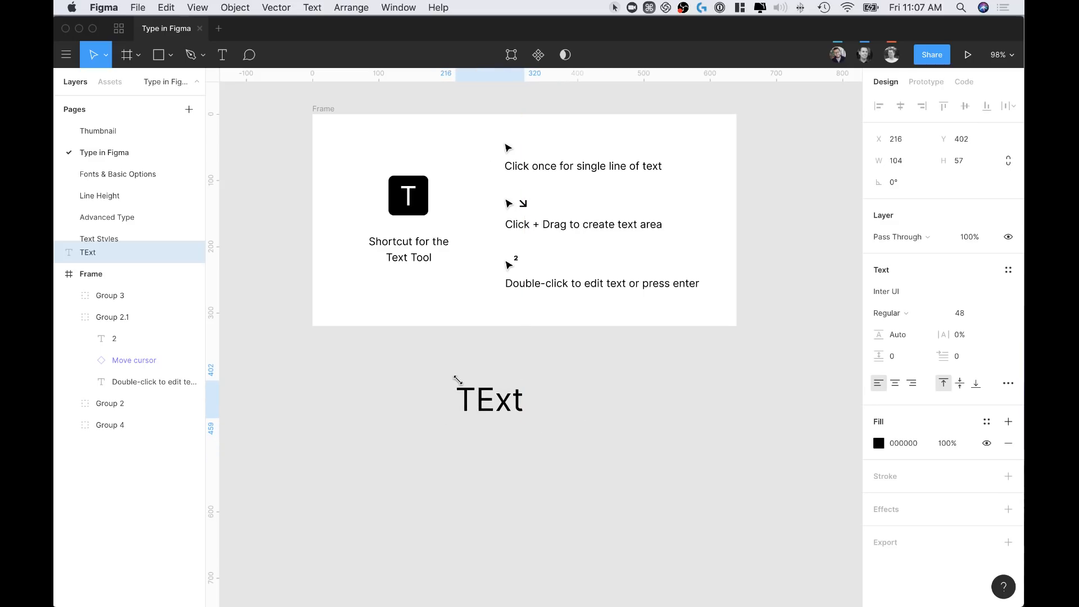
pyautogui.press('BackSpace')
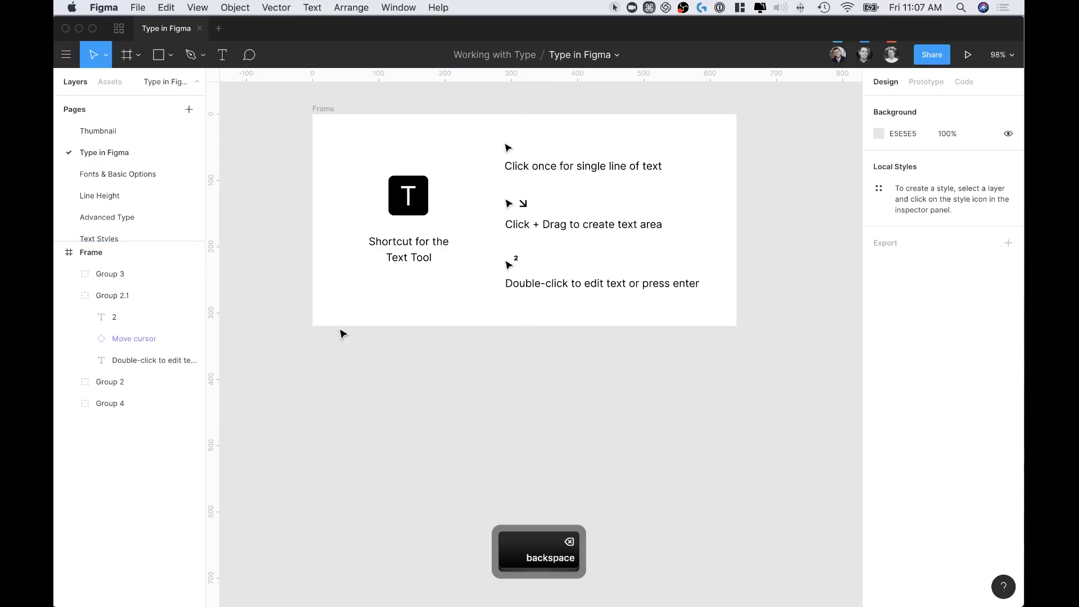
# Open the Fonts & Basic Options page and select the Roboto sample text
pyautogui.click(94, 177)
pyautogui.click(656, 225)
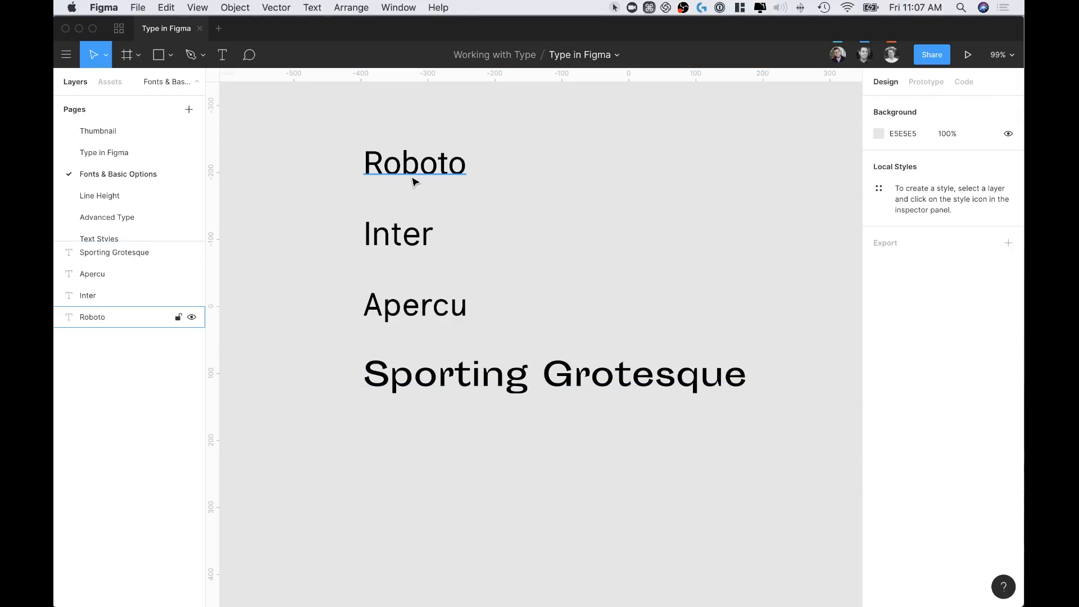
pyautogui.click(414, 182)
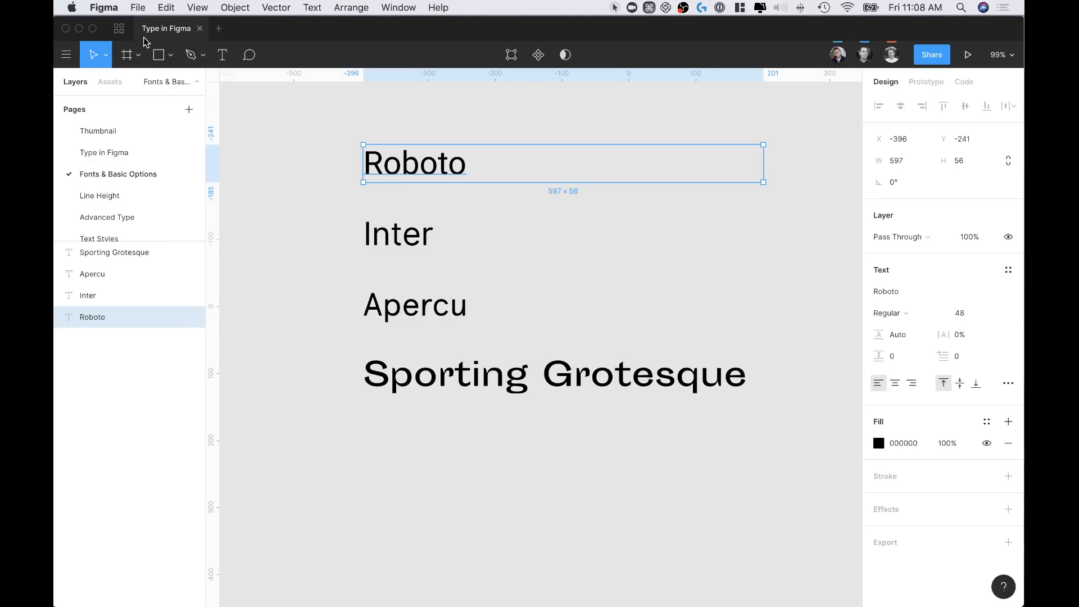
# Browse the main menu, then go to the Working with Type project's file browser
pyautogui.click(119, 29)
pyautogui.click(157, 28)
pyautogui.click(65, 62)
pyautogui.moveTo(118, 283)
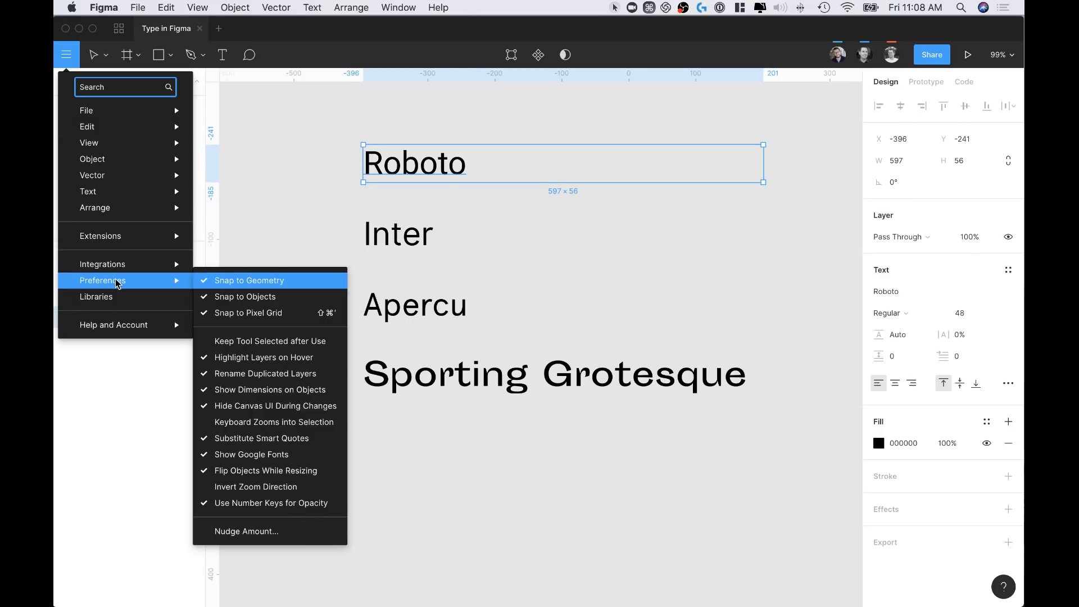
pyautogui.moveTo(118, 336)
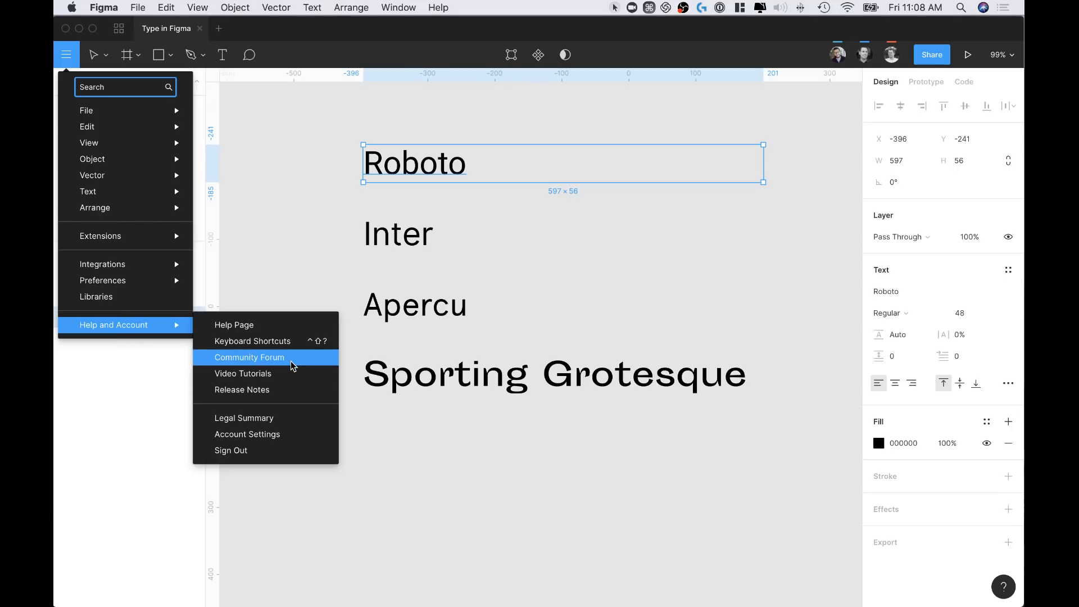
pyautogui.click(279, 259)
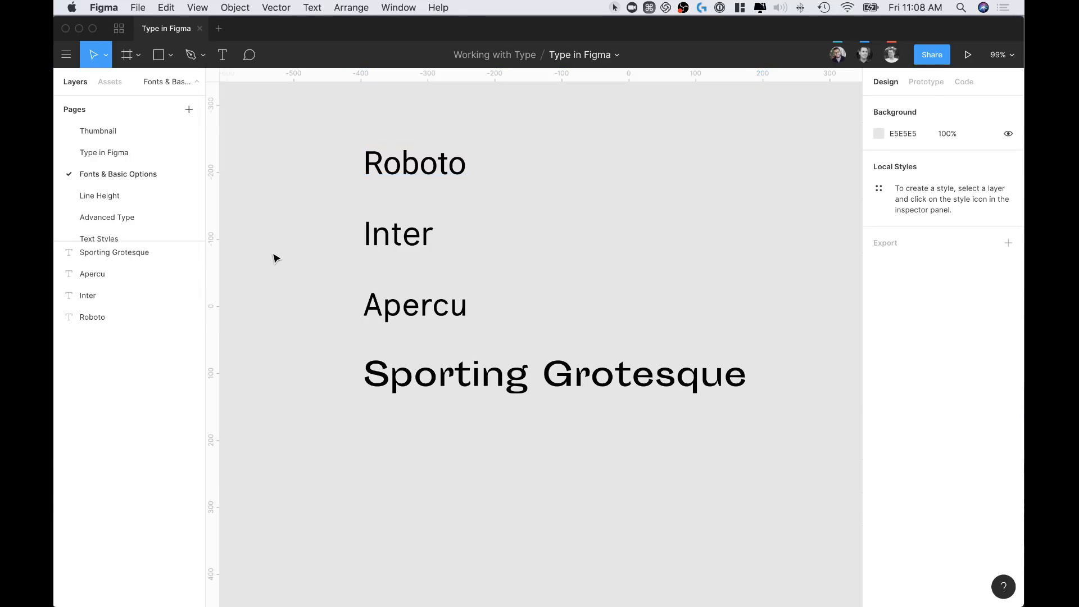
pyautogui.click(119, 28)
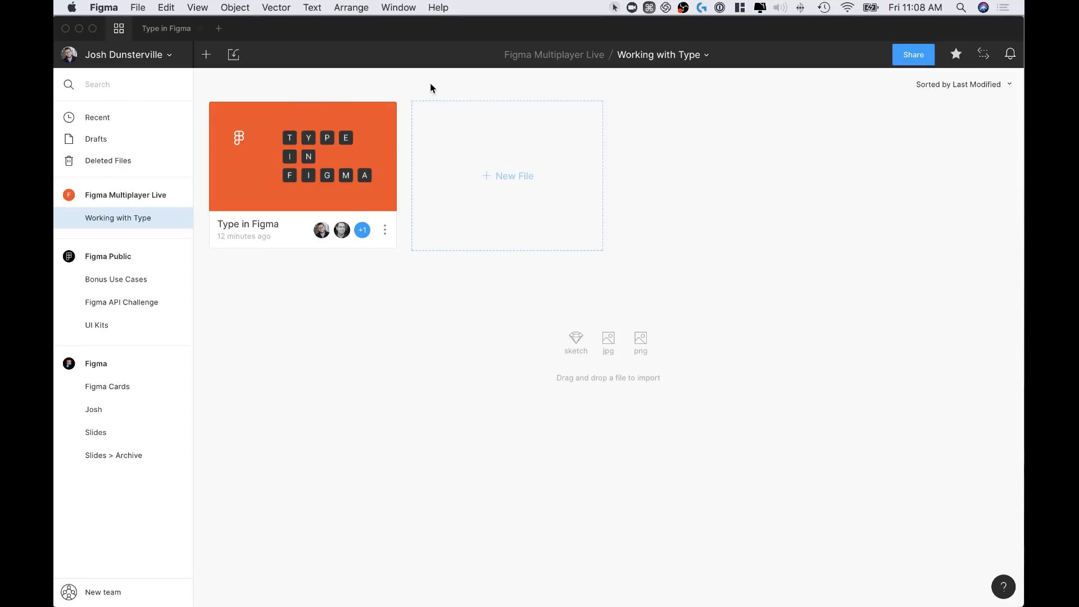
# Look through Account Settings from the account dropdown, then return to the Type in Figma file
pyautogui.click(163, 55)
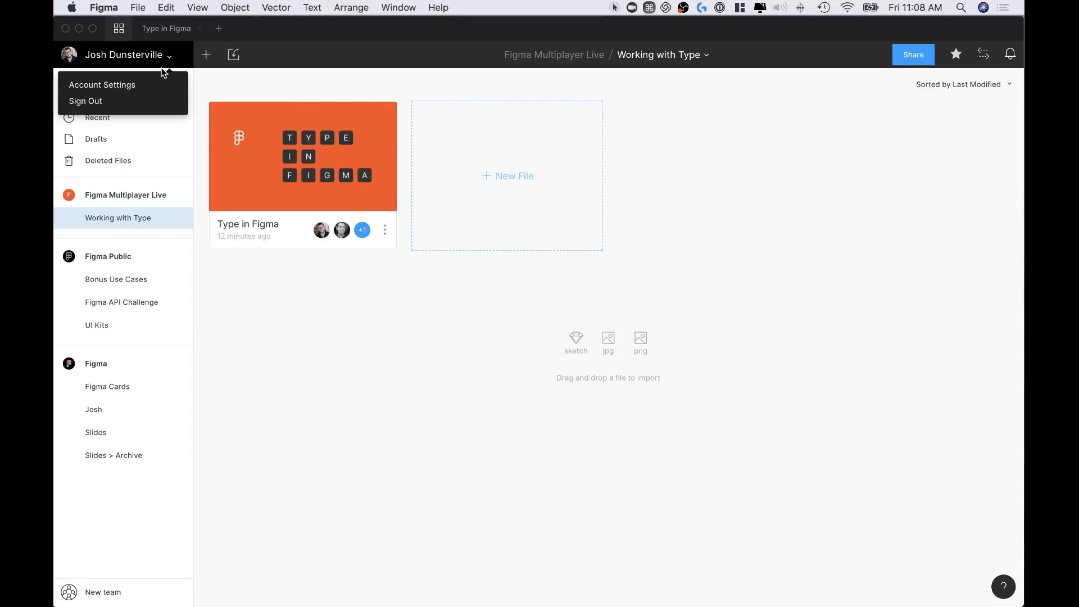
pyautogui.click(136, 94)
pyautogui.scroll(-3, 275, 225)
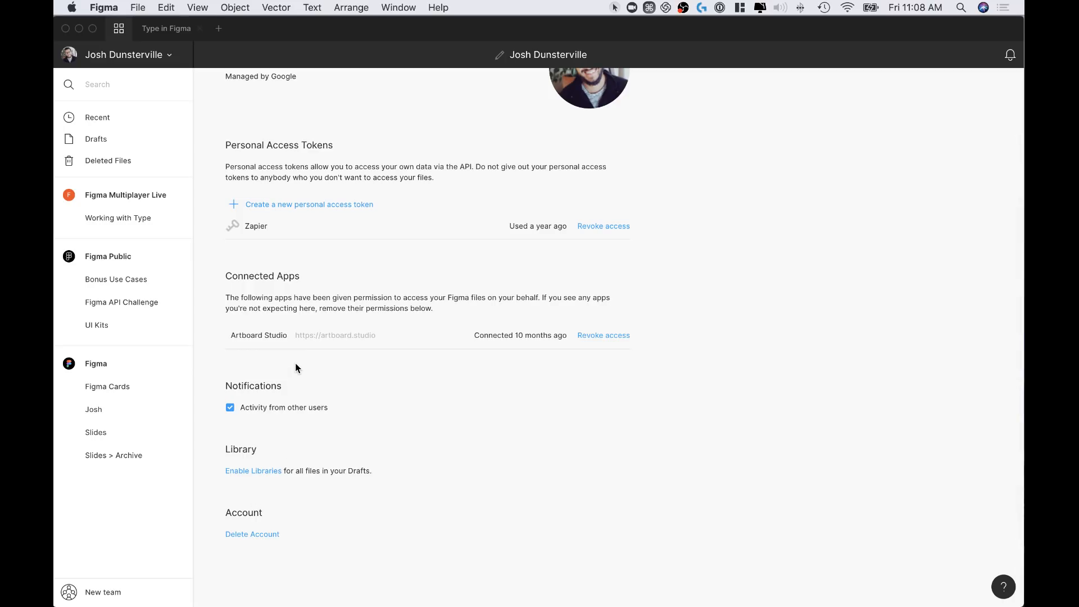
pyautogui.scroll(1, 273, 237)
pyautogui.scroll(3, 274, 240)
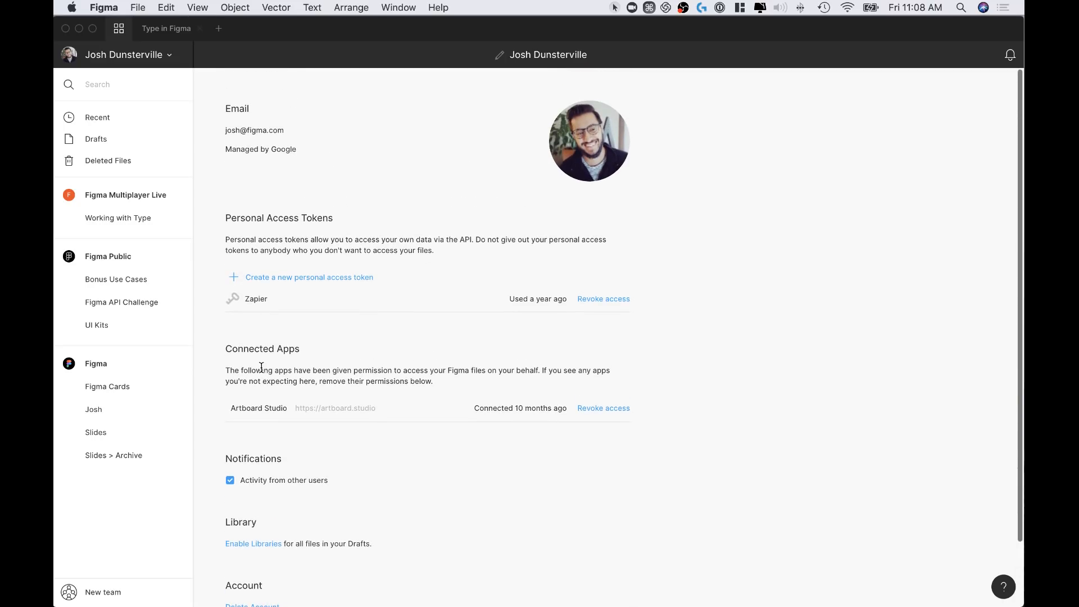
pyautogui.click(166, 34)
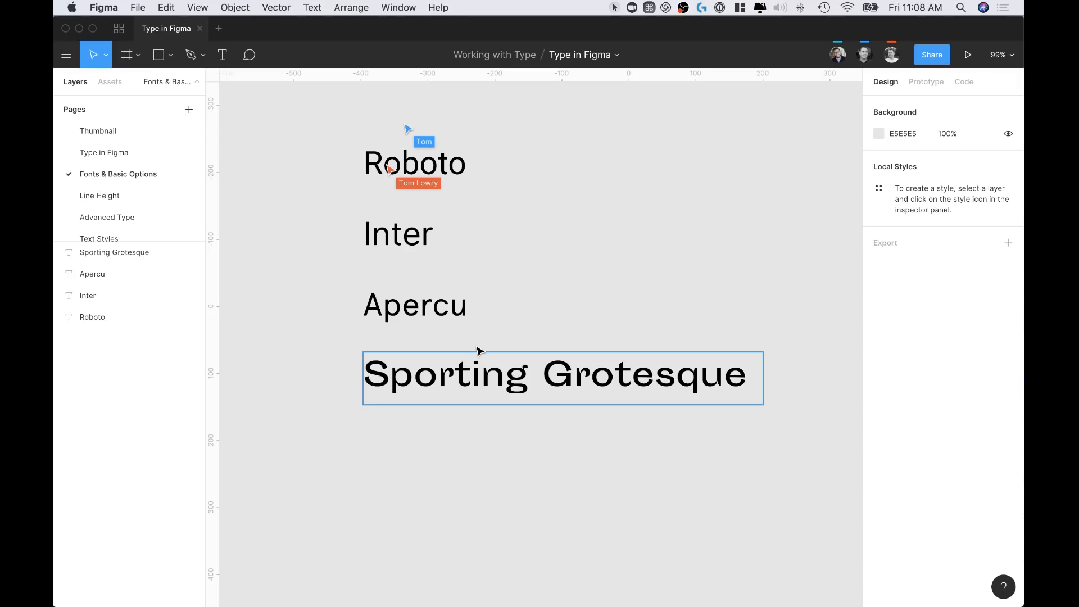
# Try the Roboto heading in the Redressed font, then in Reenie Beanie
pyautogui.click(384, 170)
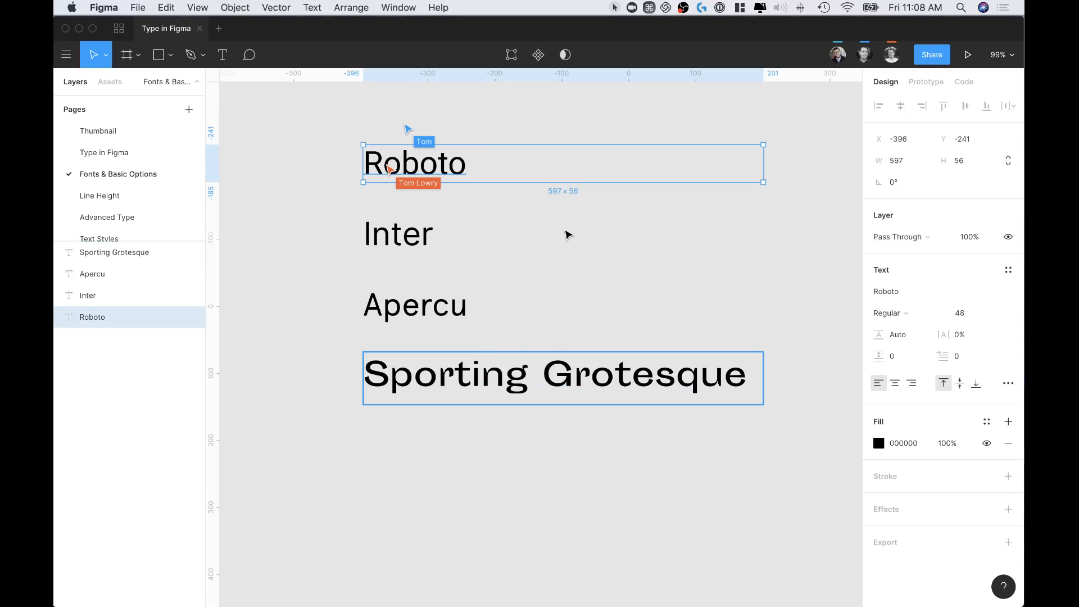
pyautogui.scroll(3, 568, 233)
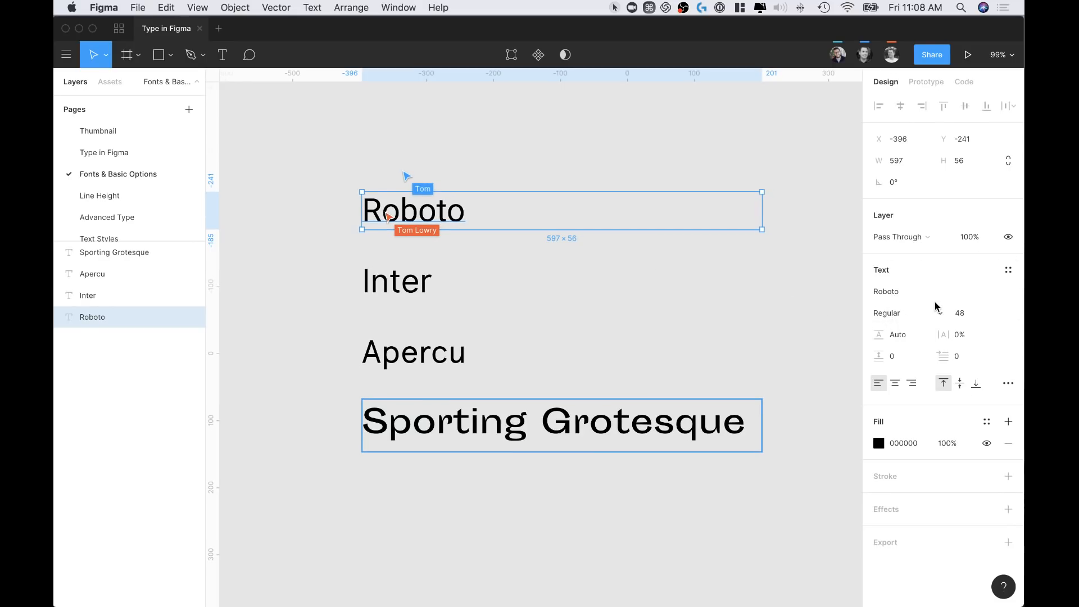
pyautogui.click(1012, 291)
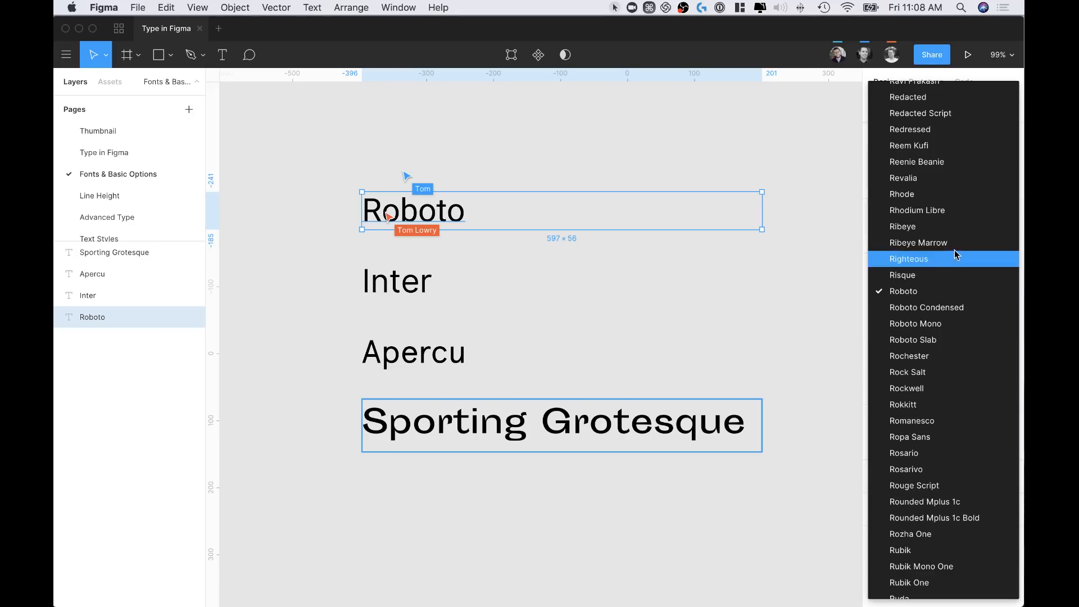
pyautogui.scroll(-2, 904, 455)
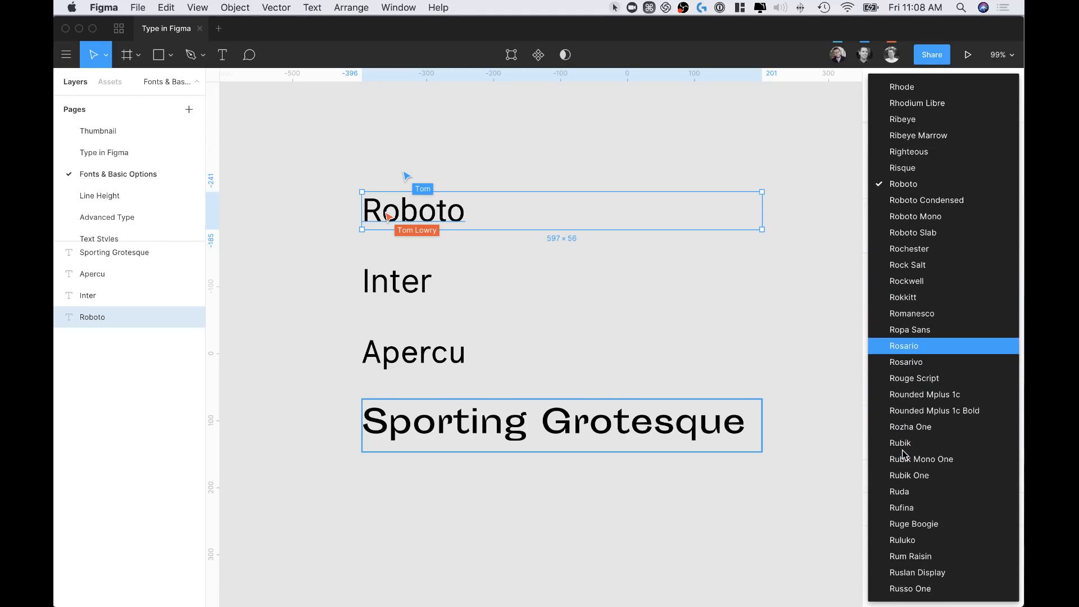
pyautogui.scroll(-10, 904, 456)
pyautogui.scroll(6, 953, 147)
pyautogui.scroll(5, 953, 146)
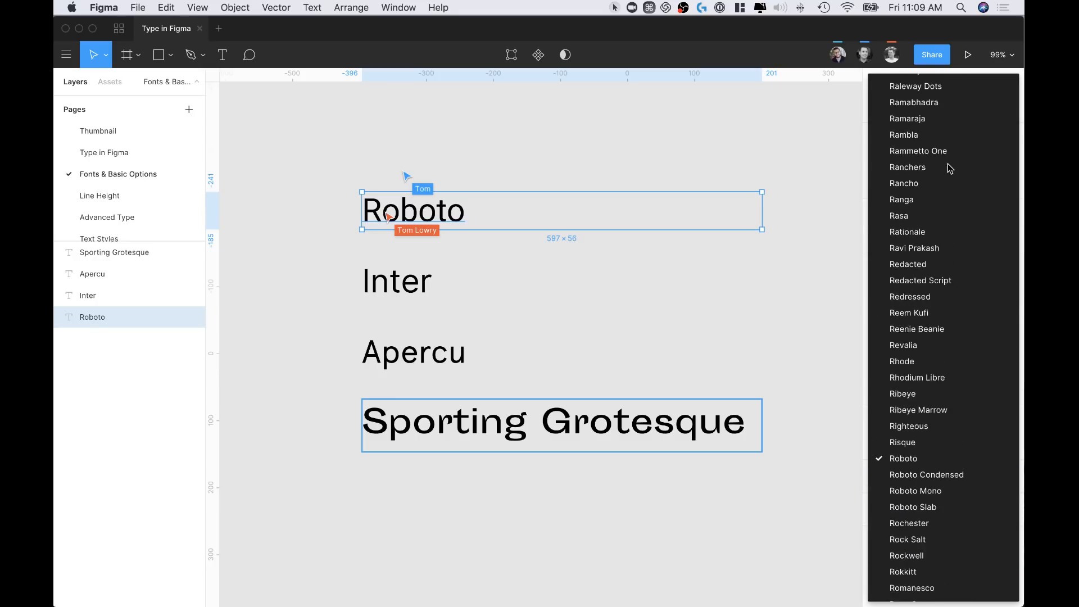
pyautogui.click(922, 297)
pyautogui.click(977, 288)
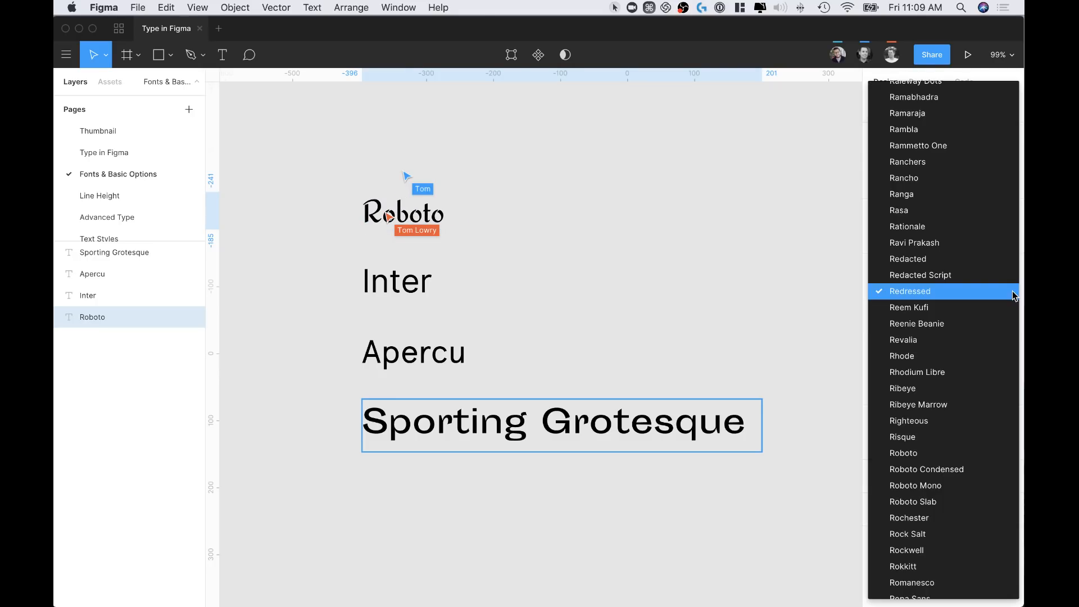
pyautogui.click(958, 322)
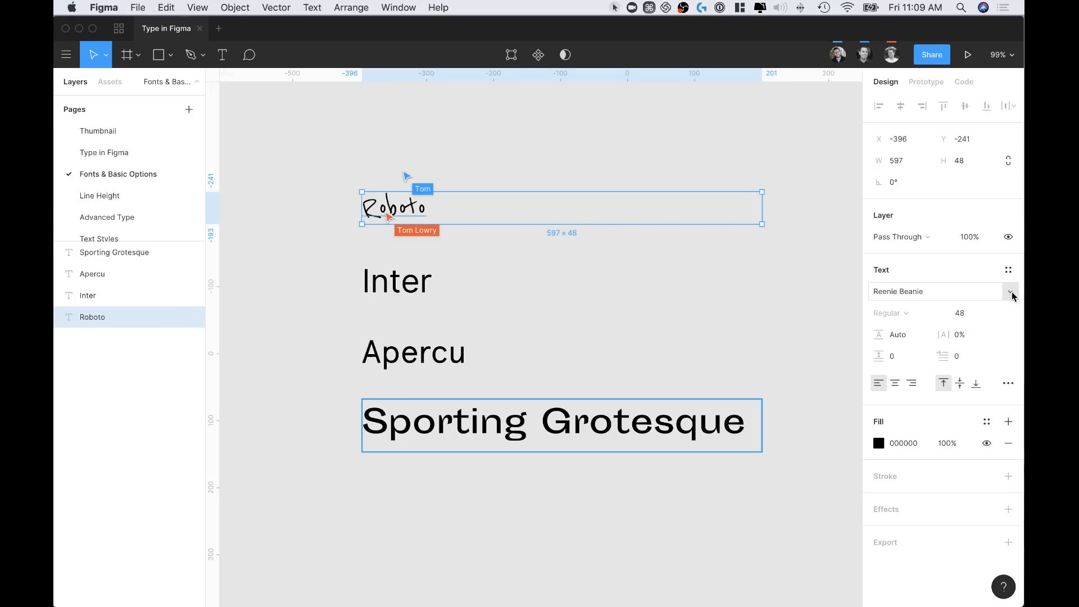
# Set the heading to Rhode Bold, then switch it back to Roboto Bold
pyautogui.click(1007, 292)
pyautogui.click(946, 321)
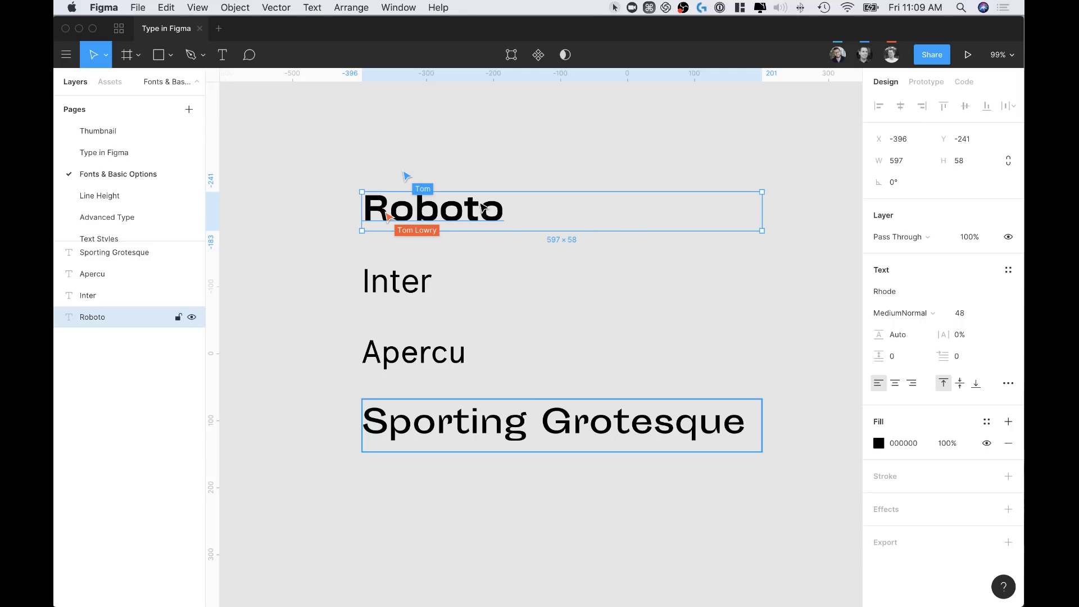
pyautogui.click(916, 314)
pyautogui.click(913, 346)
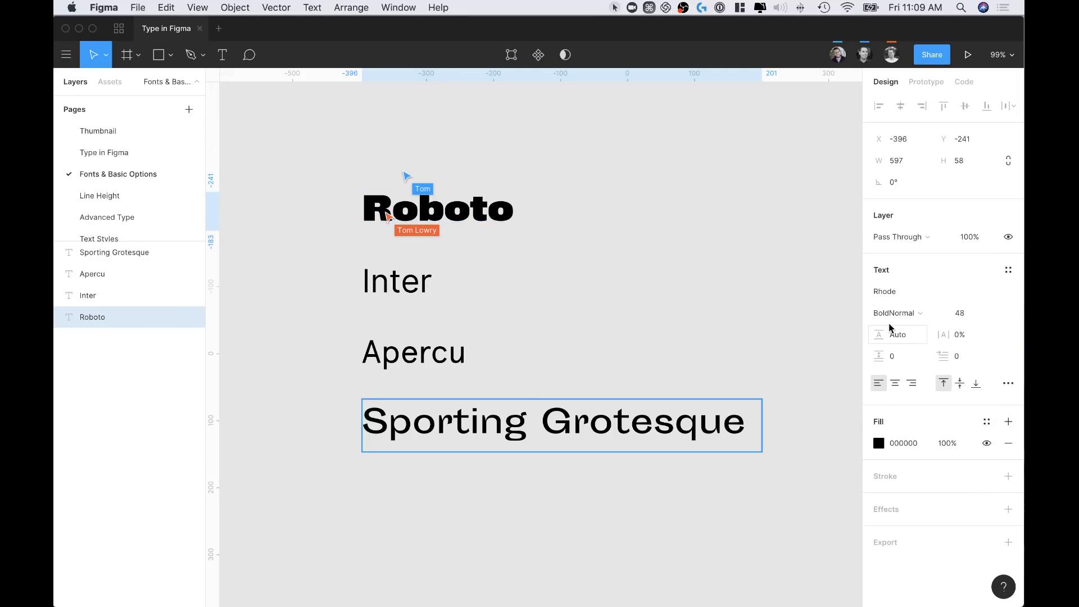
pyautogui.click(1008, 296)
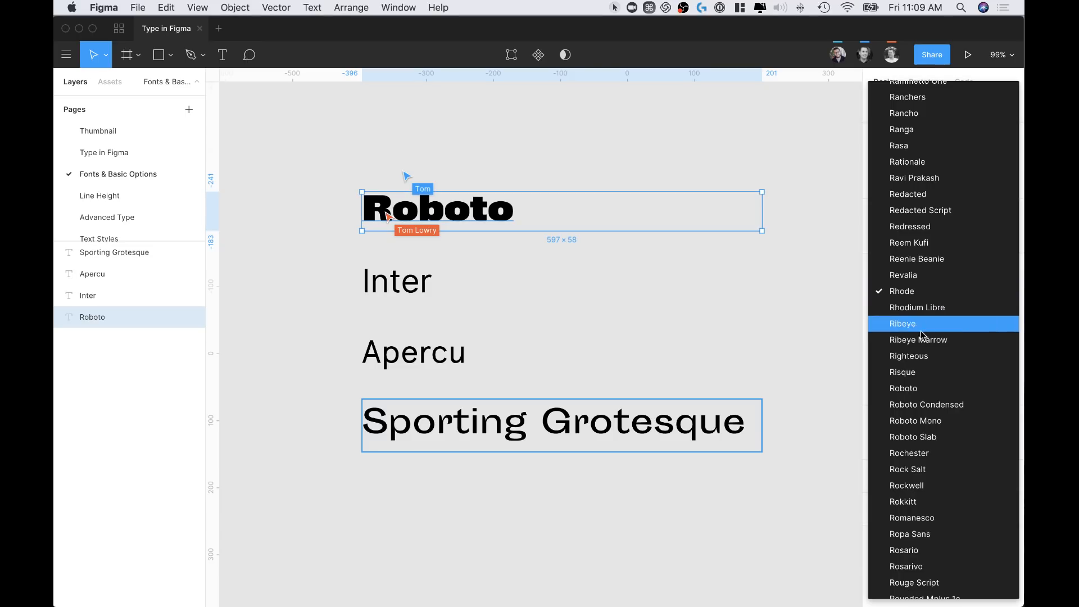
pyautogui.click(915, 389)
pyautogui.click(911, 314)
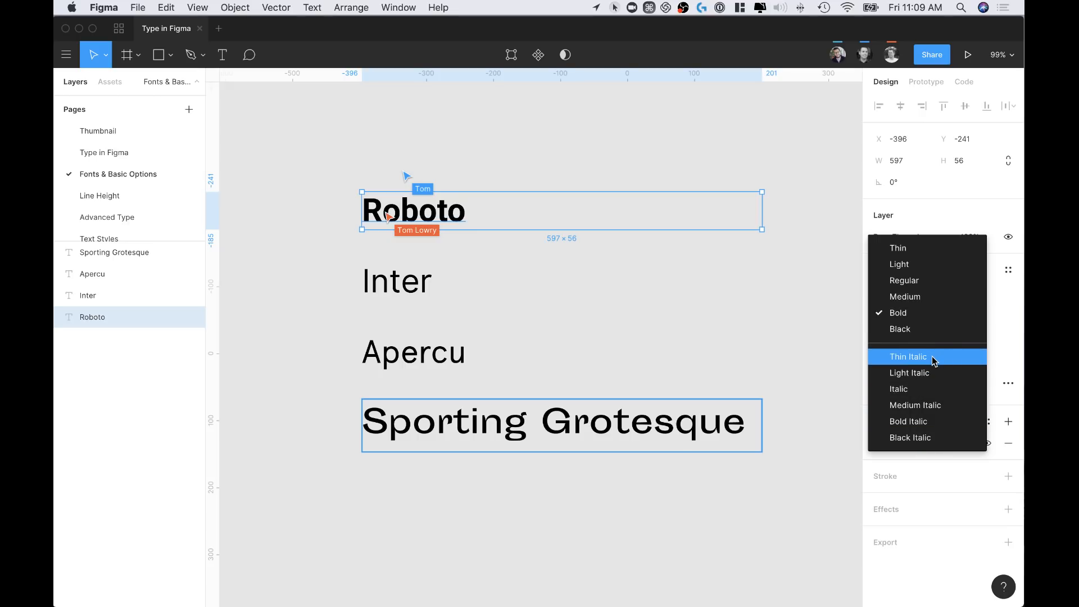
# Set the heading to Roboto Medium, trying font sizes 36 and then 22
pyautogui.click(902, 297)
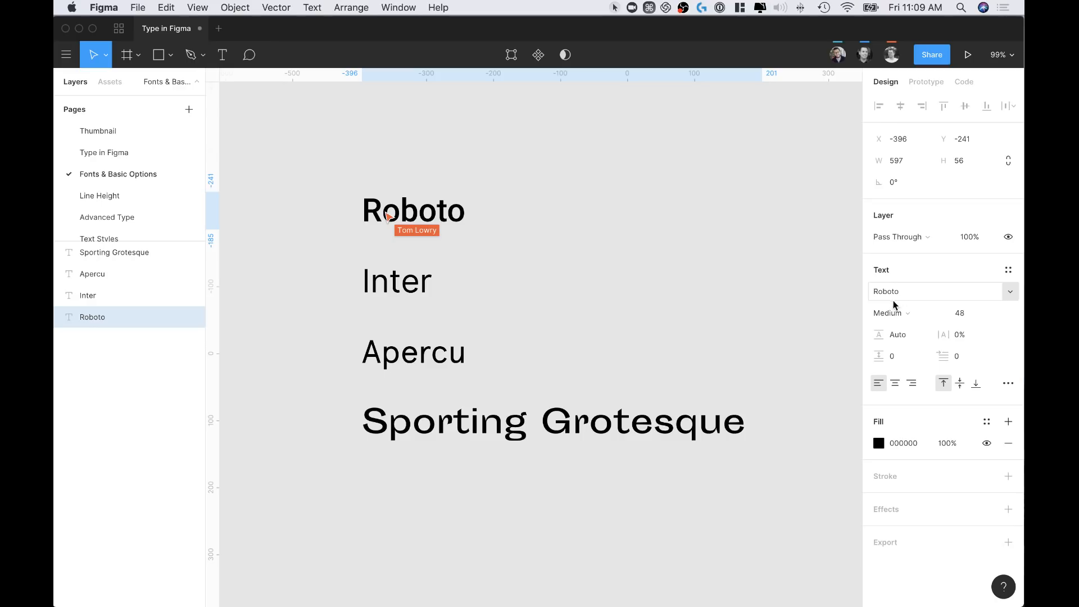
pyautogui.click(992, 314)
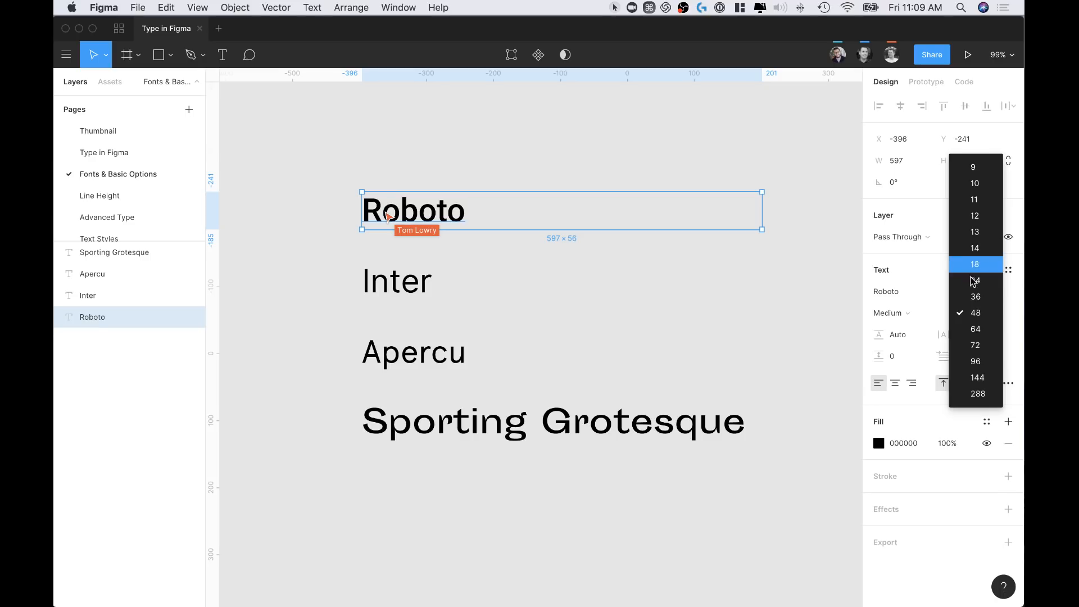
pyautogui.click(973, 298)
pyautogui.click(967, 315)
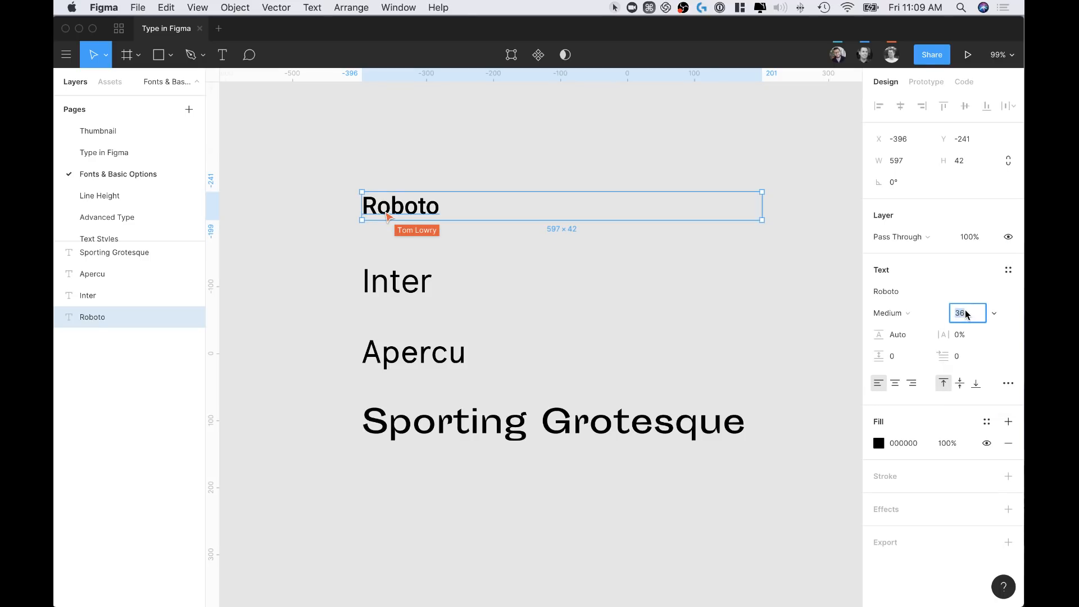
pyautogui.write('2')
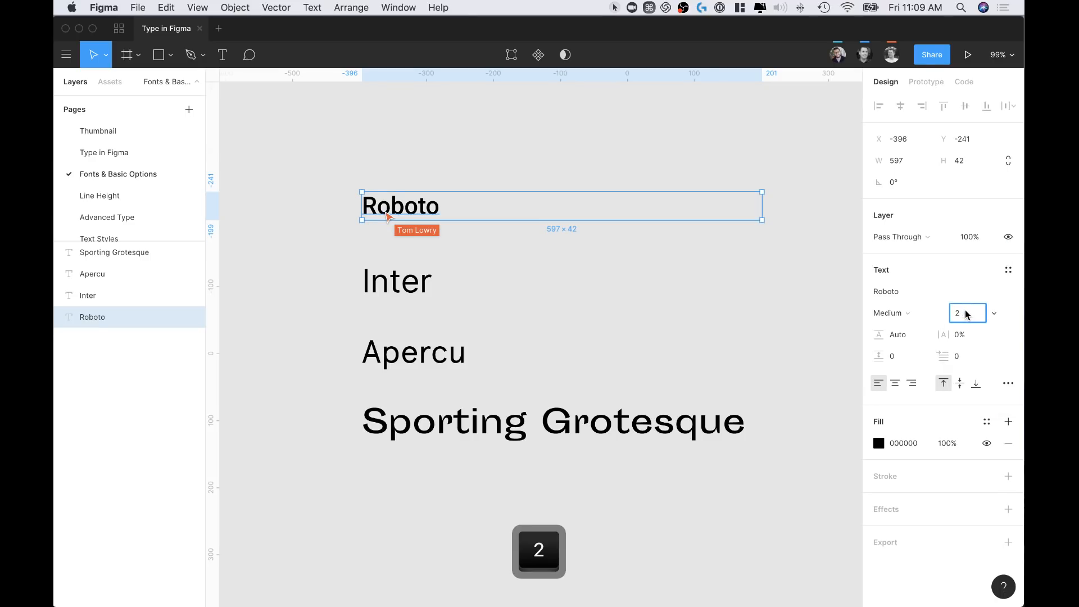
pyautogui.write('2')
pyautogui.press('Return')
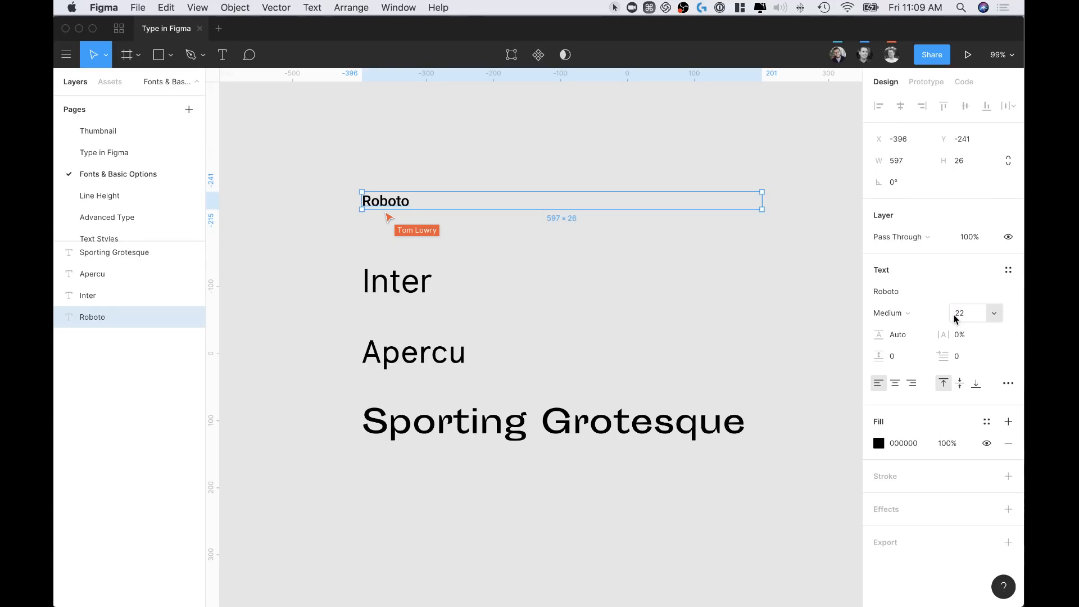
# Scrub the heading's font size up to 47 and bring up the move/scale tool choice
pyautogui.press('alt')
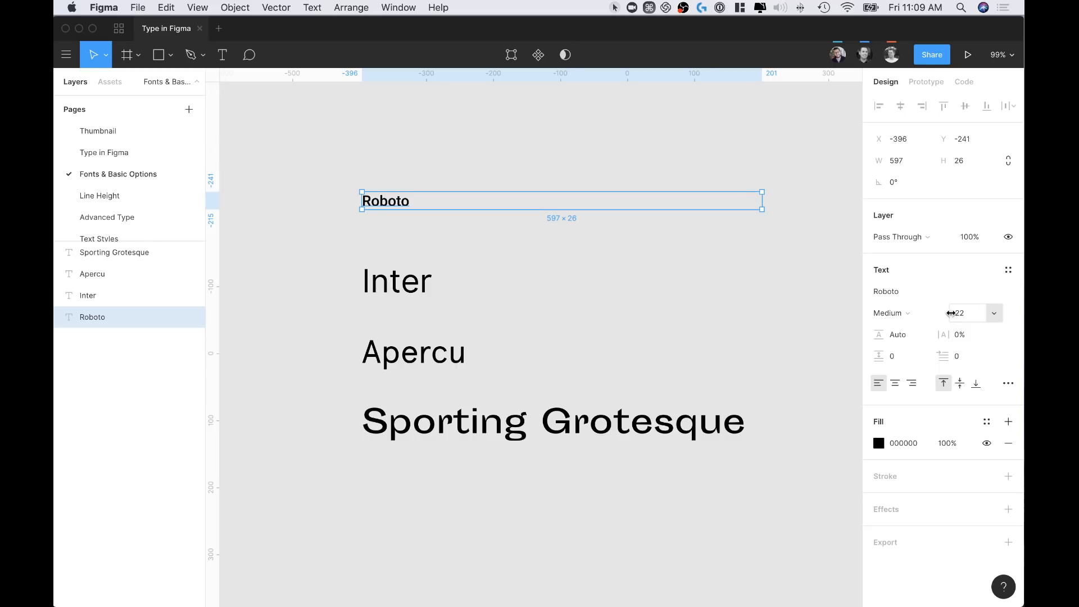
pyautogui.moveTo(951, 313); pyautogui.dragTo(990, 319)
pyautogui.click(453, 174)
pyautogui.click(460, 224)
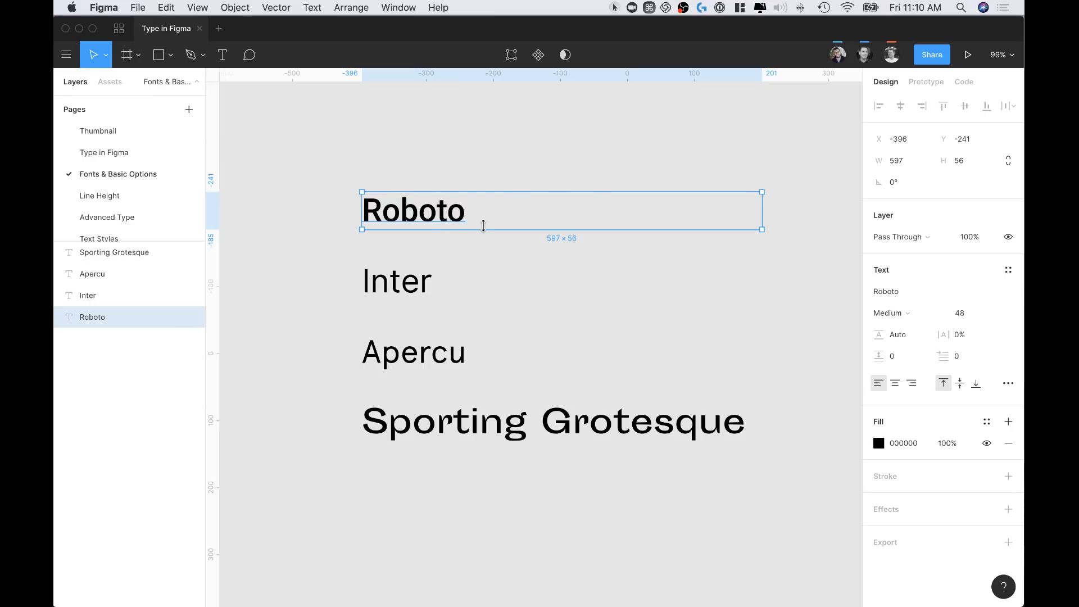
pyautogui.click(106, 57)
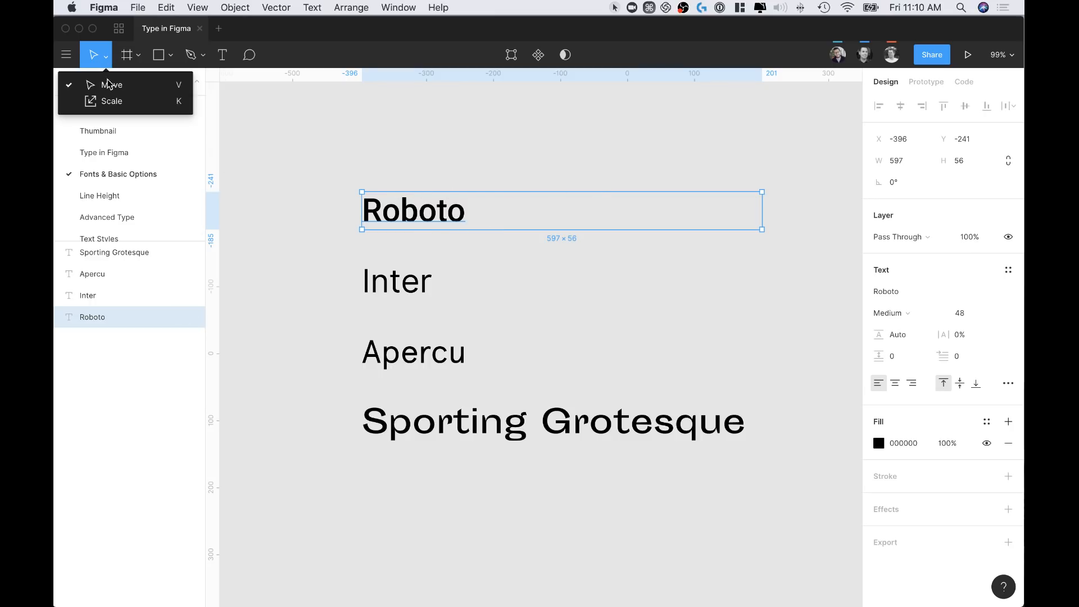
# Enlarge the Roboto heading with the Scale tool, widening its box to 714.27 × 67
pyautogui.click(113, 102)
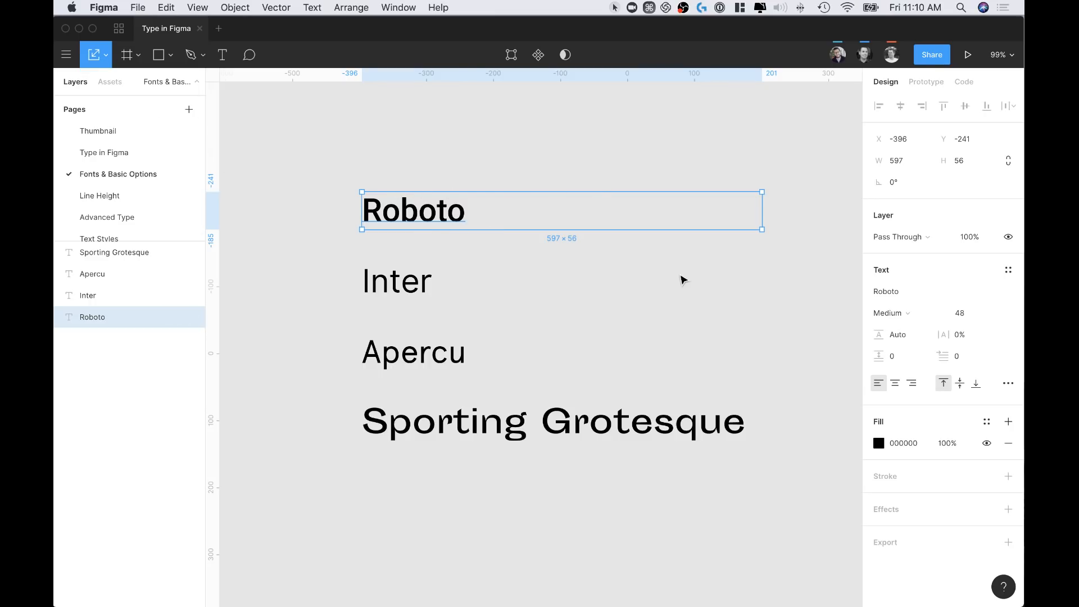
pyautogui.moveTo(763, 229); pyautogui.dragTo(738, 238)
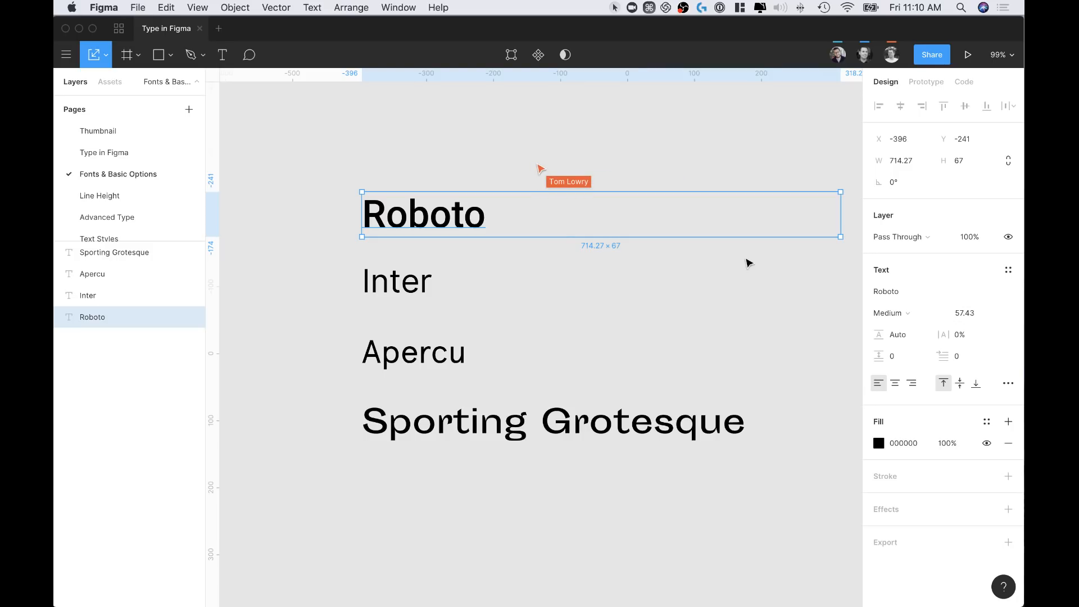
pyautogui.click(632, 278)
pyautogui.click(446, 202)
# Set the heading's font size to 48 and its letter spacing to 5%
pyautogui.click(970, 314)
pyautogui.write('48')
pyautogui.press('Return')
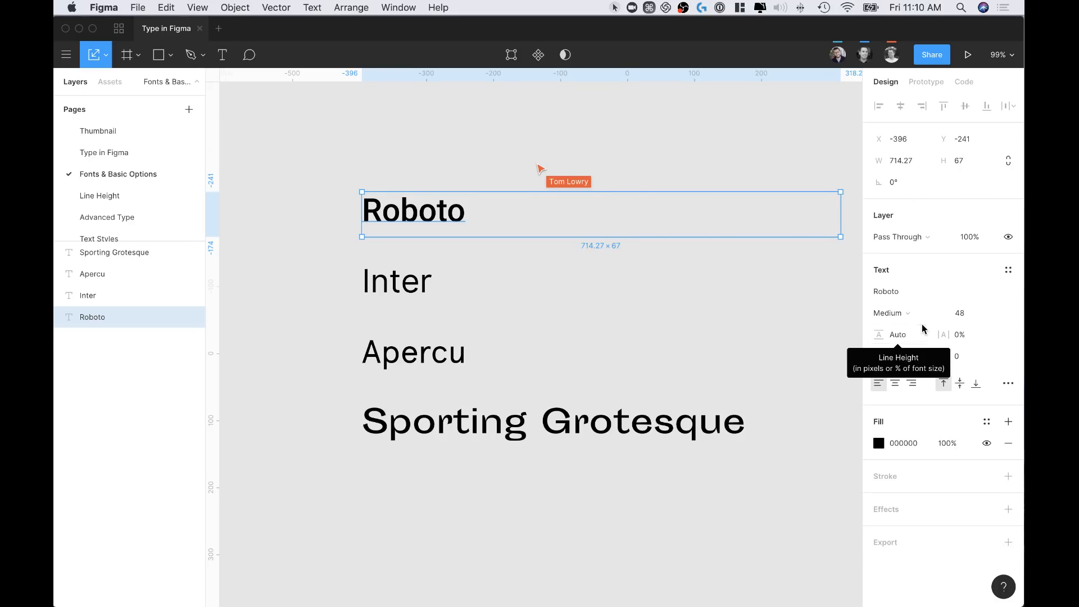
pyautogui.moveTo(943, 334)
pyautogui.mouseDown()
pyautogui.moveTo(1012, 335)
pyautogui.moveTo(955, 334)
pyautogui.mouseUp()
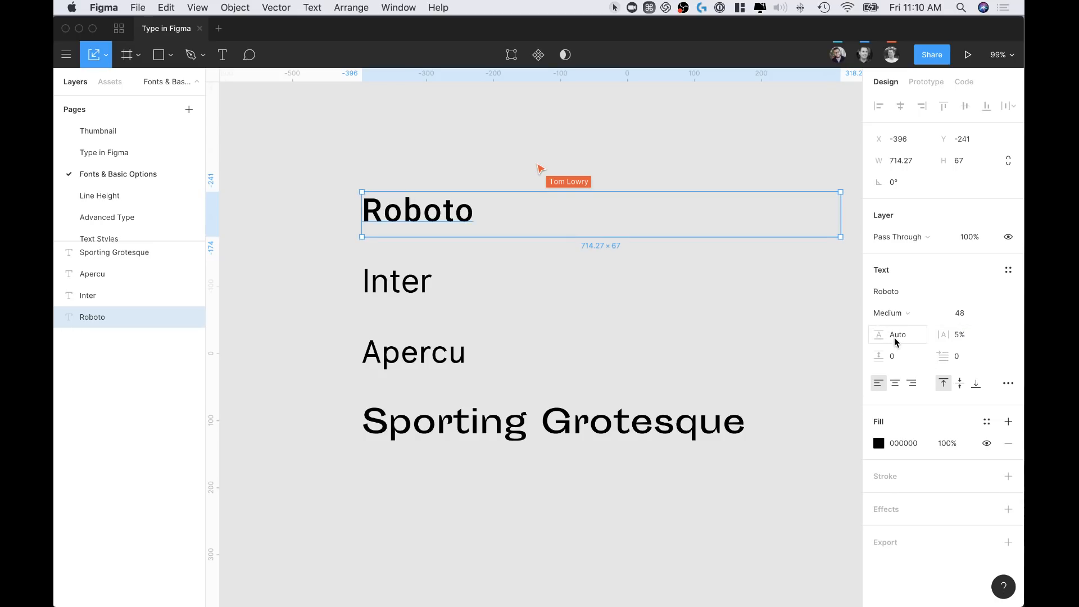
# Duplicate the Roboto heading below Sporting Grotesque and narrow the copy's box to 597 wide
pyautogui.scroll(-3, 403, 266)
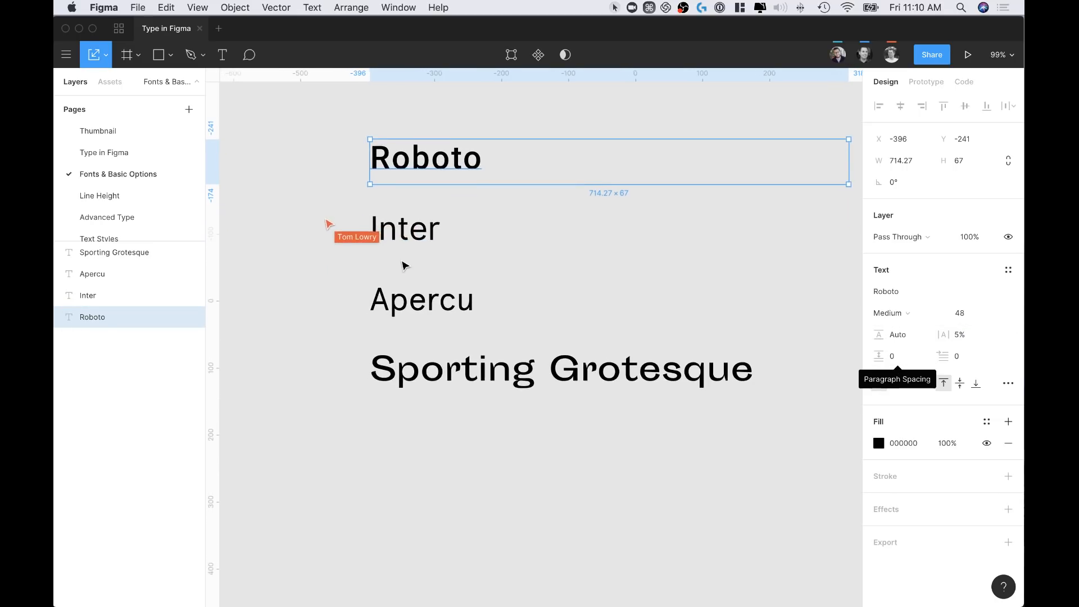
pyautogui.press('alt')
pyautogui.moveTo(440, 150); pyautogui.dragTo(440, 470)
pyautogui.scroll(-4, 442, 449)
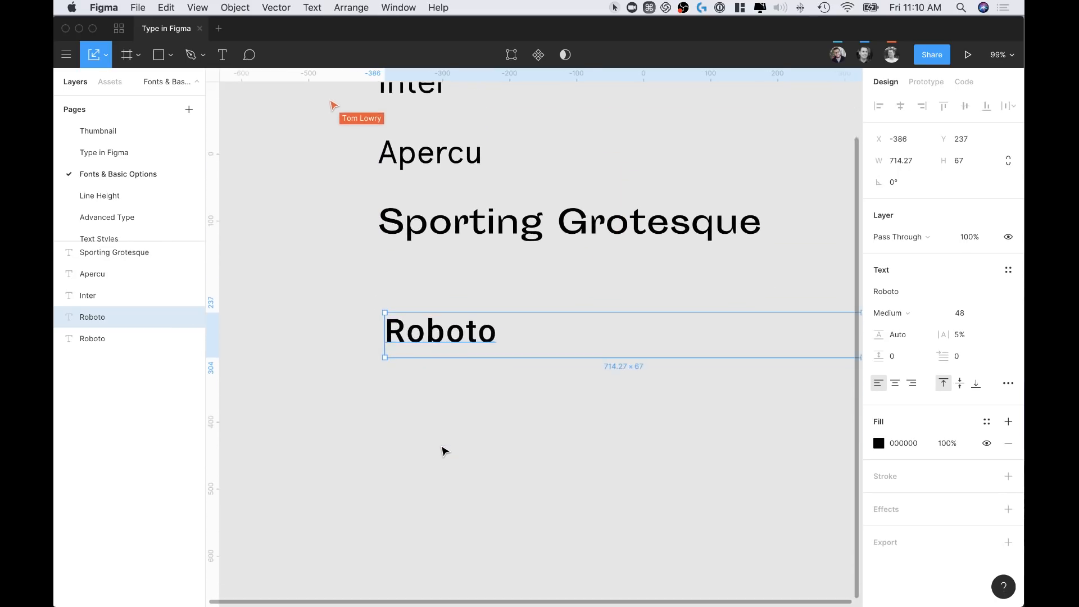
pyautogui.doubleClick(467, 260)
pyautogui.scroll(-3, 466, 261)
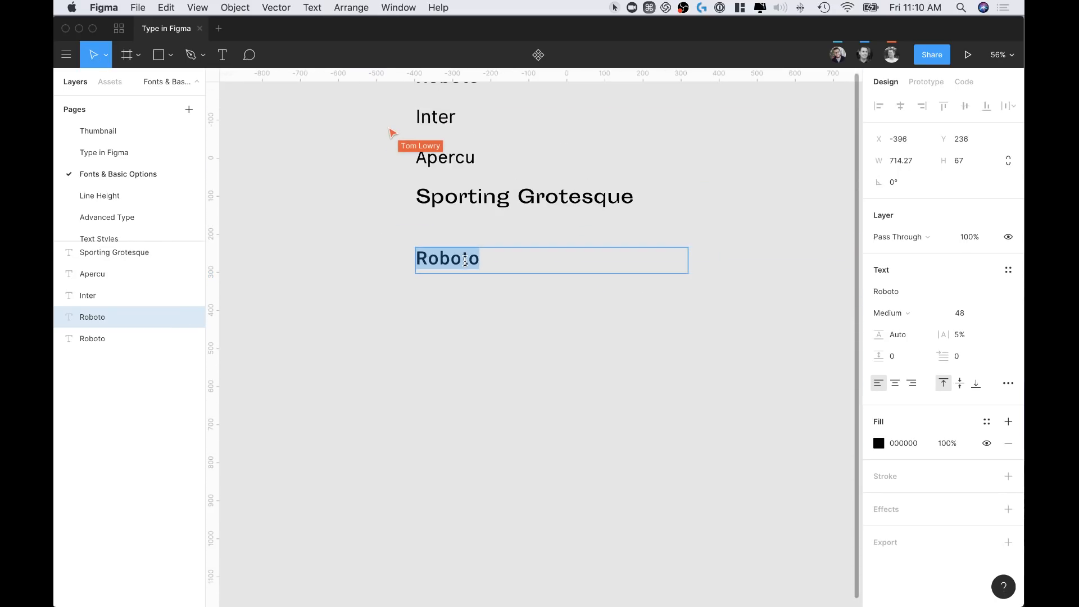
pyautogui.press('Escape')
pyautogui.moveTo(686, 264); pyautogui.dragTo(644, 261)
pyautogui.press('Escape')
# Type several lines of filler text such as 'dshgjghdsjg' and 'sdghjghjhsdg' after Roboto
pyautogui.doubleClick(466, 259)
pyautogui.click(497, 257)
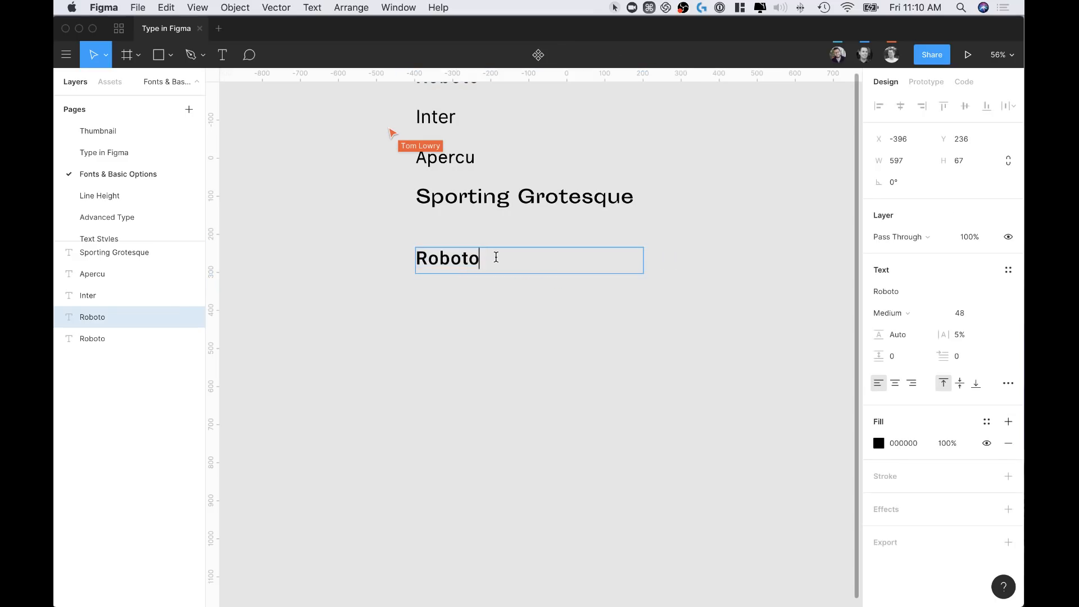
pyautogui.write('hadfjhdsjghsdjghjds dsgjd')
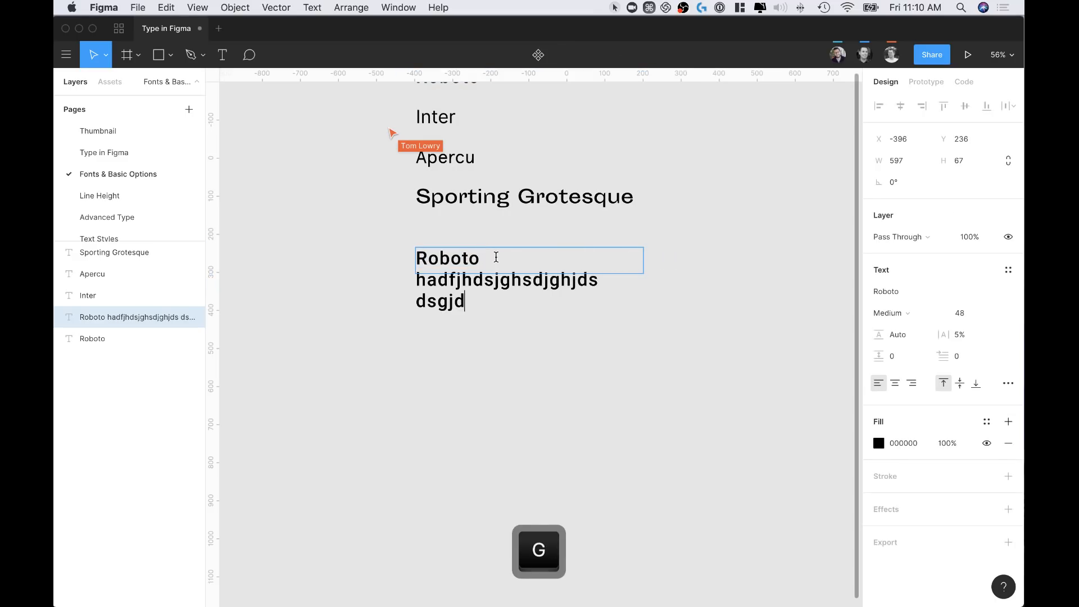
pyautogui.write('ghdsjghjsdg dsghjdghjdshg')
pyautogui.press('Return')
pyautogui.press('Return')
pyautogui.write('dshgjghdsjg')
pyautogui.press('Return')
pyautogui.press('Return')
pyautogui.write('dshgjdghjsdhgjdg')
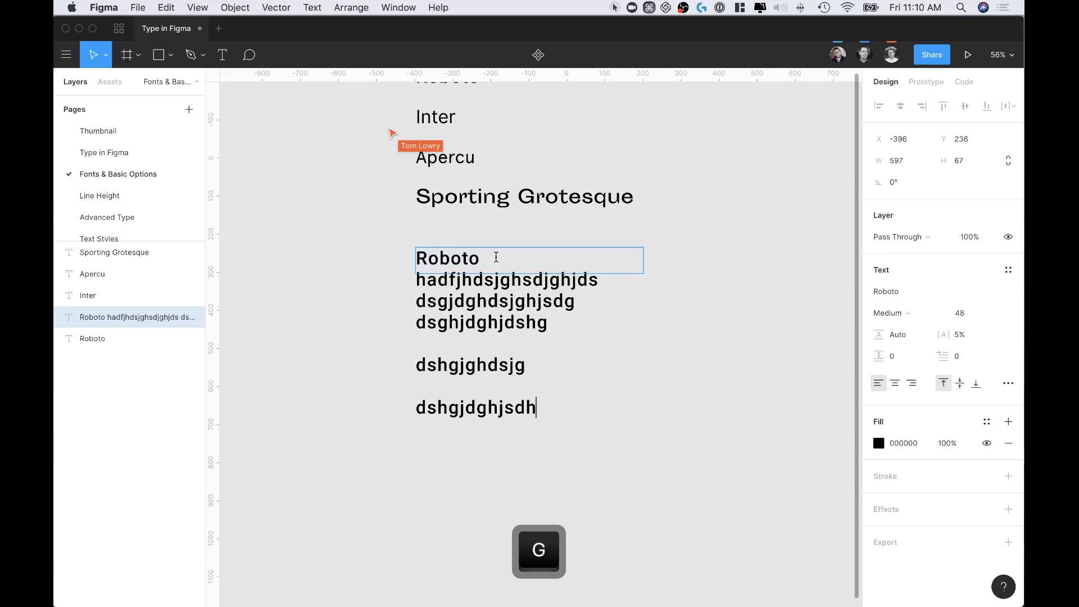
pyautogui.press('Return')
pyautogui.write('sd')
pyautogui.press('Return')
pyautogui.write('sdghjghjhsdg')
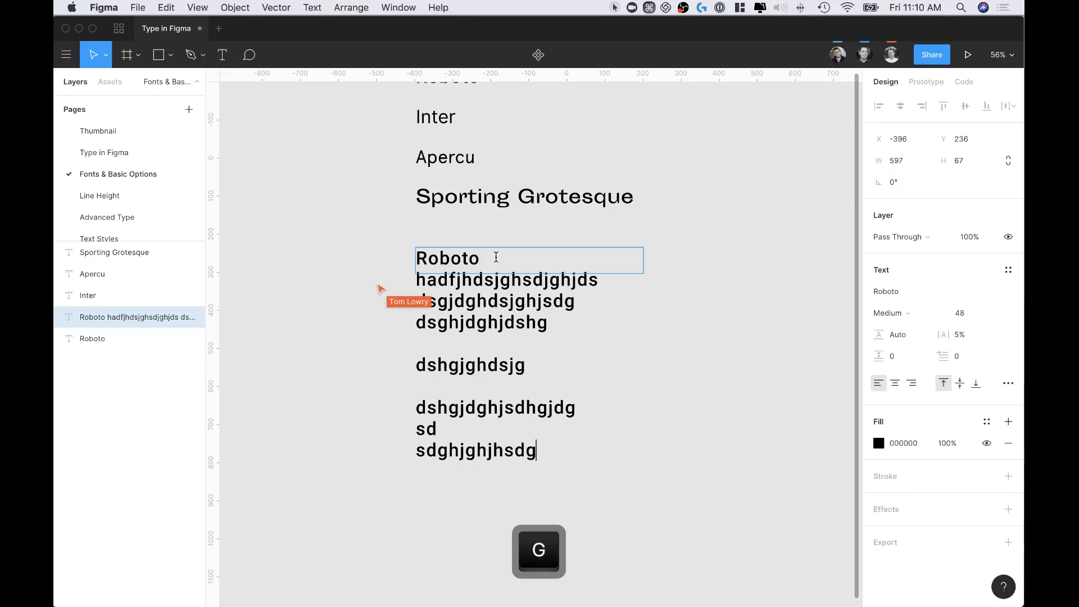
pyautogui.press('Return')
pyautogui.press('Escape')
# Stretch the text box to 597 × 712 to fit all lines and set paragraph spacing to 2
pyautogui.moveTo(613, 273); pyautogui.dragTo(610, 518)
pyautogui.click(634, 452)
pyautogui.click(590, 295)
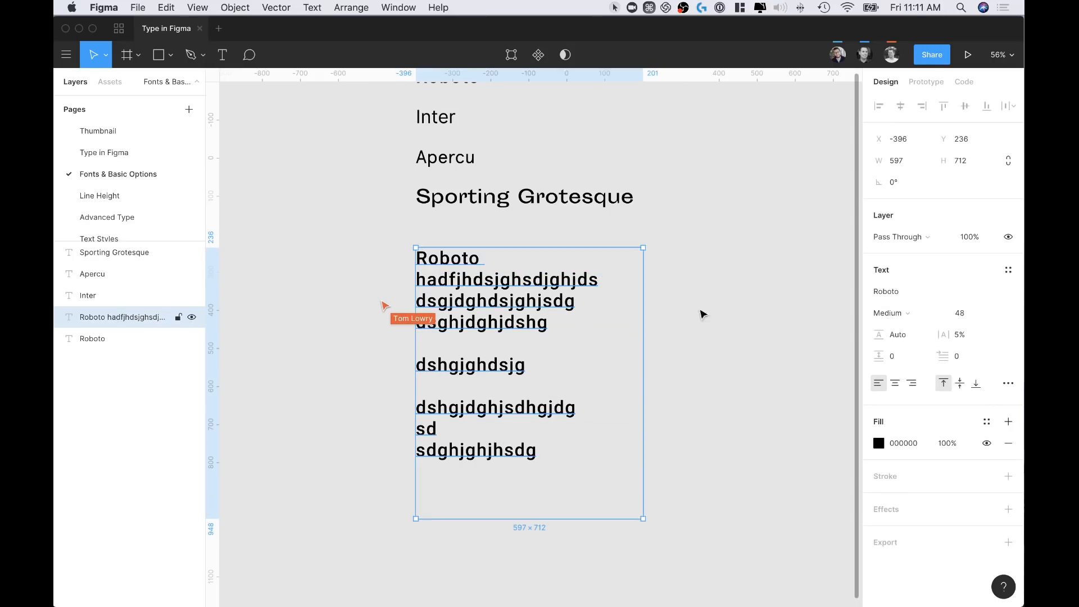
pyautogui.moveTo(886, 351)
pyautogui.mouseDown()
pyautogui.moveTo(908, 355)
pyautogui.moveTo(880, 364)
pyautogui.moveTo(922, 357)
pyautogui.moveTo(894, 357)
pyautogui.mouseUp()
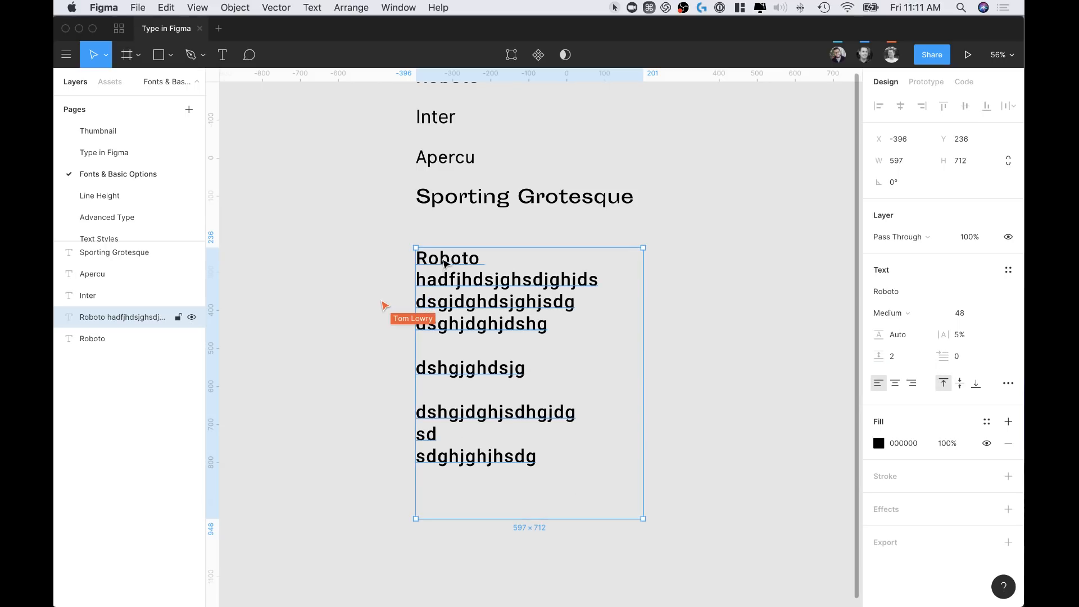
# Add a 'soft return' line with Shift+Return and increase the paragraph spacing
pyautogui.doubleClick(489, 290)
pyautogui.click(418, 277)
pyautogui.scroll(-2, 556, 293)
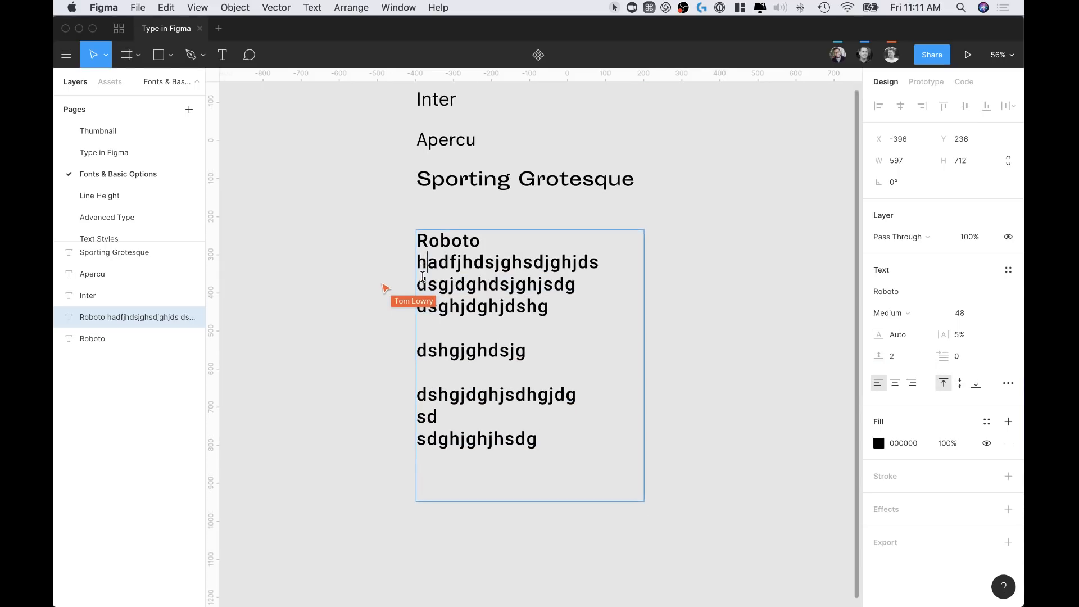
pyautogui.press('shift')
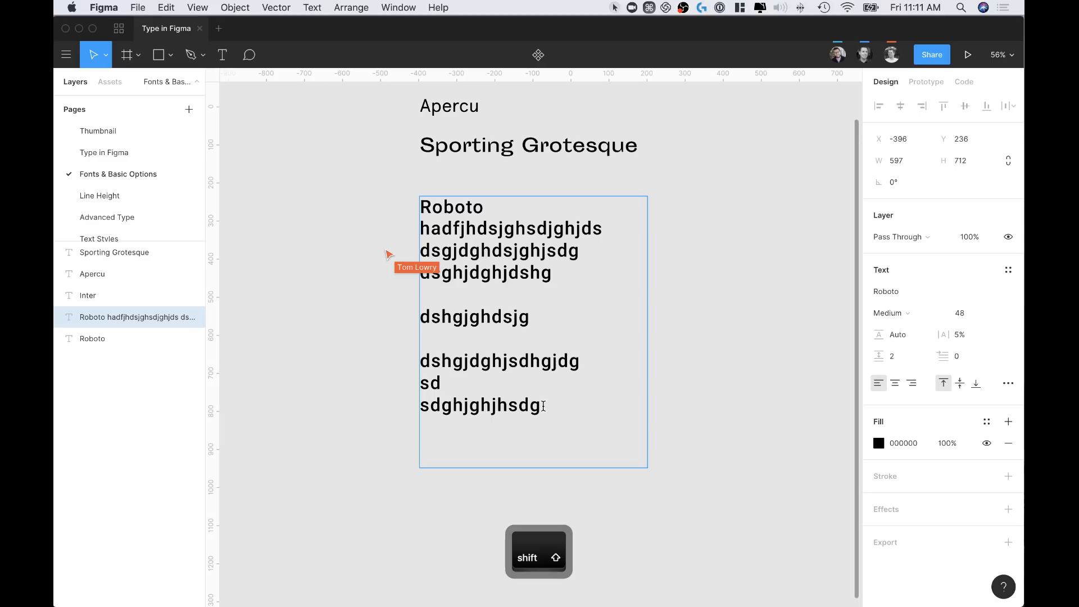
pyautogui.hotkey('shift', 'Return')
pyautogui.write('sift')
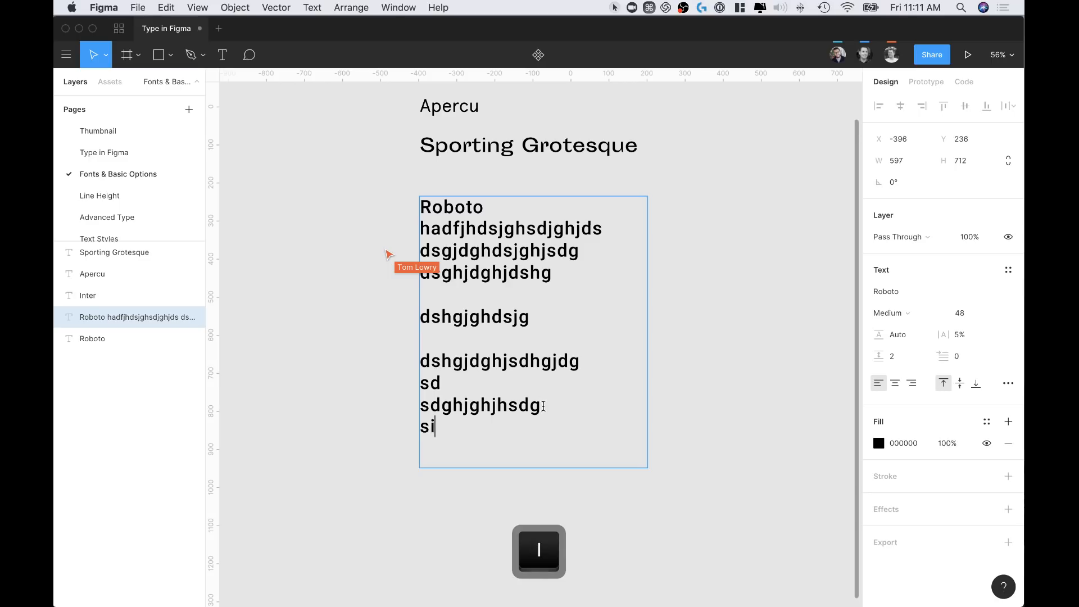
pyautogui.press('BackSpace')
pyautogui.press('BackSpace')
pyautogui.press('BackSpace')
pyautogui.write('oft')
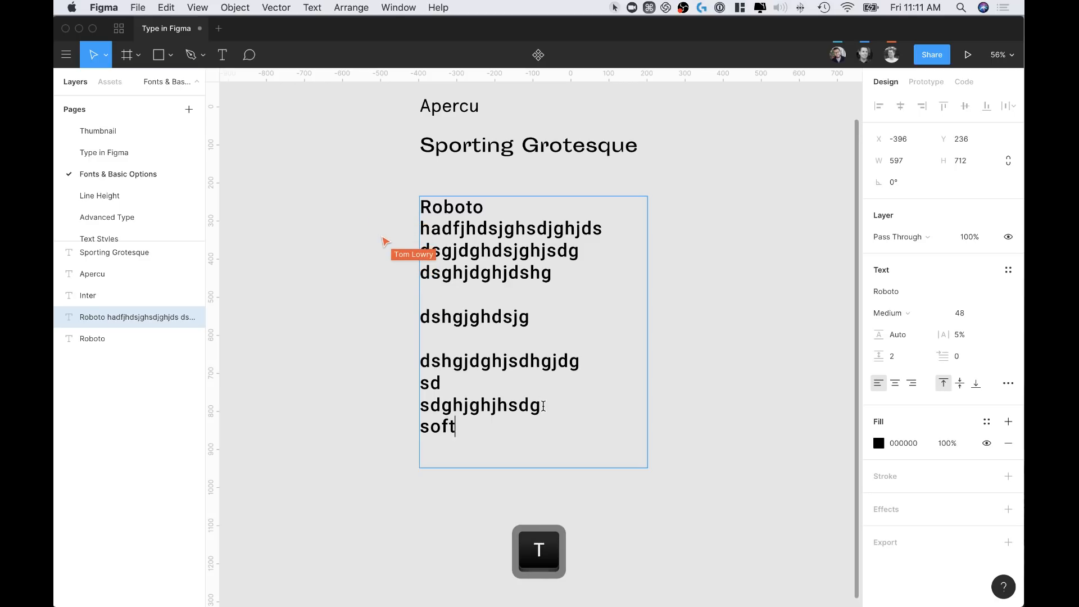
pyautogui.write(' return')
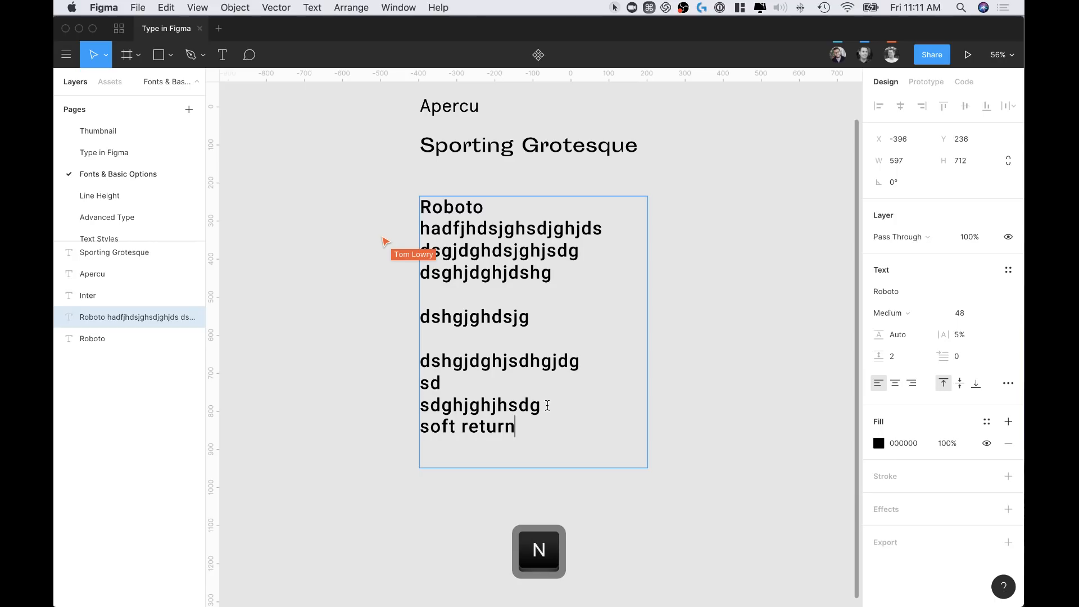
pyautogui.press('Escape')
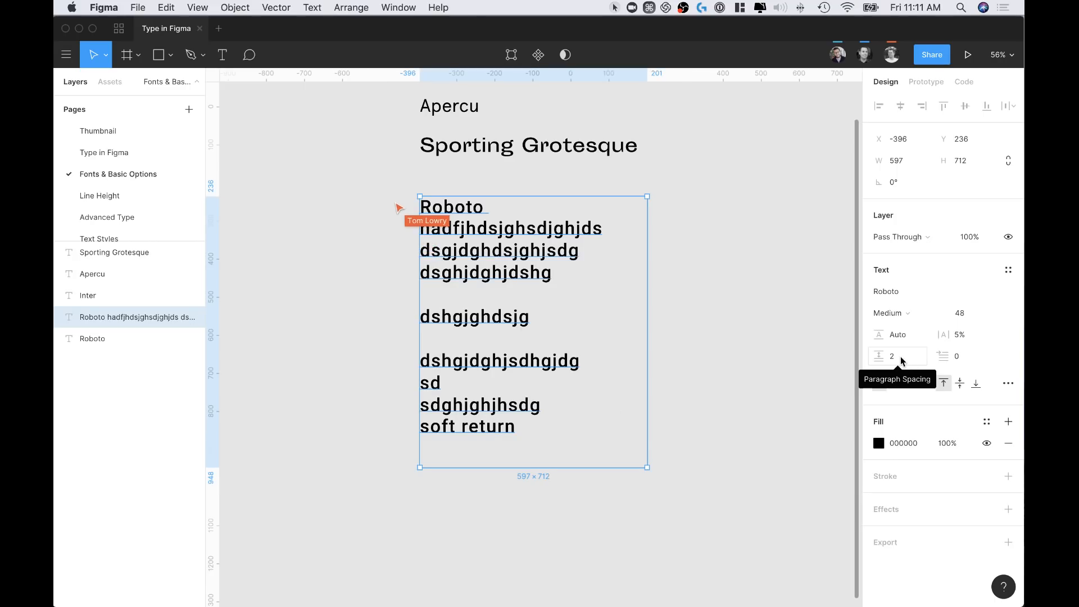
pyautogui.moveTo(880, 357)
pyautogui.mouseDown()
pyautogui.moveTo(943, 363)
pyautogui.moveTo(887, 363)
pyautogui.mouseUp()
pyautogui.press('Escape')
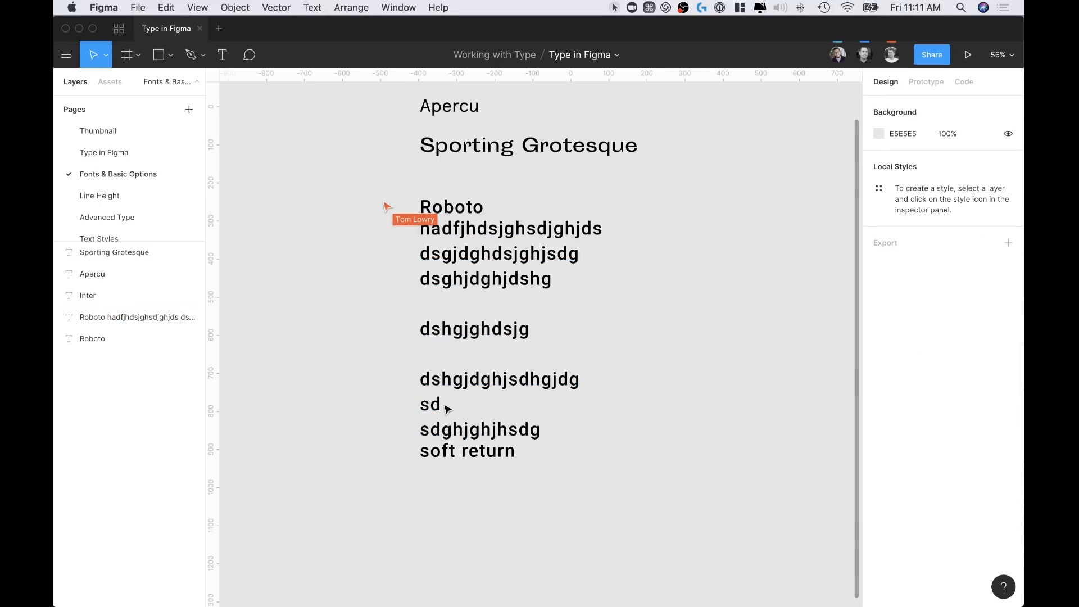
# Delete the extra gibberish lines, including the hadfjhdsjghsdjghjds line
pyautogui.click(448, 408)
pyautogui.click(447, 408)
pyautogui.moveTo(444, 406); pyautogui.dragTo(398, 251)
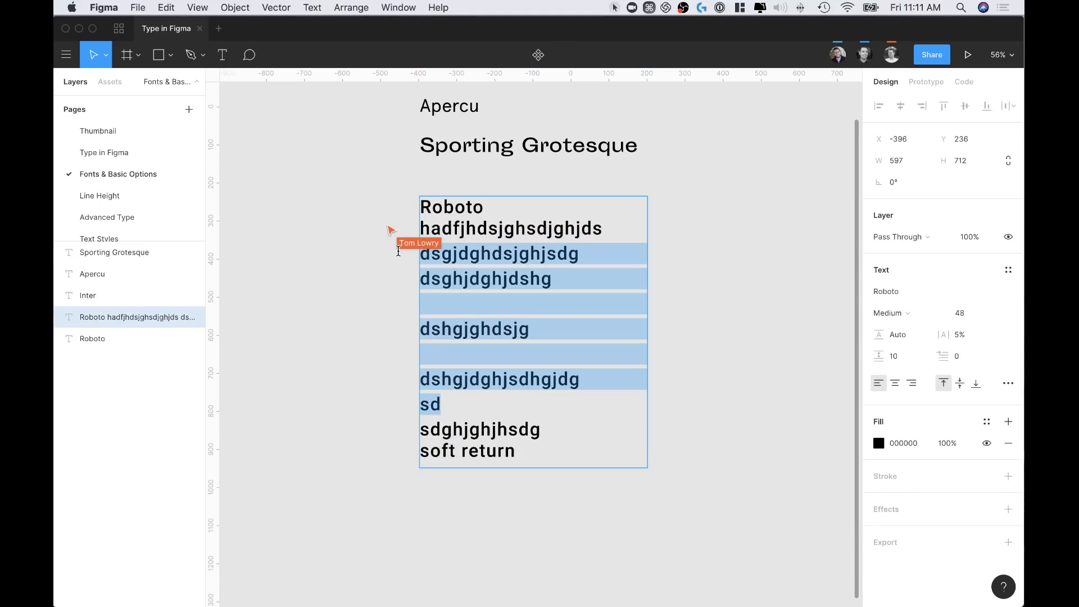
pyautogui.press('BackSpace')
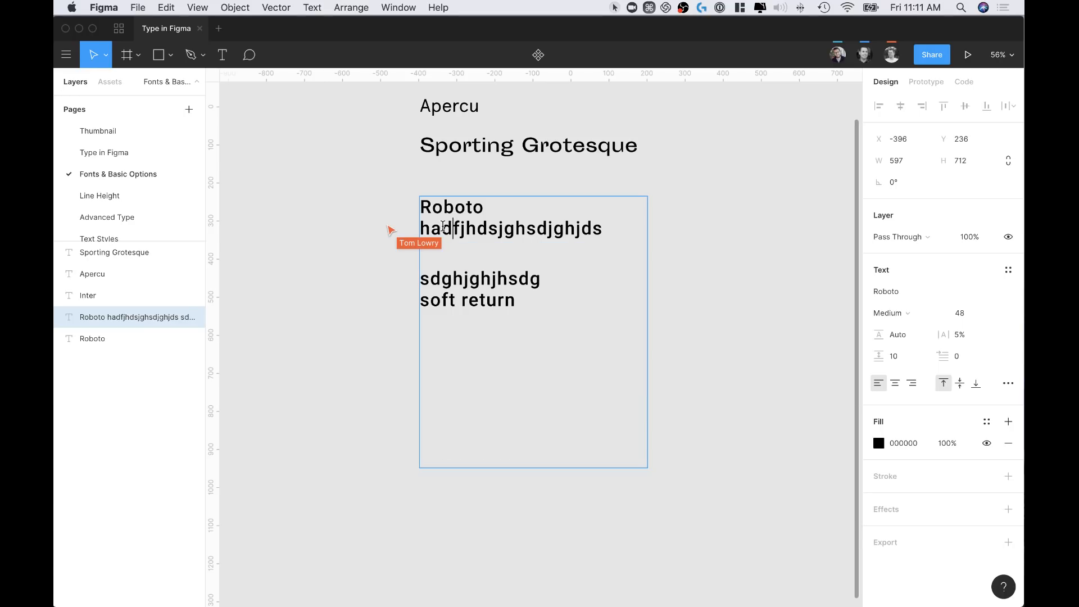
pyautogui.press('Escape')
pyautogui.press('Return')
pyautogui.moveTo(602, 228); pyautogui.dragTo(398, 232)
pyautogui.press('BackSpace')
pyautogui.press('BackSpace')
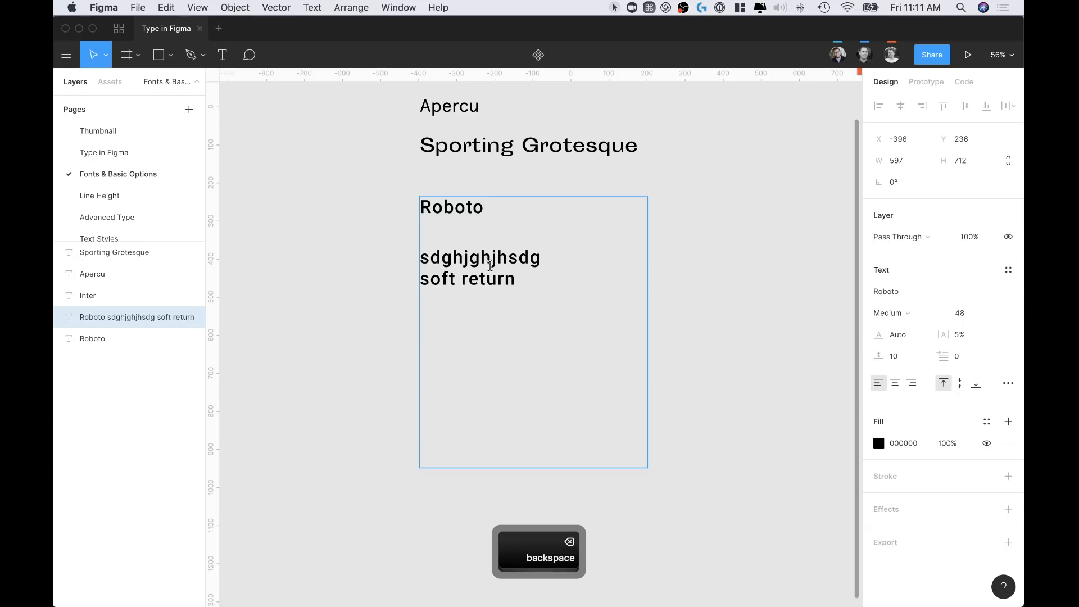
pyautogui.moveTo(541, 257); pyautogui.dragTo(418, 260)
pyautogui.press('Escape')
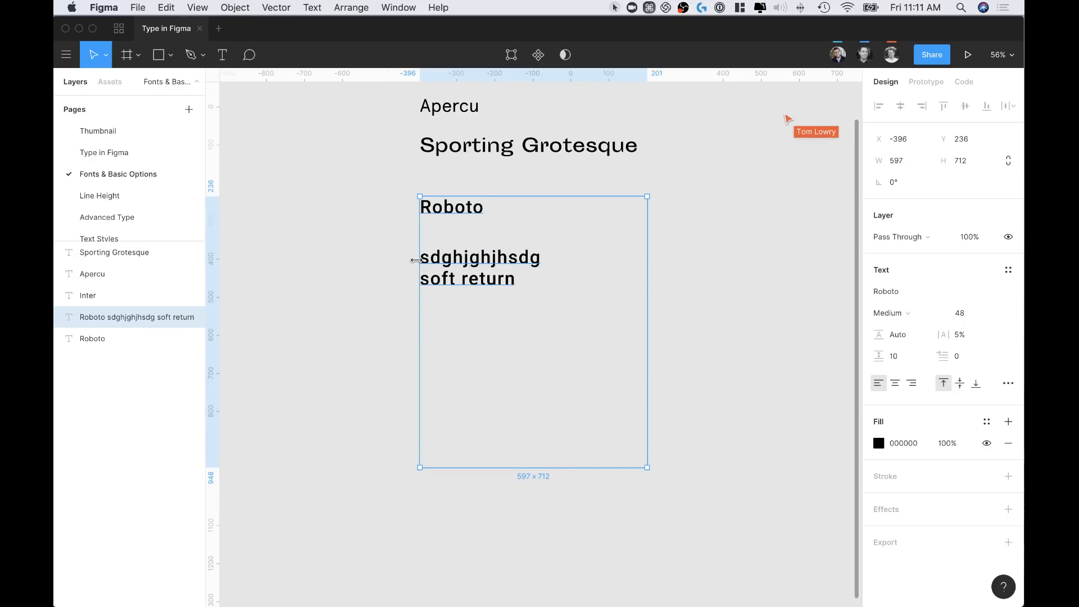
# Rebuild the line breaks with a soft break before 'soft return' and adjust paragraph spacing
pyautogui.press('Return')
pyautogui.click(431, 245)
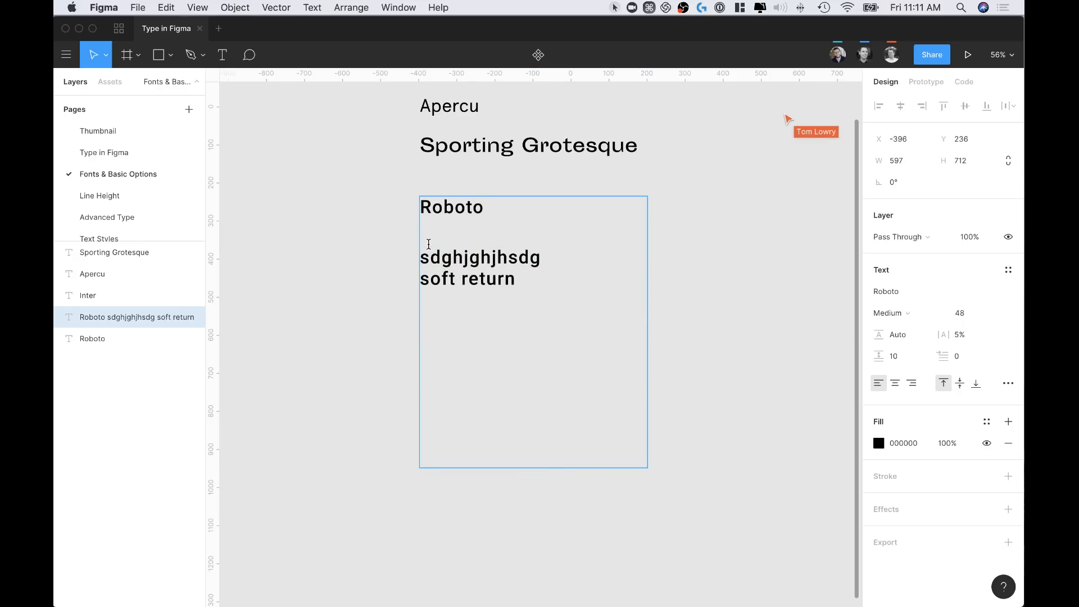
pyautogui.press('BackSpace')
pyautogui.press('BackSpace')
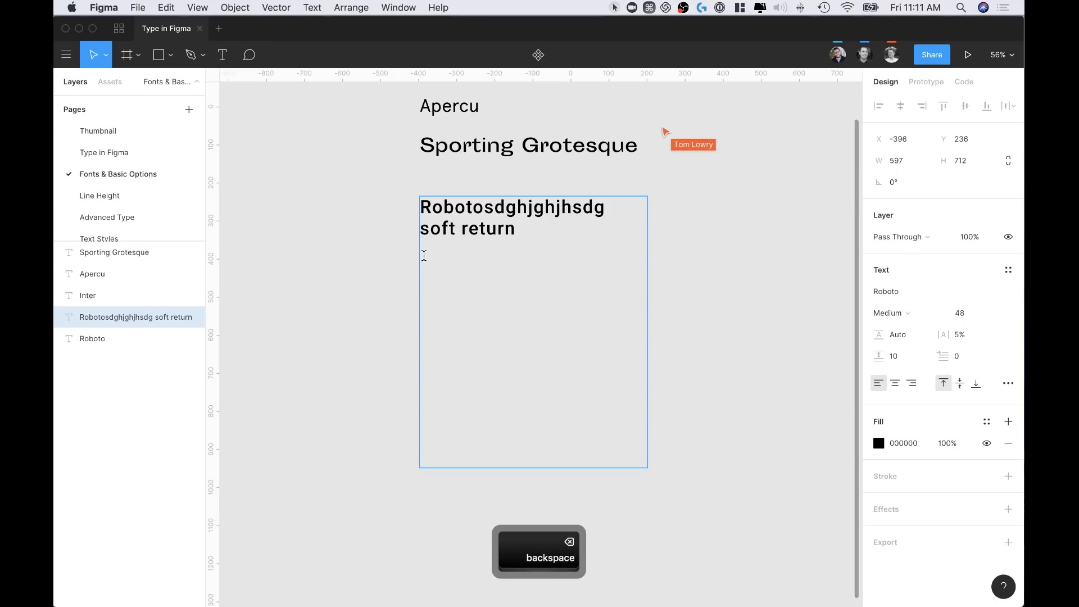
pyautogui.press('Return')
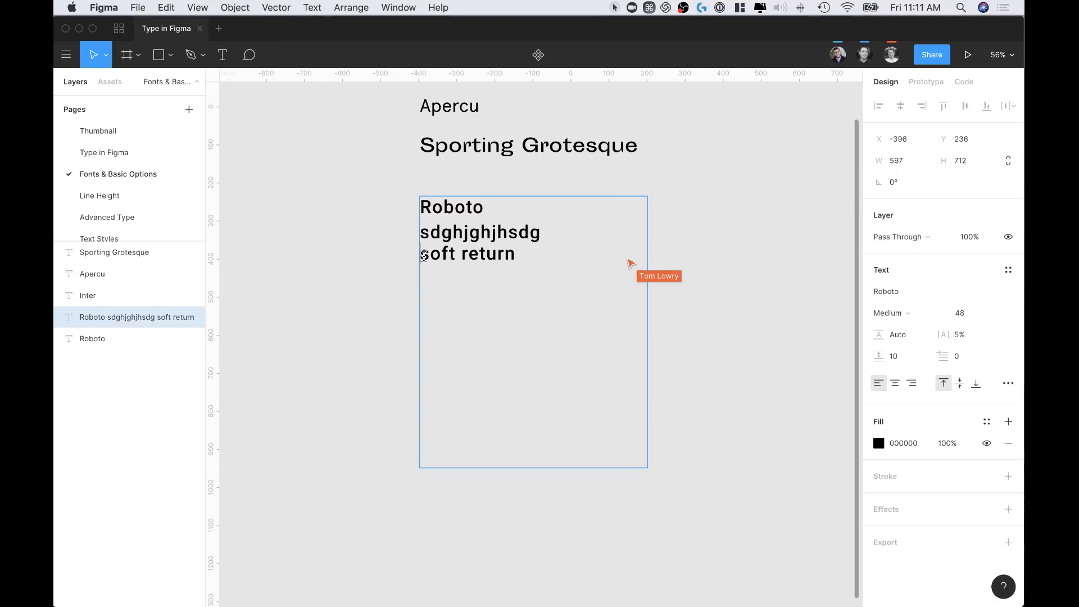
pyautogui.press('BackSpace')
pyautogui.hotkey('shift', 'Return')
pyautogui.press('Escape')
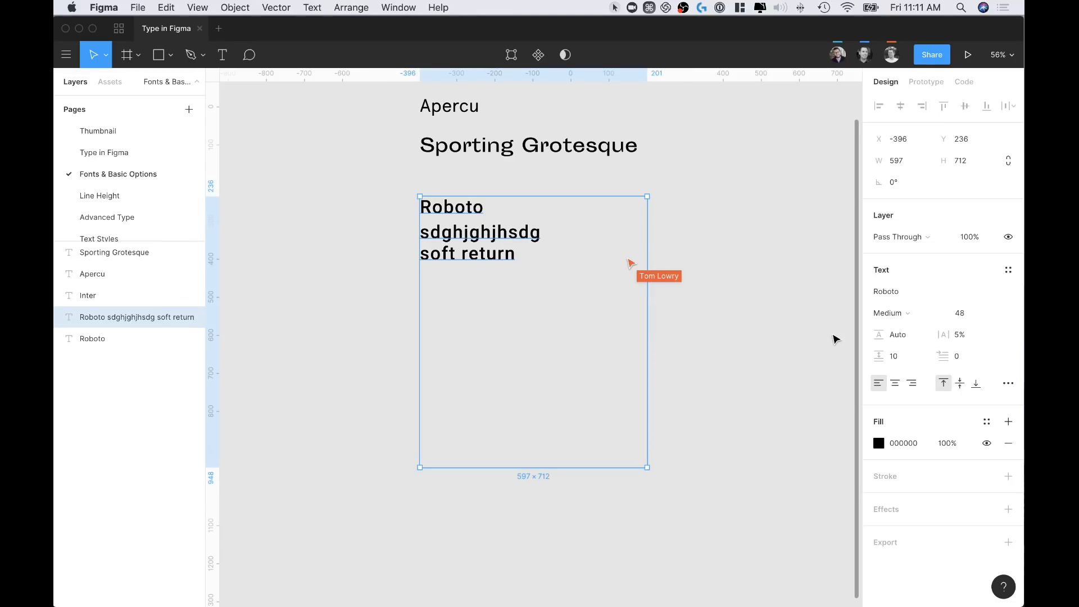
pyautogui.moveTo(880, 357); pyautogui.dragTo(922, 377)
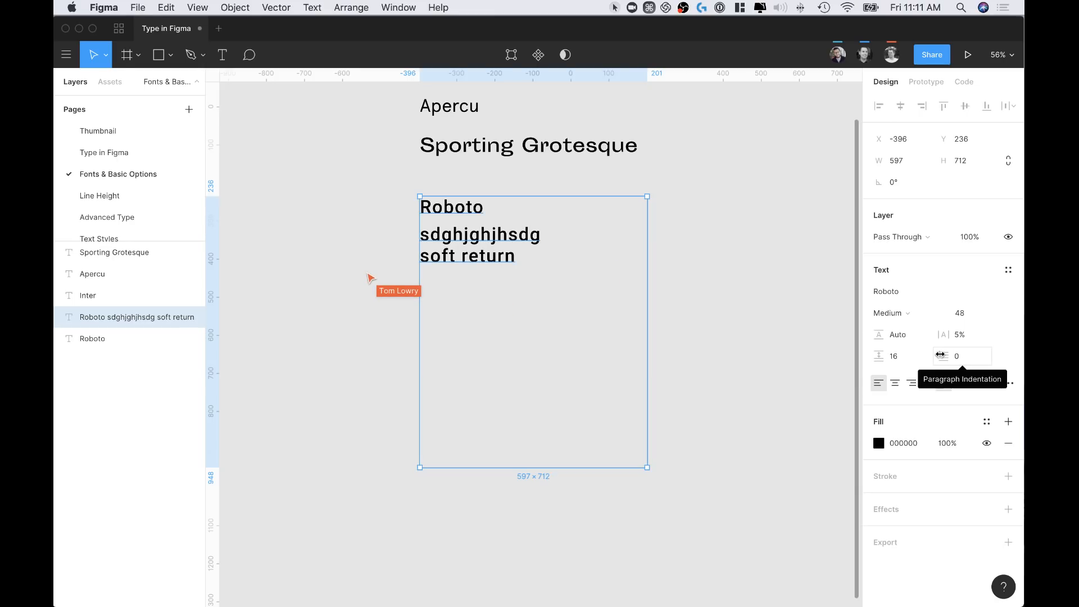
# Try a paragraph indent, then center and right alignment, ending left-aligned
pyautogui.moveTo(940, 355); pyautogui.dragTo(802, 340)
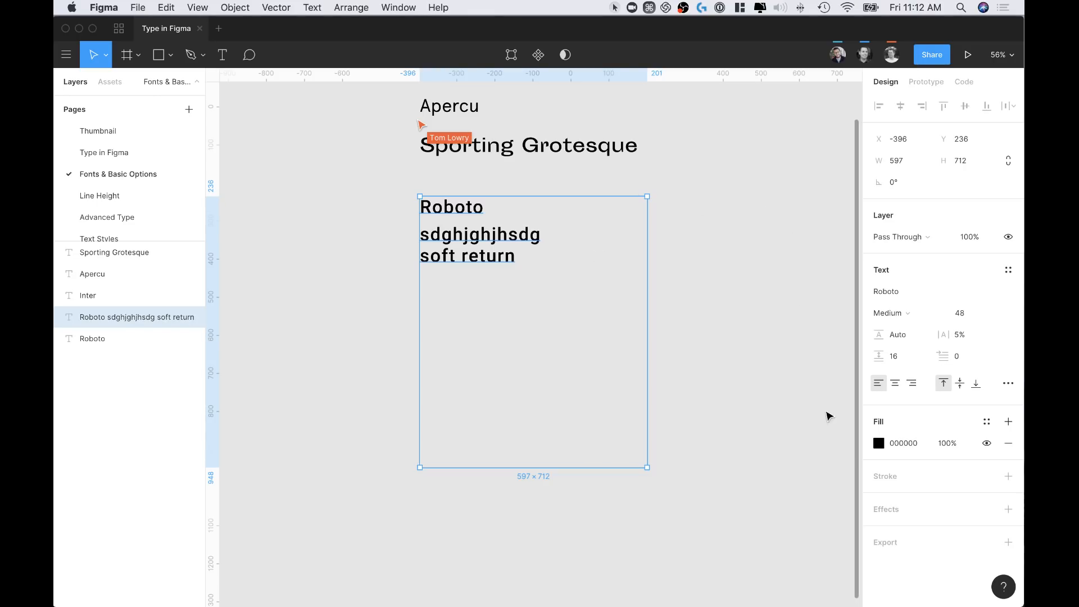
pyautogui.click(895, 385)
pyautogui.click(912, 384)
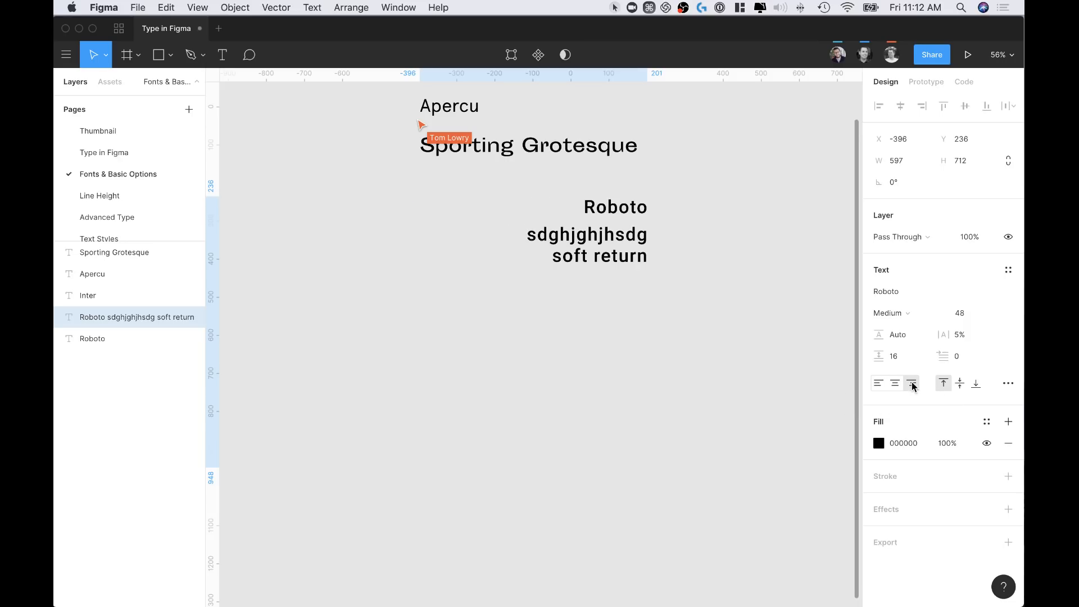
pyautogui.click(878, 384)
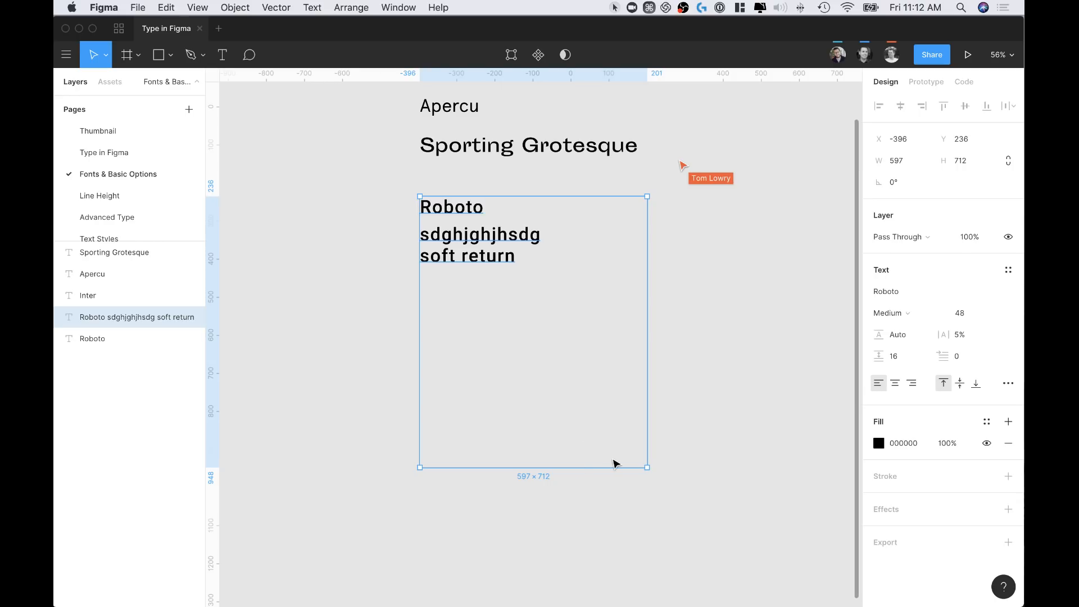
# Try middle and bottom vertical alignment, settle on top, and shorten the box to 483 high
pyautogui.click(960, 384)
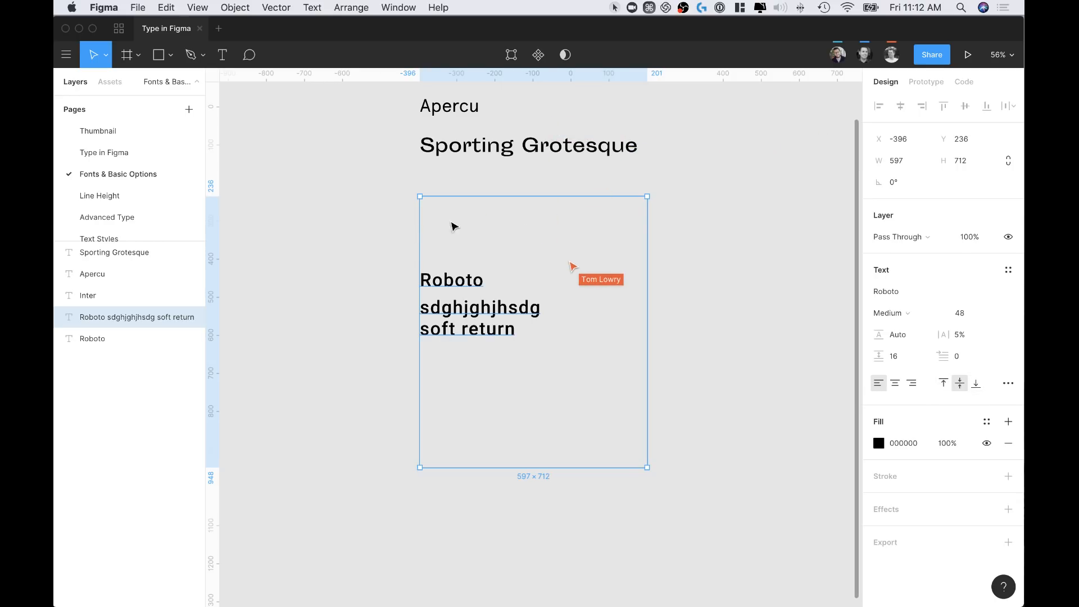
pyautogui.click(976, 384)
pyautogui.click(945, 387)
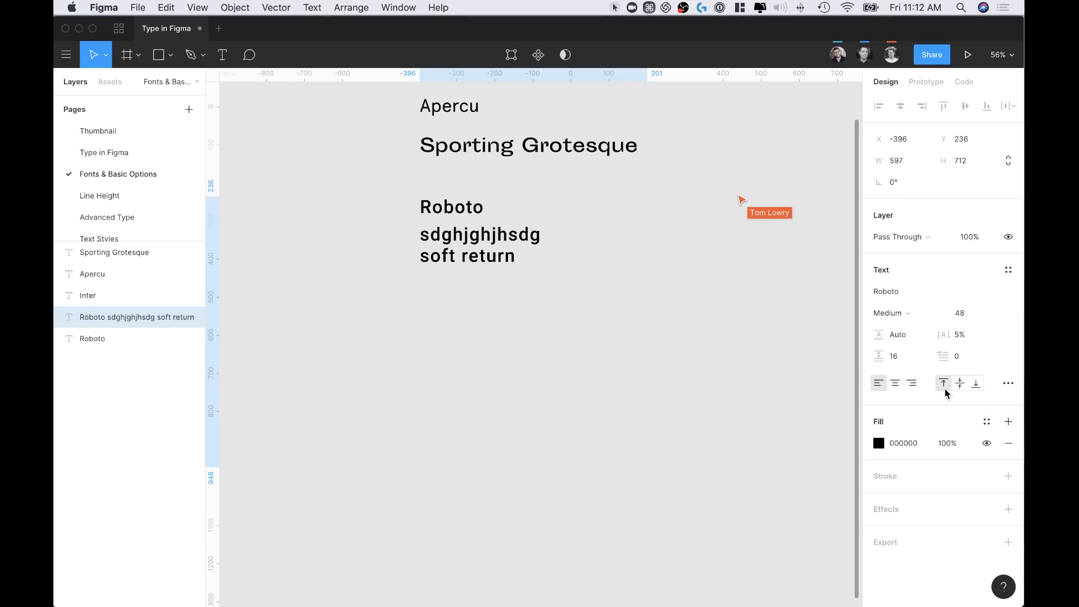
pyautogui.moveTo(551, 464); pyautogui.dragTo(553, 380)
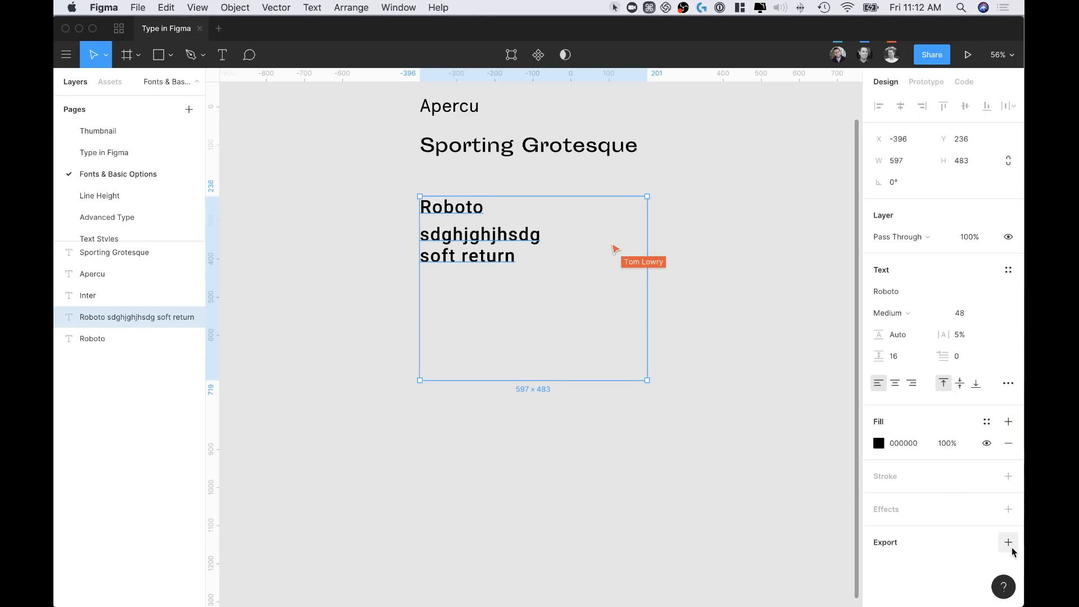
# Show the Text tab of the keyboard shortcuts panel from the Help menu
pyautogui.click(1004, 587)
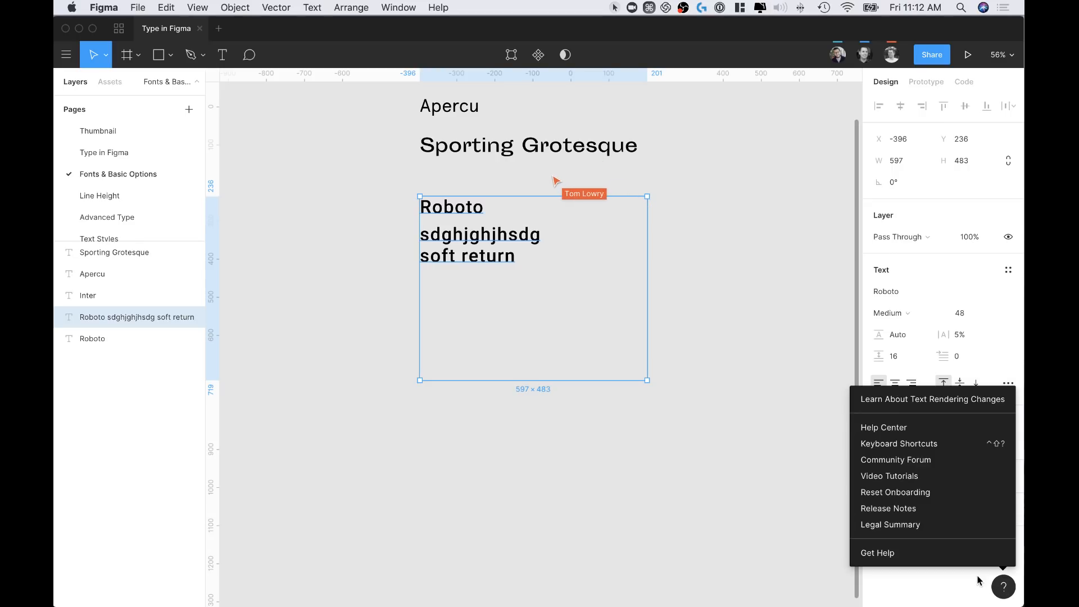
pyautogui.click(900, 446)
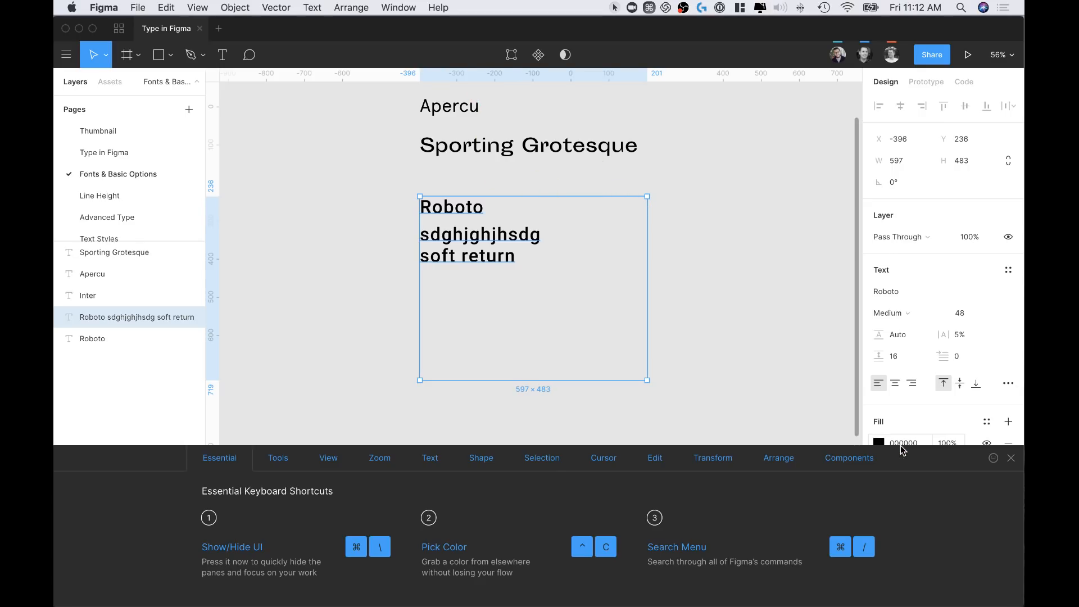
pyautogui.click(431, 460)
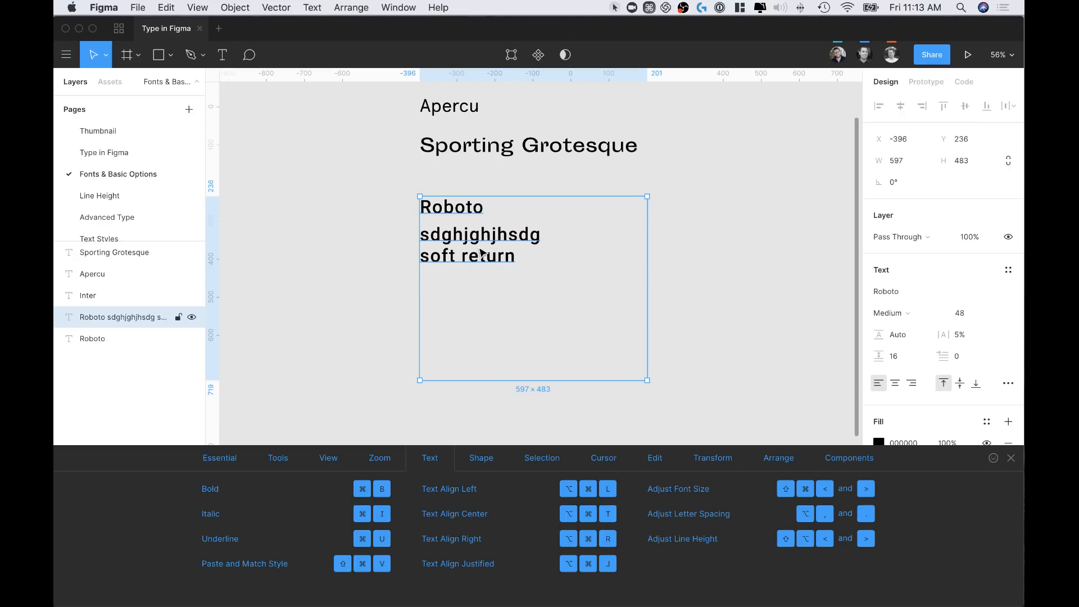
# Try the ⌘⌥L/T/R alignment and ⌘⇧,/. size shortcuts on the Roboto text, then reselect its box
pyautogui.press('alt')
pyautogui.press('super+alt+l')
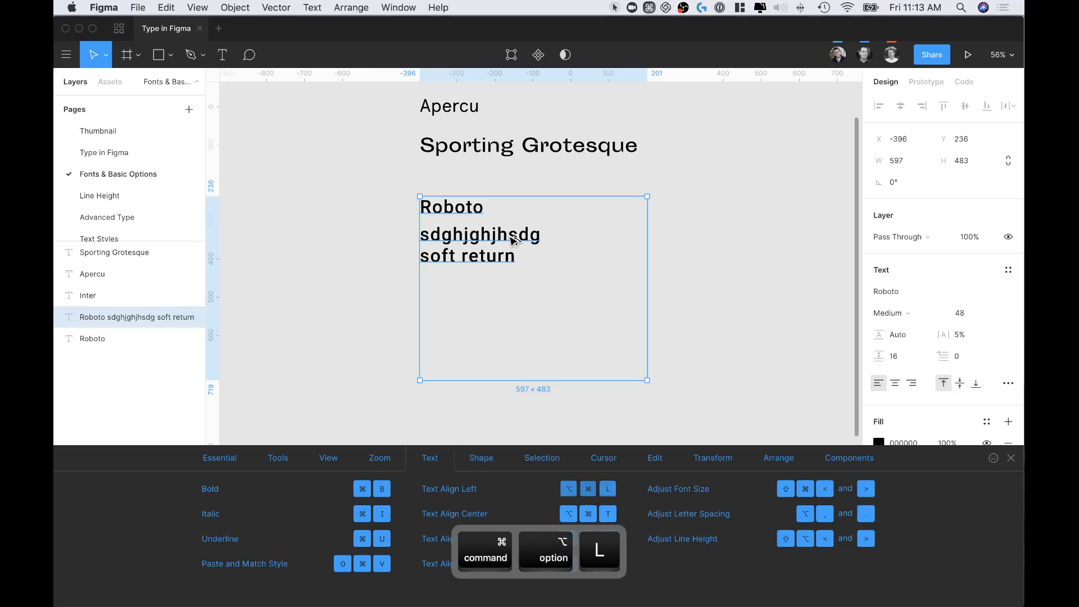
pyautogui.press('super+alt+t')
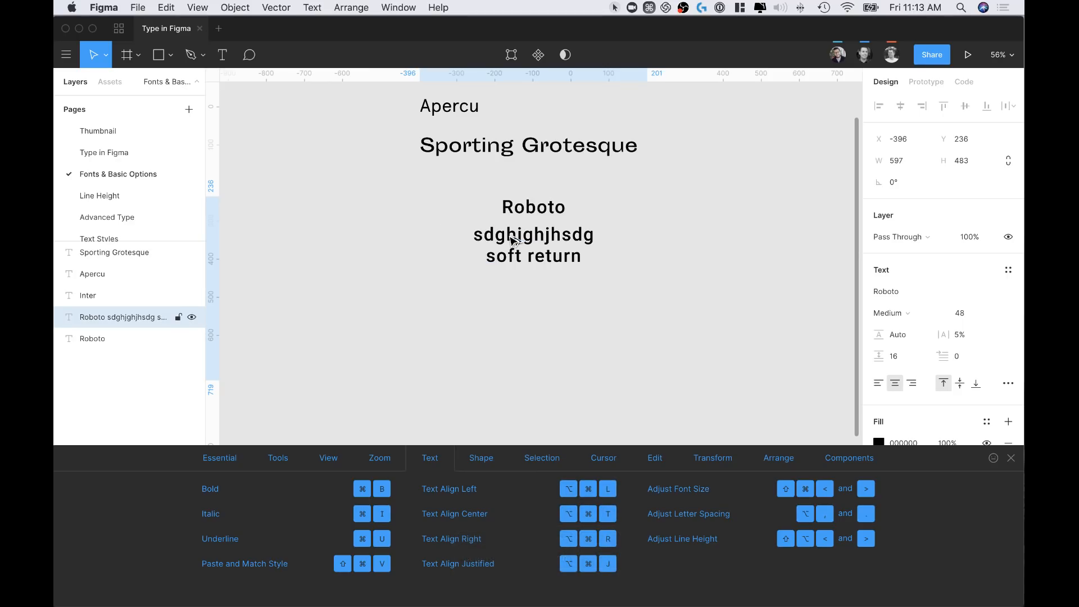
pyautogui.press('super+alt+r')
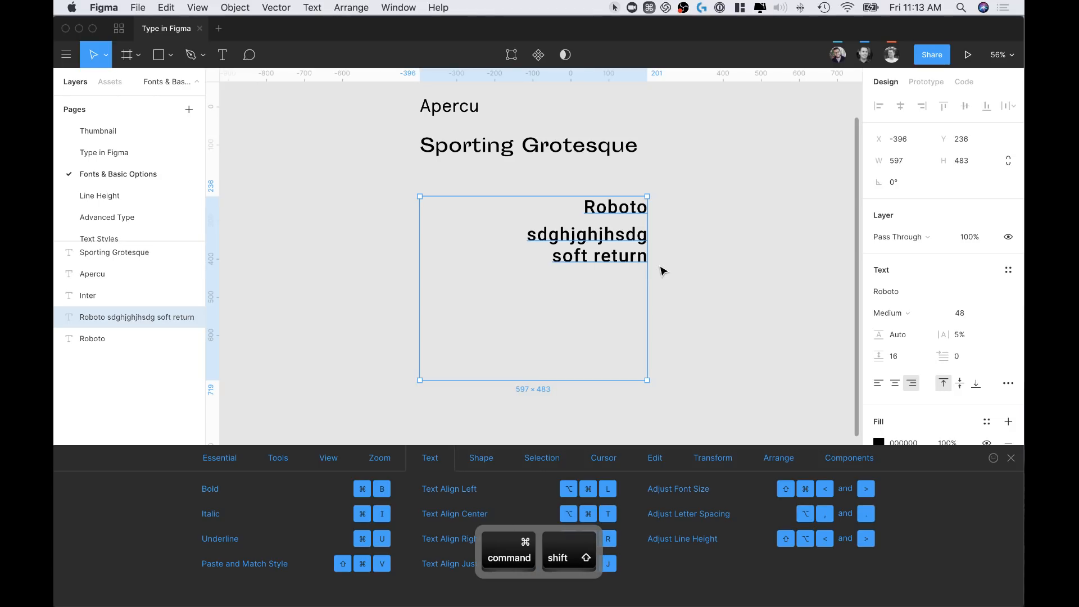
pyautogui.press('super+shift+comma')
pyautogui.press('super+shift+comma')
pyautogui.press('super+shift+comma')
pyautogui.press('super+shift+comma')
pyautogui.press('super+shift+comma')
pyautogui.press('super+shift+comma')
pyautogui.press('super+shift+comma')
pyautogui.press('super+shift+comma')
pyautogui.press('super+shift+comma')
pyautogui.press('super+shift+comma')
pyautogui.press('super+shift+comma')
pyautogui.press('super+shift+comma')
pyautogui.press('super+shift+comma')
pyautogui.press('super+shift+comma')
pyautogui.press('super+shift+comma')
pyautogui.press('super+shift+comma')
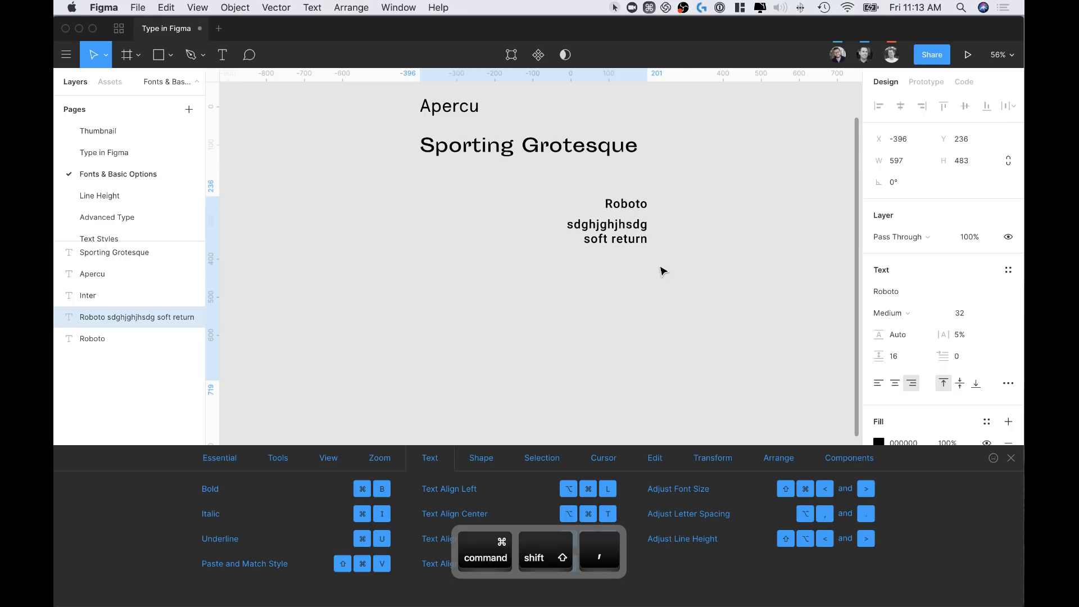
pyautogui.press('super+shift+period')
pyautogui.press('super+shift+period')
pyautogui.press('super+shift+period')
pyautogui.press('super+shift+period')
pyautogui.press('super+shift+period')
pyautogui.press('super+shift+period')
pyautogui.press('super+shift+period')
pyautogui.press('super+shift+period')
pyautogui.press('super+shift+period')
pyautogui.press('super+shift+period')
pyautogui.press('super+shift+period')
pyautogui.press('super+shift+period')
pyautogui.press('super+shift+period')
pyautogui.press('super+shift+period')
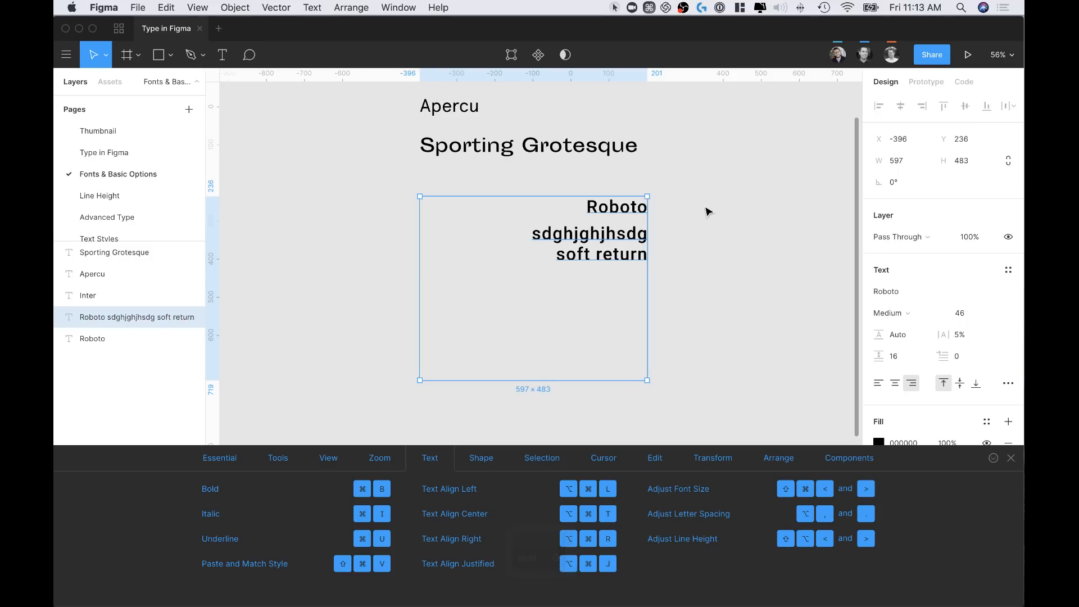
pyautogui.click(707, 212)
pyautogui.click(545, 247)
# Delete the Roboto text box and close the Keyboard Shortcuts panel
pyautogui.press('BackSpace')
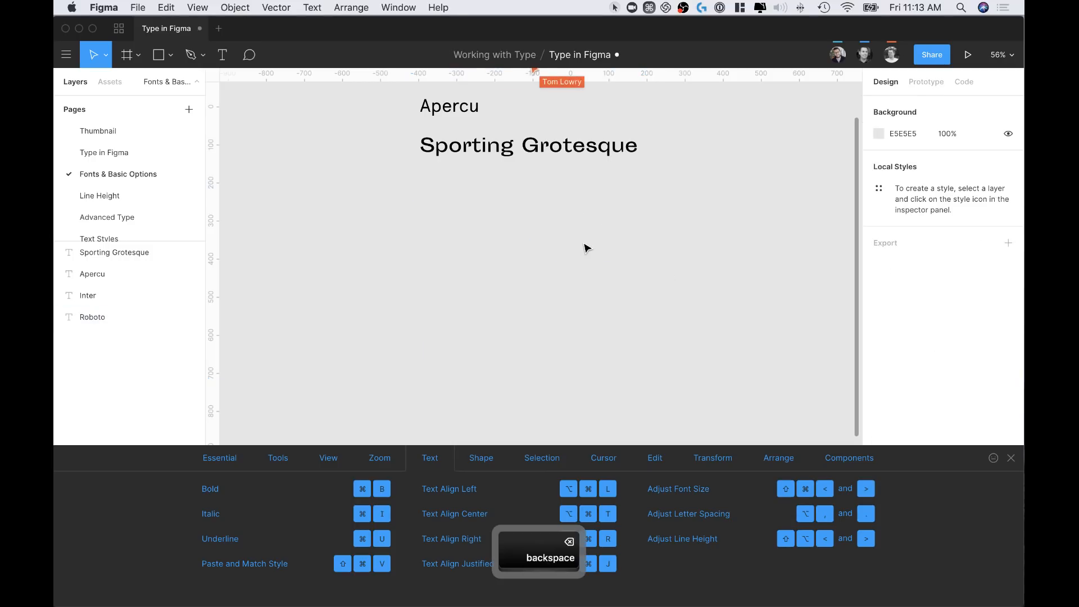
pyautogui.scroll(5, 587, 247)
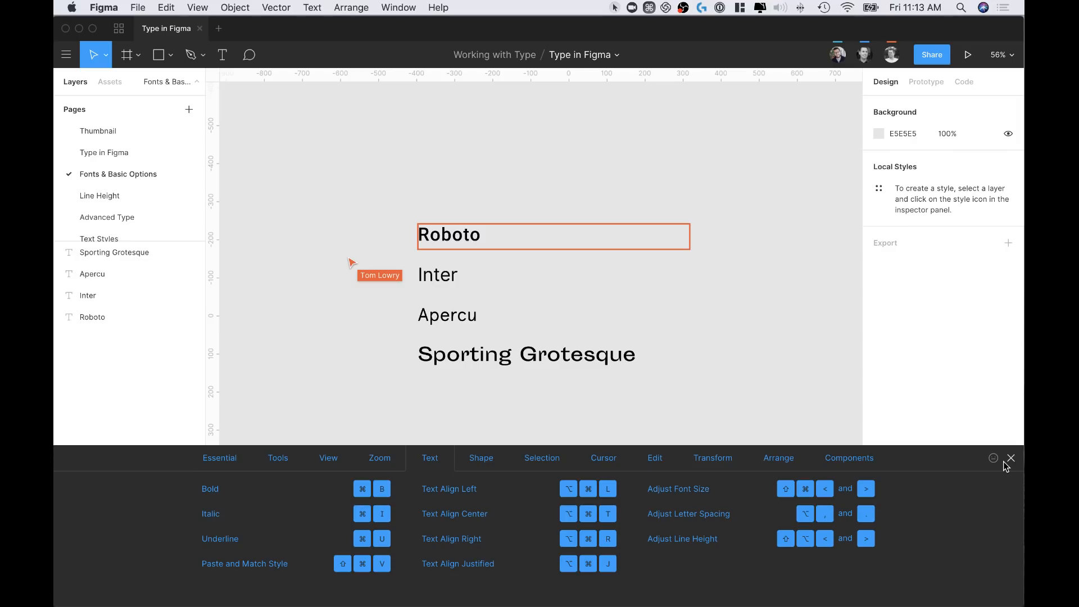
pyautogui.click(1009, 460)
pyautogui.scroll(-1, 553, 348)
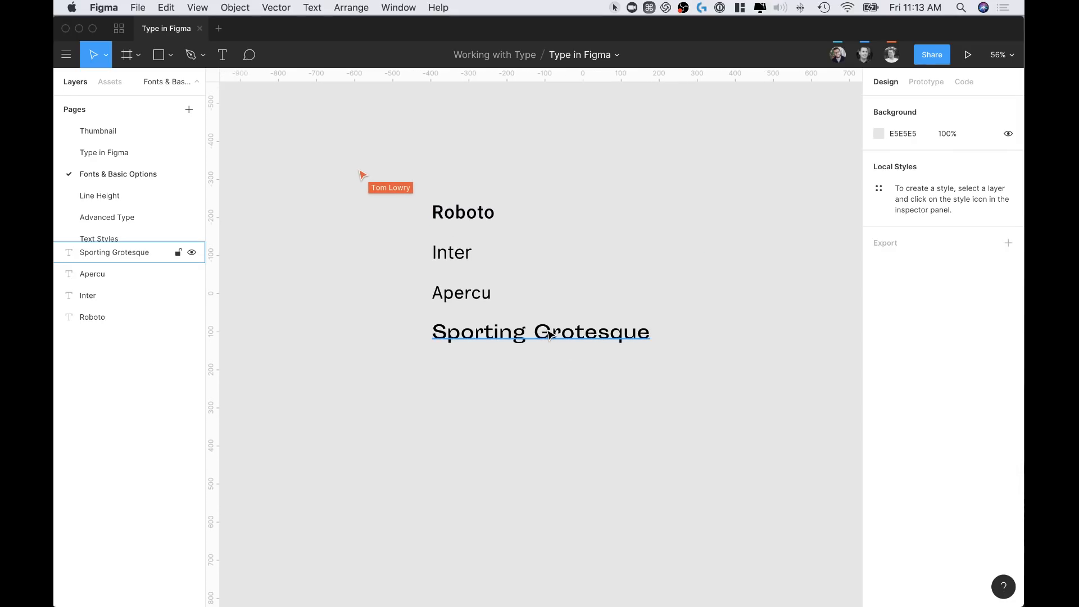
# Select the Sporting Grotesque text and try to edit it
pyautogui.click(491, 341)
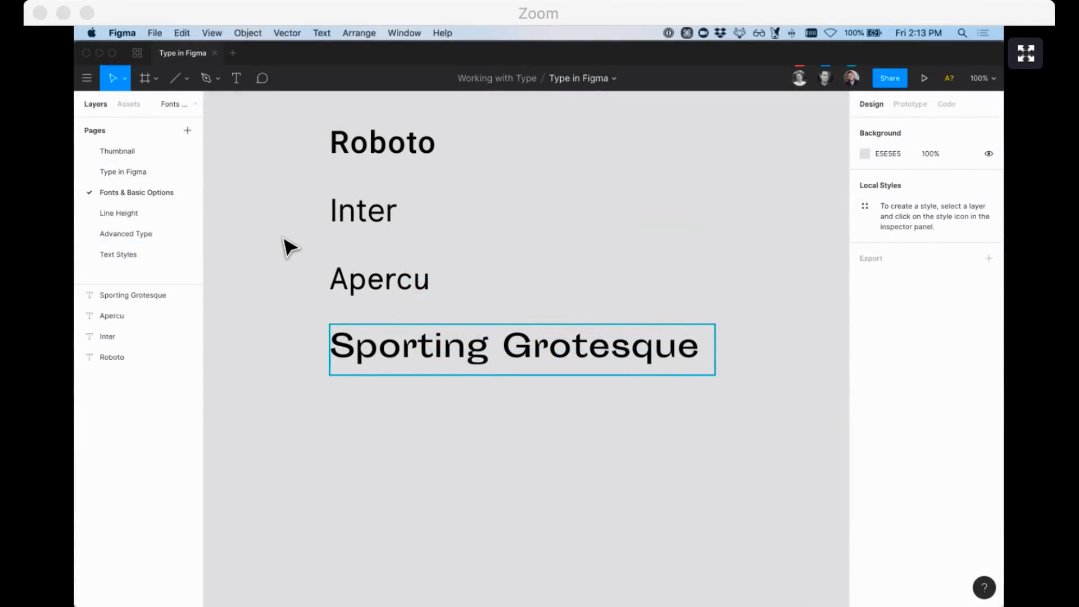
pyautogui.scroll(1, 326, 313)
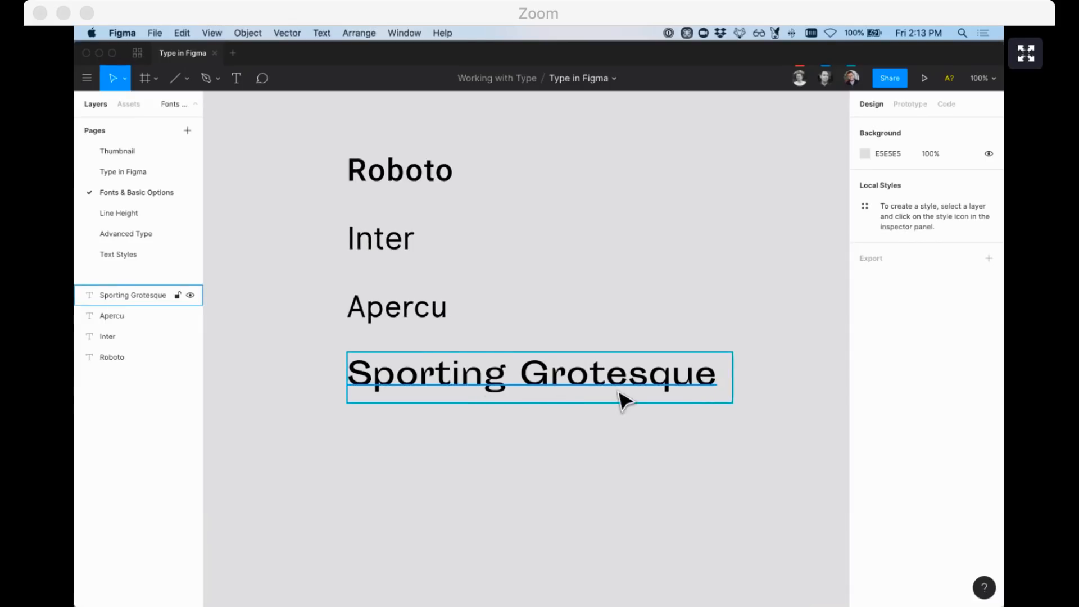
pyautogui.doubleClick(539, 380)
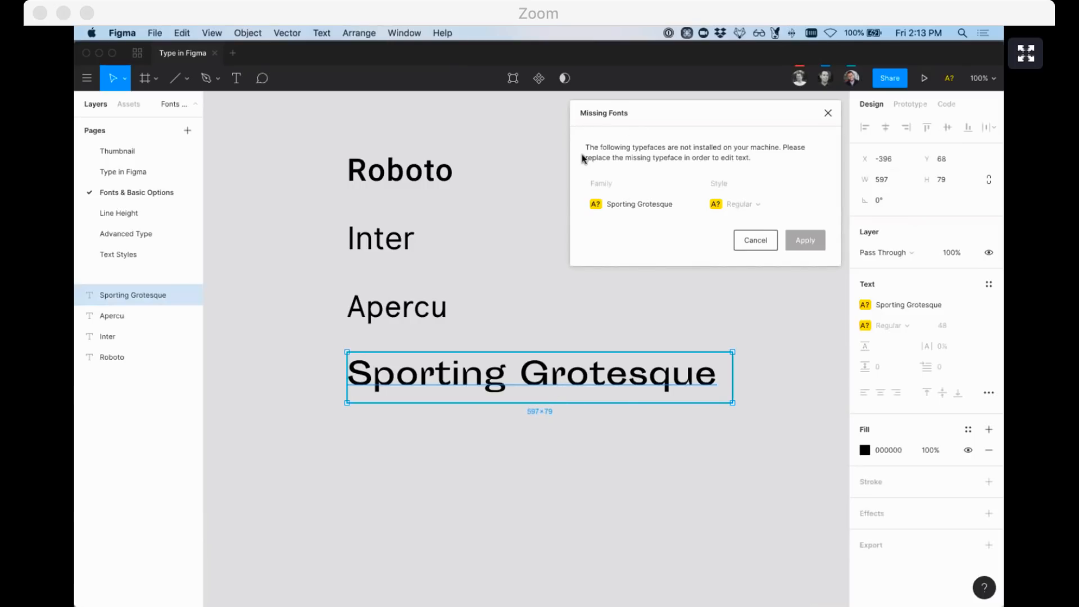
# Cancel Missing Fonts without replacing Sporting Grotesque, deselect it, and open Mission Control
pyautogui.click(697, 203)
pyautogui.click(686, 174)
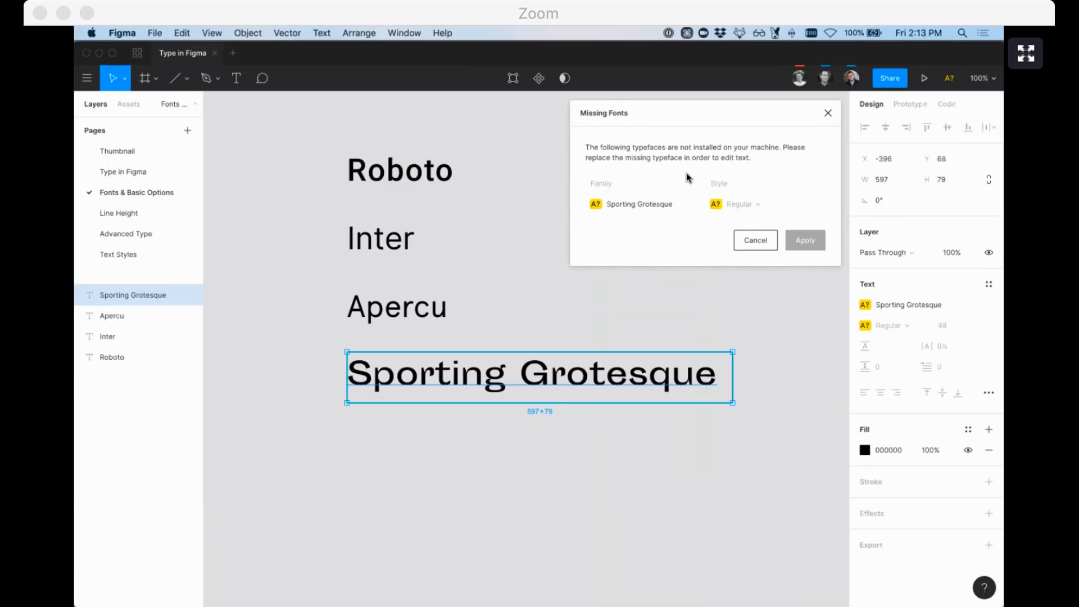
pyautogui.click(696, 204)
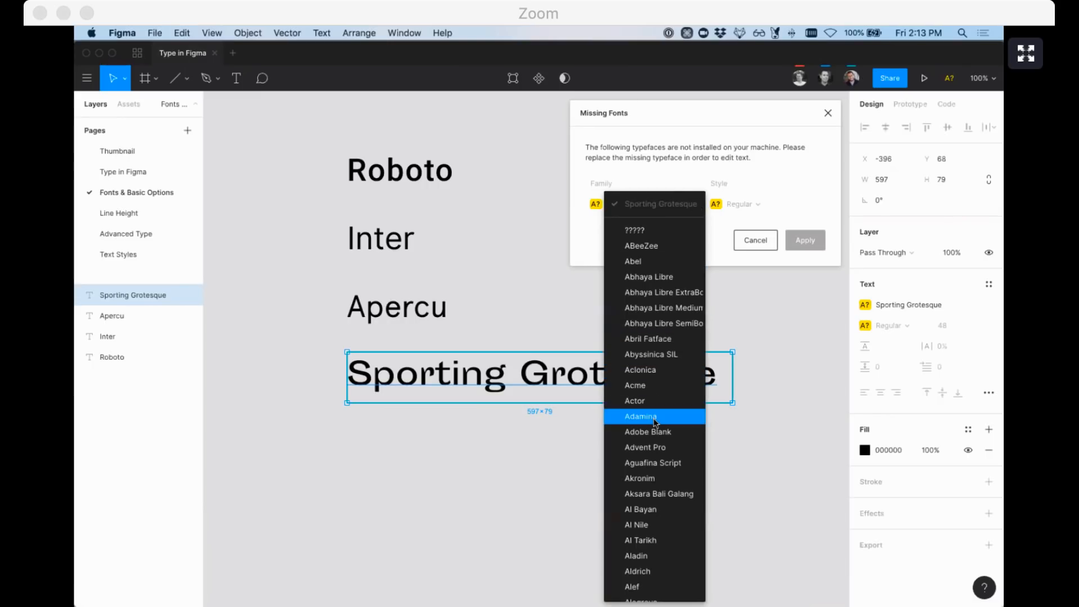
pyautogui.click(665, 160)
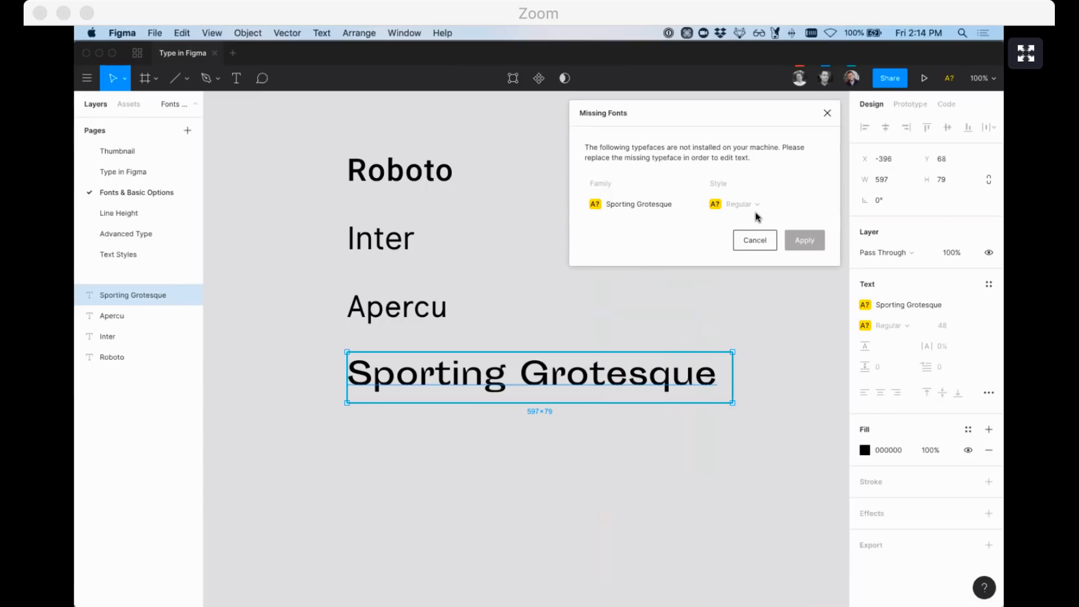
pyautogui.click(749, 243)
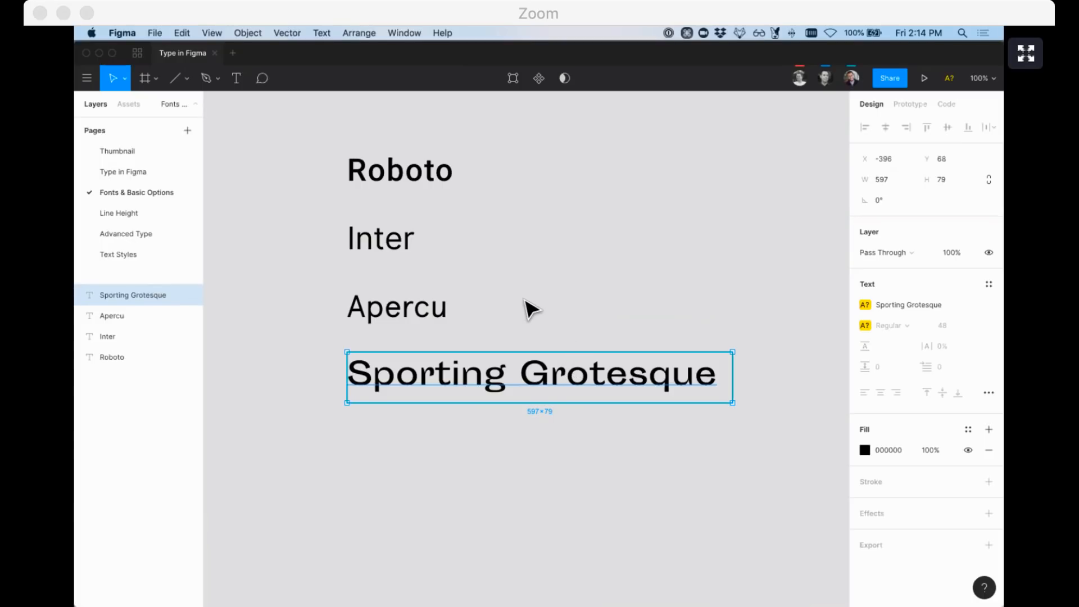
pyautogui.click(297, 382)
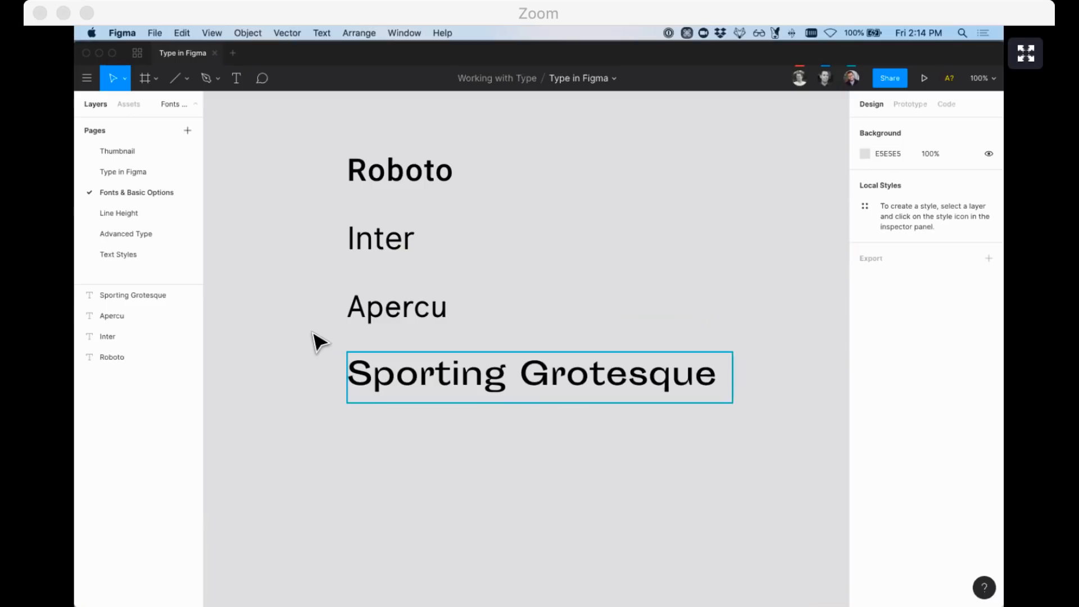
pyautogui.hotkey('ctrl', 'Up')
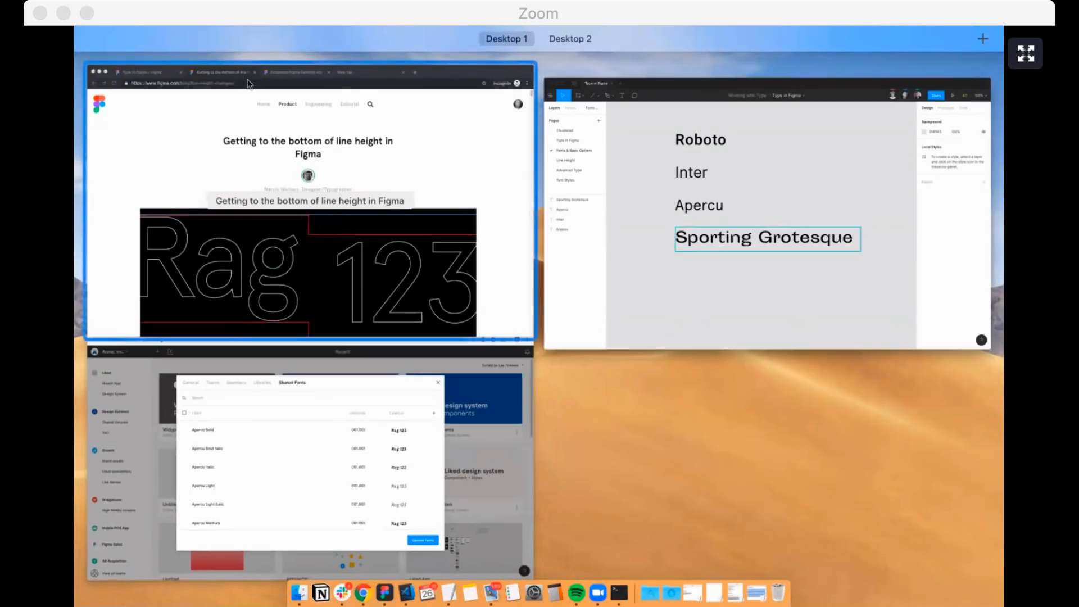
# Bring Chrome's Type in Figma file tab to the front
pyautogui.click(173, 76)
pyautogui.click(185, 56)
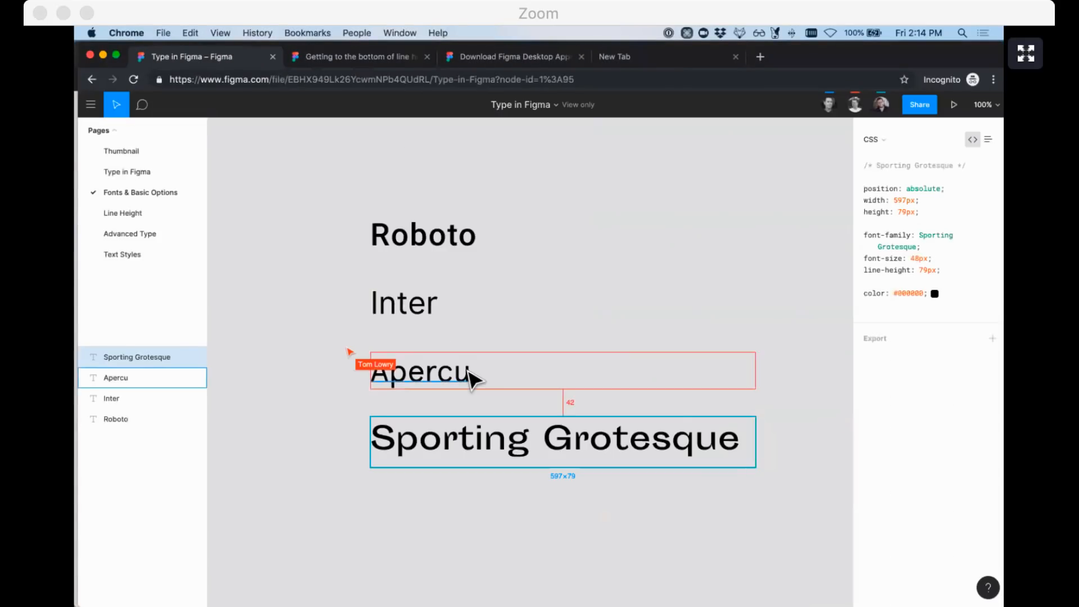
pyautogui.scroll(-3, 473, 379)
pyautogui.hscroll(2, 467, 371)
pyautogui.hscroll(-2, 361, 308)
pyautogui.scroll(1, 362, 308)
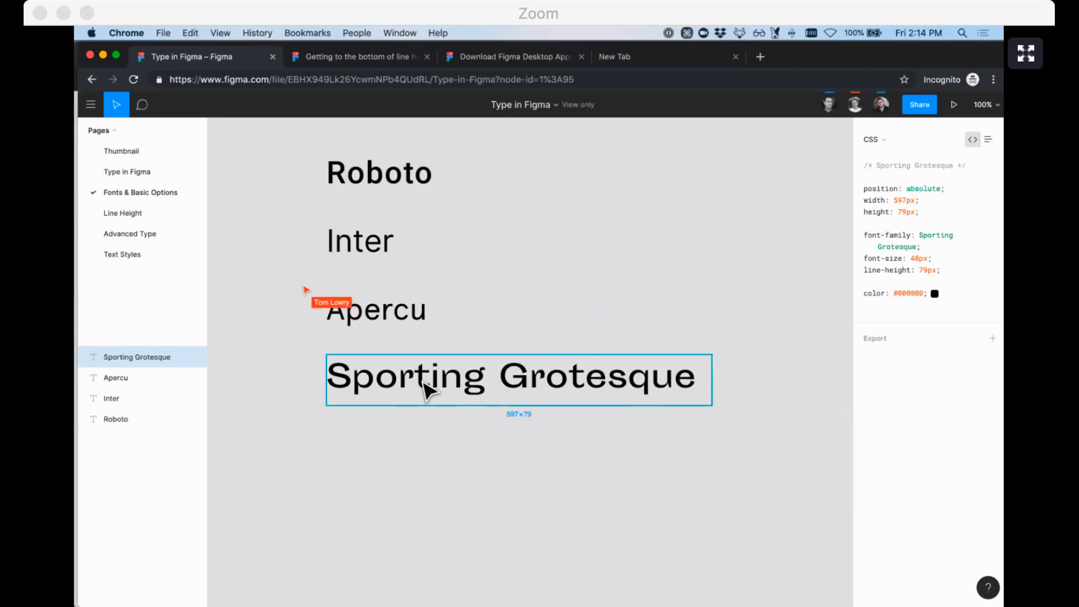
# Inspect the Apercu and Sporting Grotesque CSS, then switch to the Shared Fonts window
pyautogui.click(405, 308)
pyautogui.click(417, 374)
pyautogui.hscroll(-1, 500, 378)
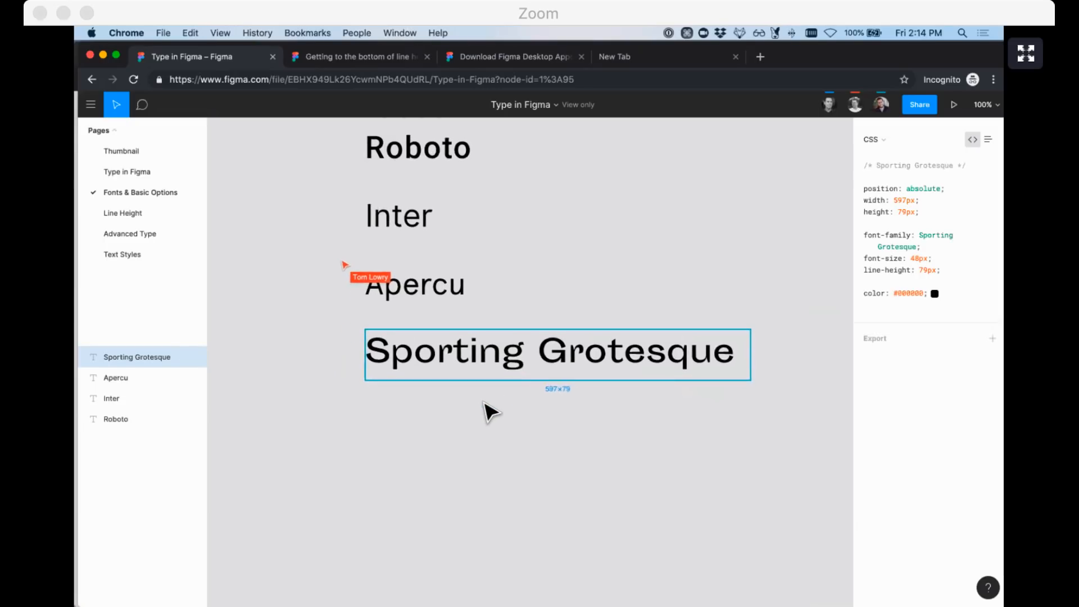
pyautogui.scroll(-1, 485, 404)
pyautogui.scroll(1, 486, 404)
pyautogui.hscroll(2, 485, 404)
pyautogui.scroll(-1, 485, 404)
pyautogui.scroll(2, 487, 409)
pyautogui.scroll(-2, 467, 342)
pyautogui.hscroll(-1, 467, 342)
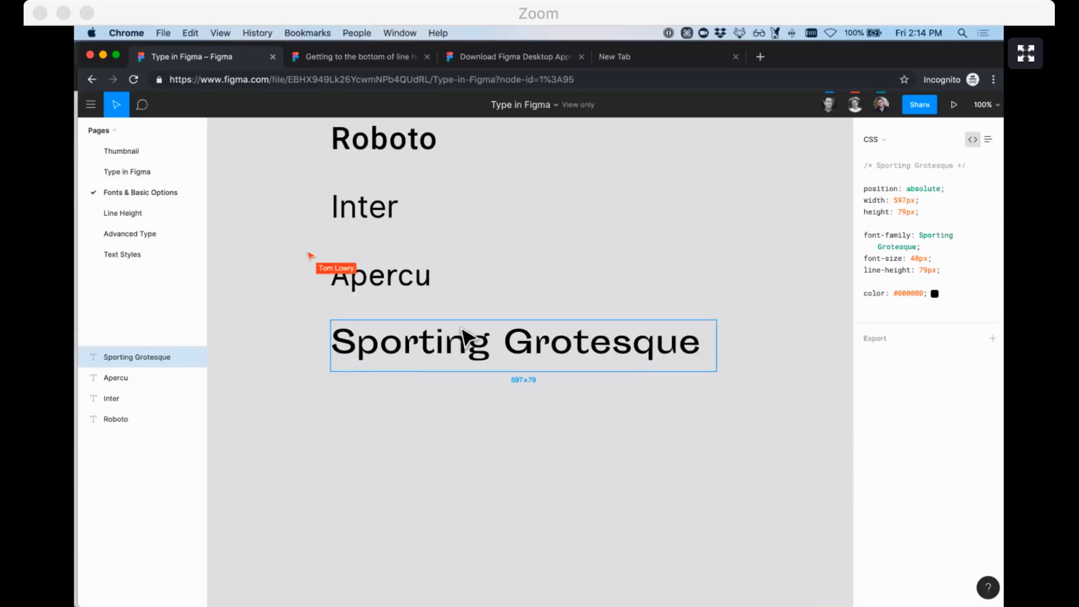
pyautogui.scroll(-1, 598, 377)
pyautogui.hscroll(1, 599, 378)
pyautogui.scroll(1, 598, 377)
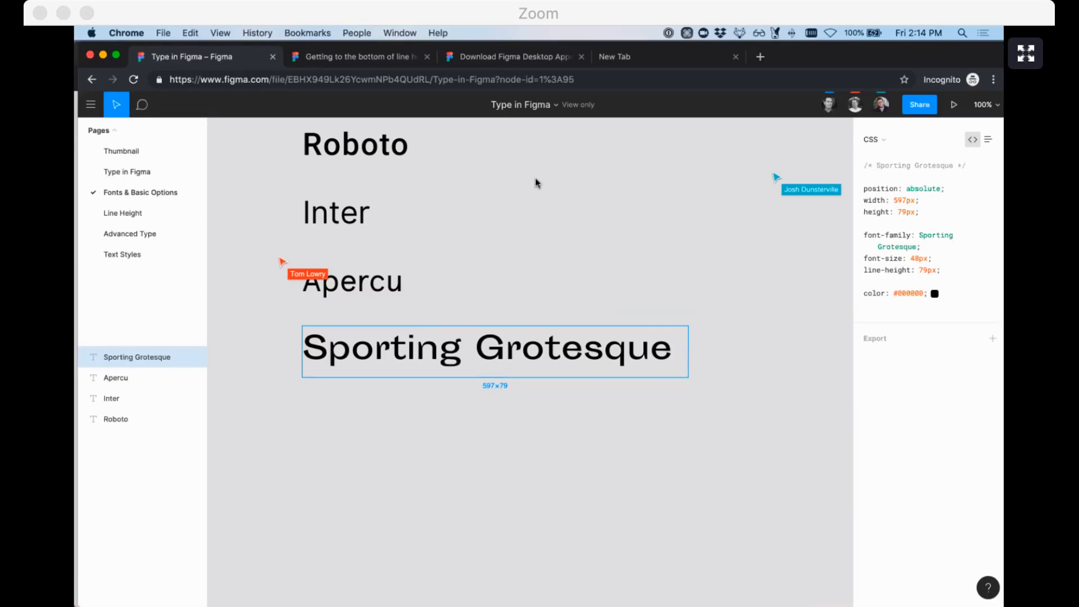
pyautogui.hotkey('ctrl', 'Up')
pyautogui.click(437, 416)
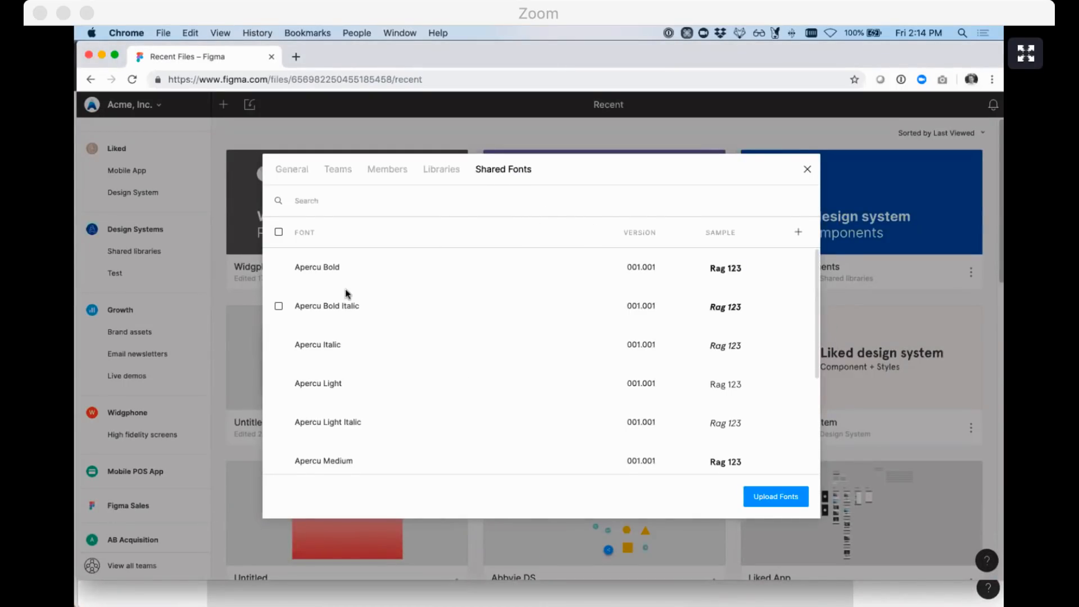
pyautogui.scroll(-5, 343, 259)
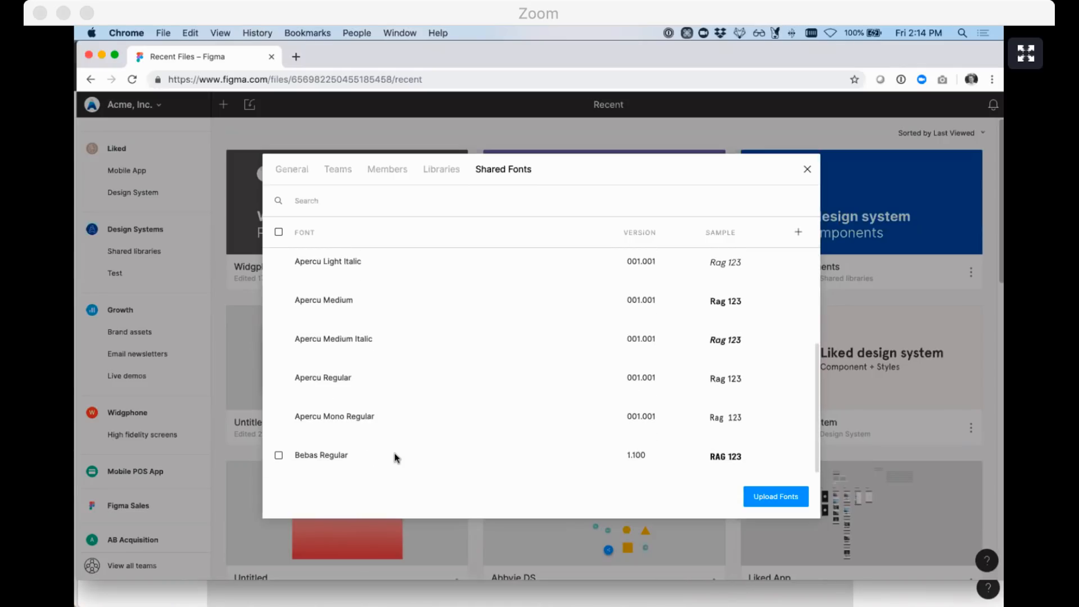
pyautogui.scroll(5, 395, 453)
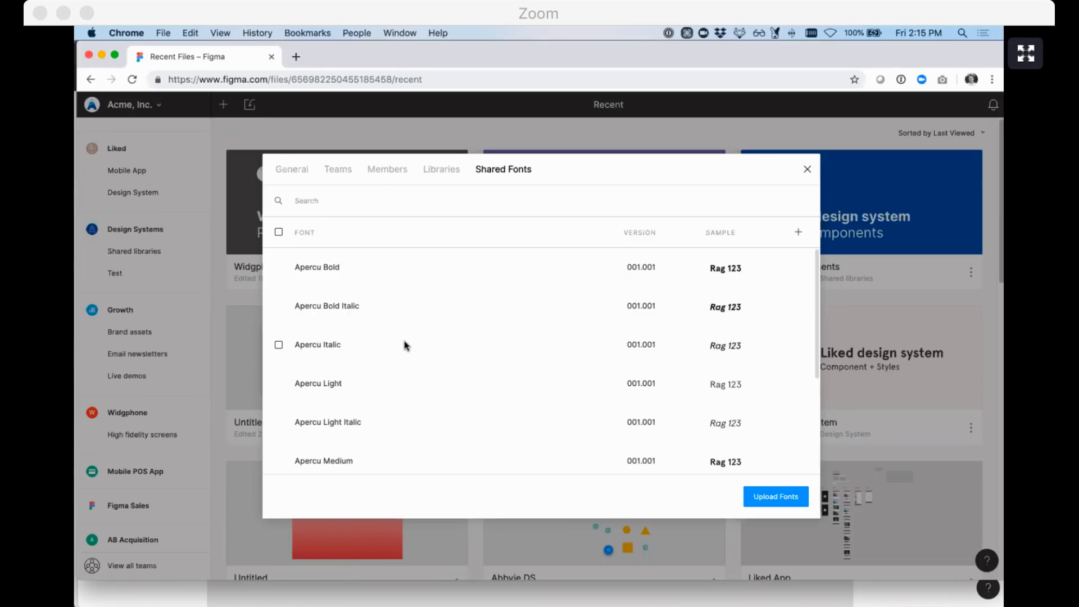
# Switch to Chrome's Type in Figma window, then back to the desktop app's file
pyautogui.hotkey('ctrl', 'Up')
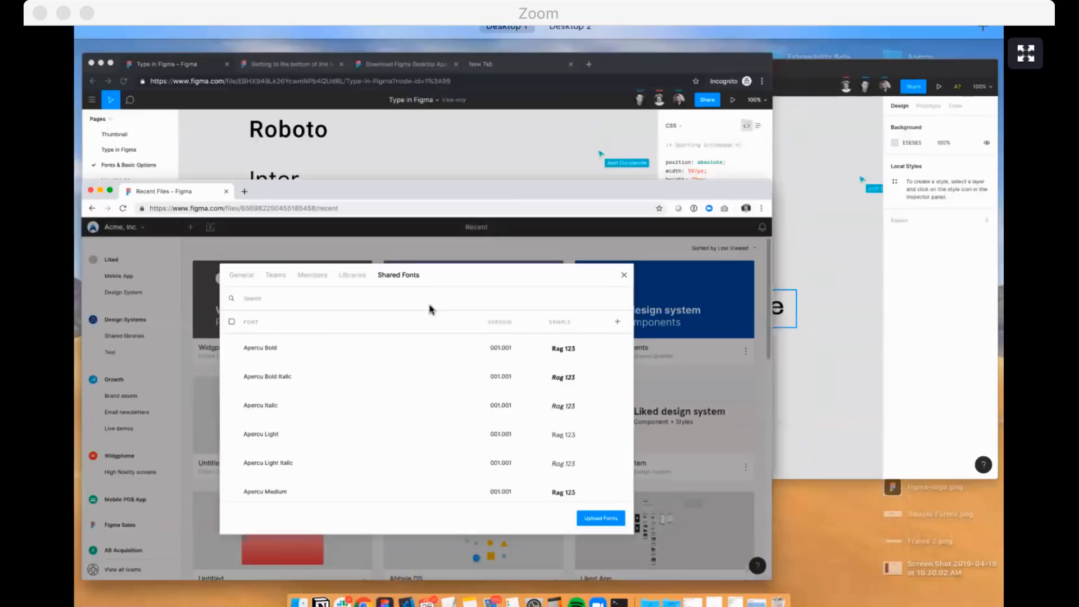
pyautogui.click(339, 218)
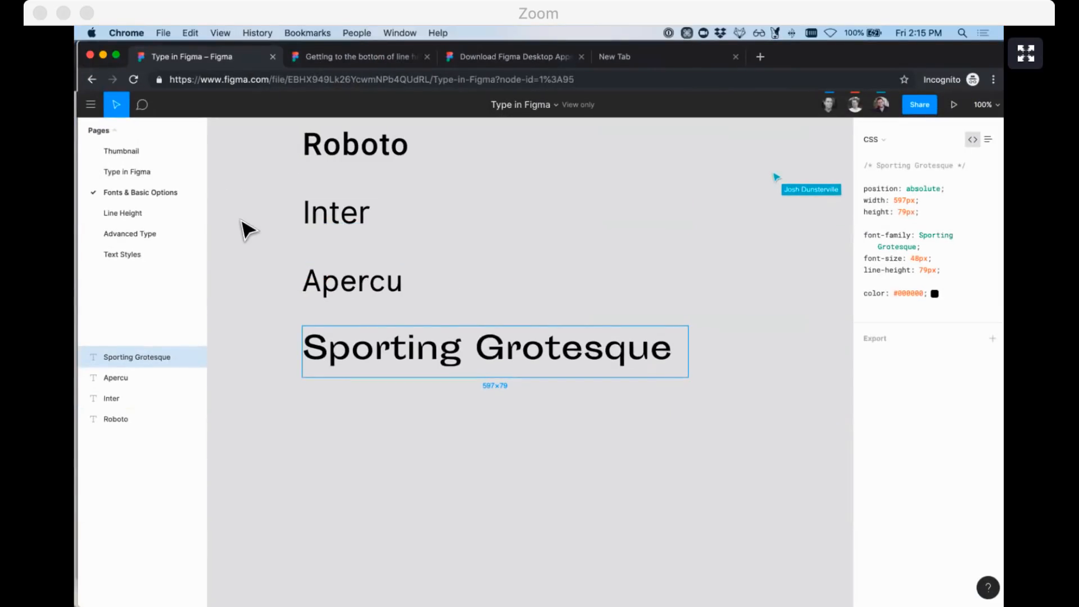
pyautogui.hotkey('ctrl', 'Up')
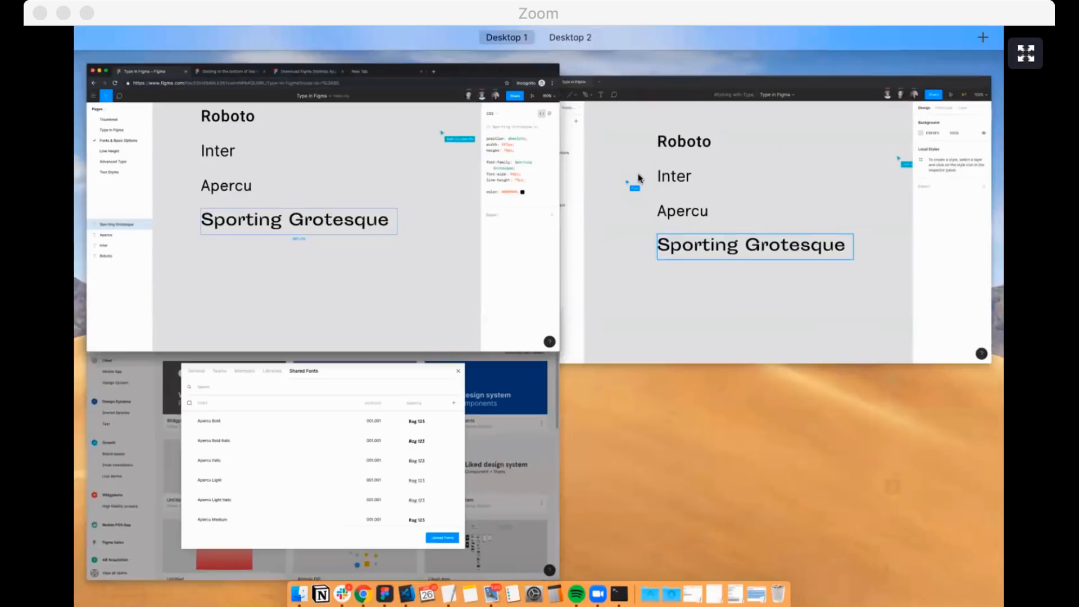
pyautogui.click(652, 179)
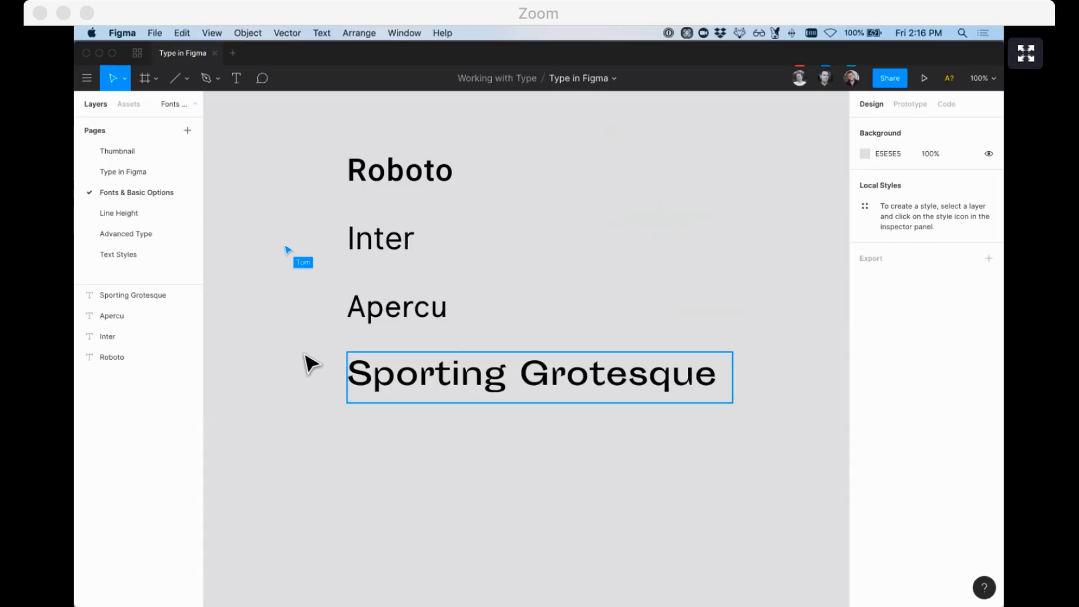
# Open the Line Height page with its two Lineheight (Legacy) samples, then open Mission Control
pyautogui.click(135, 214)
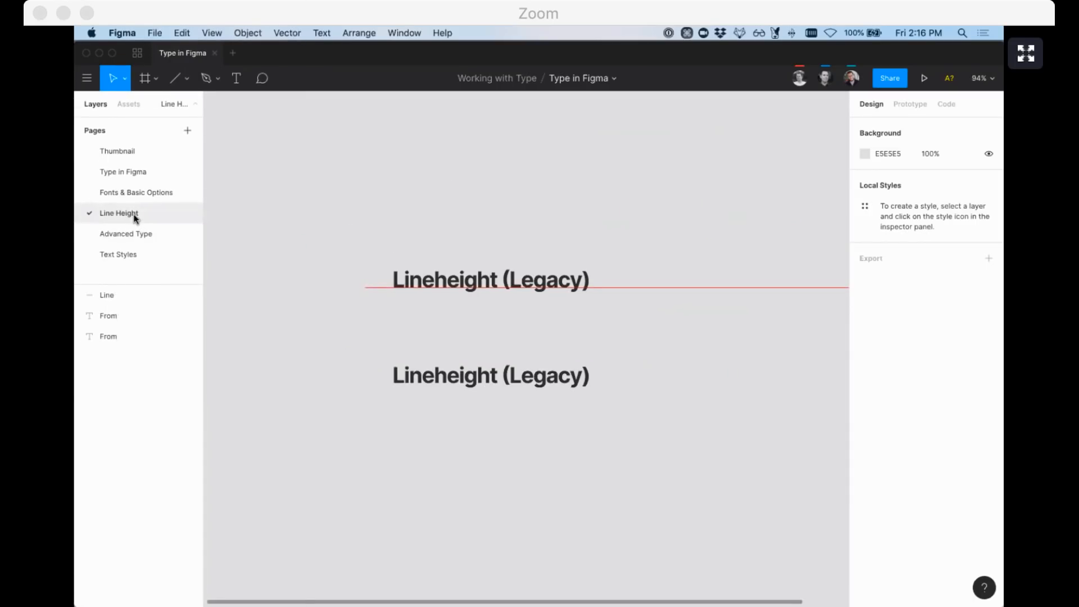
pyautogui.hscroll(3, 248, 248)
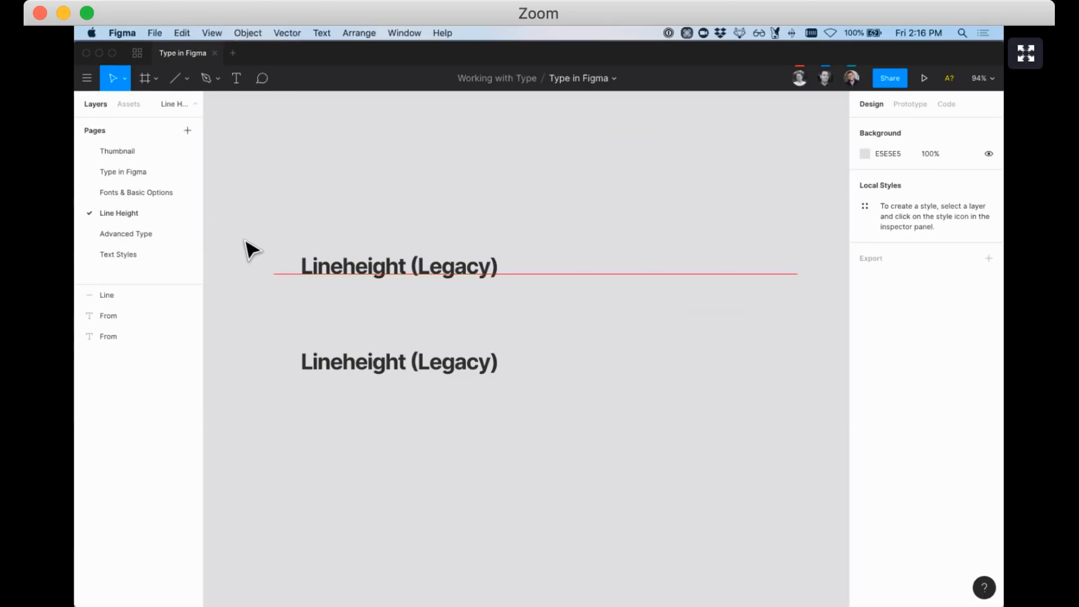
pyautogui.scroll(1, 246, 242)
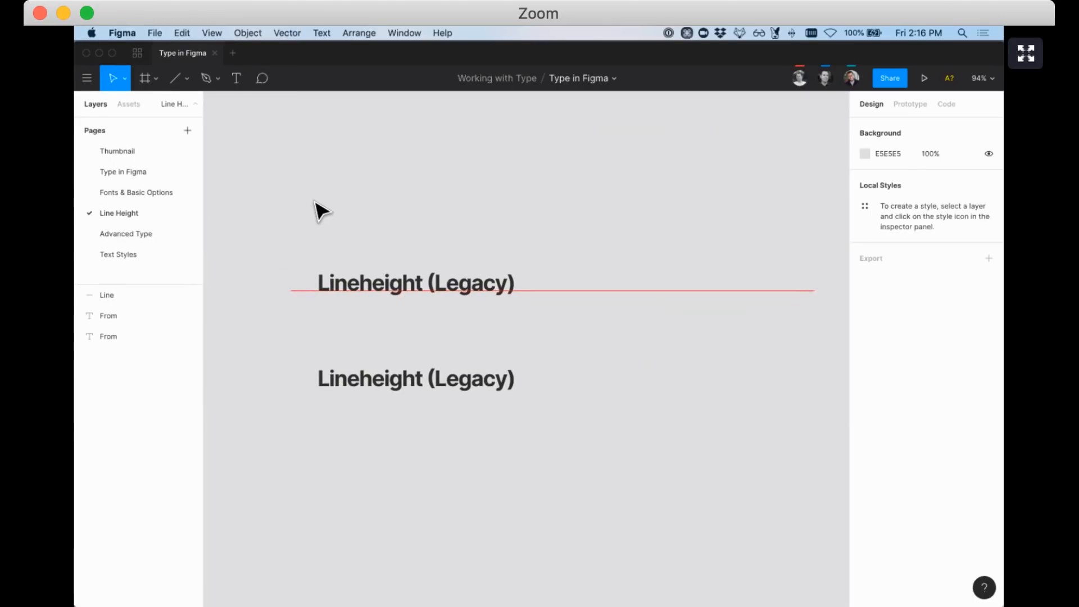
pyautogui.hotkey('ctrl', 'Up')
pyautogui.click(282, 126)
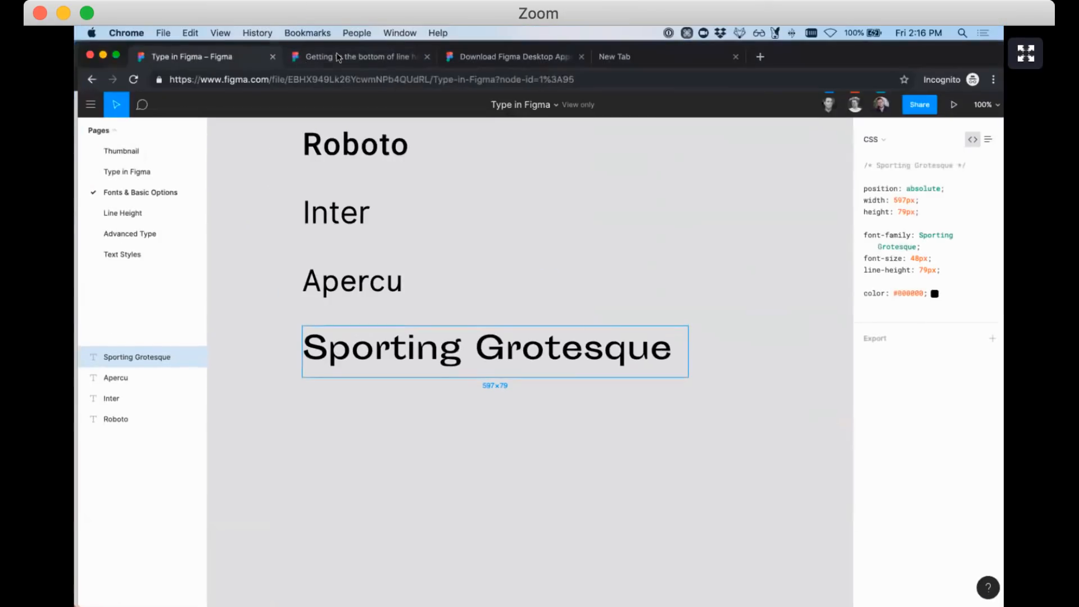
pyautogui.click(337, 56)
pyautogui.scroll(-2, 482, 67)
pyautogui.scroll(2, 482, 67)
pyautogui.scroll(-2, 484, 156)
pyautogui.scroll(2, 484, 155)
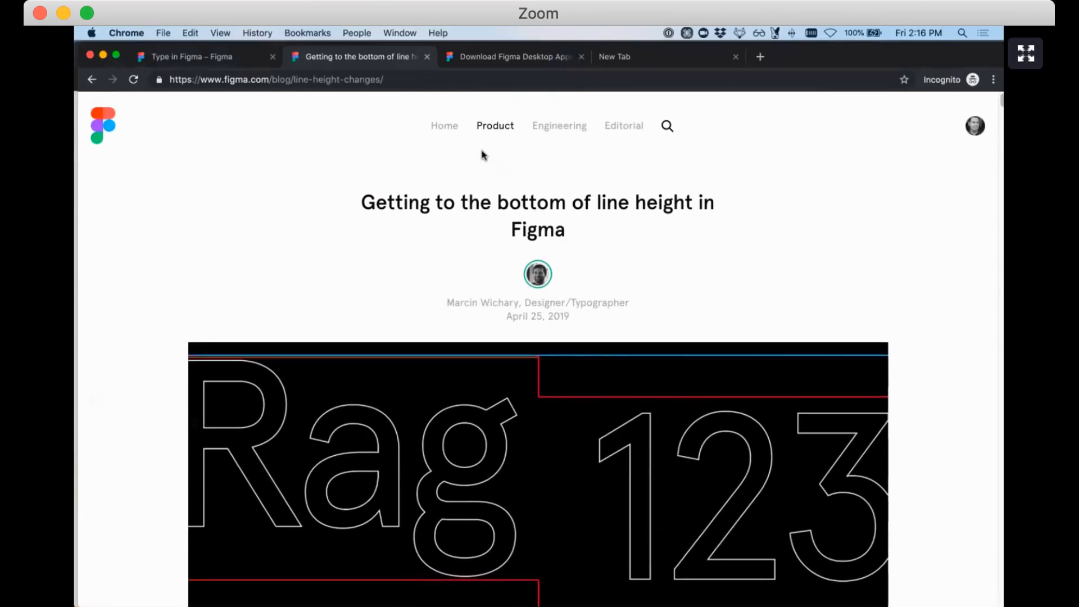
pyautogui.scroll(-4, 481, 155)
pyautogui.scroll(-15, 482, 156)
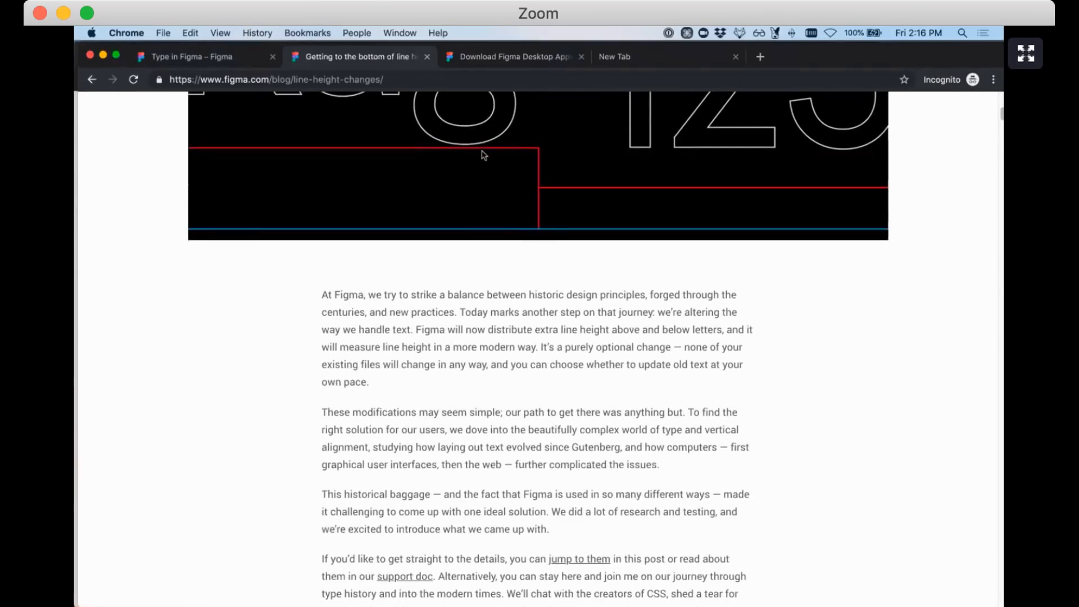
pyautogui.scroll(-8, 481, 154)
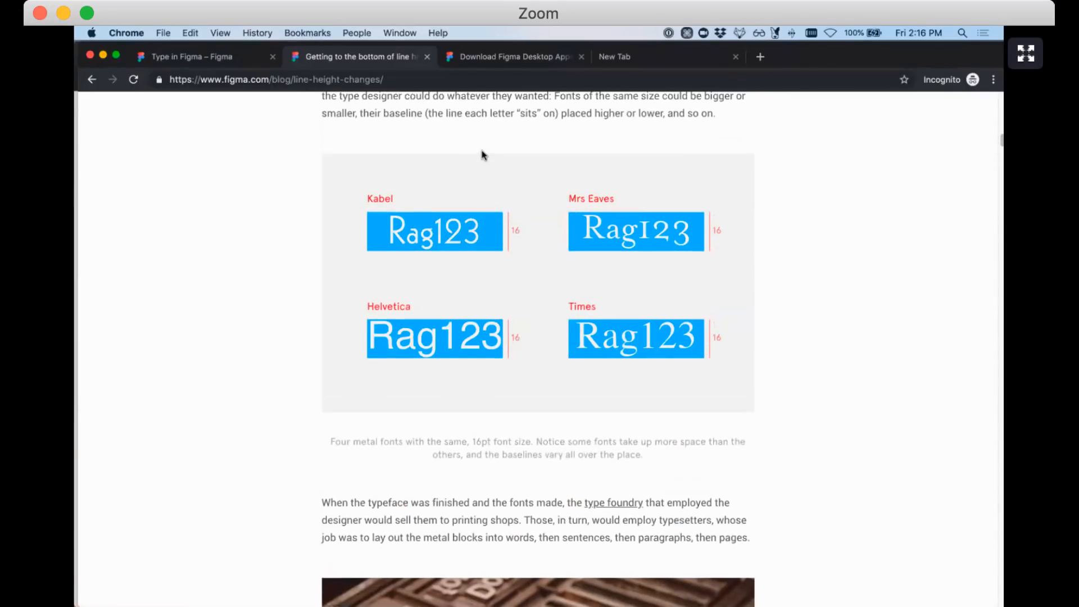
pyautogui.scroll(2, 482, 151)
pyautogui.scroll(1, 482, 152)
pyautogui.scroll(-4, 483, 151)
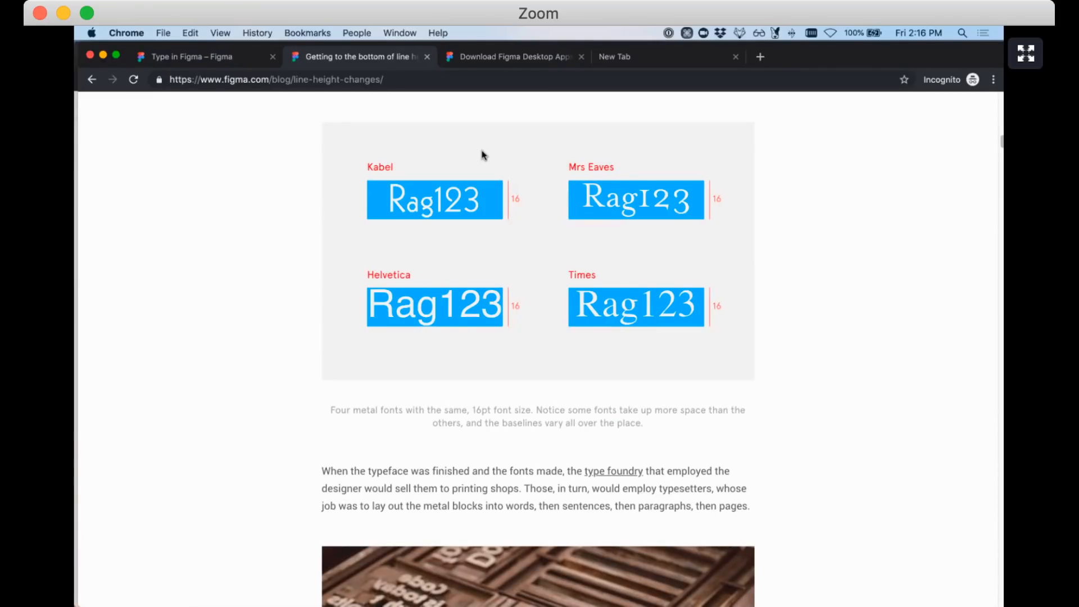
pyautogui.click(227, 60)
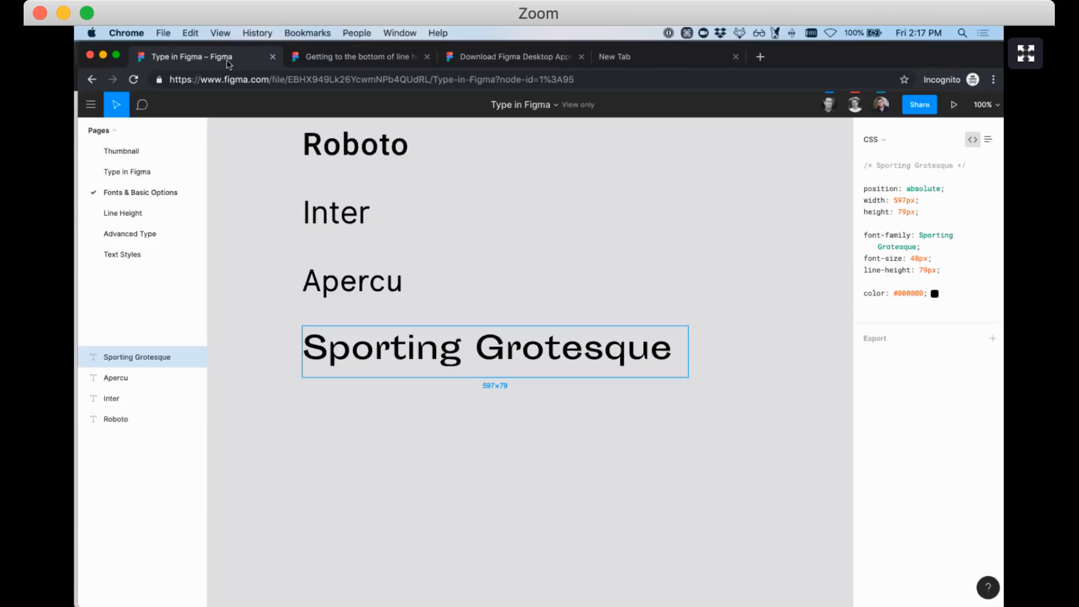
# Return to the desktop app's Line Height page and select the top Lineheight (Legacy) text
pyautogui.hotkey('ctrl', 'Up')
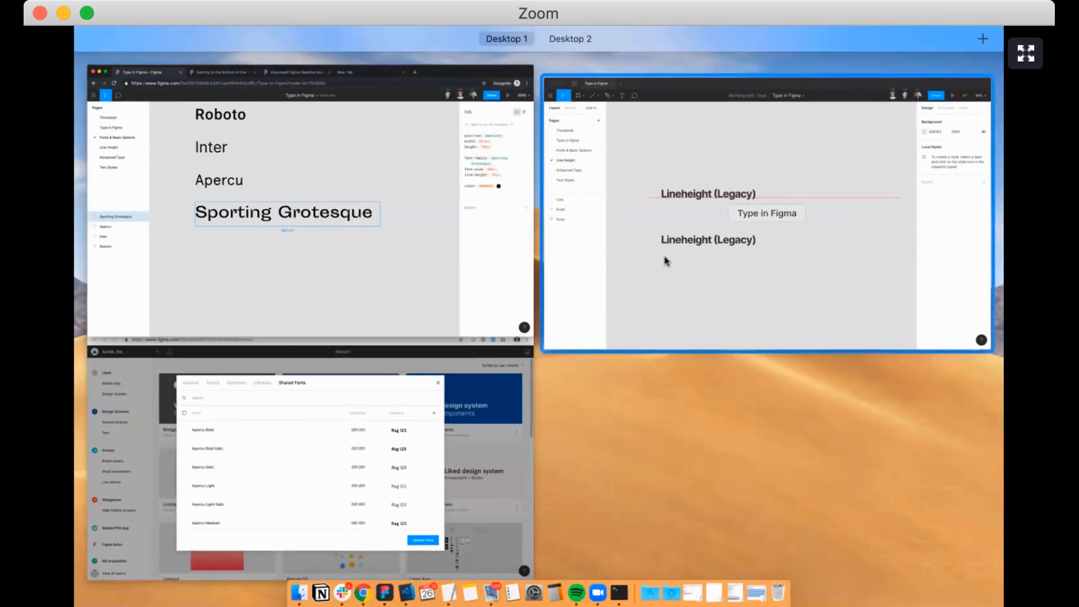
pyautogui.click(665, 261)
pyautogui.click(372, 286)
pyautogui.scroll(-3, 374, 282)
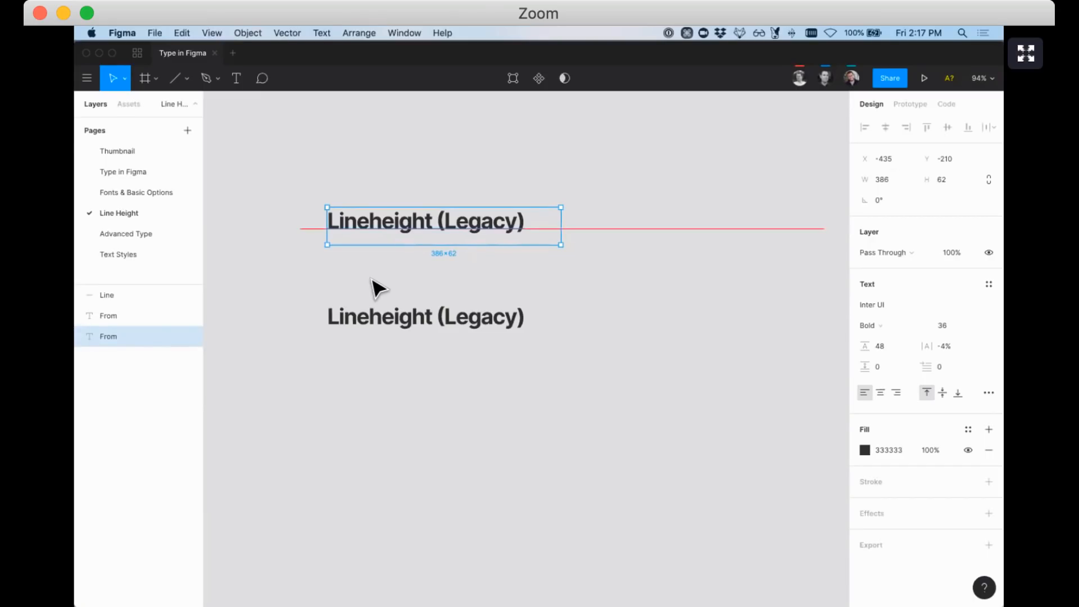
pyautogui.click(339, 190)
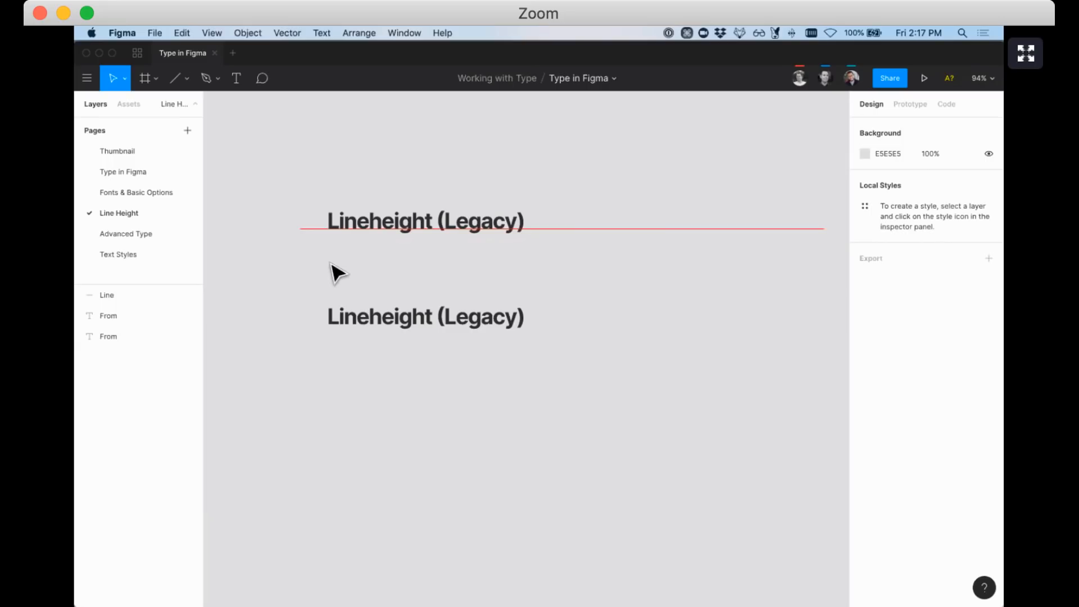
pyautogui.click(370, 224)
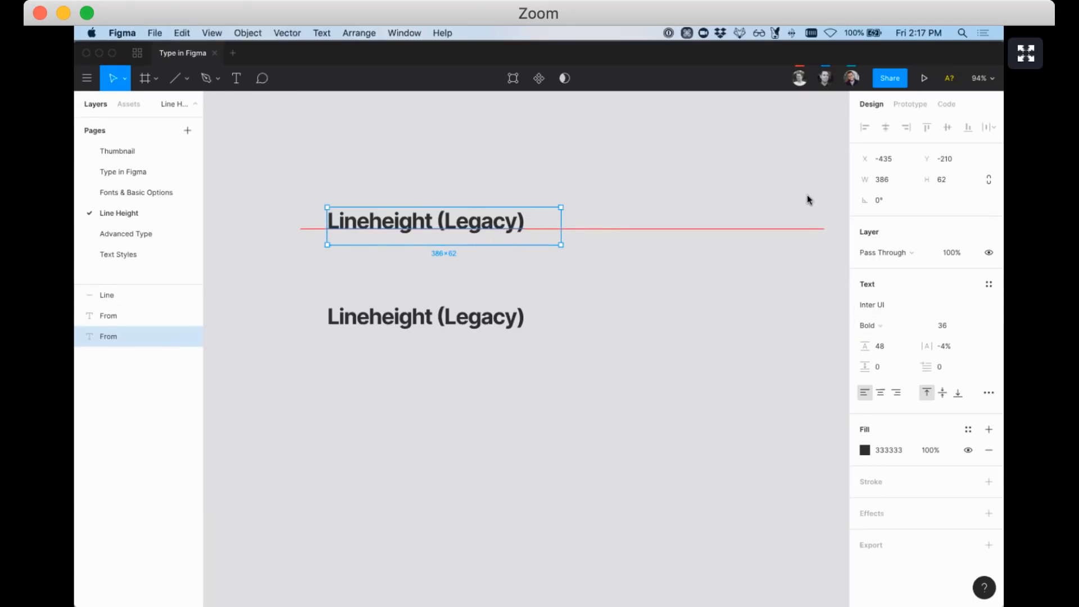
# Set the top text box height to 48
pyautogui.click(959, 178)
pyautogui.write('48')
pyautogui.press('Return')
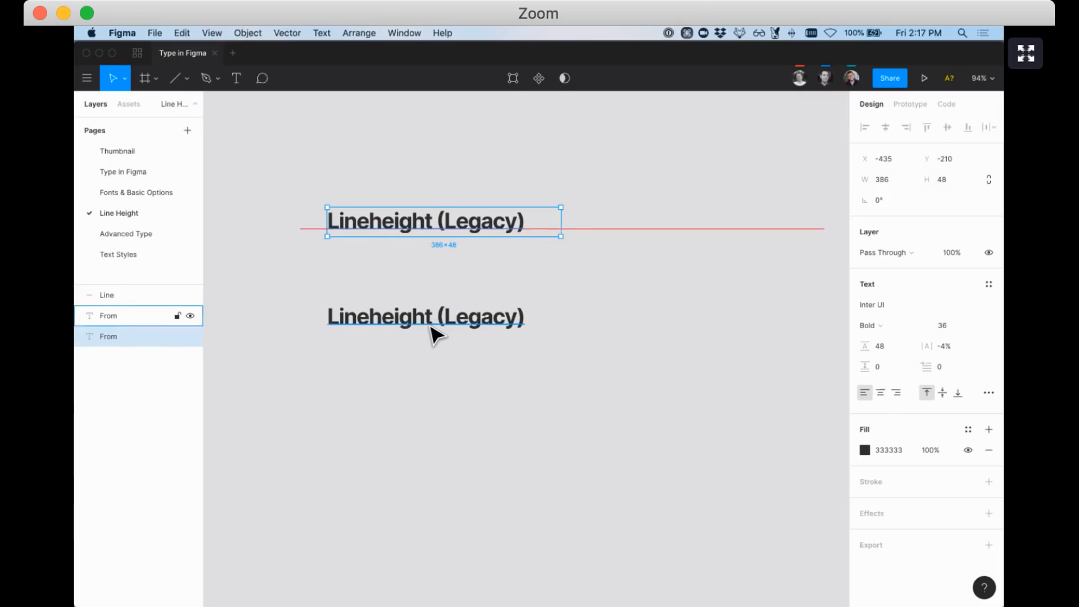
# Move the lower Lineheight (Legacy) text straight up and shorten its box to 134 high
pyautogui.click(405, 321)
pyautogui.moveTo(409, 326); pyautogui.dragTo(409, 300)
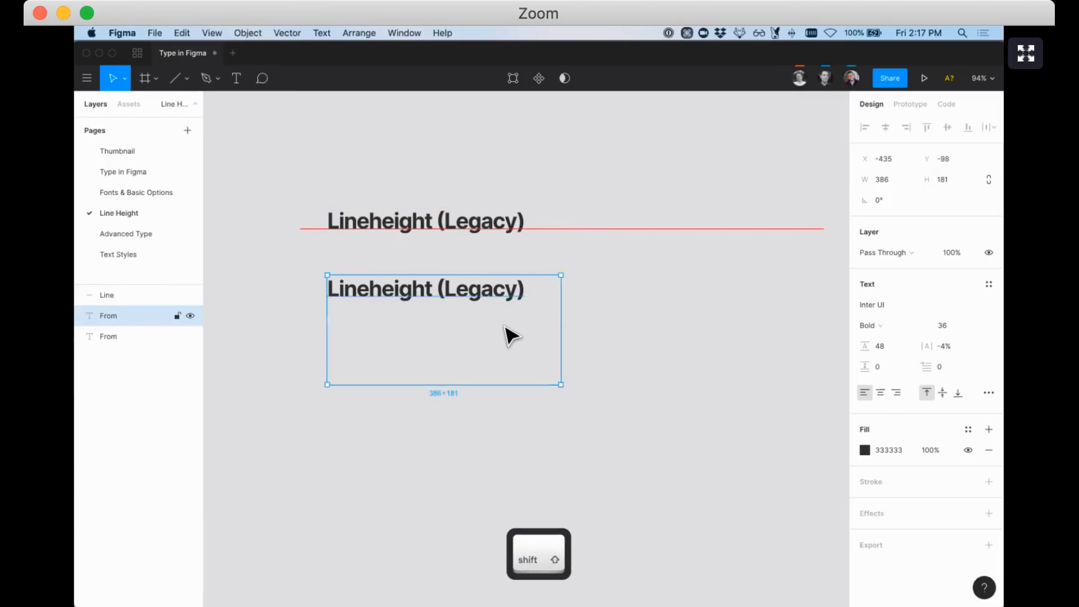
pyautogui.moveTo(472, 385); pyautogui.dragTo(465, 356)
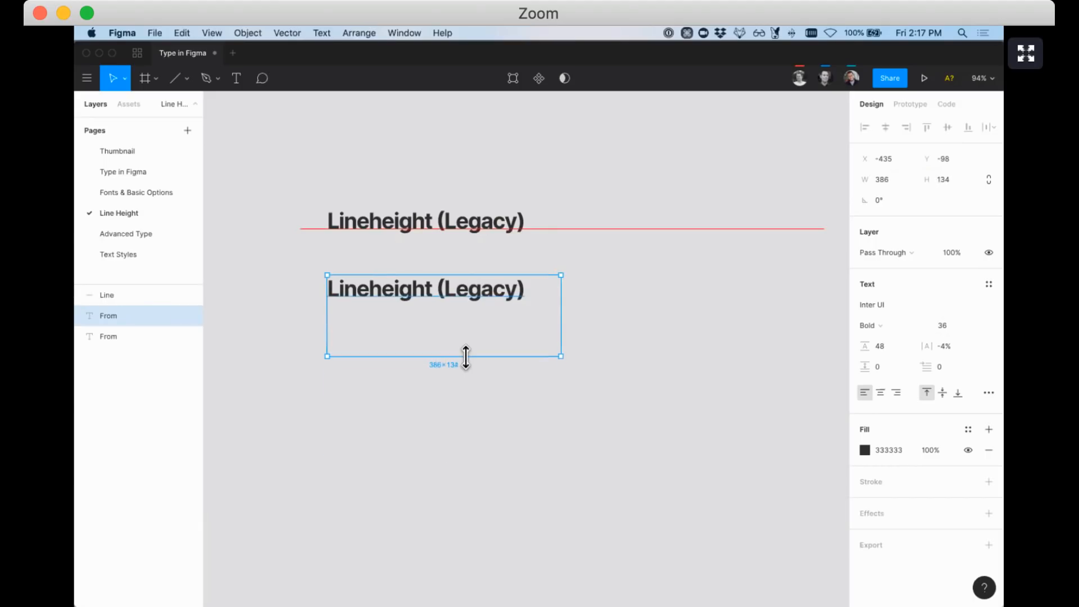
# Compare Align Middle and Align Top on the upper text, ending top-aligned
pyautogui.click(452, 227)
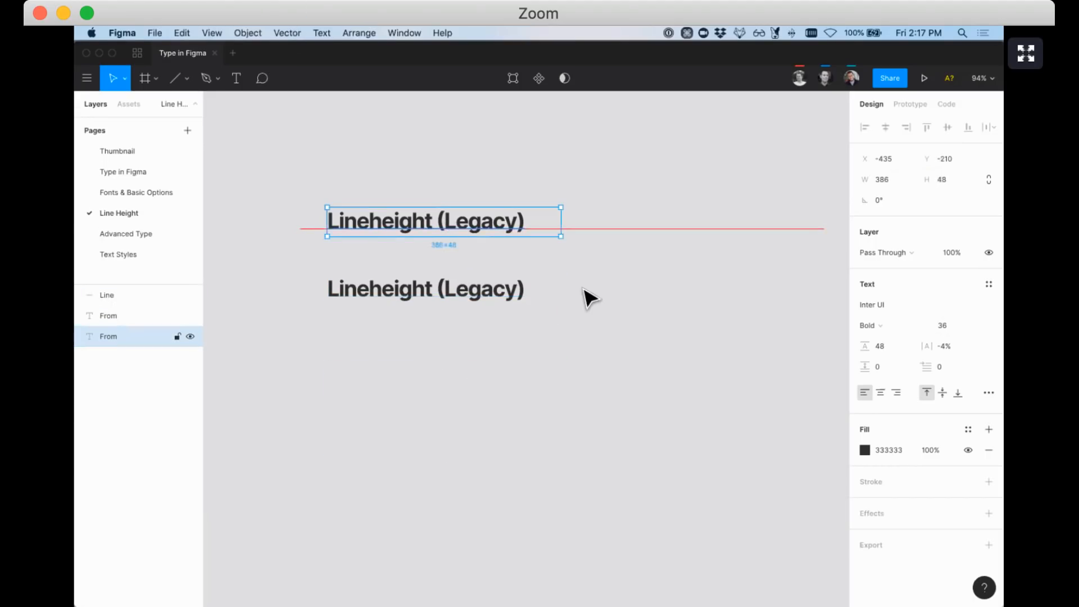
pyautogui.click(943, 398)
pyautogui.click(932, 397)
pyautogui.click(942, 398)
pyautogui.click(932, 397)
pyautogui.click(942, 397)
pyautogui.click(932, 397)
pyautogui.click(942, 397)
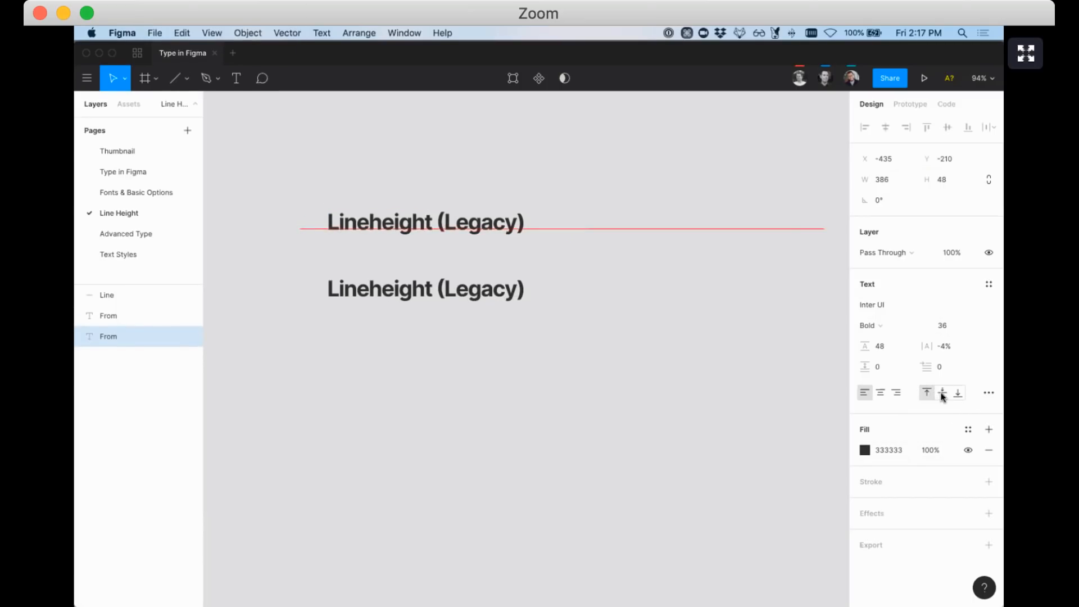
pyautogui.click(932, 397)
pyautogui.click(943, 398)
pyautogui.click(932, 397)
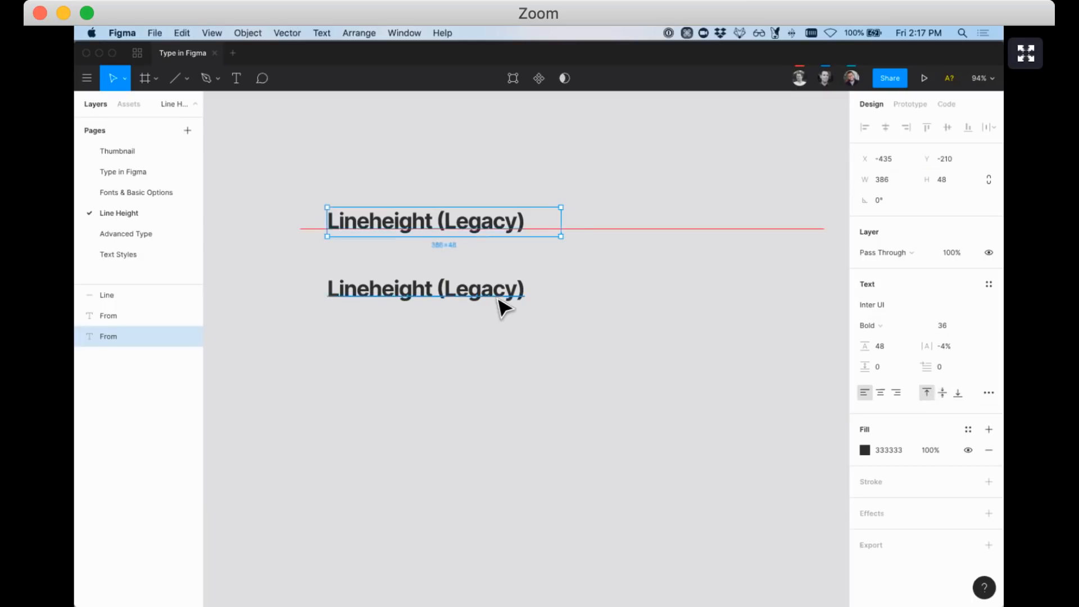
# Compare alignments on the lower text, leaving it centred; then show the upper text's Advanced Type options
pyautogui.click(499, 300)
pyautogui.click(942, 397)
pyautogui.click(932, 397)
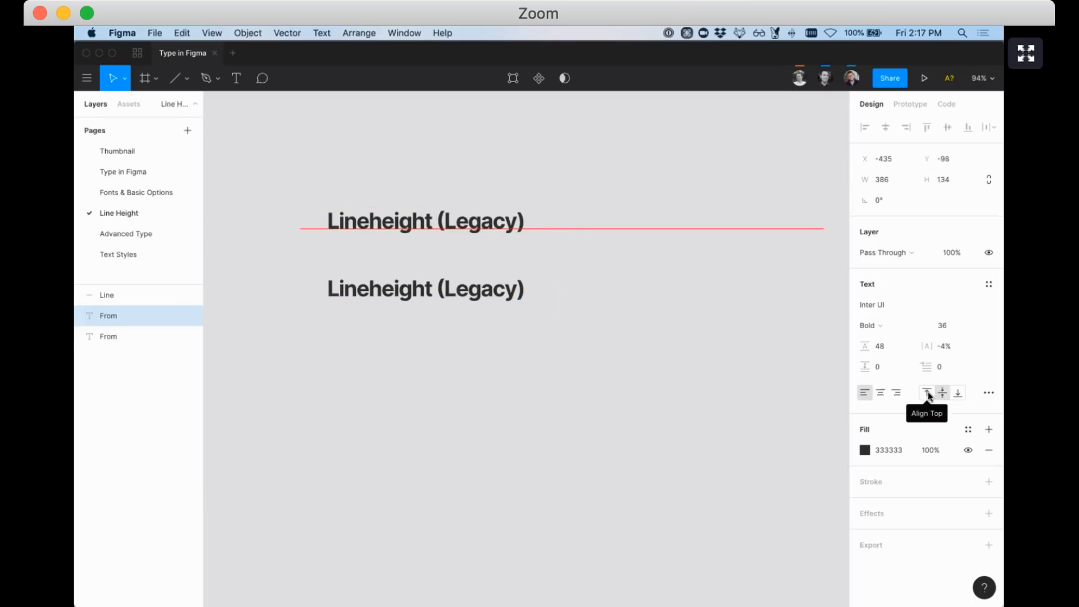
pyautogui.click(943, 397)
pyautogui.click(929, 397)
pyautogui.click(942, 397)
pyautogui.click(929, 397)
pyautogui.click(939, 397)
pyautogui.click(930, 396)
pyautogui.click(943, 397)
pyautogui.click(931, 397)
pyautogui.click(943, 397)
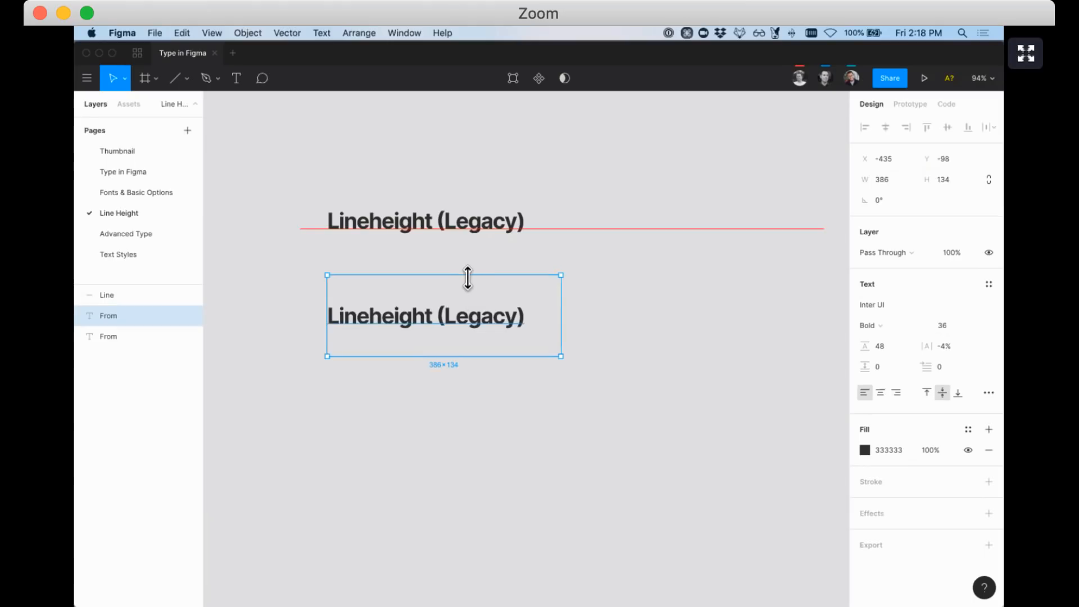
pyautogui.click(406, 213)
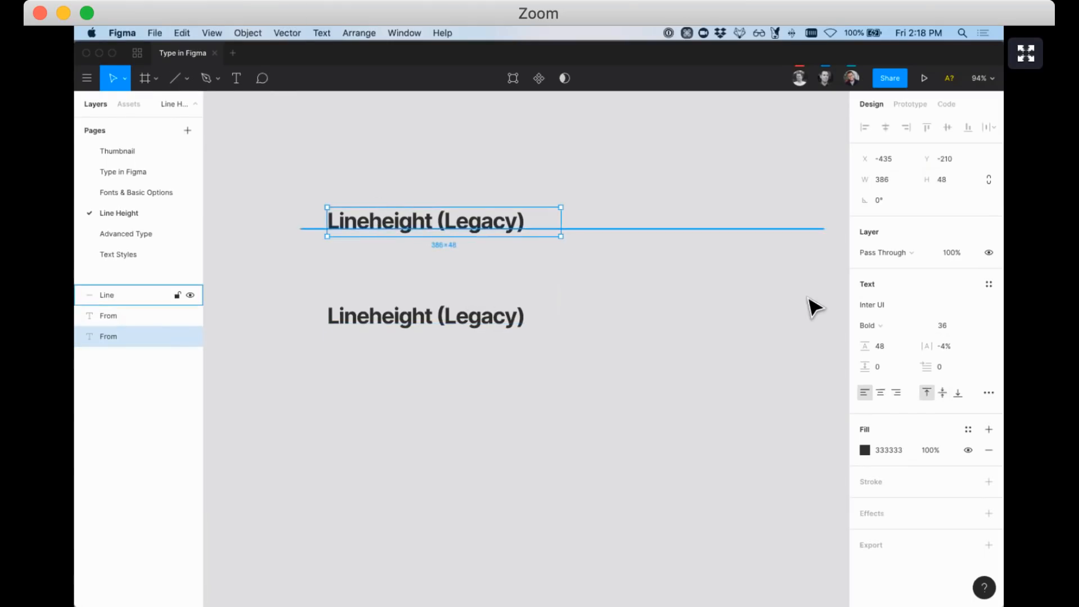
pyautogui.click(989, 393)
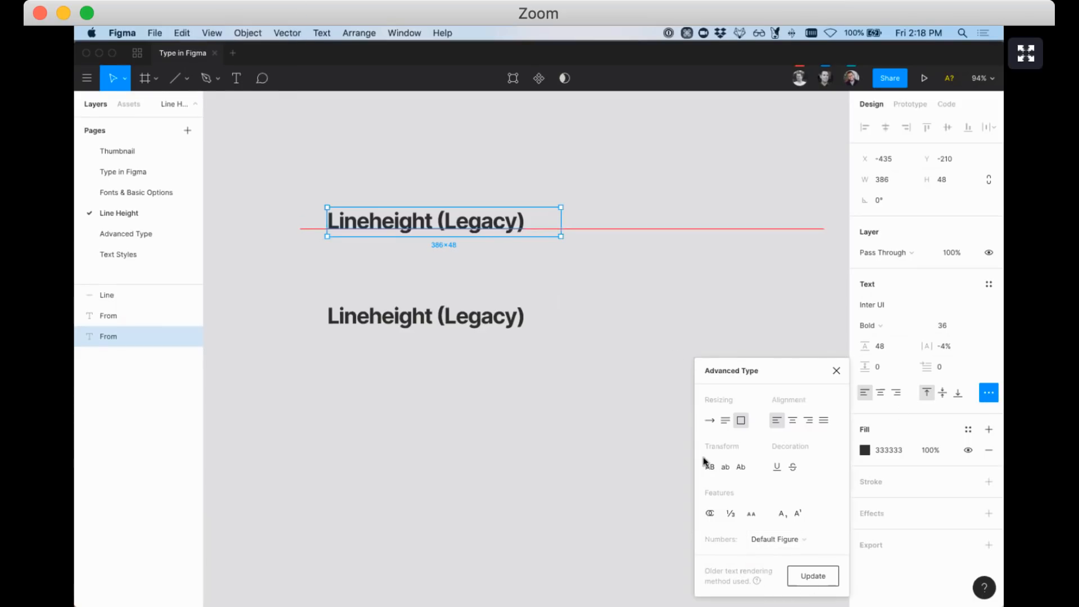
# Duplicate both texts to the right and update the copies to the new text rendering
pyautogui.click(837, 372)
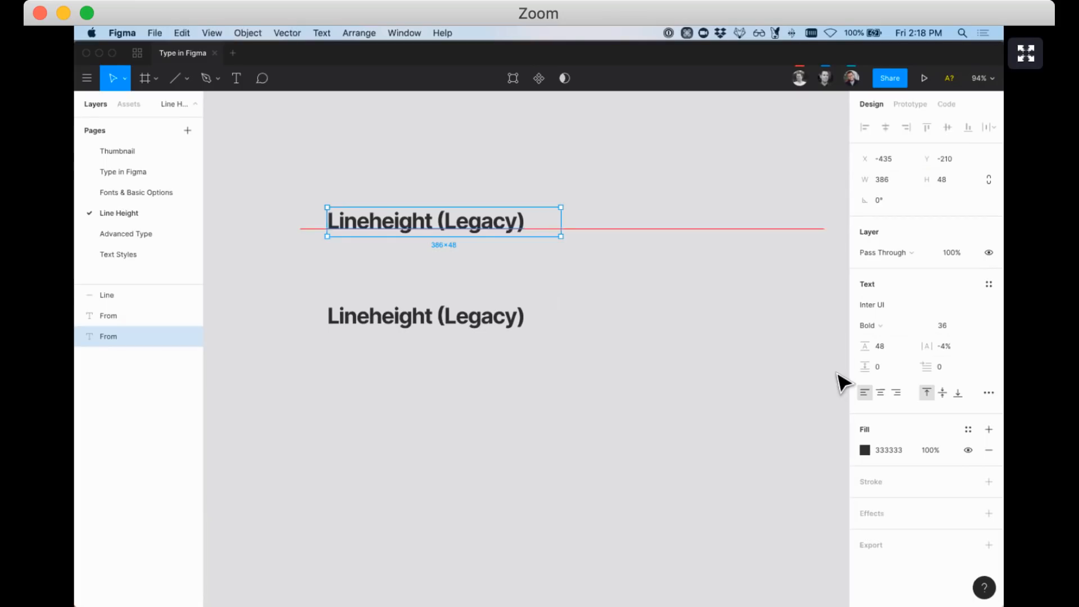
pyautogui.click(429, 336)
pyautogui.keyDown('shift'); pyautogui.click(368, 224); pyautogui.keyUp('shift')
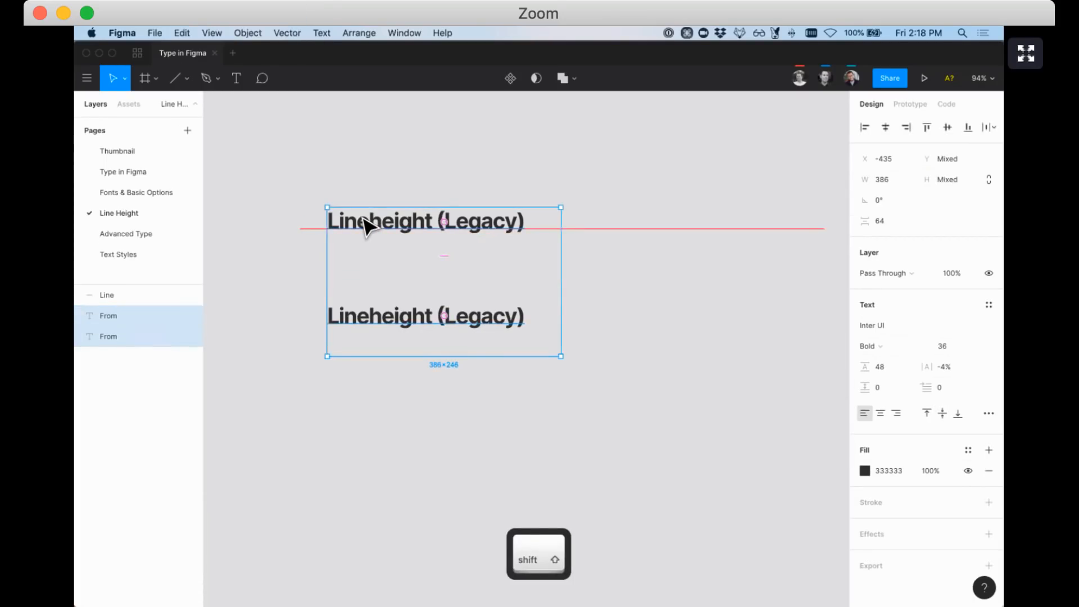
pyautogui.moveTo(365, 218); pyautogui.dragTo(633, 214)
pyautogui.click(989, 413)
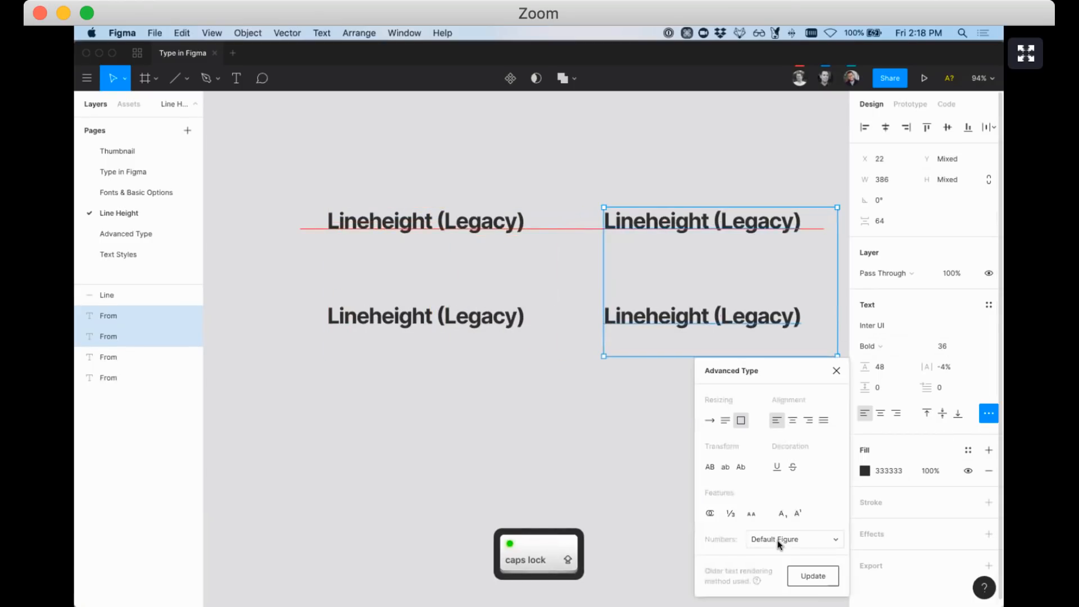
pyautogui.click(811, 579)
# Enter and exit text editing on the upper-right copy
pyautogui.click(631, 196)
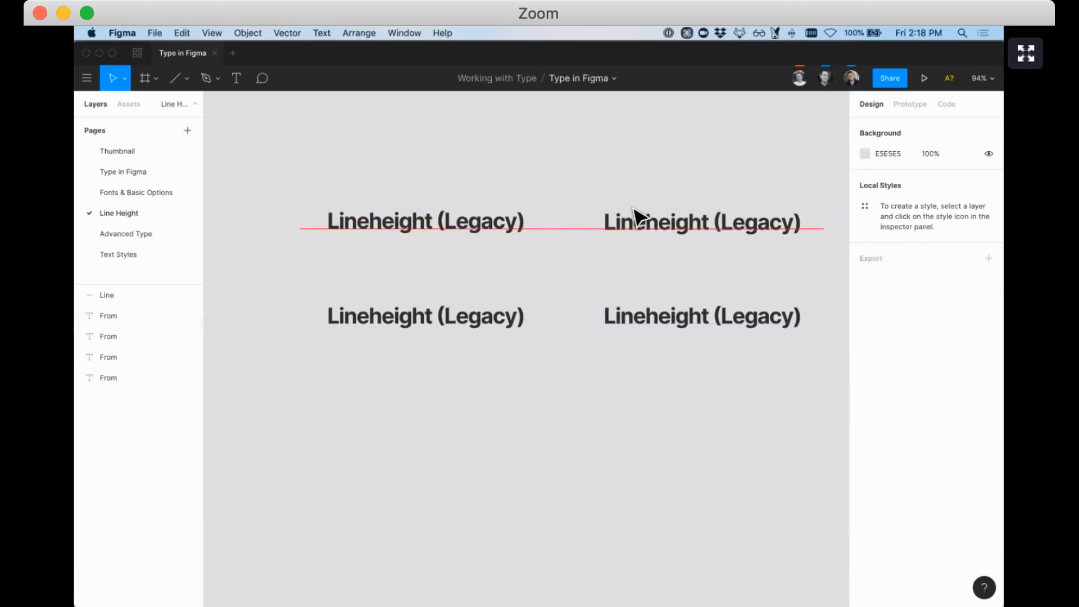
pyautogui.doubleClick(633, 215)
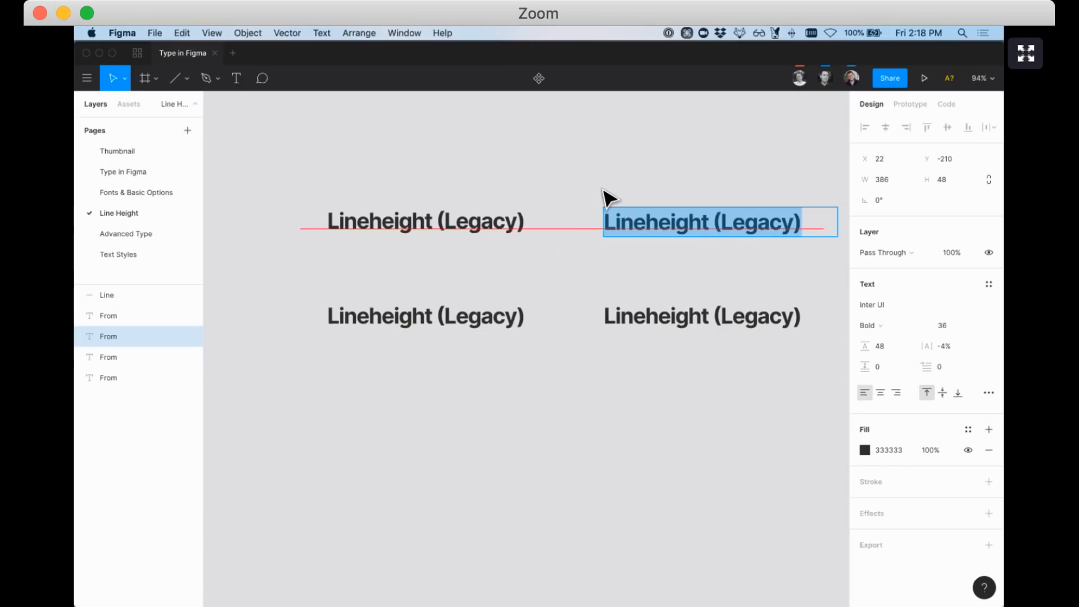
pyautogui.scroll(-3, 640, 221)
pyautogui.hscroll(2, 641, 222)
pyautogui.scroll(2, 678, 222)
pyautogui.hscroll(1, 677, 222)
pyautogui.press('Escape')
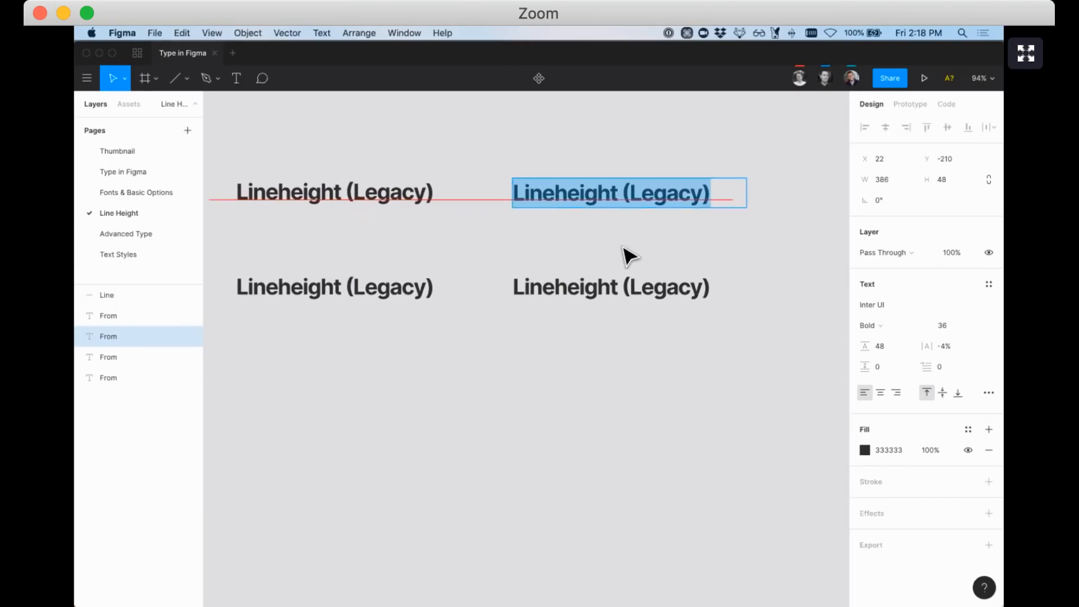
# Compare alignments on the upper-right copy, then set the lower-right copy to Align Top
pyautogui.click(943, 392)
pyautogui.click(940, 394)
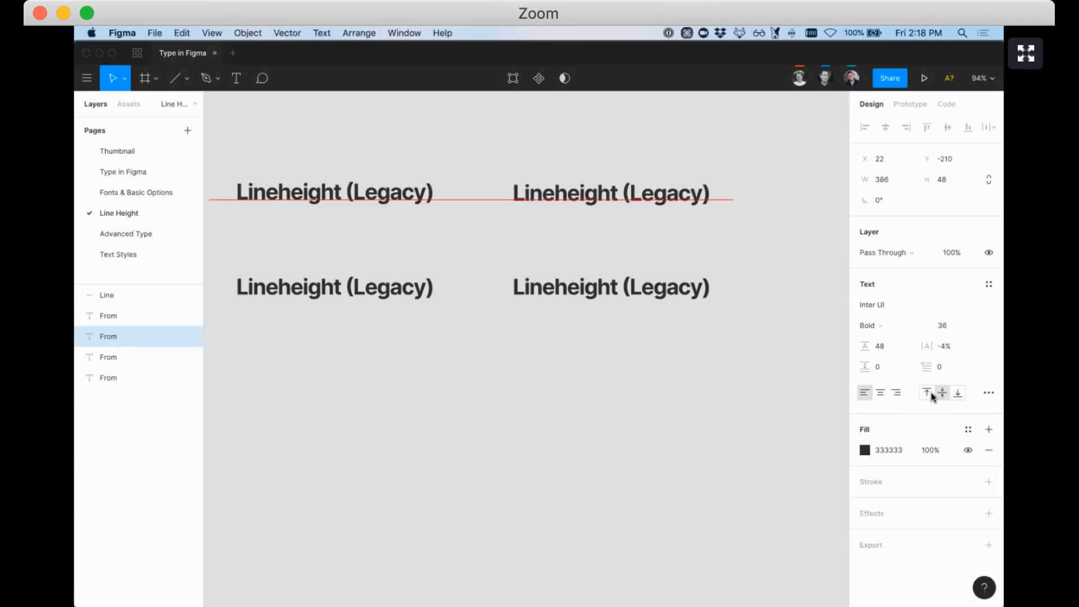
pyautogui.click(927, 394)
pyautogui.click(943, 392)
pyautogui.click(928, 394)
pyautogui.click(943, 394)
pyautogui.click(928, 395)
pyautogui.click(940, 395)
pyautogui.click(588, 289)
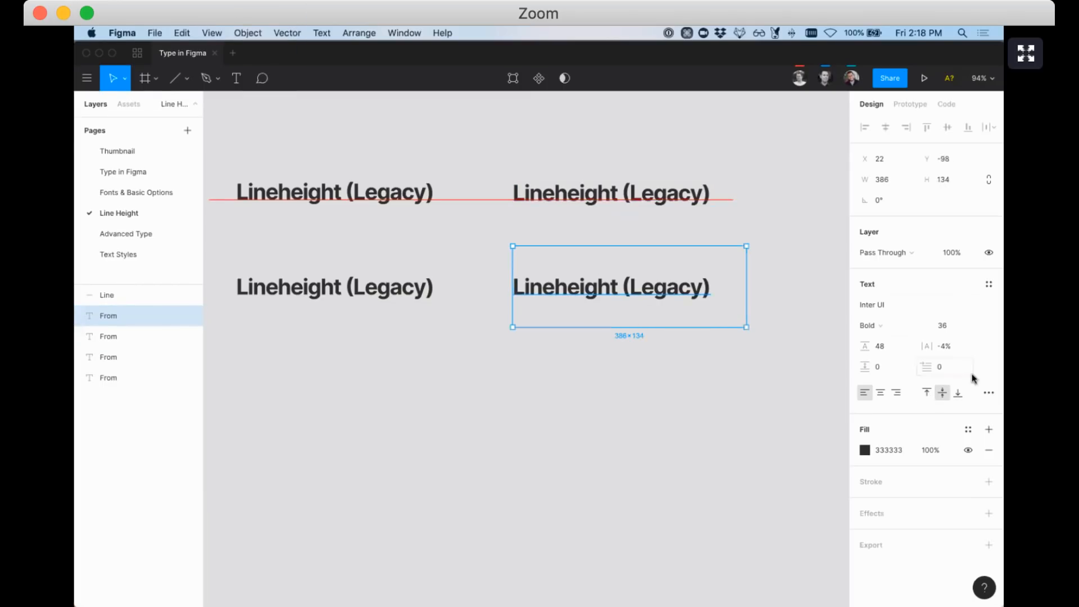
pyautogui.click(927, 392)
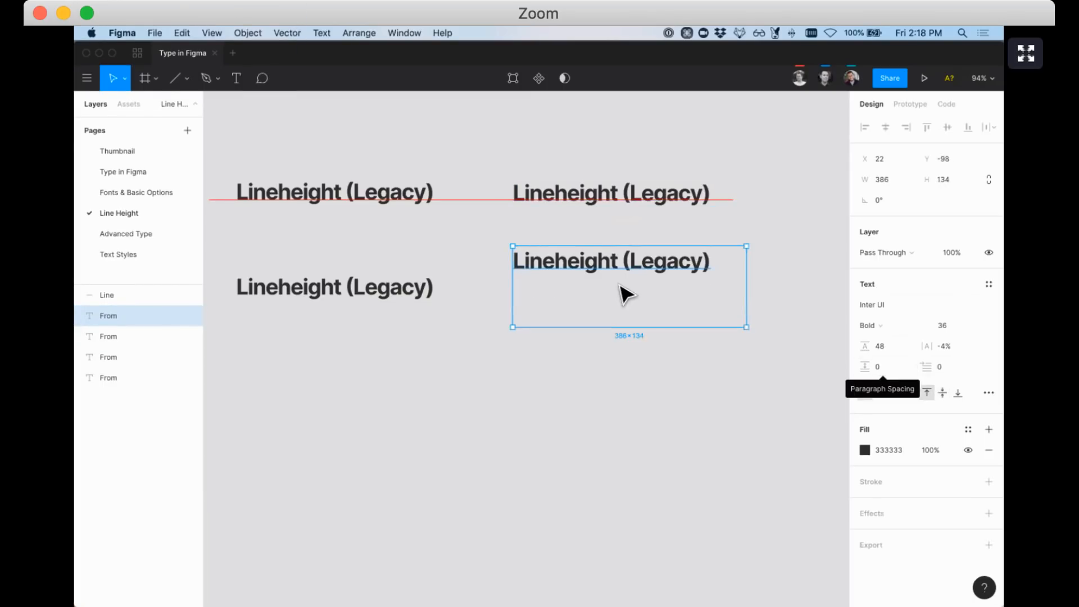
# Draw a small grey square above the upper-right copy and check its spacing
pyautogui.click(551, 196)
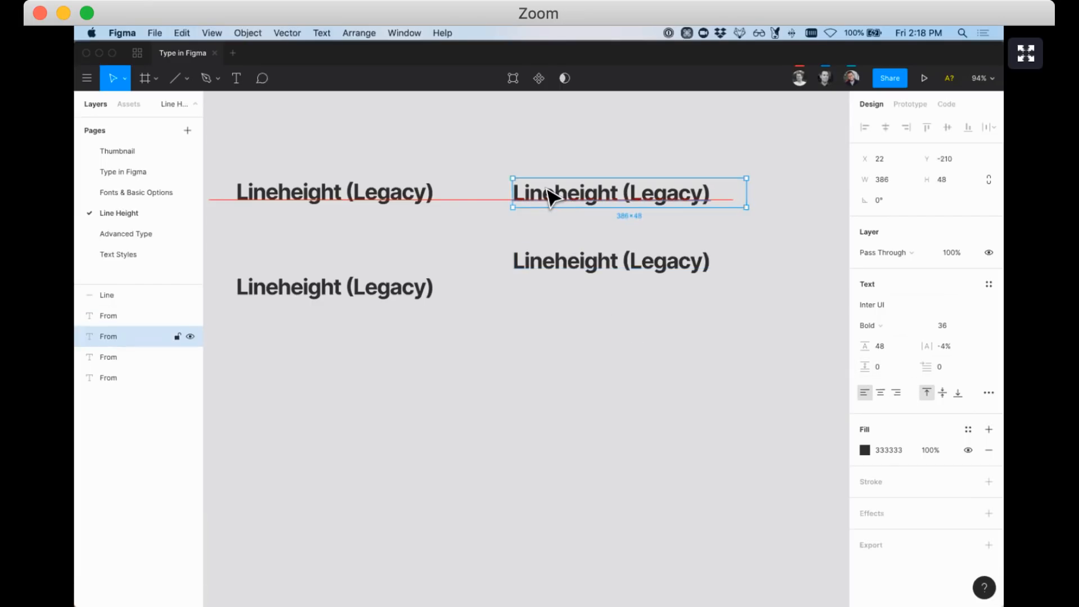
pyautogui.scroll(2, 551, 197)
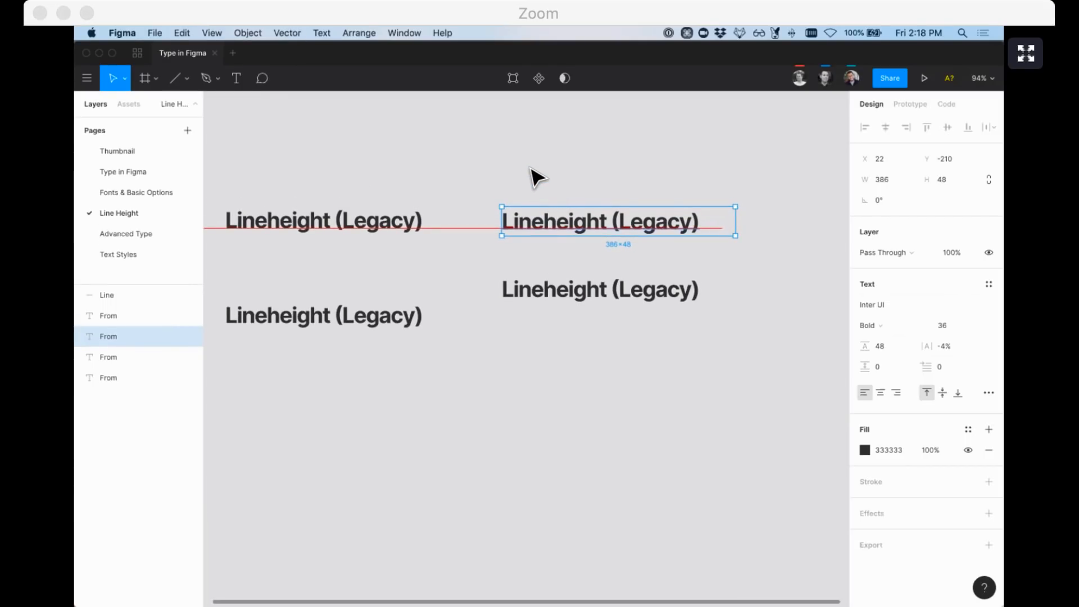
pyautogui.press('r')
pyautogui.moveTo(517, 162); pyautogui.dragTo(552, 197)
pyautogui.click(540, 230)
pyautogui.press('alt')
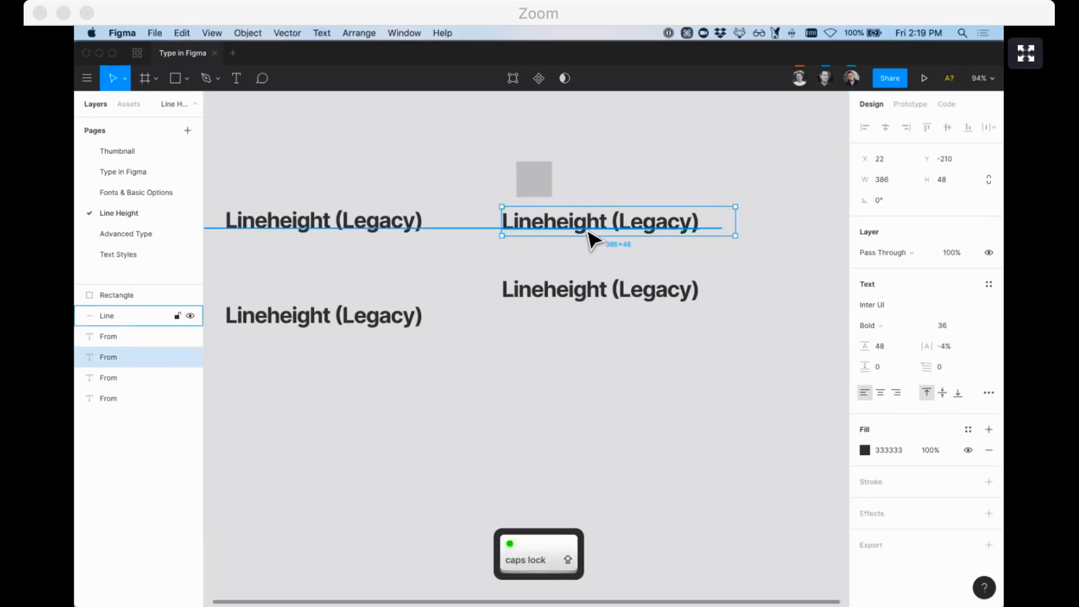
# Move the lower-right copy down; retitle the upper copy 'Lineheight (NEW)' with an added line 'AFSDFSDFASDFAASDFASDF'
pyautogui.click(597, 309)
pyautogui.moveTo(579, 288); pyautogui.dragTo(579, 386)
pyautogui.doubleClick(653, 219)
pyautogui.click(702, 217)
pyautogui.press('Return')
pyautogui.write('AFSDFSDFASDFAASDFASDF')
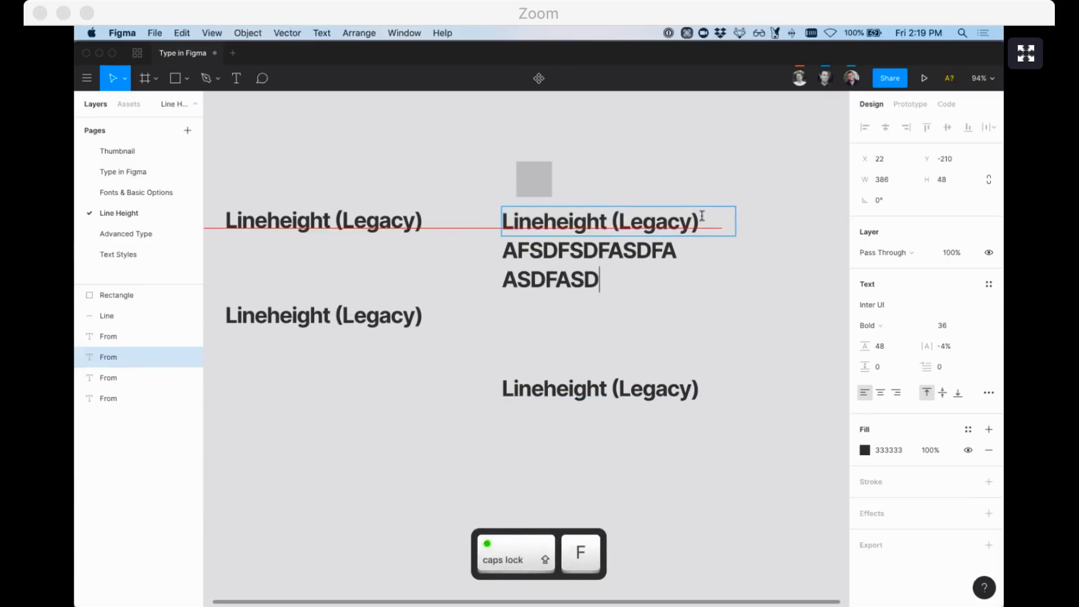
pyautogui.doubleClick(667, 222)
pyautogui.write('NEW')
pyautogui.click(646, 188)
# Make the Lineheight (NEW) text box grow vertically
pyautogui.moveTo(554, 236); pyautogui.dragTo(548, 310)
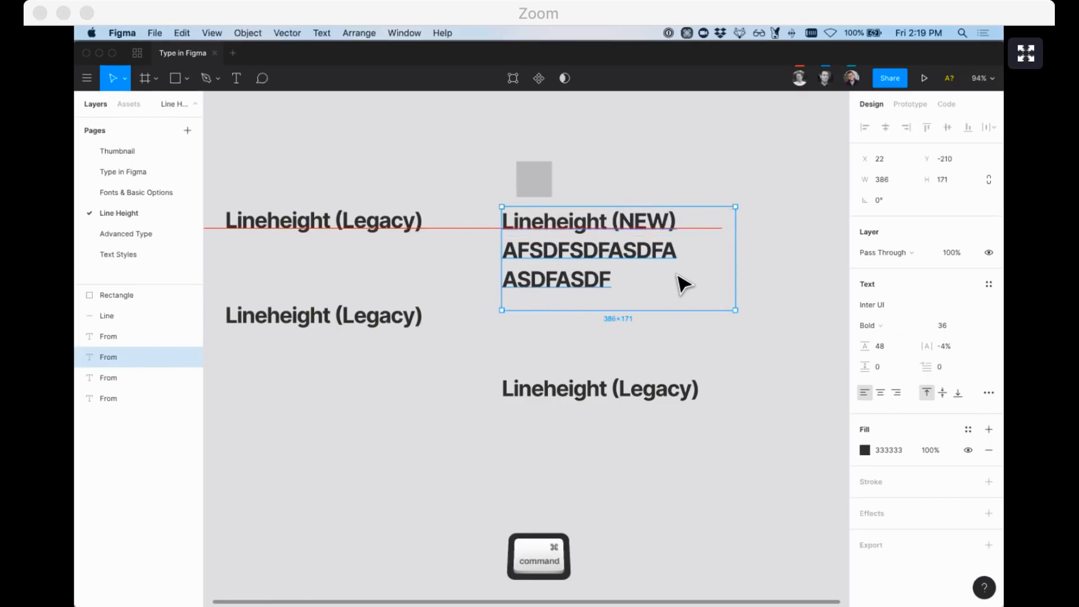
pyautogui.press('super+z')
pyautogui.click(985, 393)
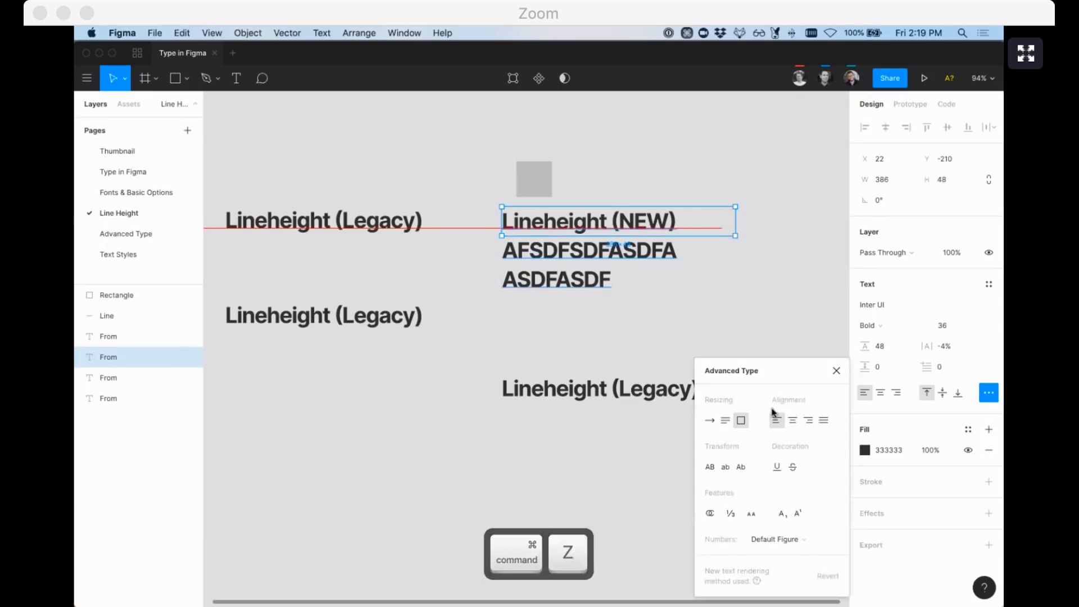
pyautogui.click(727, 421)
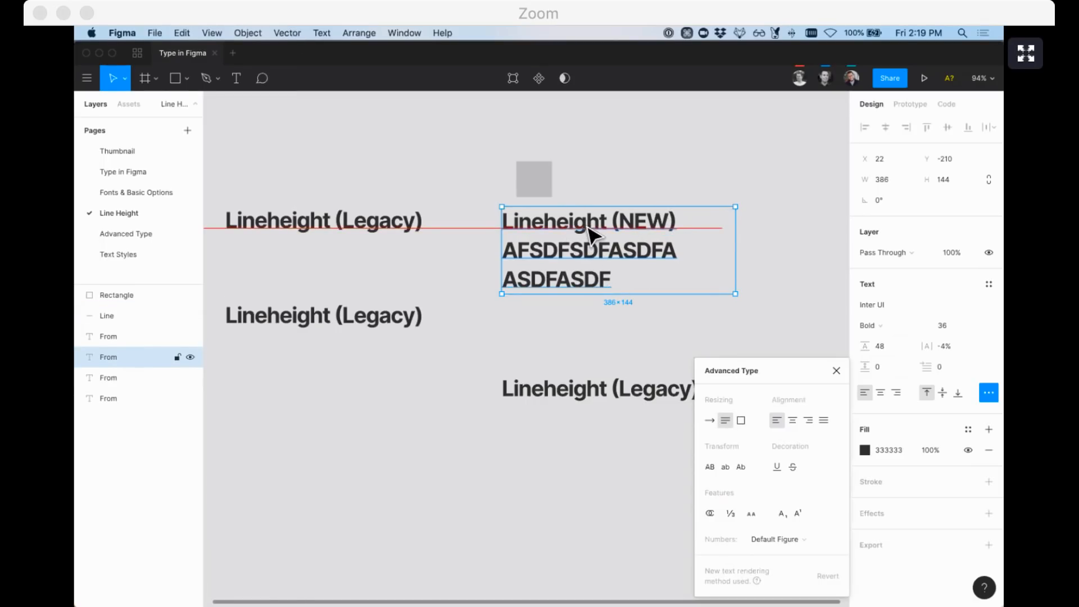
pyautogui.click(578, 192)
# Copy the grey square above the upper-left text, checking its spacing to both texts
pyautogui.click(546, 207)
pyautogui.press('alt')
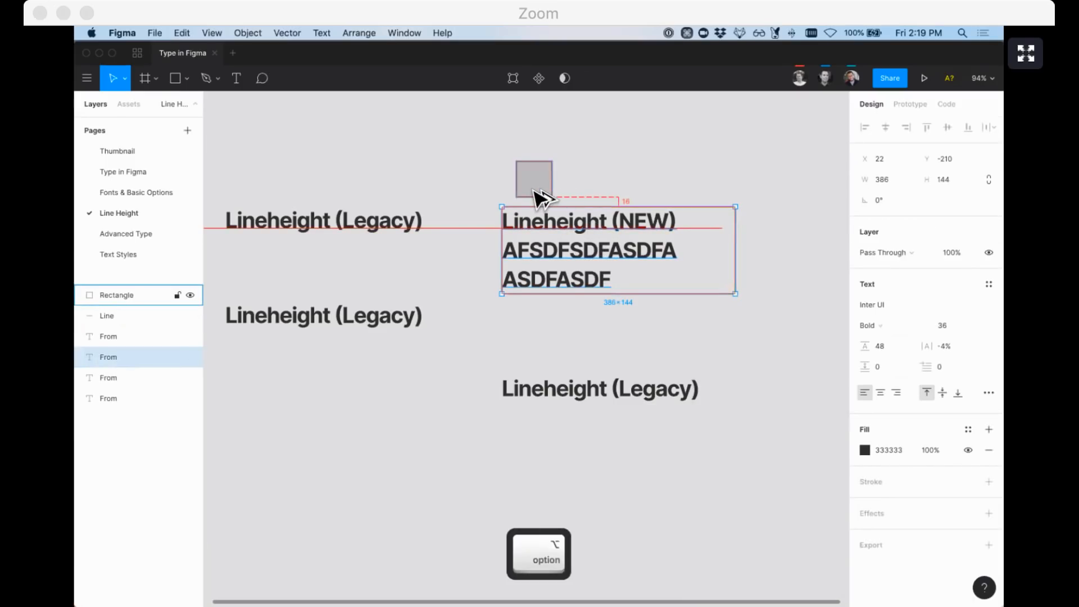
pyautogui.moveTo(541, 179); pyautogui.dragTo(303, 176)
pyautogui.click(304, 216)
pyautogui.press('alt')
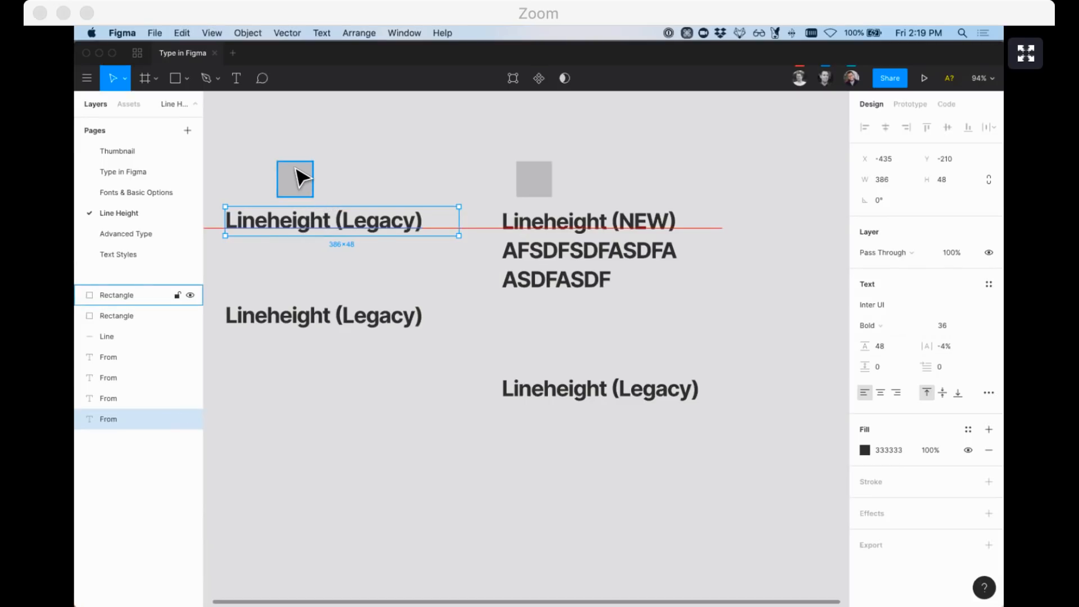
pyautogui.click(297, 171)
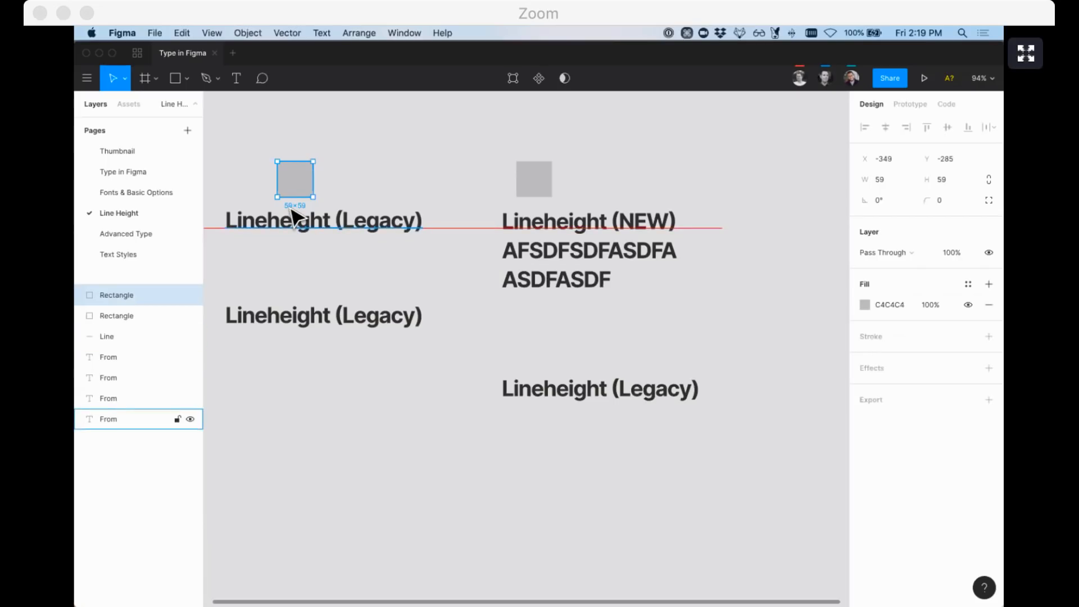
pyautogui.click(548, 225)
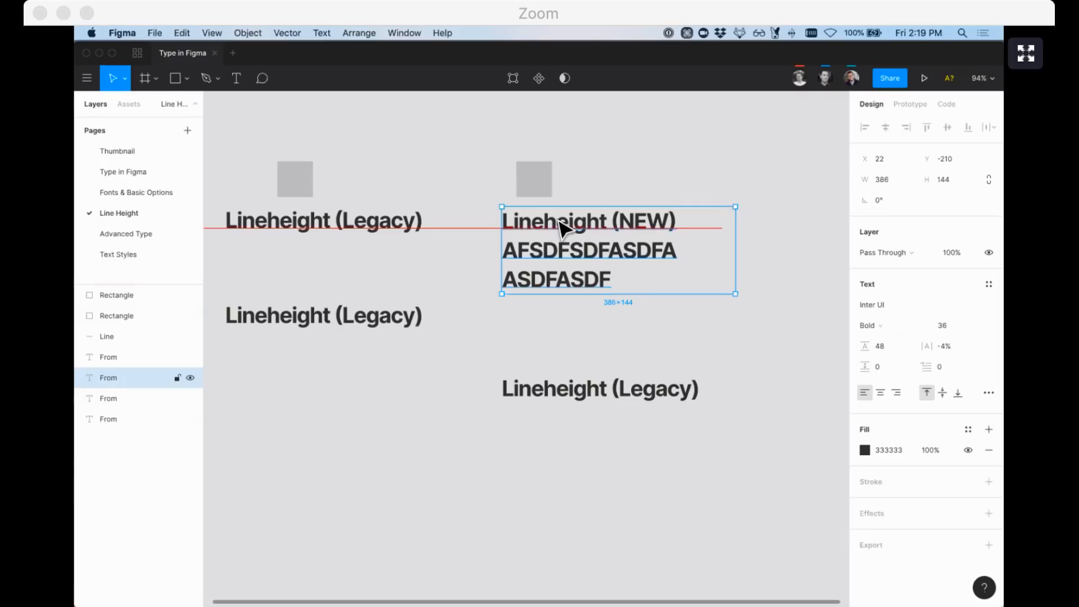
pyautogui.click(475, 227)
# Zoom in where the red line meets the Lineheight (NEW) text, then zoom back out to 100%
pyautogui.keyDown('shift'); pyautogui.click(545, 253); pyautogui.keyUp('shift')
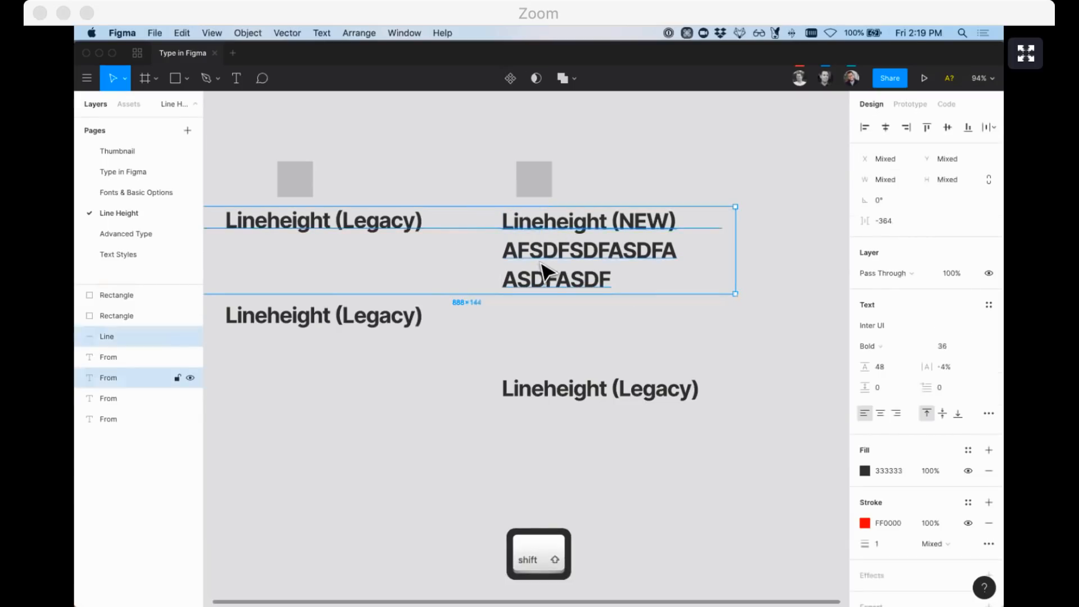
pyautogui.click(502, 255)
pyautogui.press('z')
pyautogui.moveTo(481, 254); pyautogui.dragTo(523, 202)
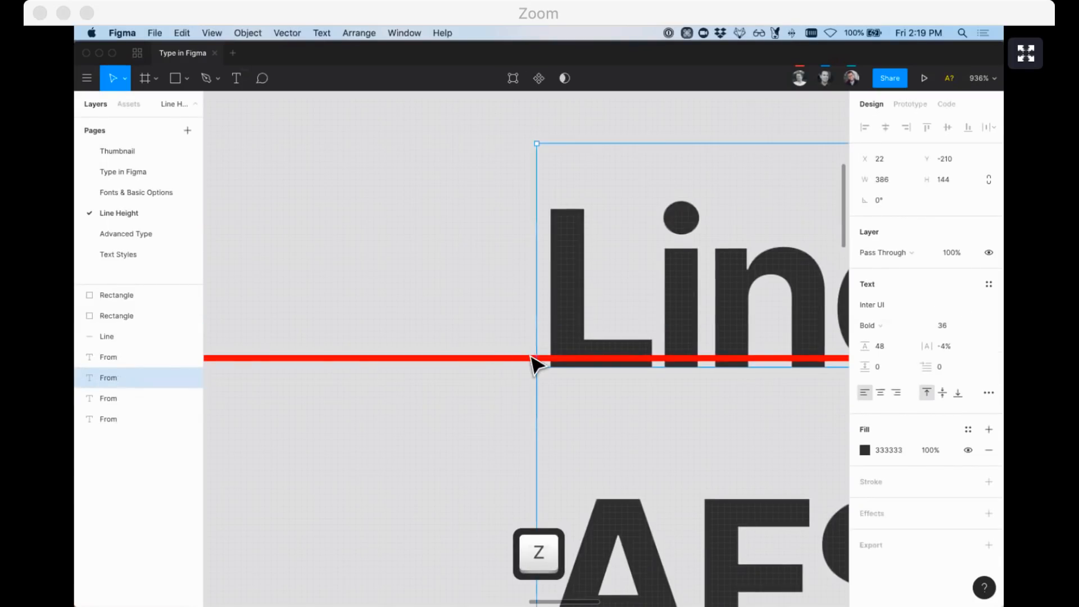
pyautogui.click(489, 382)
pyautogui.press('super+minus')
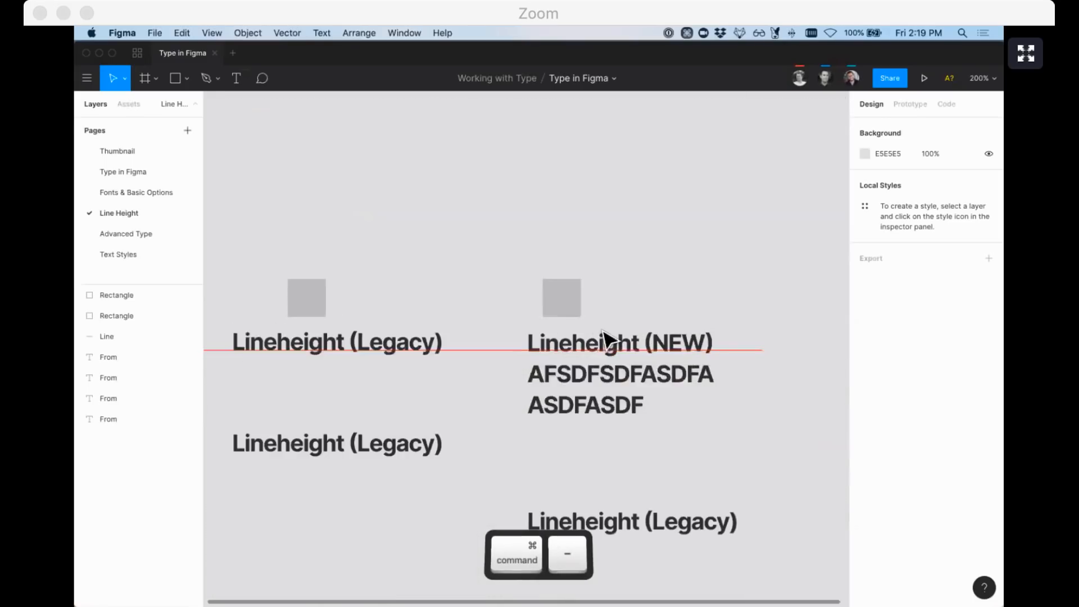
pyautogui.press('super+minus')
# Inspect the Lineheight (NEW) text's CSS and measure its gap to the grey square
pyautogui.click(612, 335)
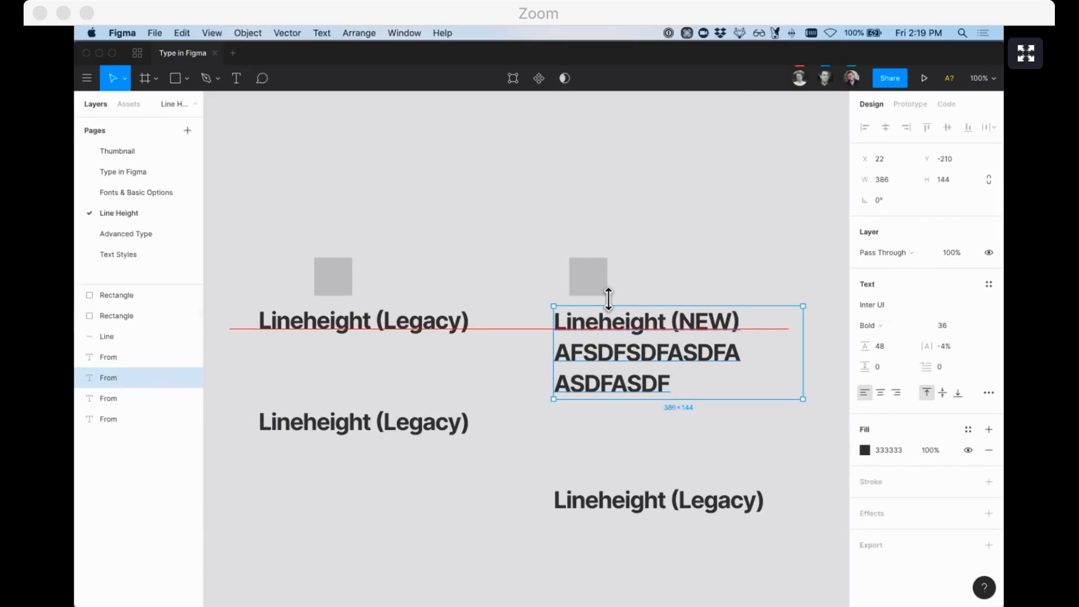
pyautogui.hscroll(2, 439, 253)
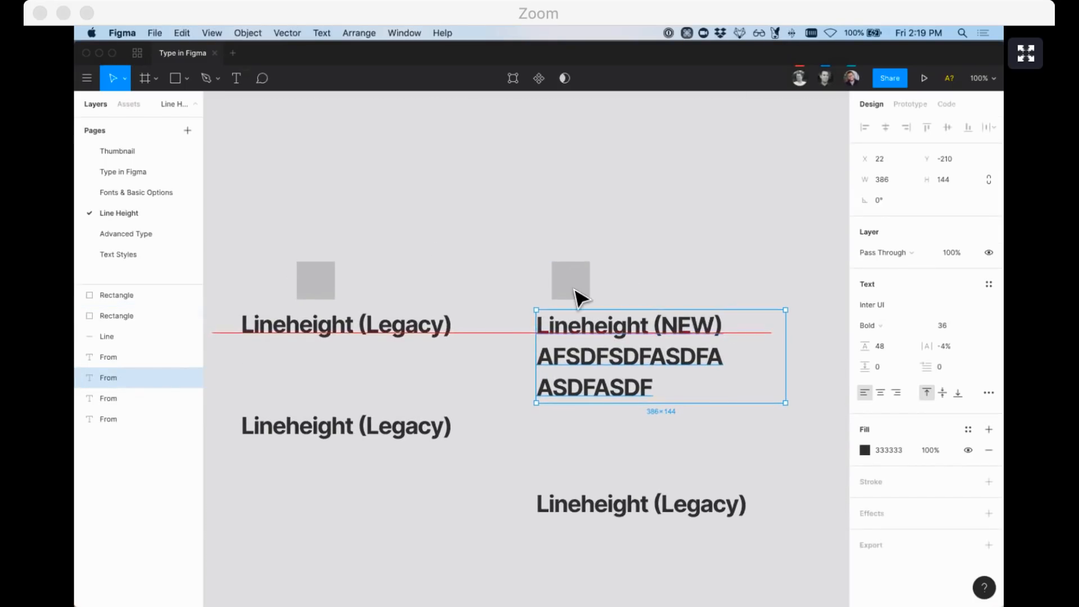
pyautogui.click(947, 104)
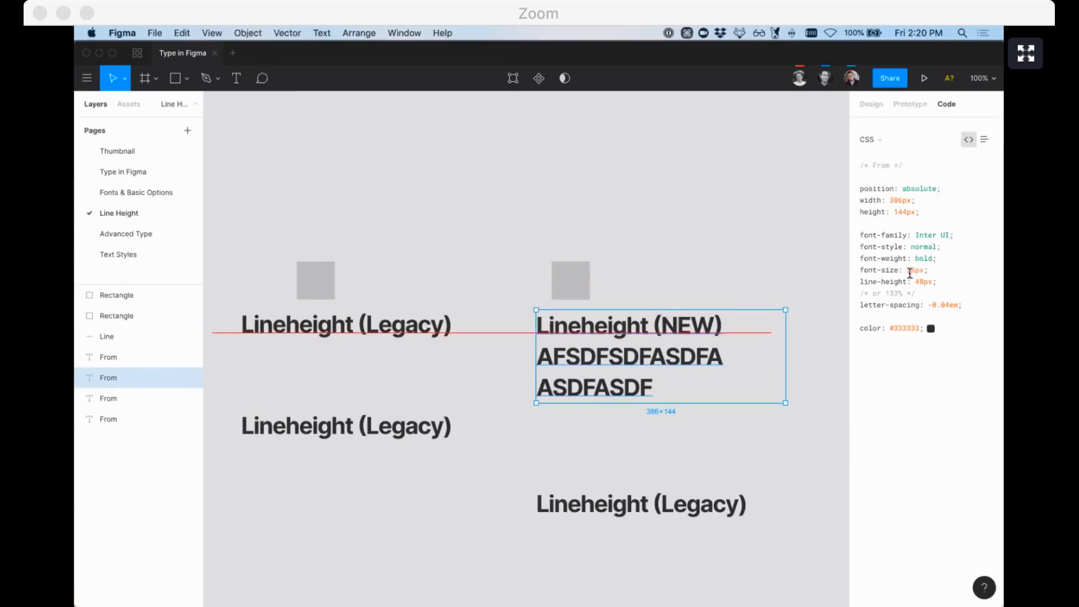
pyautogui.press('alt')
pyautogui.scroll(-2, 528, 251)
pyautogui.hscroll(-2, 529, 252)
# Delete the grey square above Lineheight (NEW), then reselect the text's design properties
pyautogui.click(588, 264)
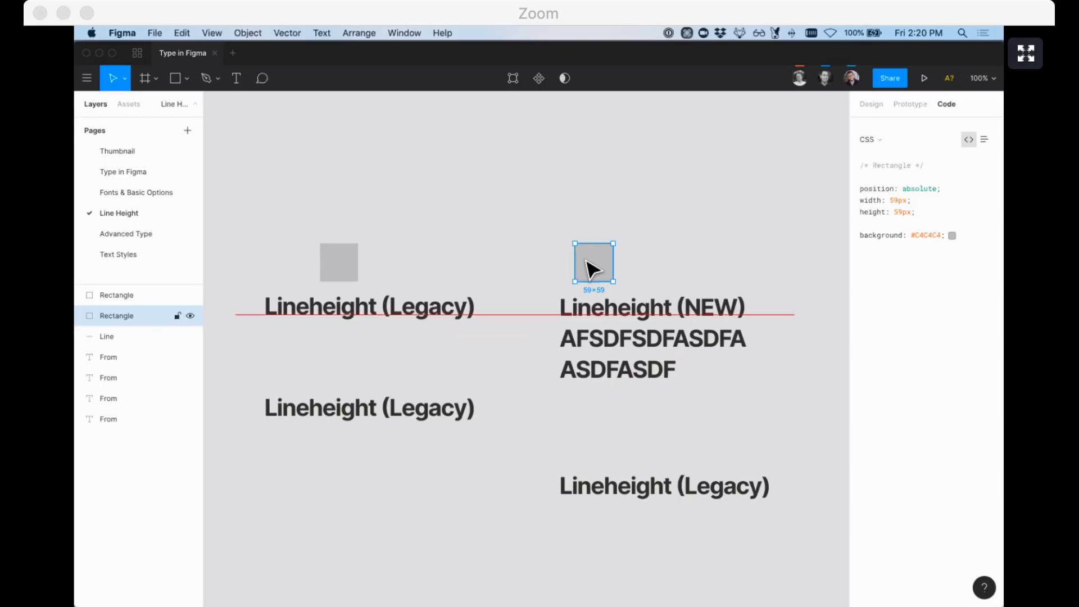
pyautogui.press('BackSpace')
pyautogui.click(632, 306)
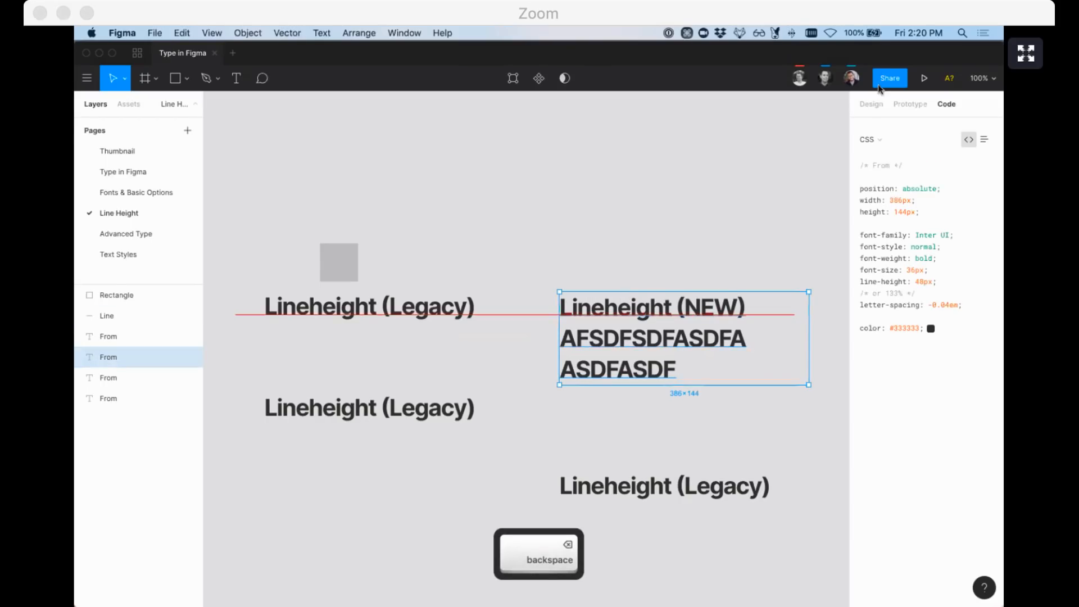
pyautogui.click(872, 104)
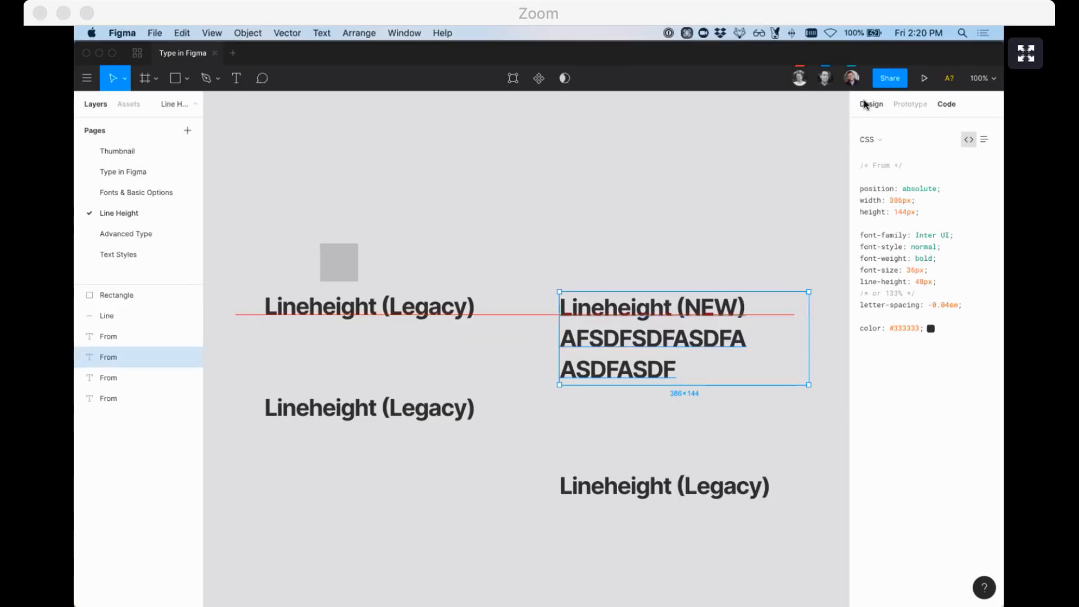
pyautogui.click(627, 263)
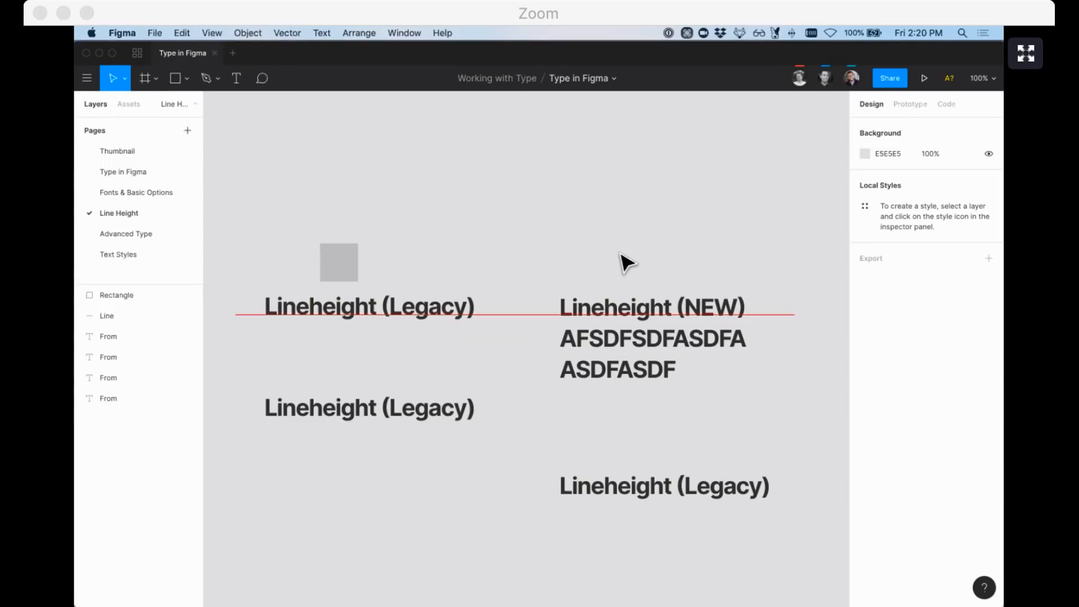
pyautogui.click(615, 307)
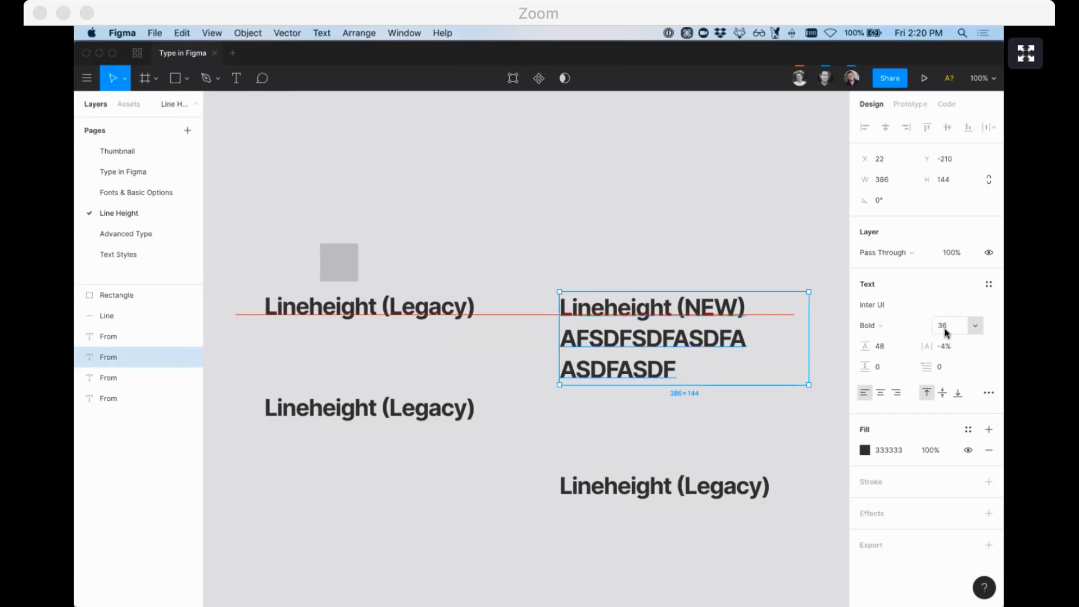
pyautogui.click(599, 263)
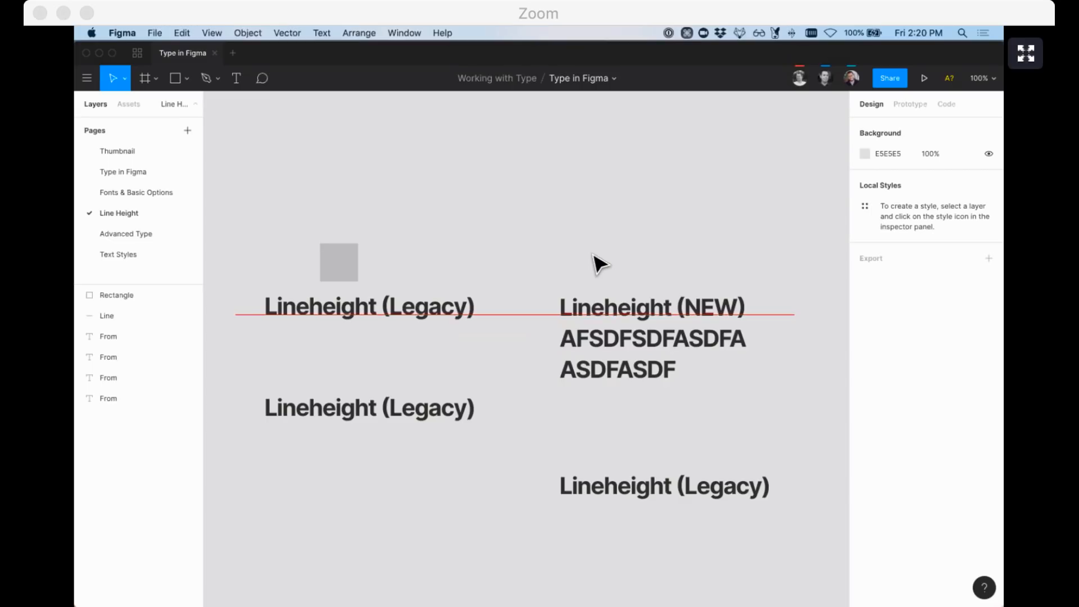
# Go to the Advanced Type page and view the lowercase 'inter' sample's advanced type settings
pyautogui.click(135, 235)
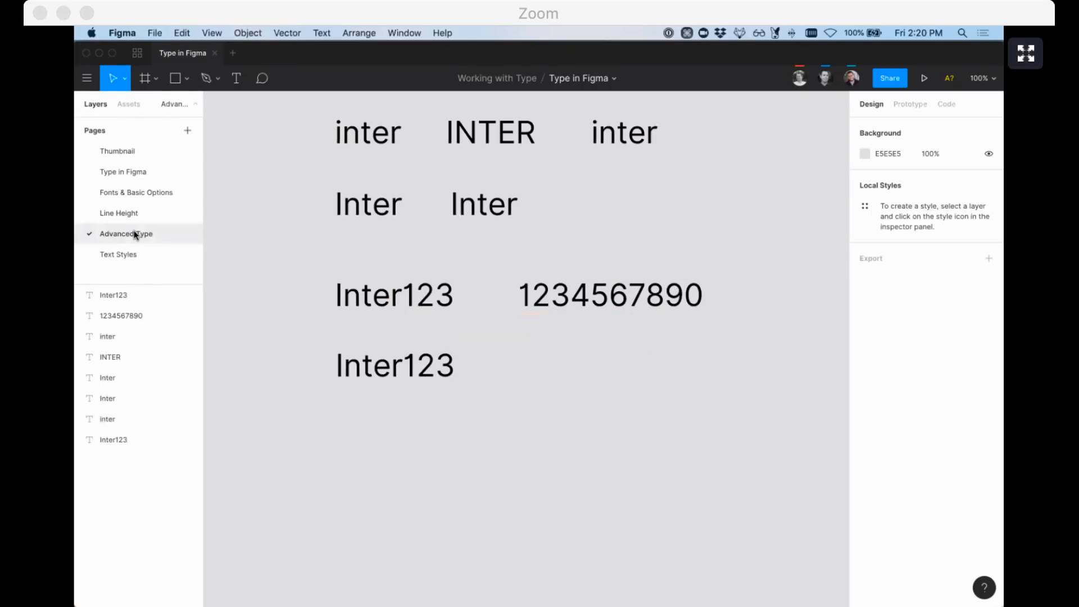
pyautogui.scroll(1, 275, 241)
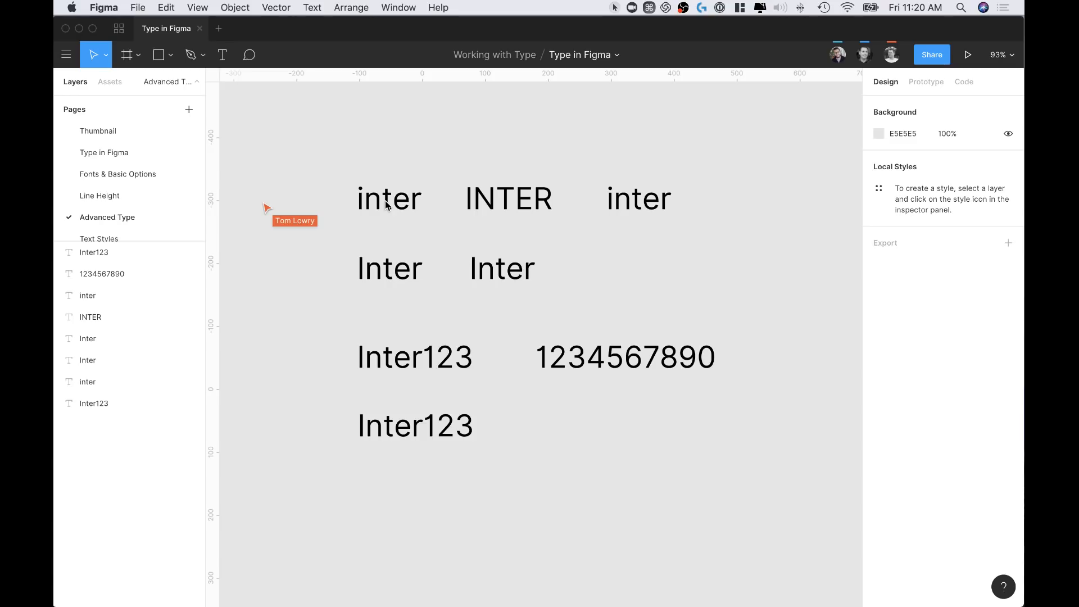
pyautogui.click(388, 206)
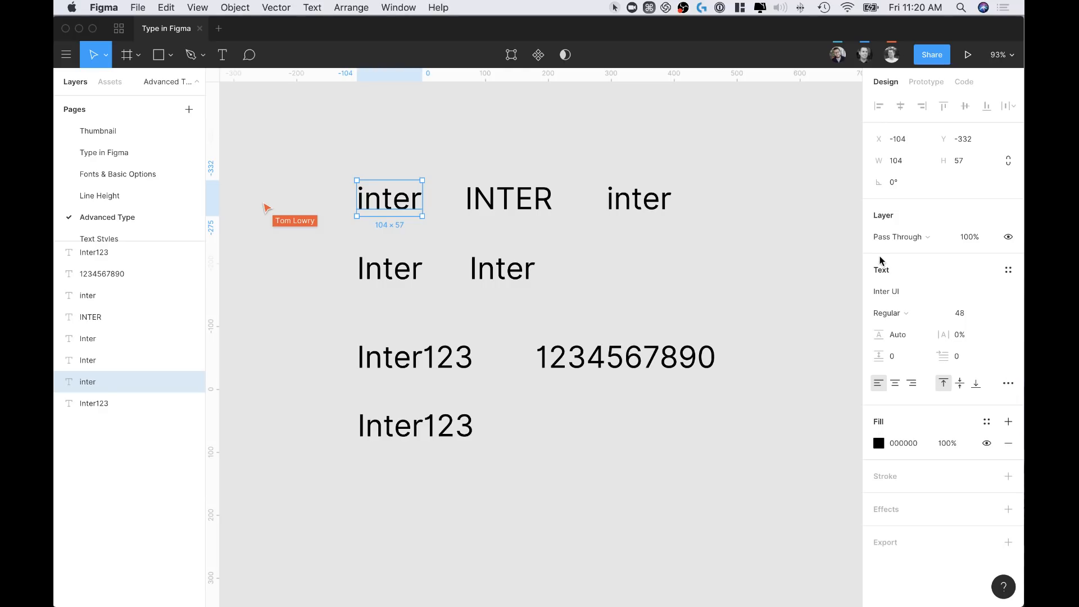
pyautogui.click(1008, 385)
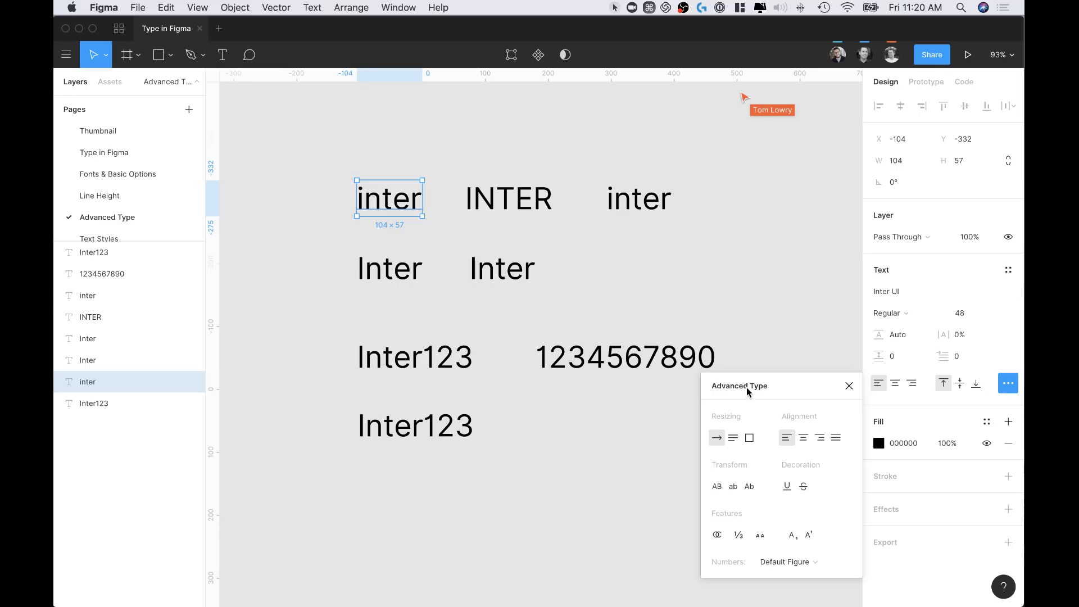
pyautogui.moveTo(805, 387); pyautogui.dragTo(785, 218)
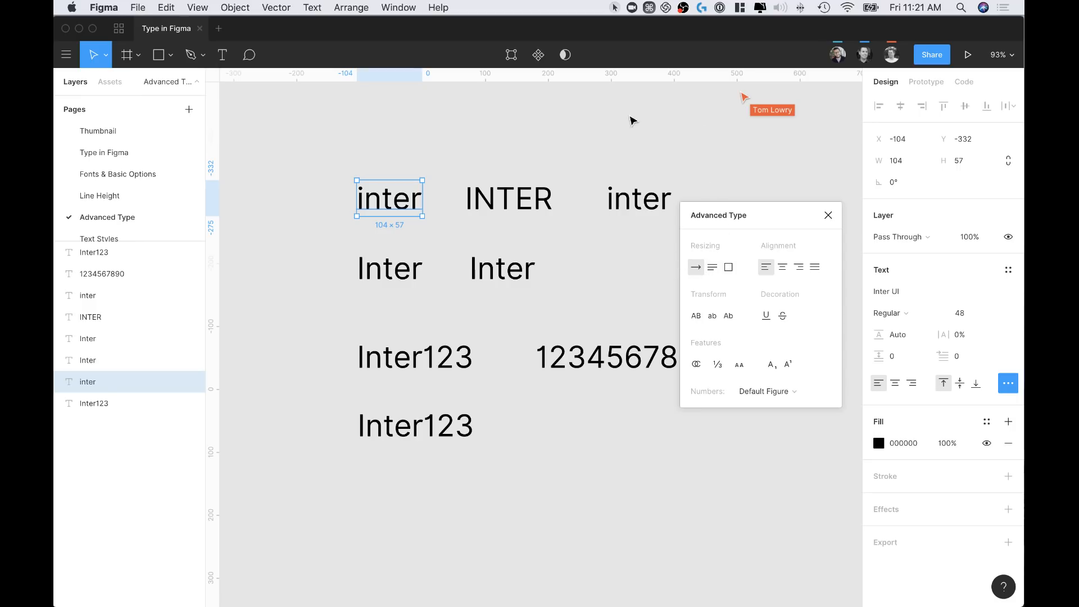
pyautogui.scroll(3, 332, 240)
pyautogui.hscroll(-2, 331, 240)
pyautogui.click(489, 217)
# Duplicate the lowercase 'inter' sample above the other samples
pyautogui.click(456, 293)
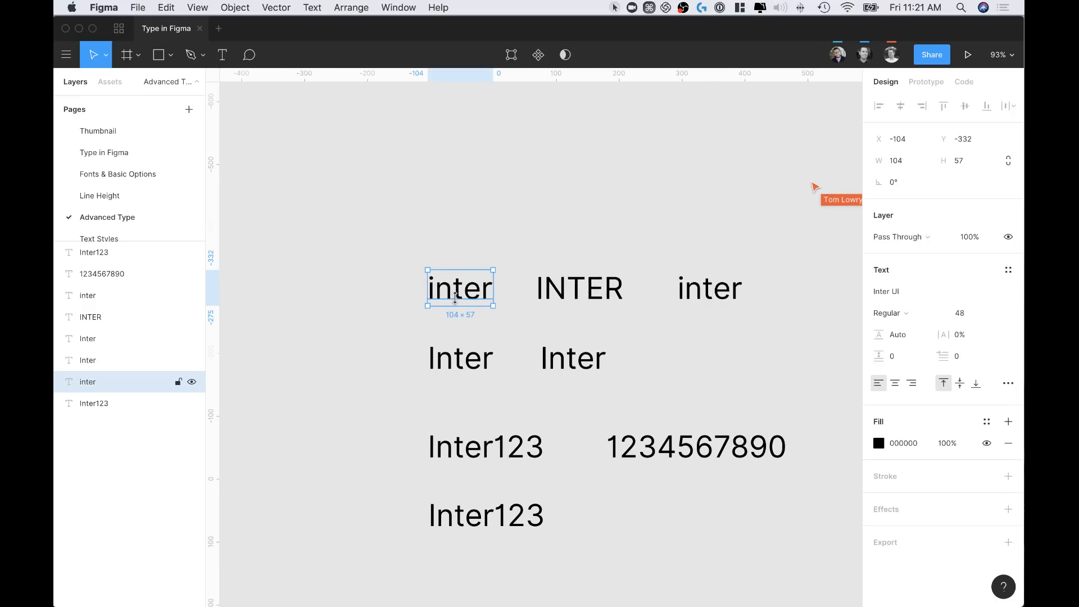
pyautogui.rightClick(460, 298)
pyautogui.click(381, 263)
pyautogui.click(407, 258)
pyautogui.click(444, 300)
pyautogui.moveTo(444, 301); pyautogui.dragTo(487, 173)
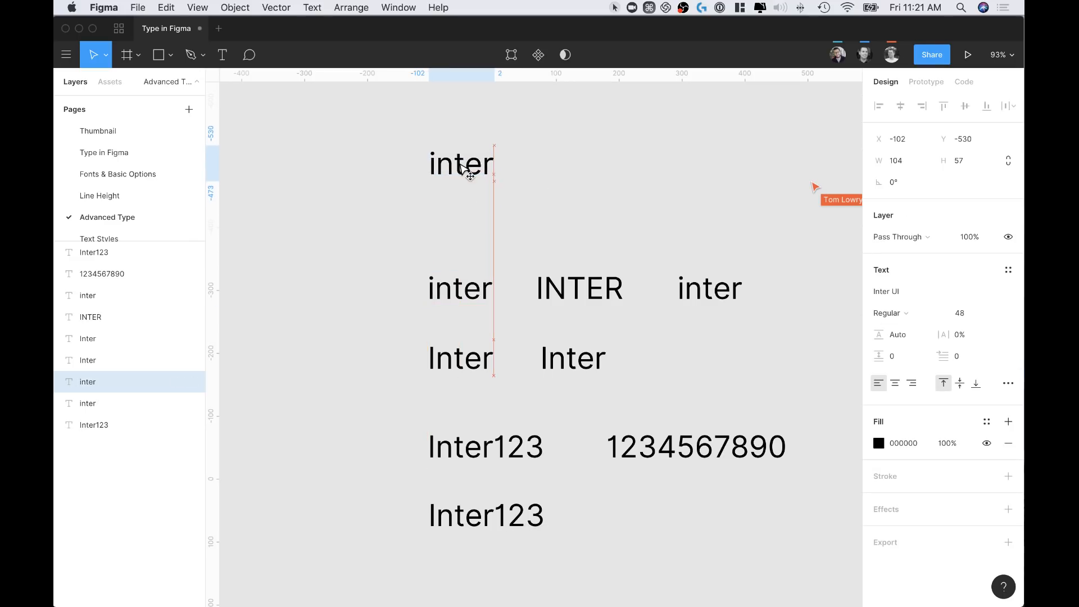
pyautogui.click(1009, 383)
pyautogui.moveTo(825, 392); pyautogui.dragTo(765, 189)
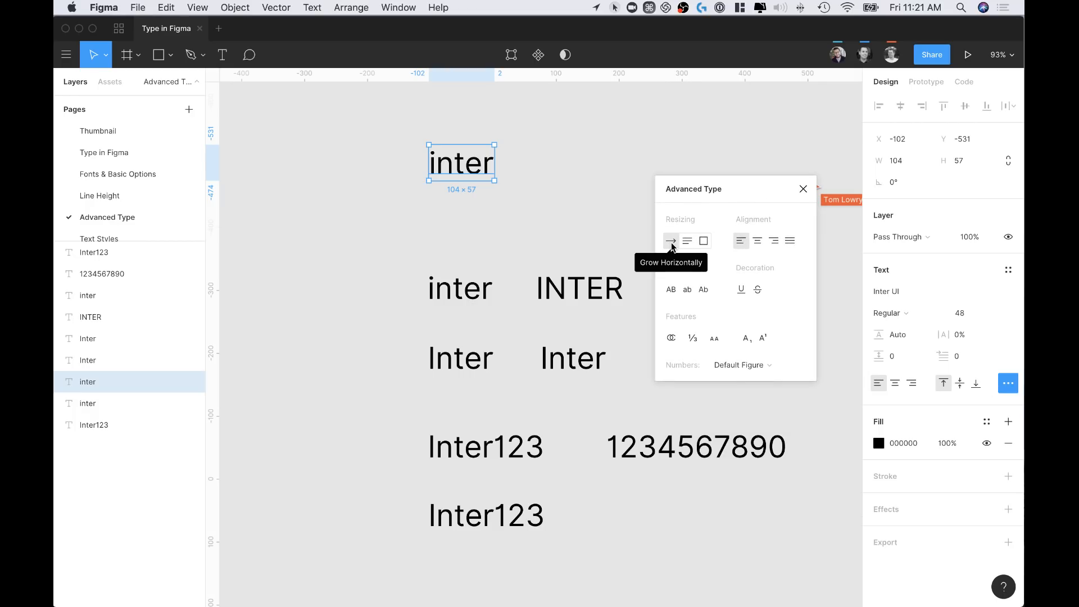
pyautogui.click(567, 212)
# Extend the copied text with random test letters plus new lines 'sfs' and 'hfjsf'
pyautogui.doubleClick(477, 171)
pyautogui.click(492, 167)
pyautogui.write('shfjadhfjdhg')
pyautogui.press('Escape')
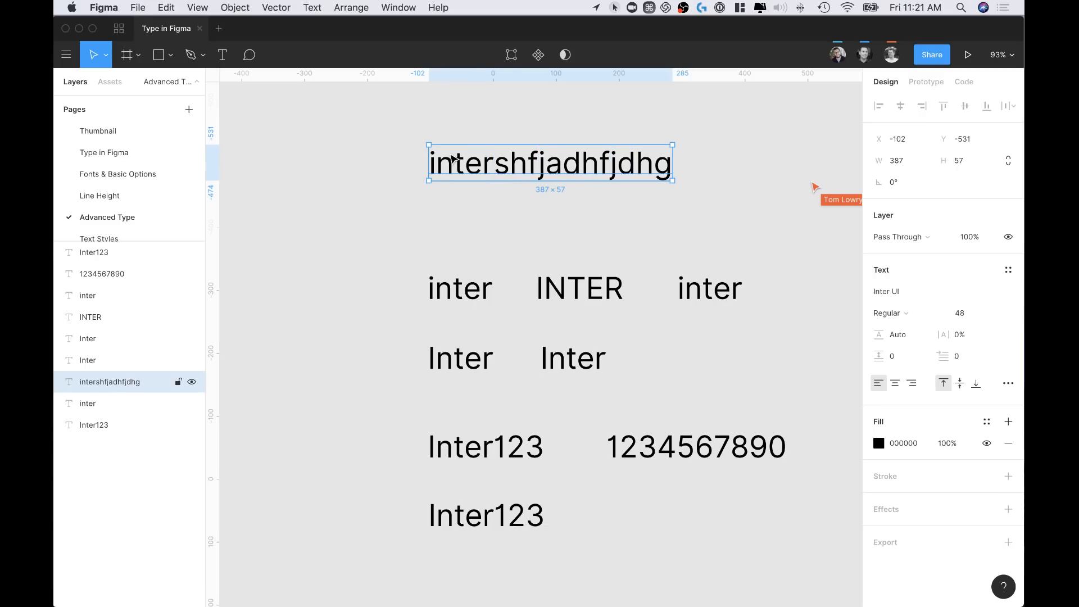
pyautogui.doubleClick(618, 167)
pyautogui.click(670, 163)
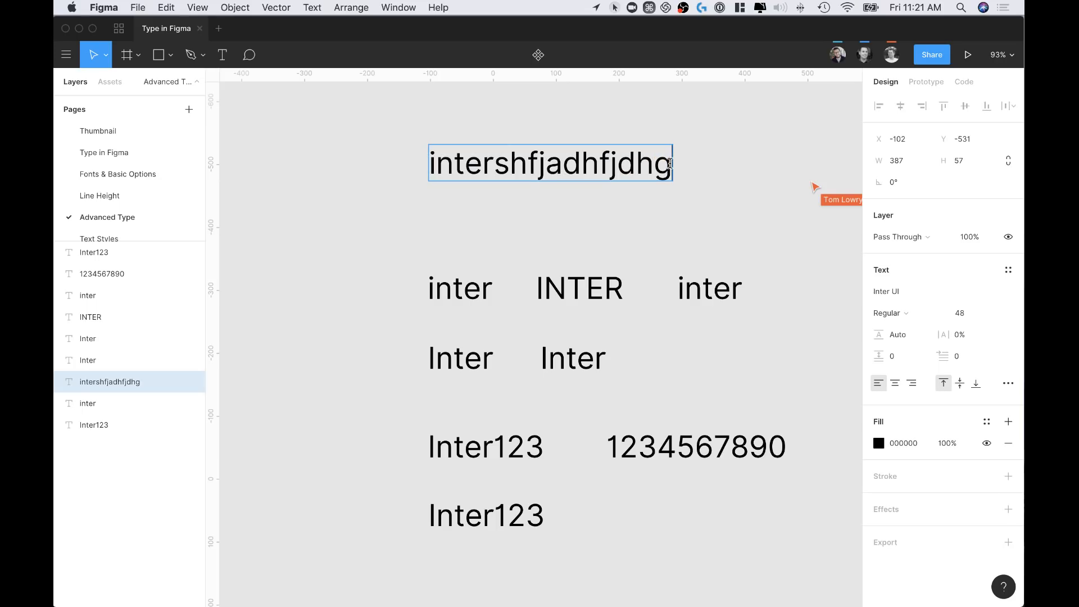
pyautogui.write('jdhgsdjhgjdsg')
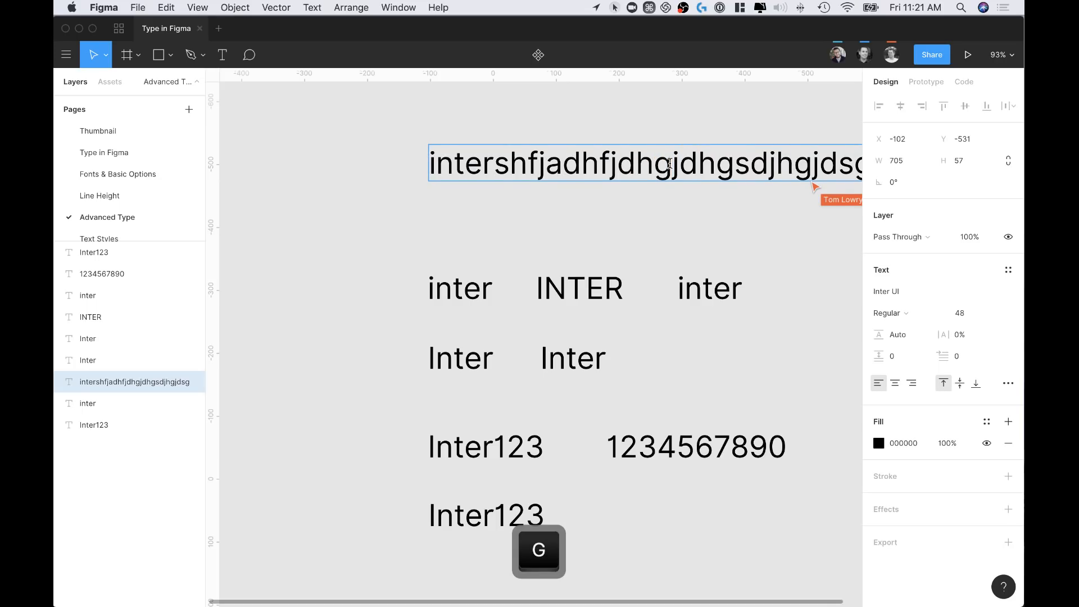
pyautogui.hscroll(-1, 670, 163)
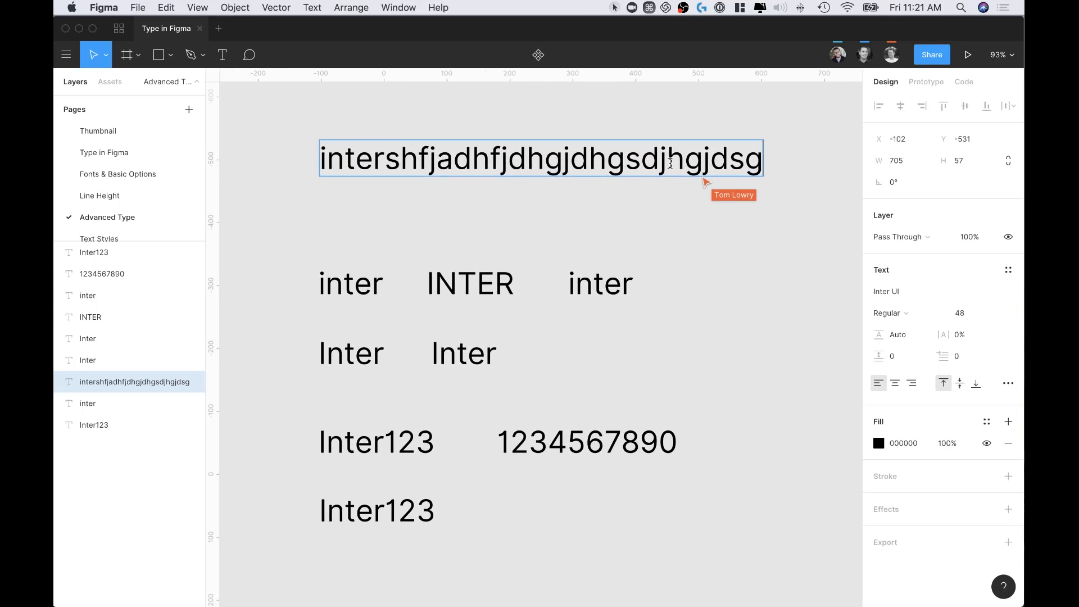
pyautogui.hotkey('shift', 'Return')
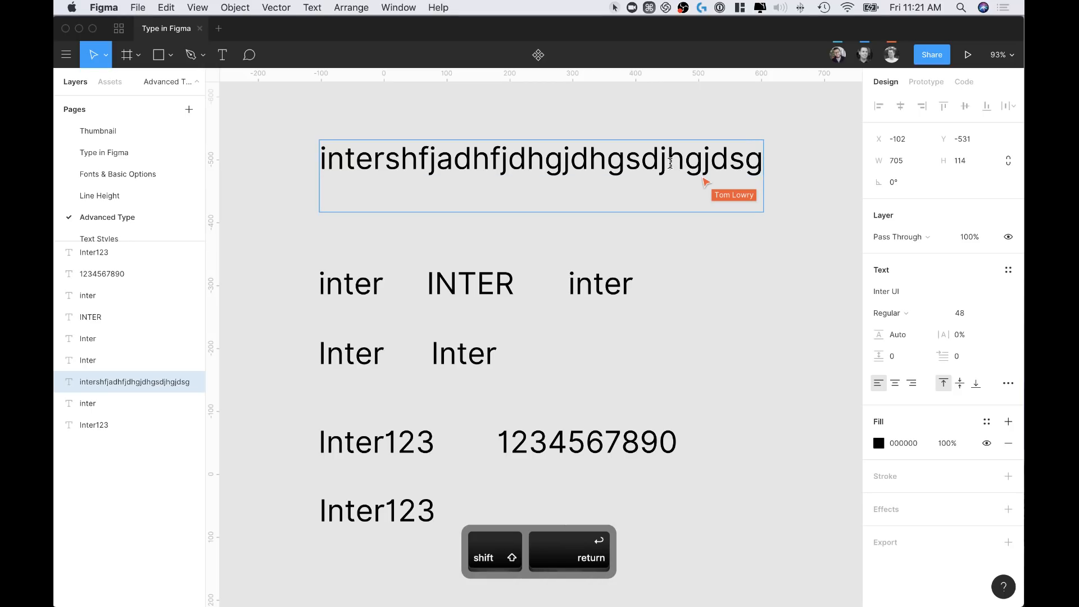
pyautogui.write('sfs')
pyautogui.press('Return')
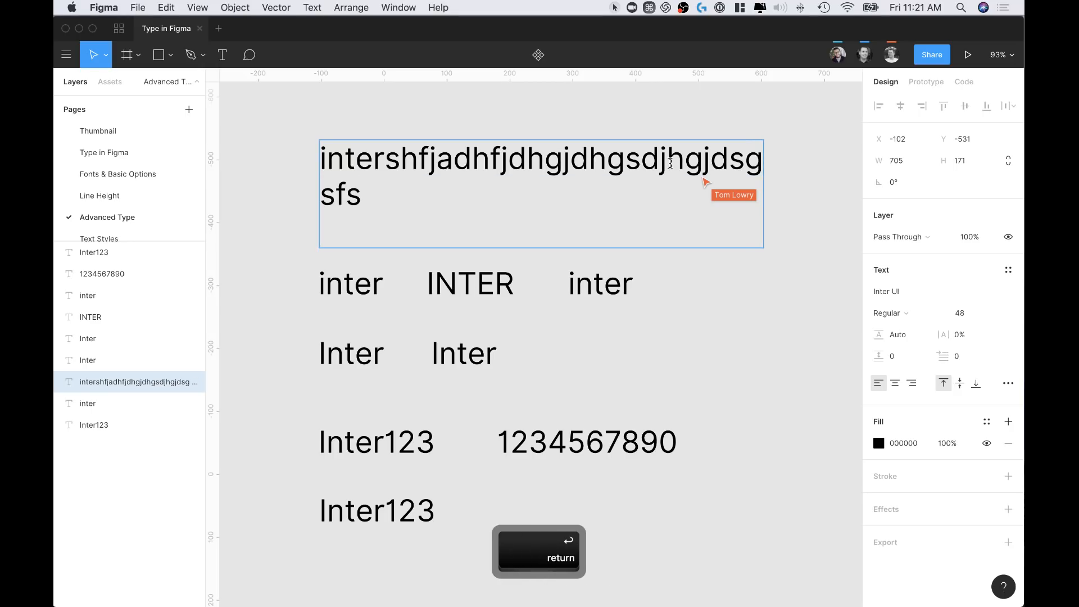
pyautogui.write('hfjsf')
# Replace the text with 'intersffsfsfsfsfsfs' in an auto-height box and move it up
pyautogui.press('super+a')
pyautogui.press('BackSpace')
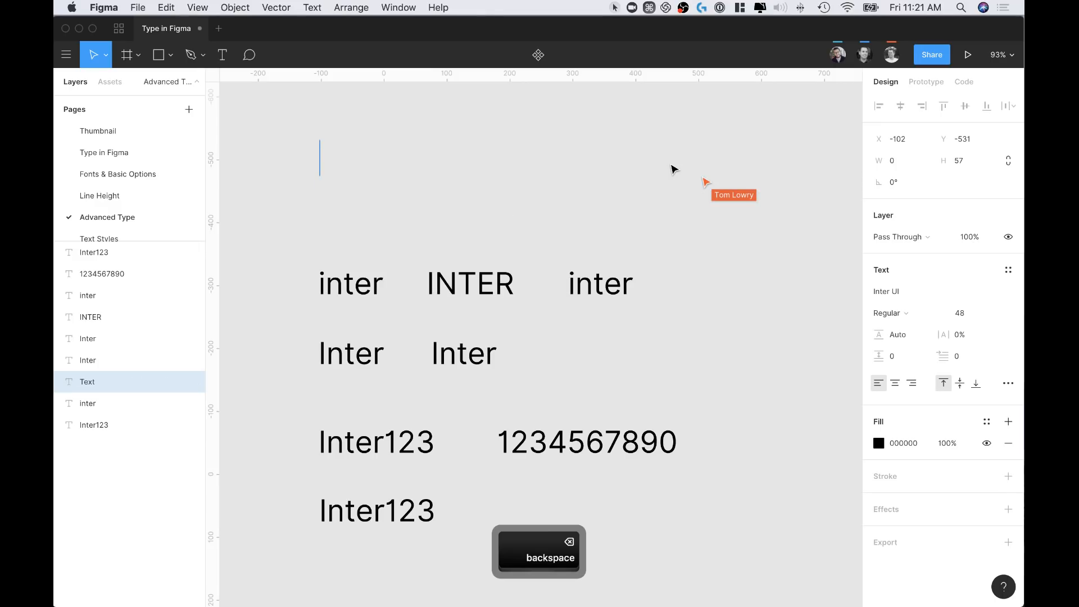
pyautogui.write('inter')
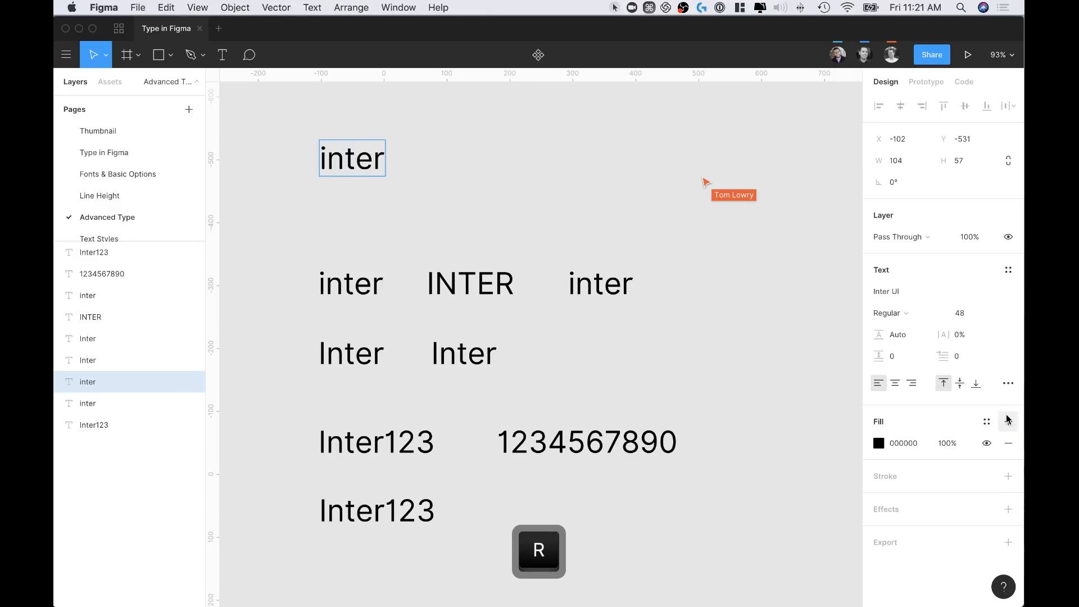
pyautogui.click(1008, 383)
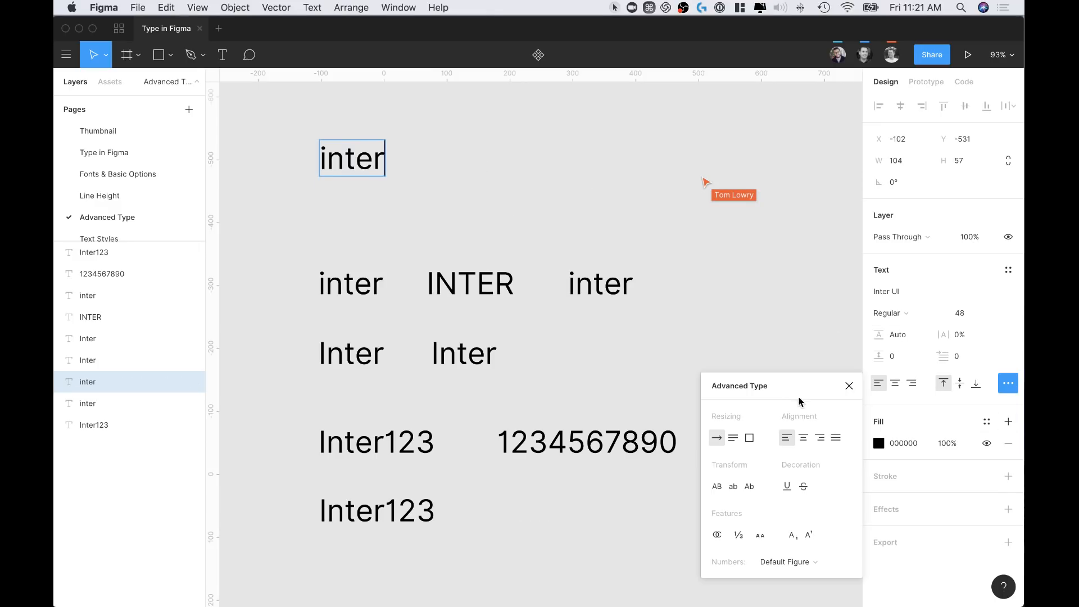
pyautogui.click(733, 438)
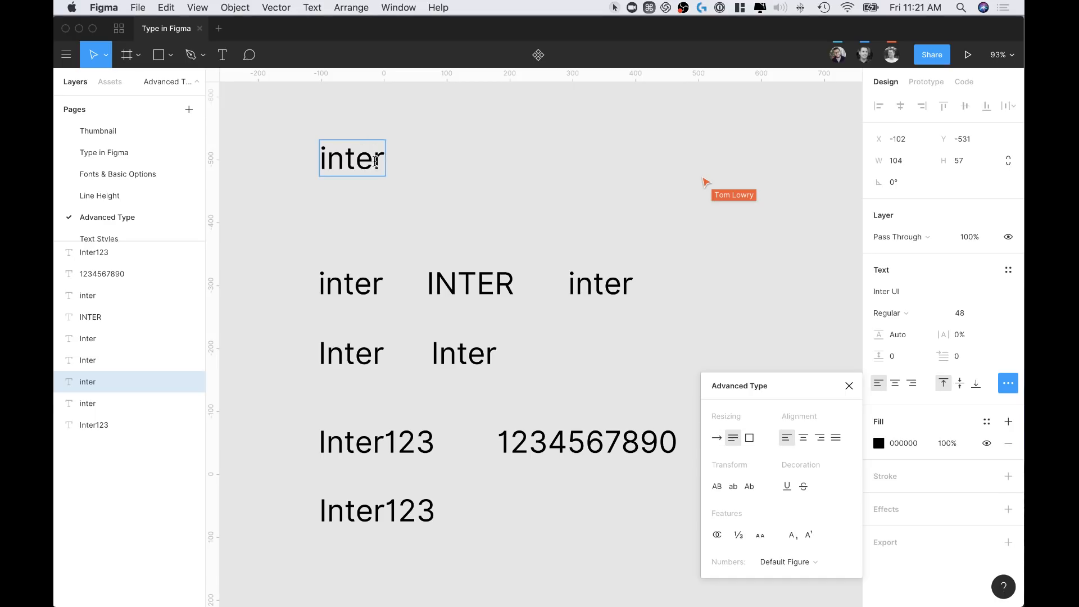
pyautogui.write('sffsfsf')
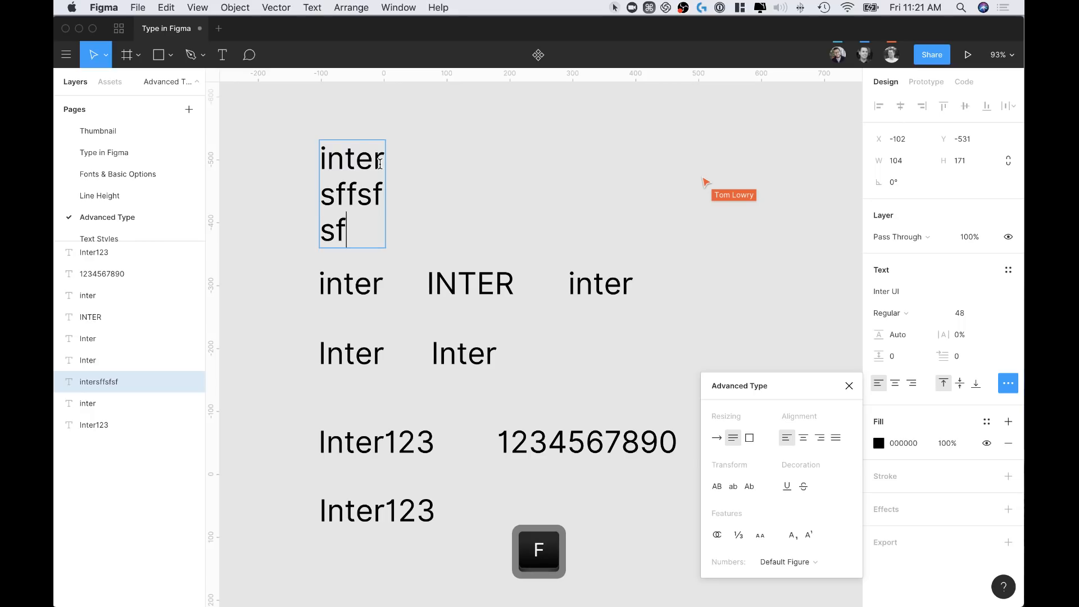
pyautogui.write('sfsfsfs')
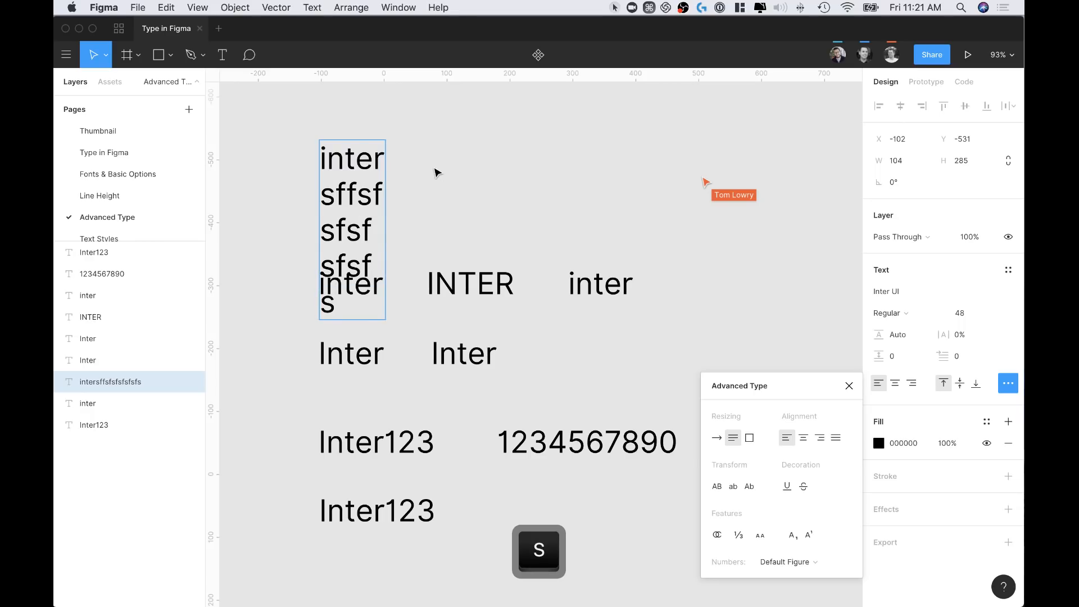
pyautogui.press('Escape')
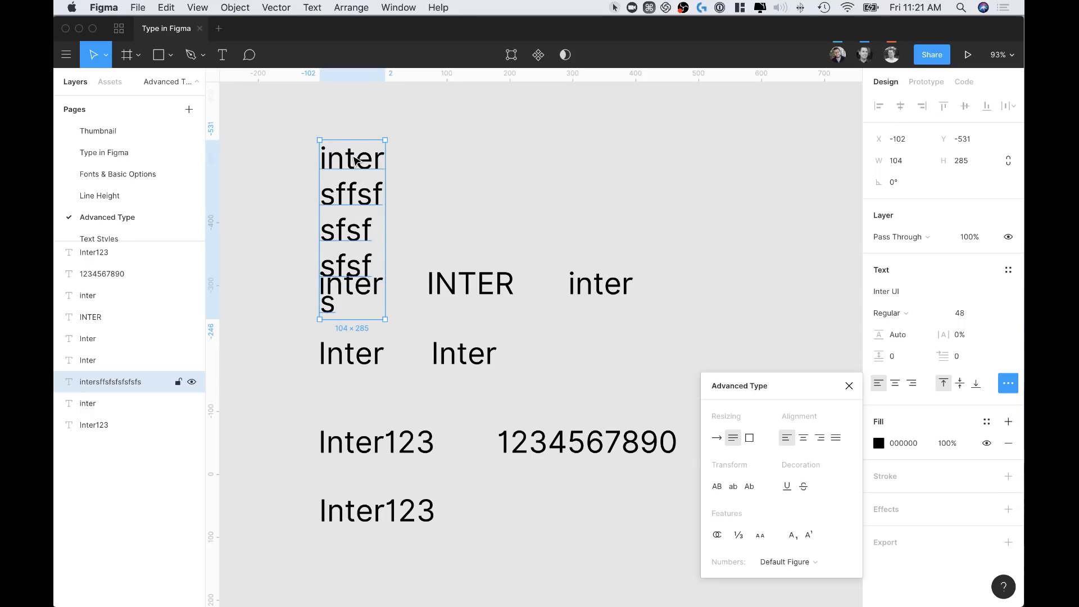
pyautogui.moveTo(355, 160); pyautogui.dragTo(439, 99)
# Add a 'fhsjfhsj' line to the test text box and move it up-left
pyautogui.scroll(5, 647, 124)
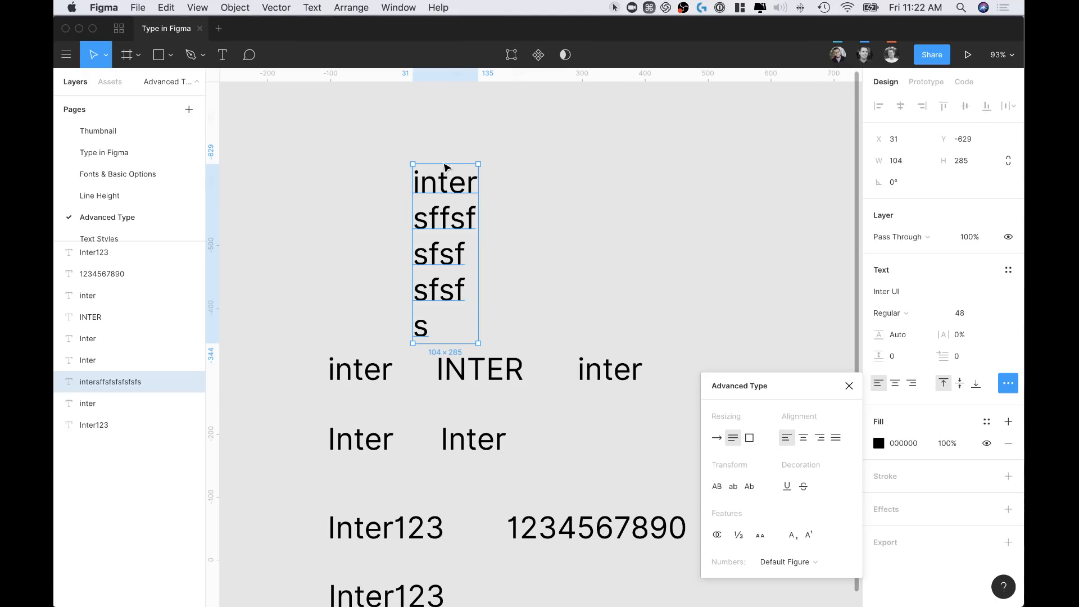
pyautogui.doubleClick(452, 223)
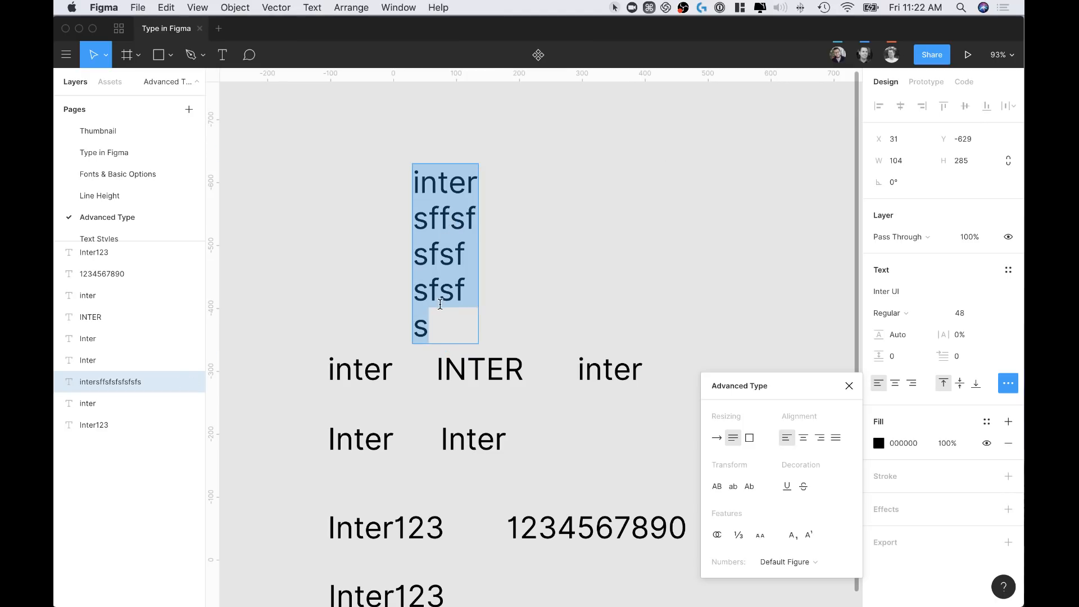
pyautogui.click(436, 321)
pyautogui.press('Return')
pyautogui.press('Return')
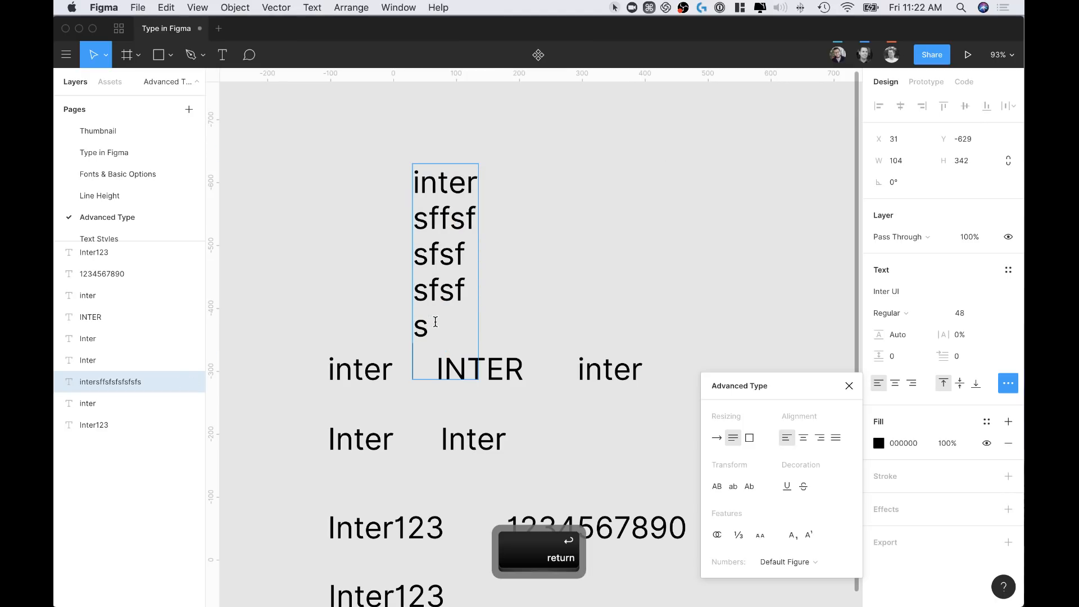
pyautogui.write('fhsjfhsj')
pyautogui.press('Return')
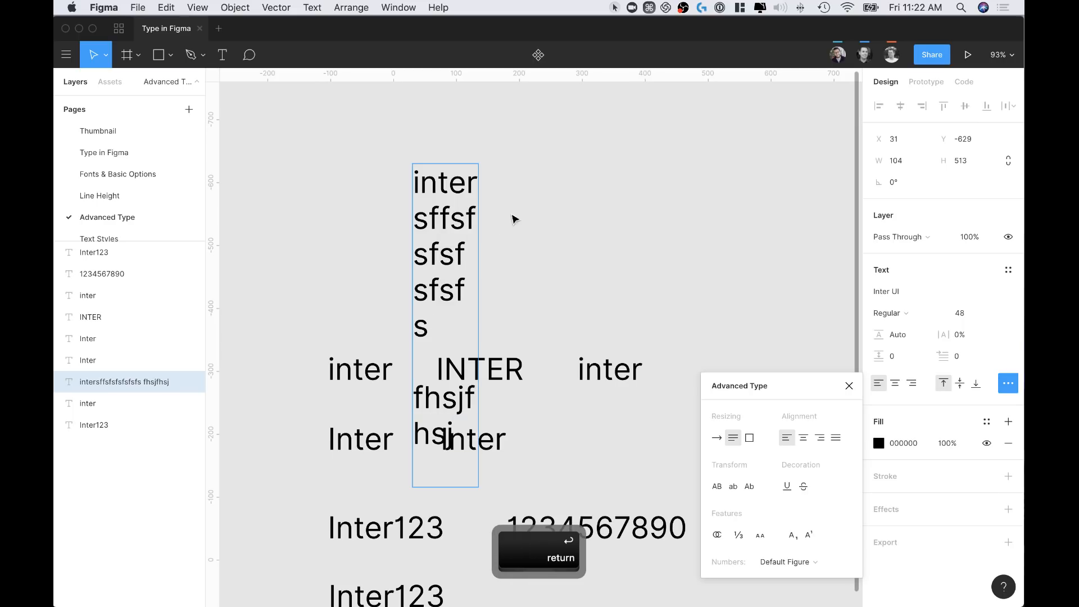
pyautogui.press('Escape')
pyautogui.moveTo(471, 213); pyautogui.dragTo(424, 176)
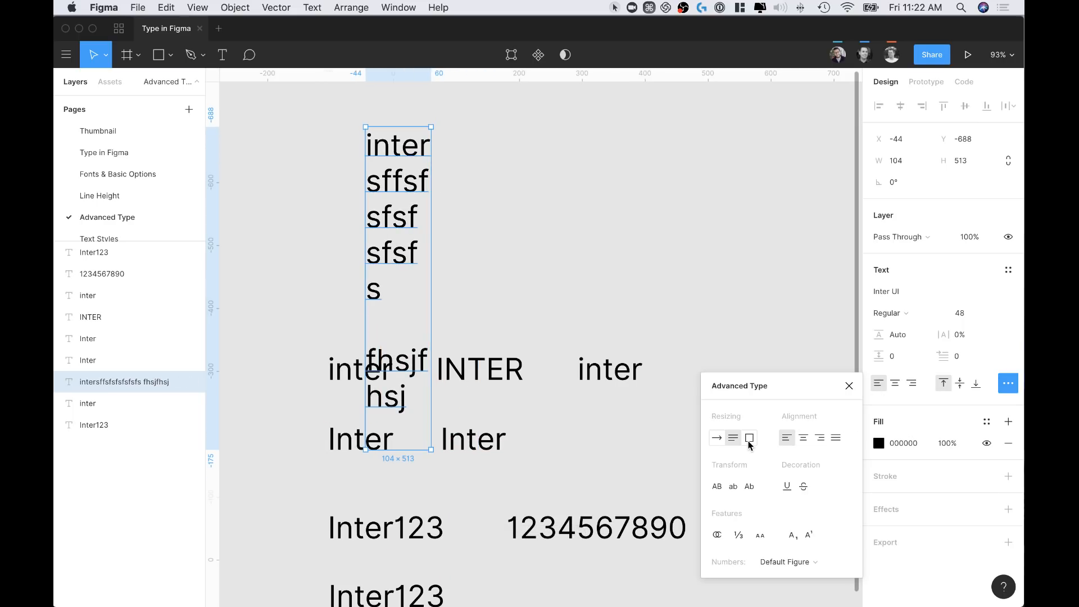
# Select all the test text and delete it
pyautogui.doubleClick(390, 186)
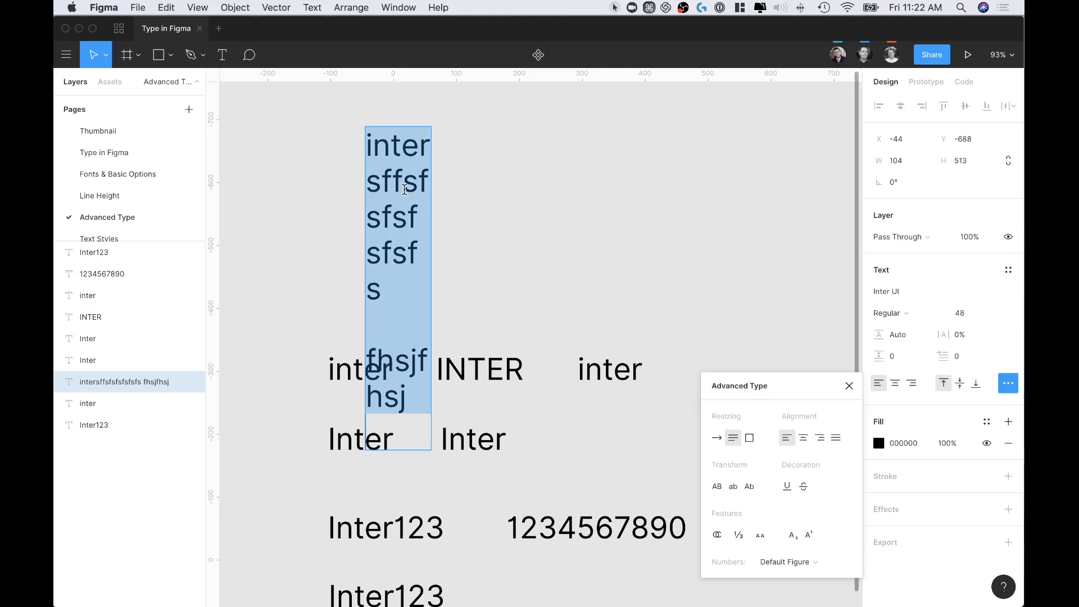
pyautogui.click(483, 215)
pyautogui.doubleClick(391, 179)
pyautogui.press('BackSpace')
pyautogui.scroll(5, 421, 181)
# Draw a perfect circle near the top of the canvas
pyautogui.click(448, 202)
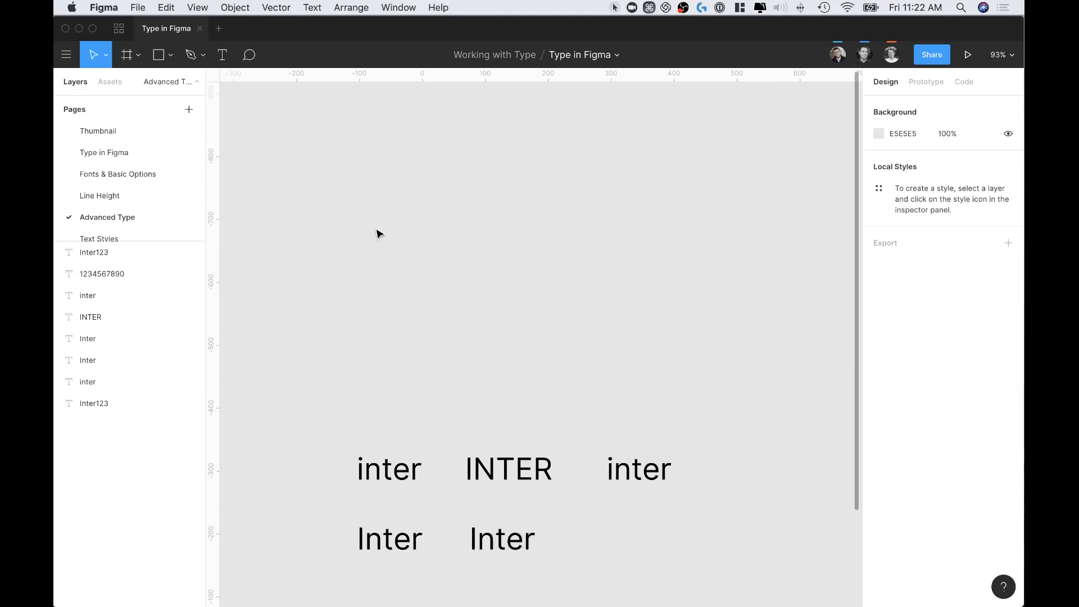
pyautogui.scroll(2, 450, 262)
pyautogui.hscroll(-2, 449, 262)
pyautogui.press('o')
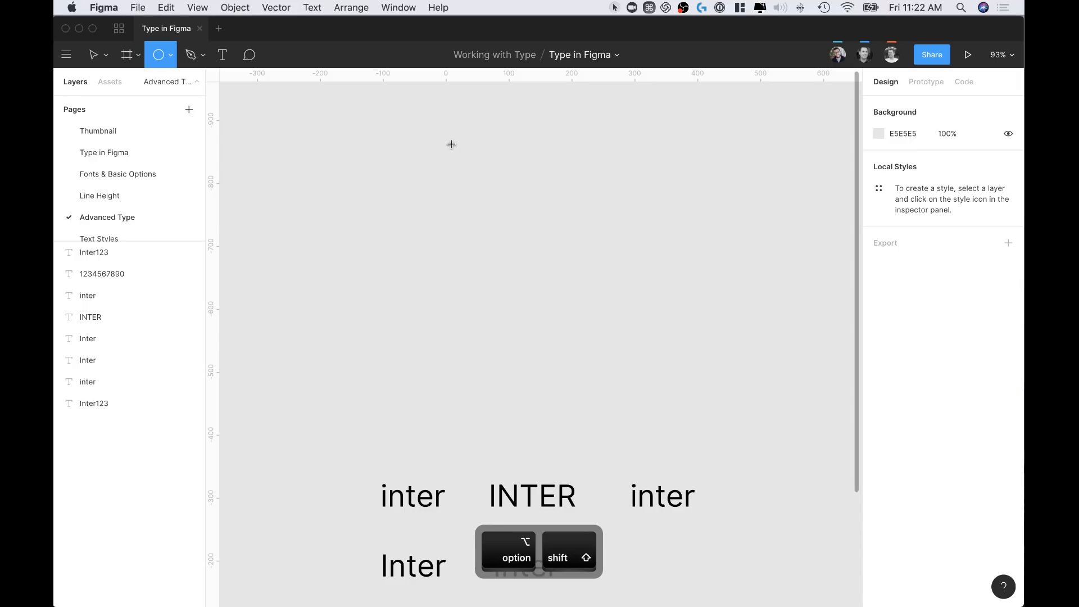
pyautogui.moveTo(447, 141); pyautogui.dragTo(482, 176)
# Add a 'Title' text below the circle
pyautogui.press('t')
pyautogui.click(416, 220)
pyautogui.write('Titi')
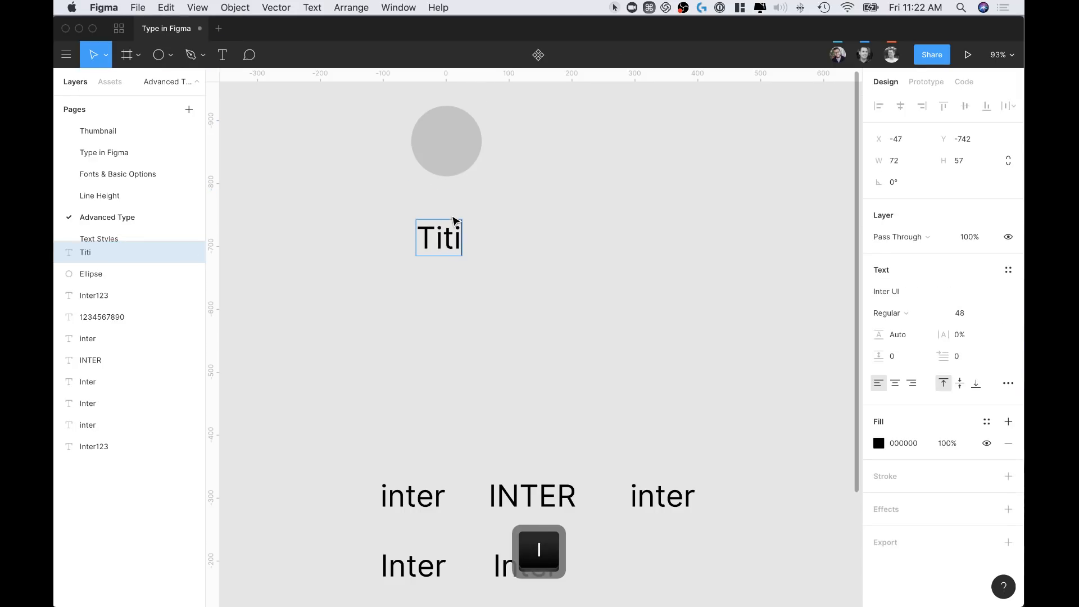
pyautogui.press('BackSpace')
pyautogui.write('le')
pyautogui.press('Escape')
# Duplicate the title beneath itself and retype it as a three-line placeholder paragraph
pyautogui.moveTo(439, 247); pyautogui.dragTo(444, 298)
pyautogui.doubleClick(439, 293)
pyautogui.write('hdjasghdkghkjdsg')
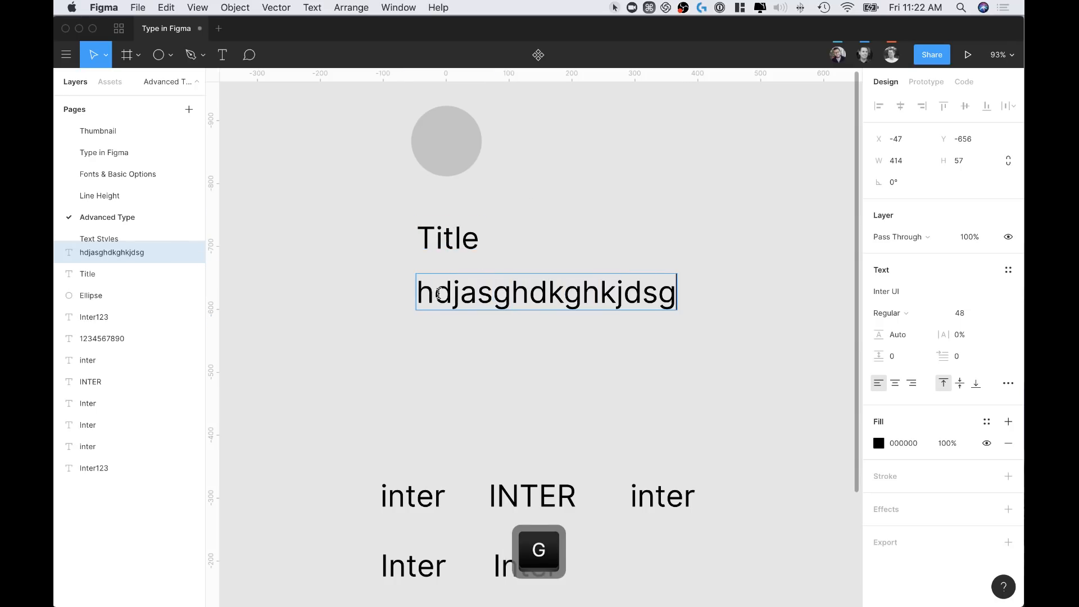
pyautogui.press('Return')
pyautogui.write('dgjsdgjhjsdg')
pyautogui.press('Return')
pyautogui.write('gdshgsjdgs')
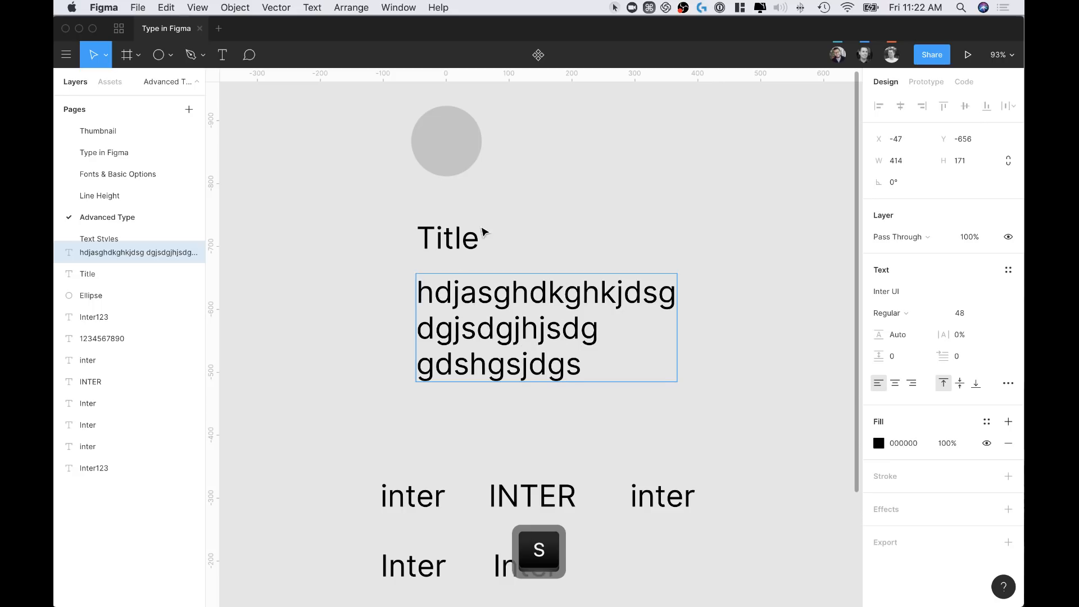
pyautogui.press('Escape')
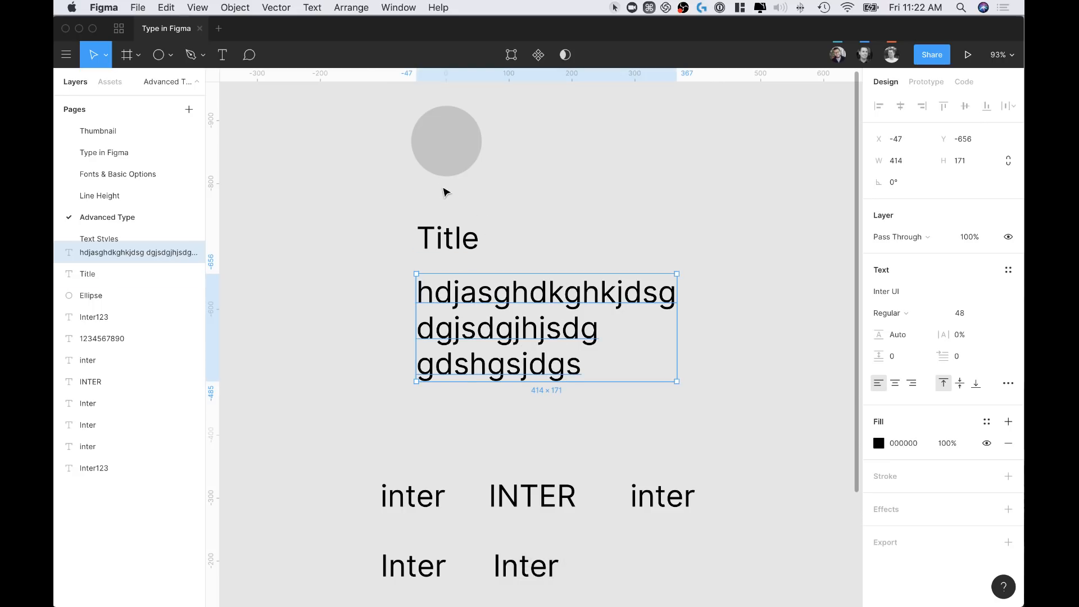
# Move the circle, title and paragraph card up and duplicate it to the right
pyautogui.moveTo(395, 105); pyautogui.dragTo(525, 307)
pyautogui.hscroll(2, 653, 335)
pyautogui.scroll(1, 653, 335)
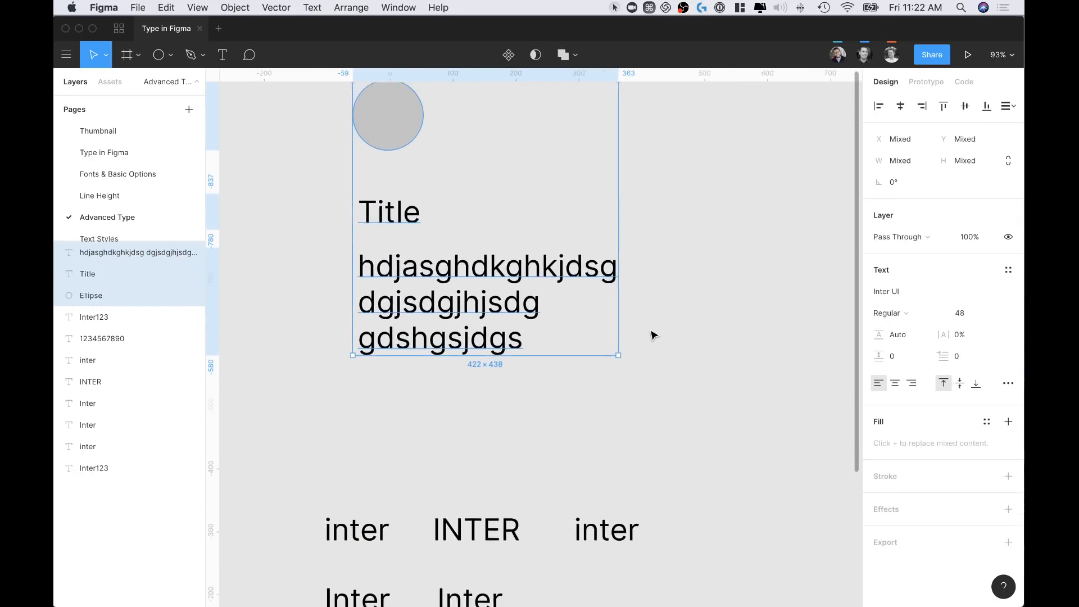
pyautogui.scroll(-2, 652, 335)
pyautogui.click(489, 309)
pyautogui.moveTo(370, 145); pyautogui.dragTo(709, 316)
pyautogui.click(648, 369)
pyautogui.hscroll(3, 629, 373)
pyautogui.scroll(-1, 629, 374)
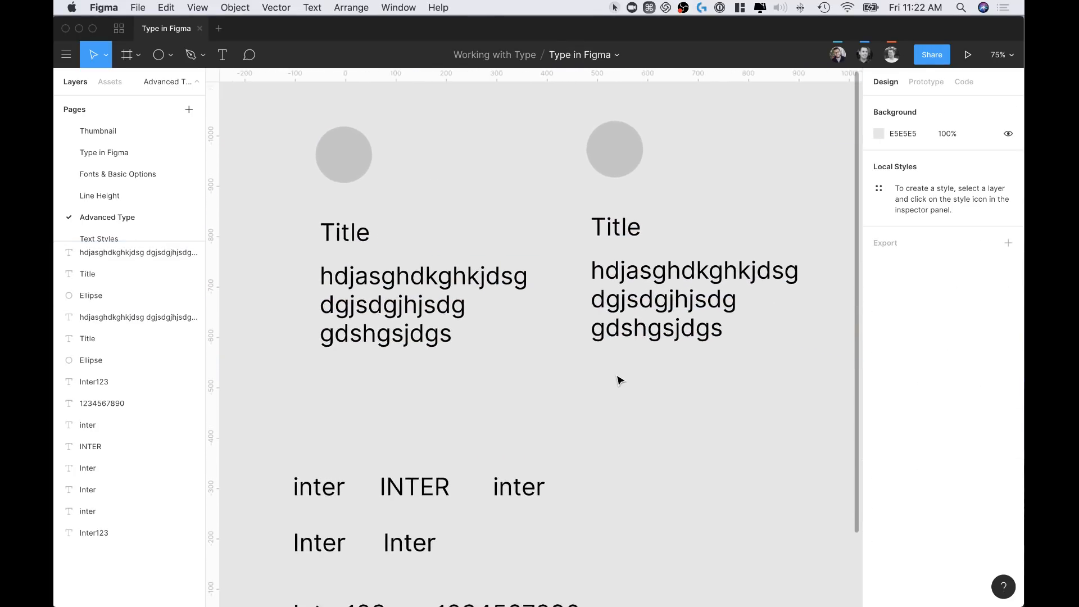
pyautogui.click(401, 272)
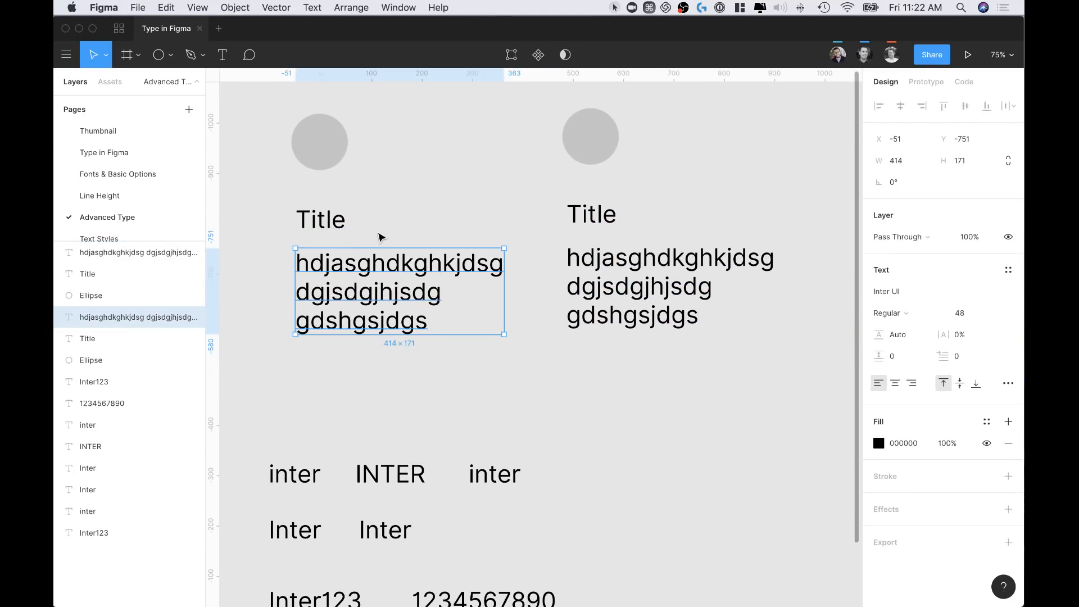
pyautogui.hscroll(-3, 388, 168)
pyautogui.scroll(-1, 388, 169)
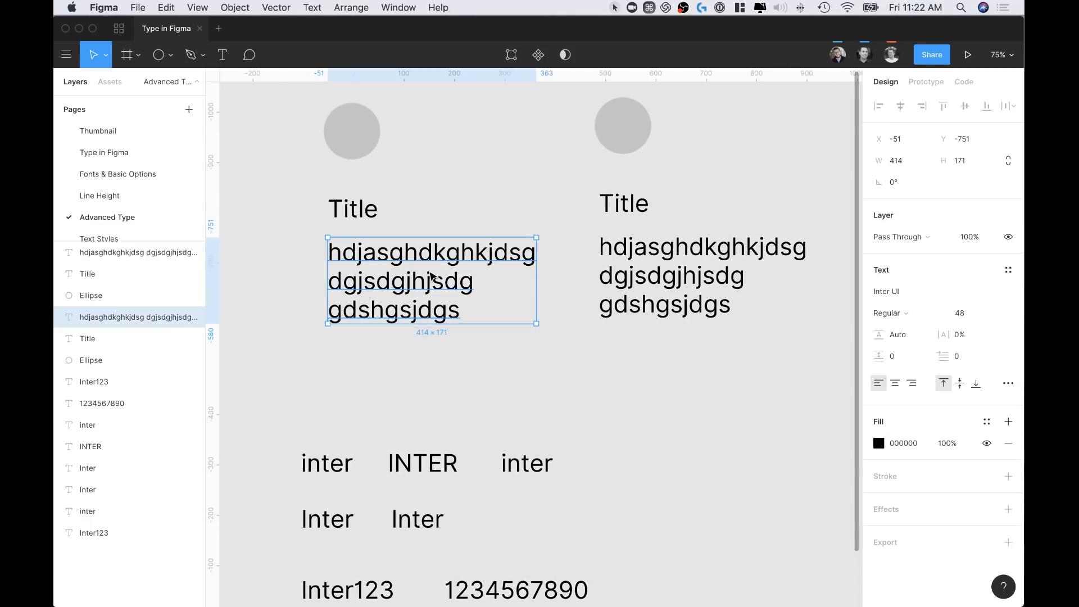
# Set the left paragraph's width to 400 and make it a fixed-size text box
pyautogui.click(896, 162)
pyautogui.write('400')
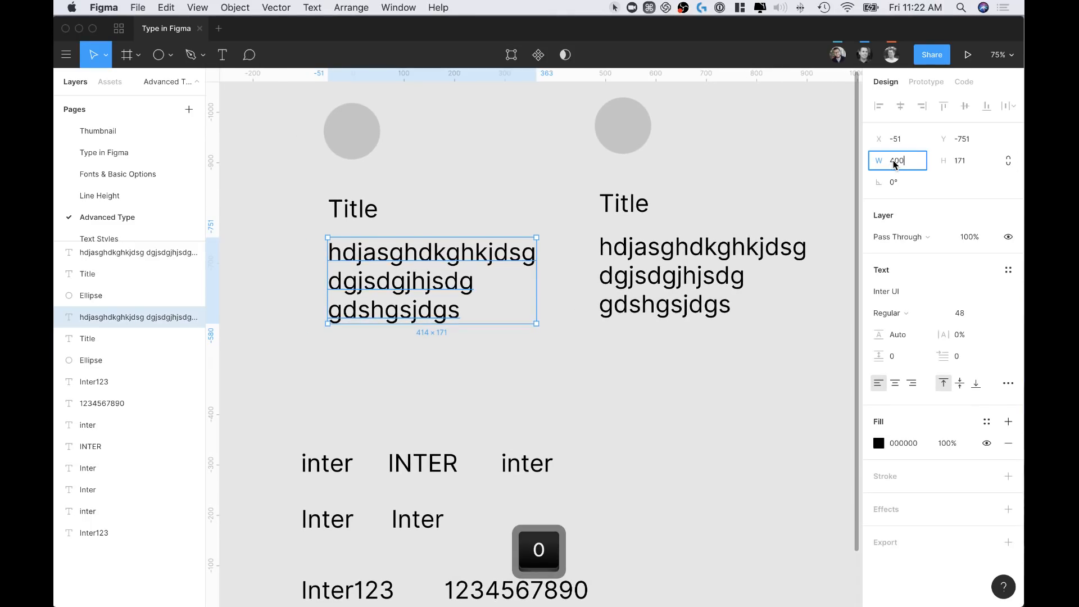
pyautogui.press('Return')
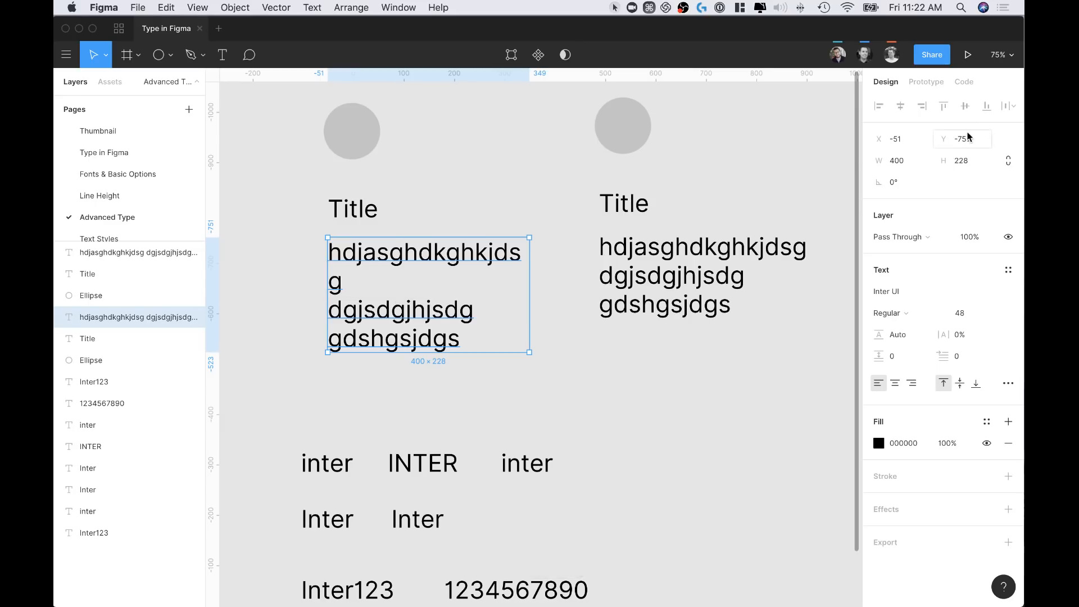
pyautogui.click(1008, 383)
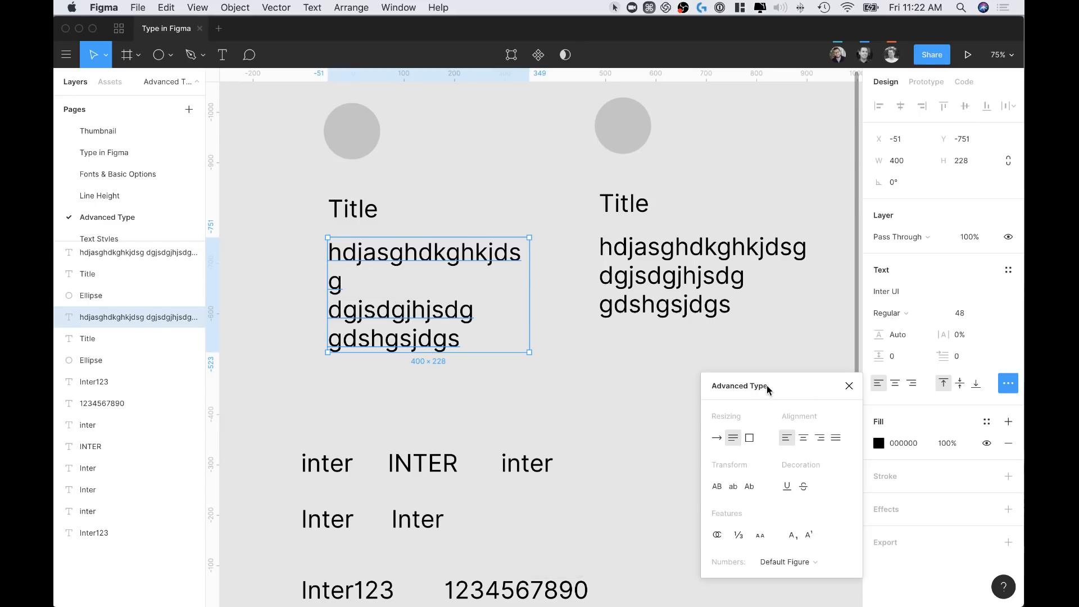
pyautogui.moveTo(768, 390); pyautogui.dragTo(746, 287)
pyautogui.click(726, 335)
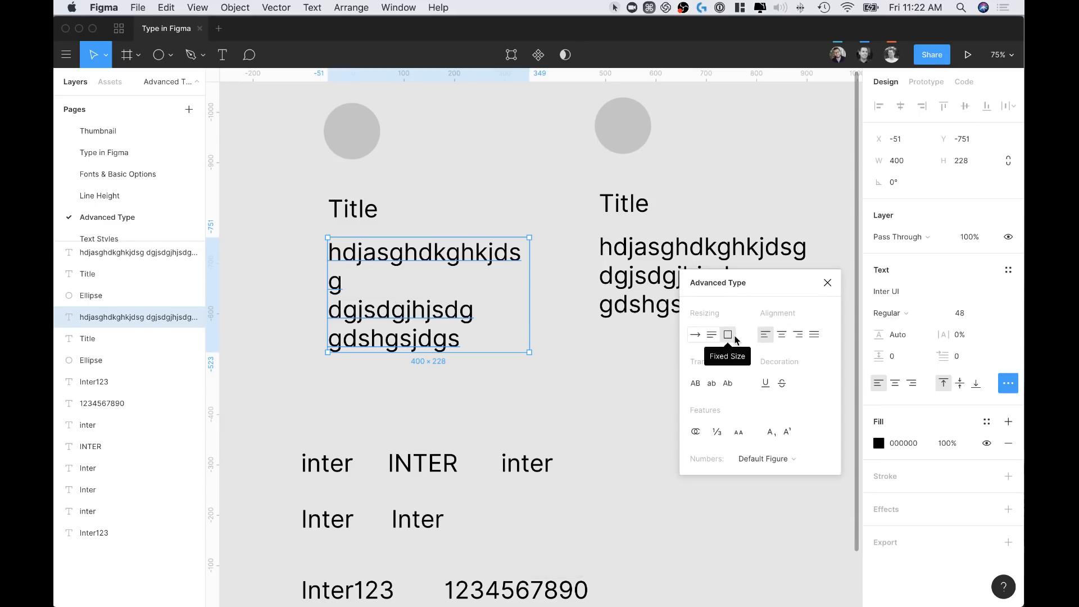
pyautogui.click(493, 320)
# Append 'jdhgjdgjhg' and a new line 'ghdjghjdghjdghdjhgdjg' to the paragraph
pyautogui.doubleClick(427, 333)
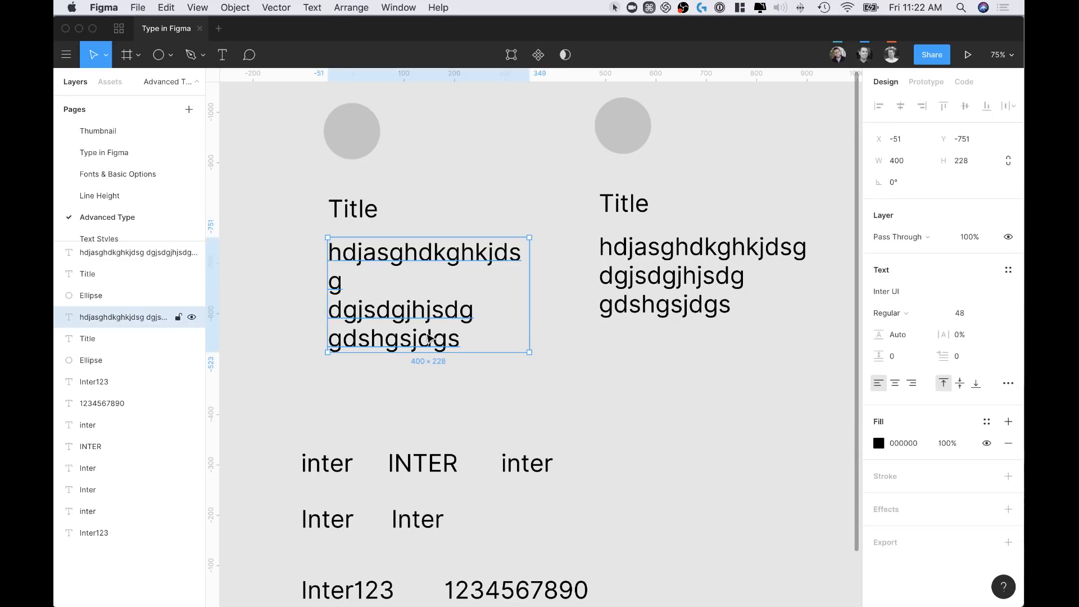
pyautogui.click(459, 340)
pyautogui.write('jdhgjdgjhg')
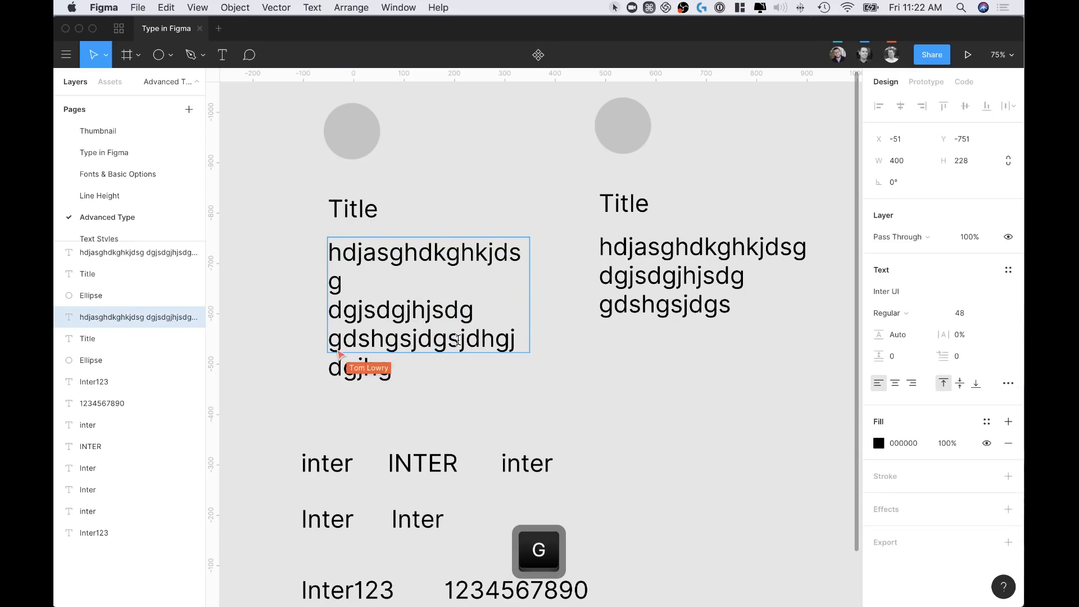
pyautogui.press('Return')
pyautogui.write('ghdj')
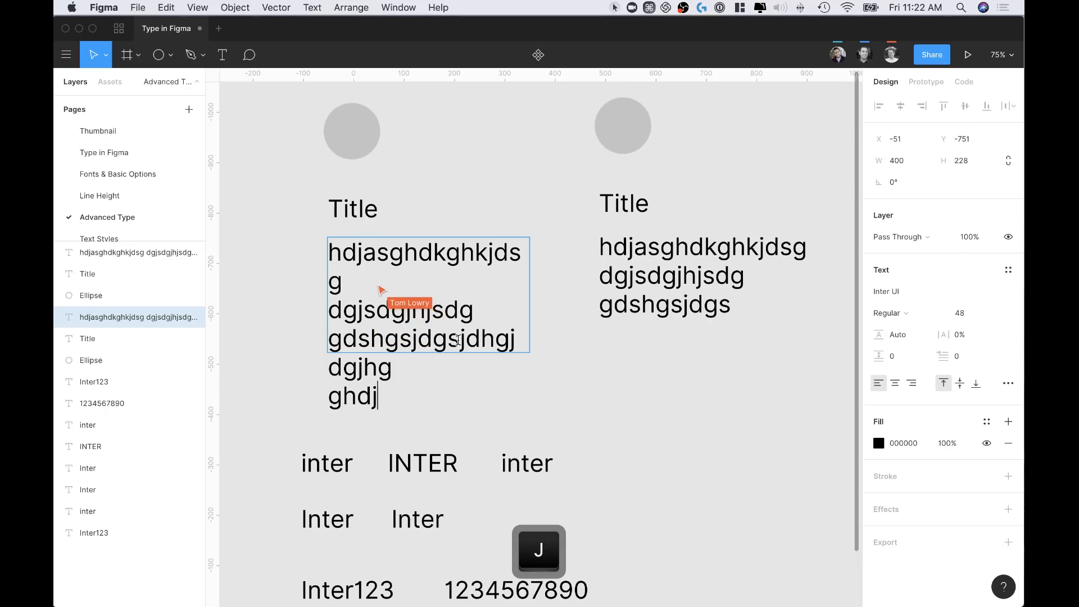
pyautogui.write('ghjdghjdghdjhgdjg')
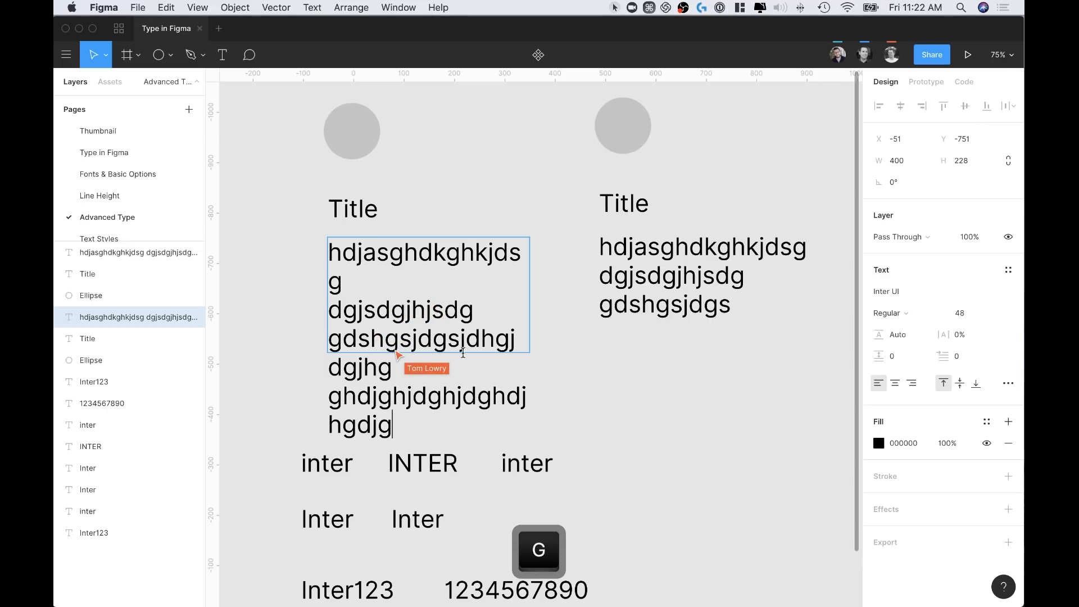
pyautogui.press('Escape')
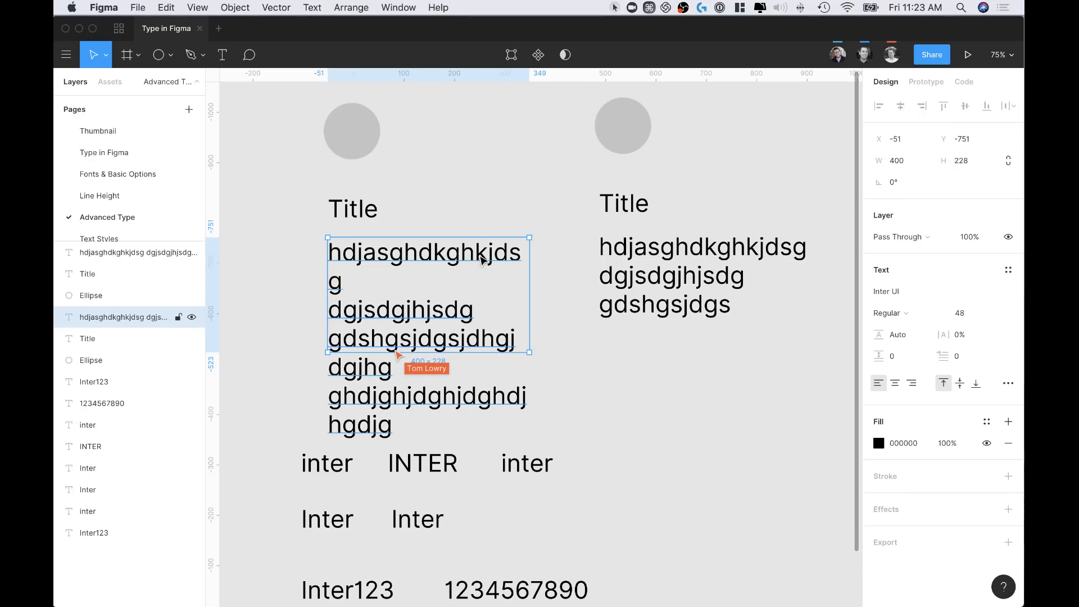
# Delete the paragraph's first four lines, leaving dgjhg, ghdjghjdghjdghdj and hgdjg
pyautogui.doubleClick(410, 322)
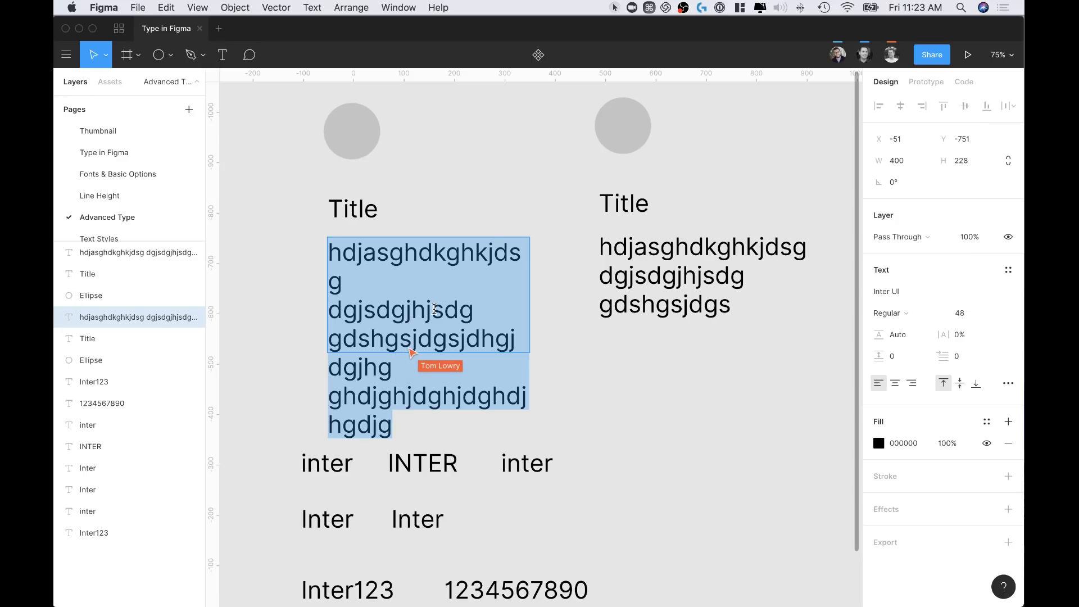
pyautogui.press('Escape')
pyautogui.doubleClick(485, 341)
pyautogui.moveTo(513, 339); pyautogui.dragTo(309, 238)
pyautogui.press('BackSpace')
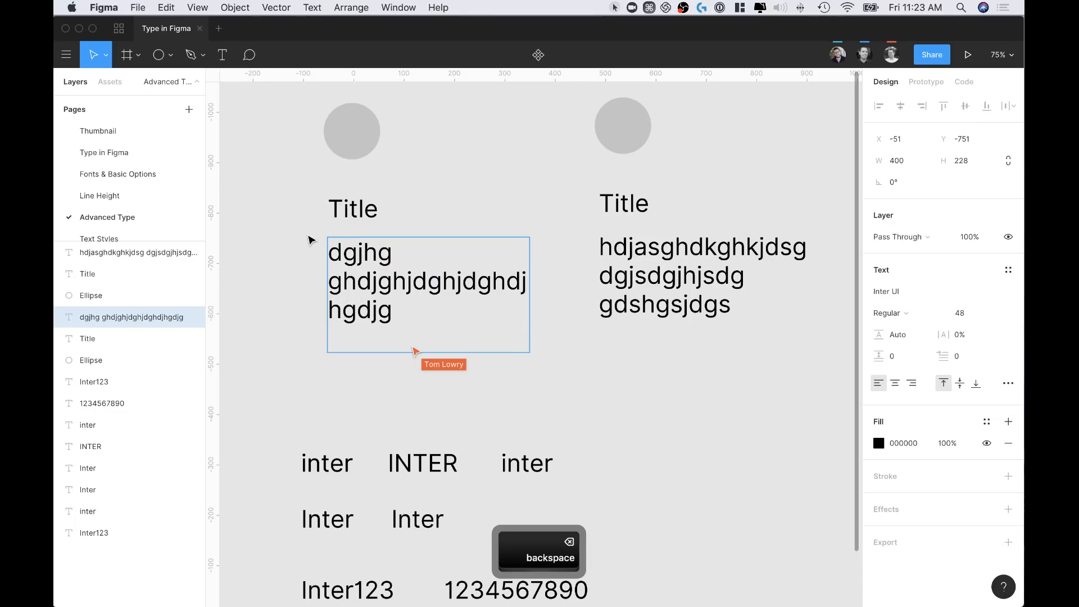
pyautogui.moveTo(422, 319); pyautogui.dragTo(332, 254)
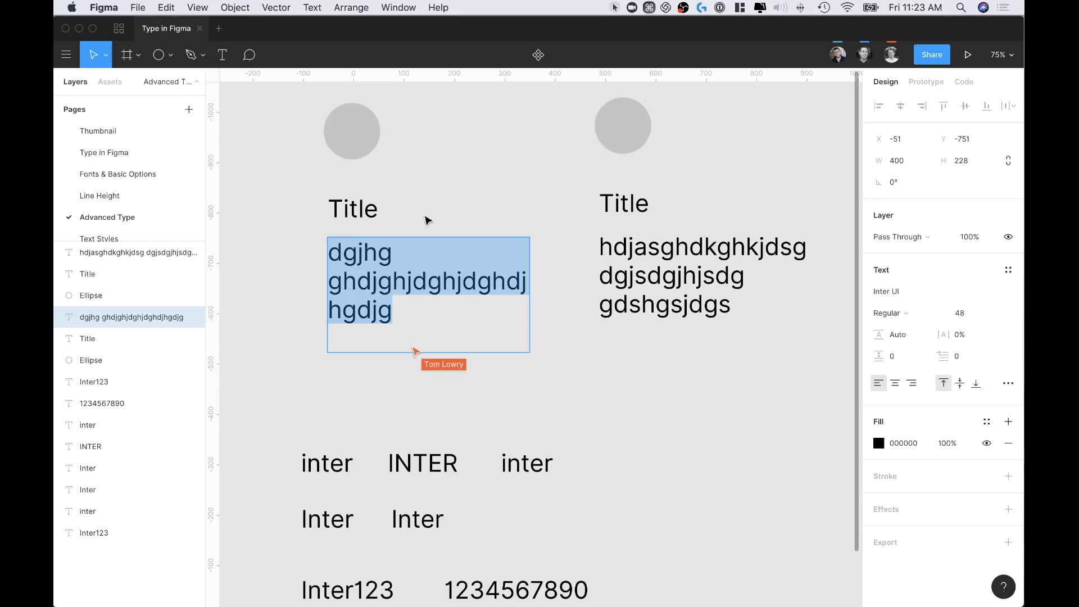
pyautogui.press('Escape')
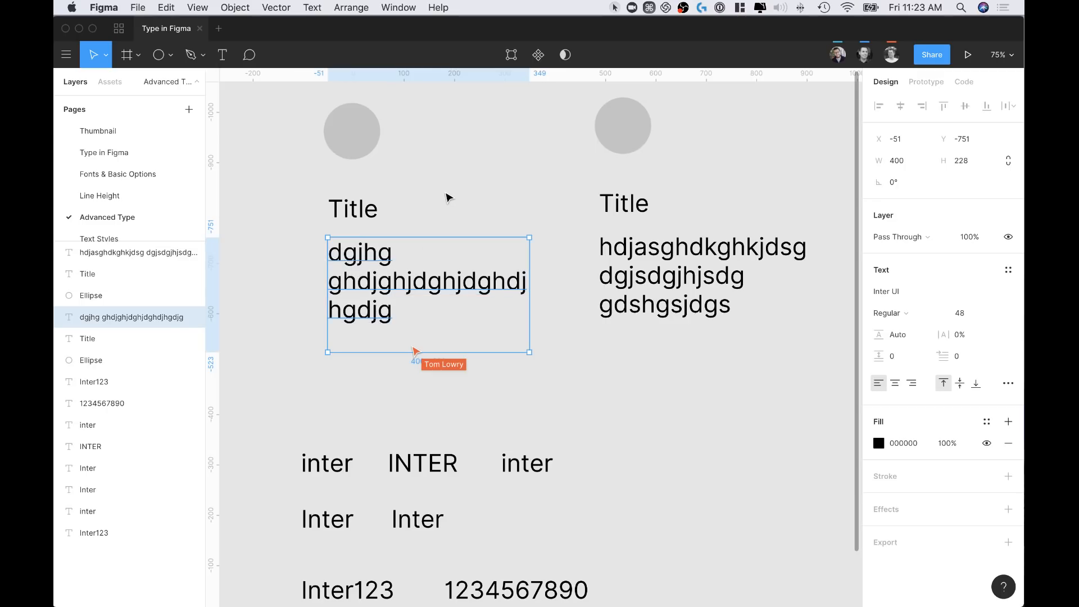
pyautogui.click(1009, 385)
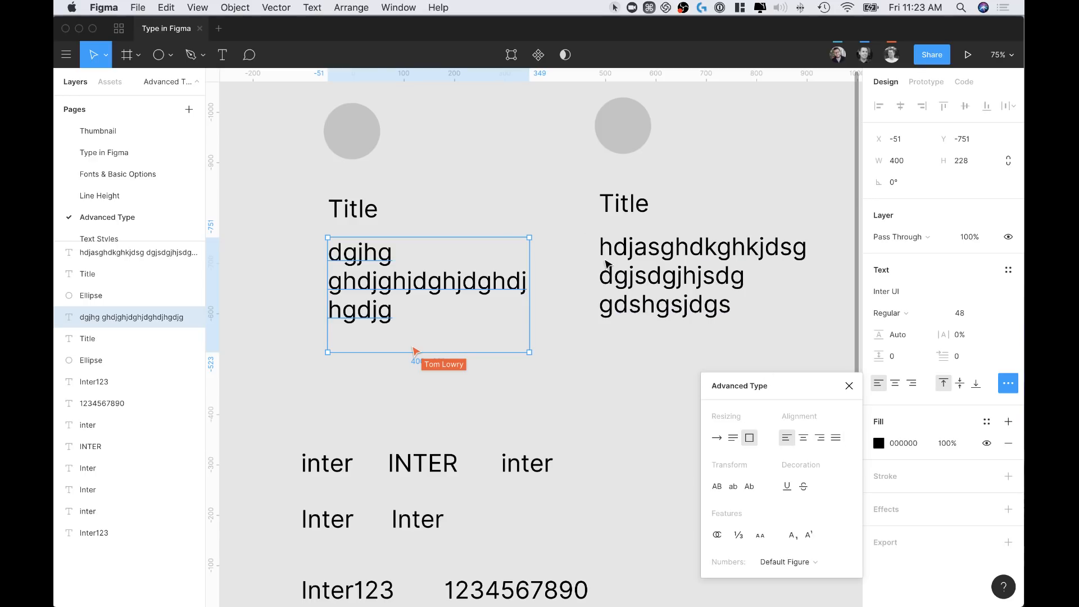
pyautogui.click(562, 343)
pyautogui.scroll(-5, 562, 342)
pyautogui.hscroll(-2, 561, 342)
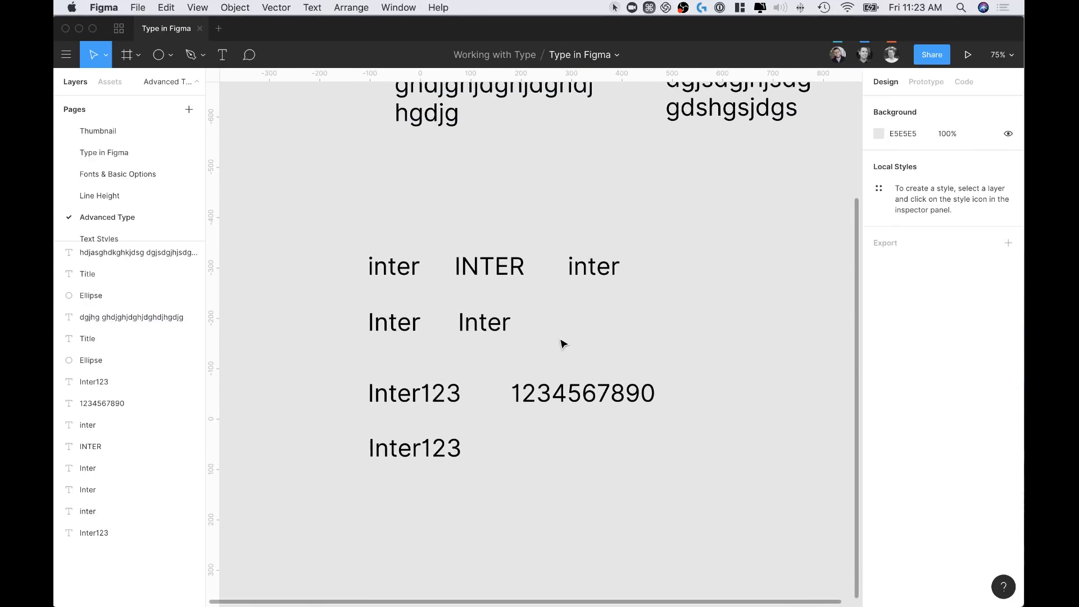
# Make the first inter sample all uppercase (INTER)
pyautogui.click(415, 267)
pyautogui.scroll(-3, 740, 285)
pyautogui.hscroll(-2, 741, 285)
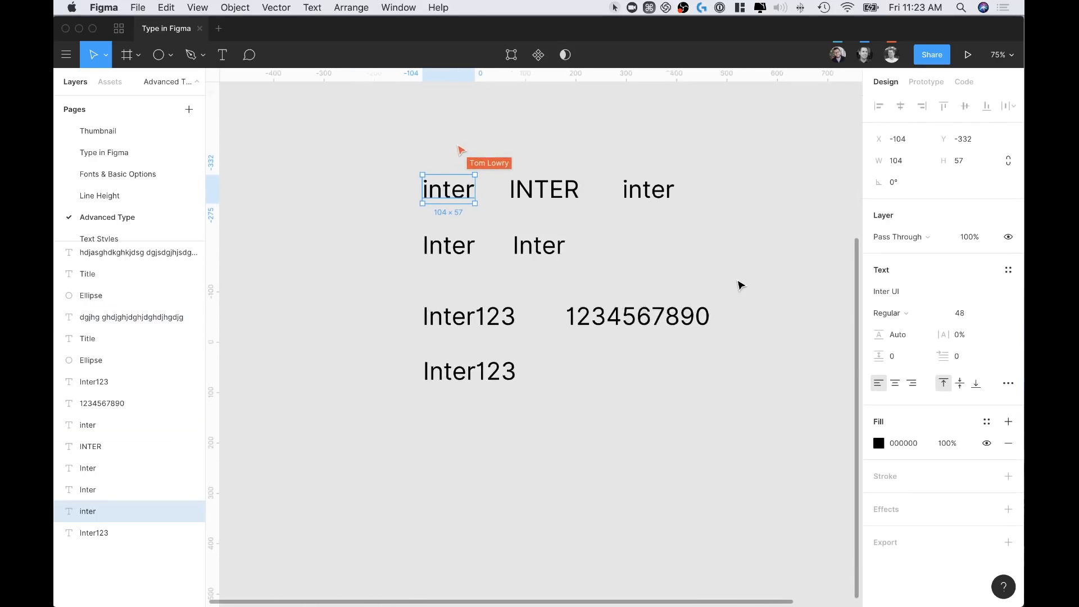
pyautogui.click(1007, 383)
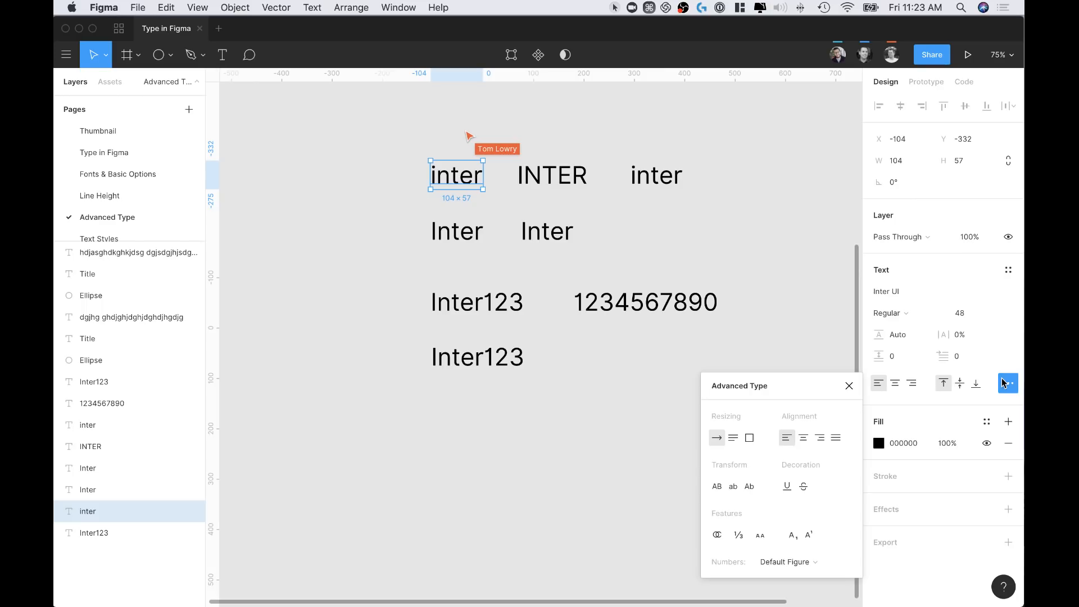
pyautogui.click(718, 488)
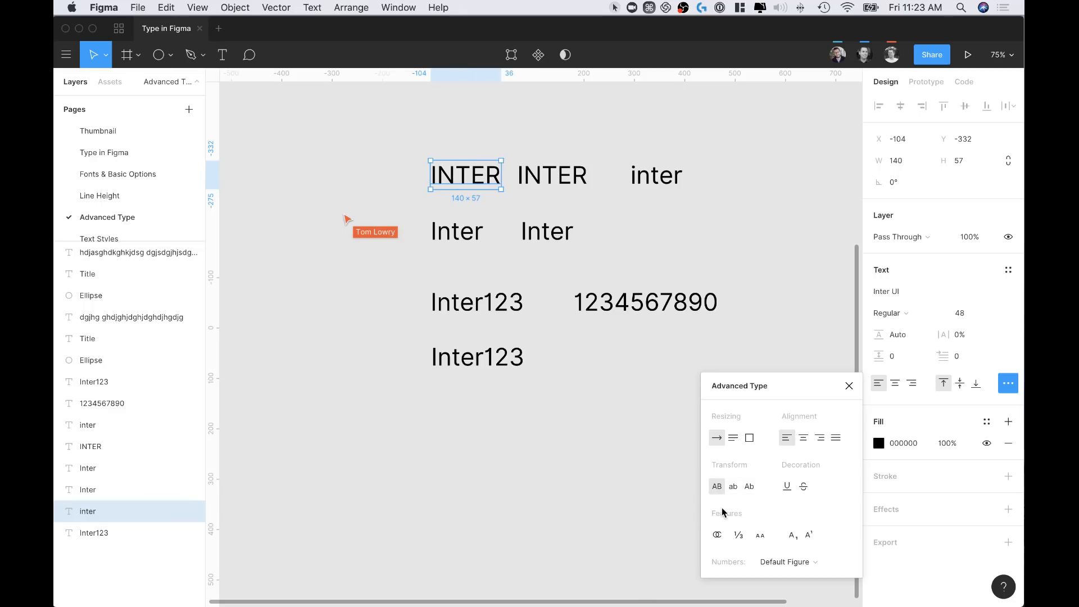
# Set the second word to lowercase and the third to title case
pyautogui.click(549, 174)
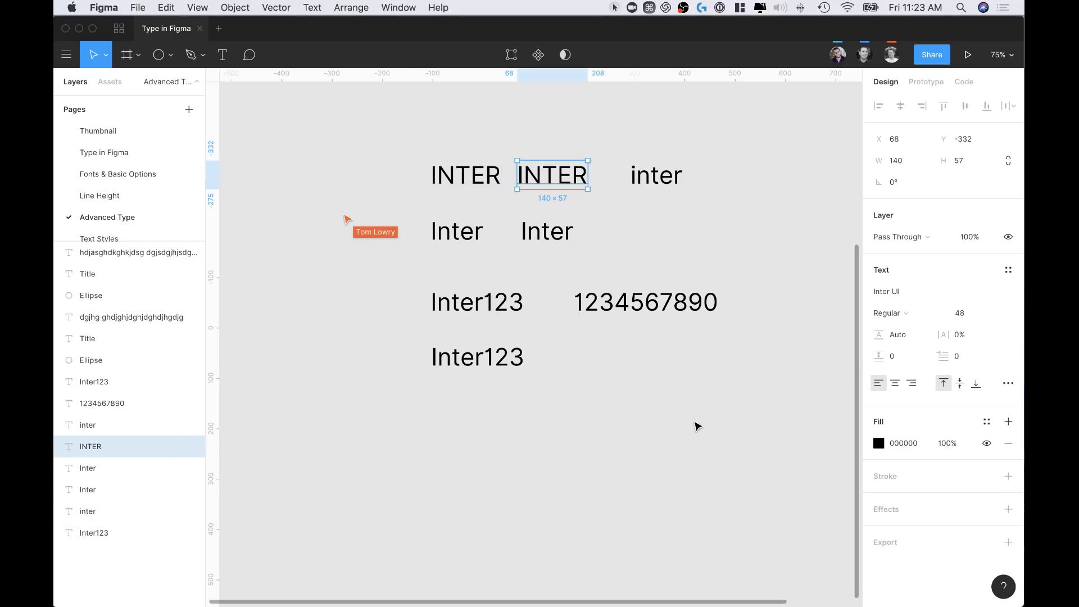
pyautogui.click(1008, 384)
pyautogui.click(737, 488)
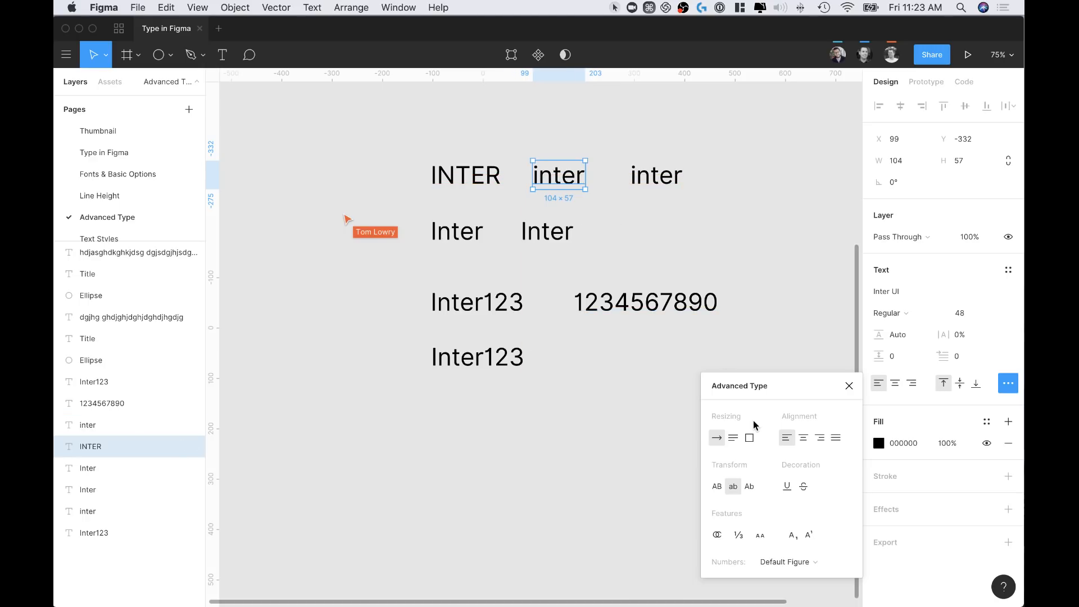
pyautogui.click(653, 175)
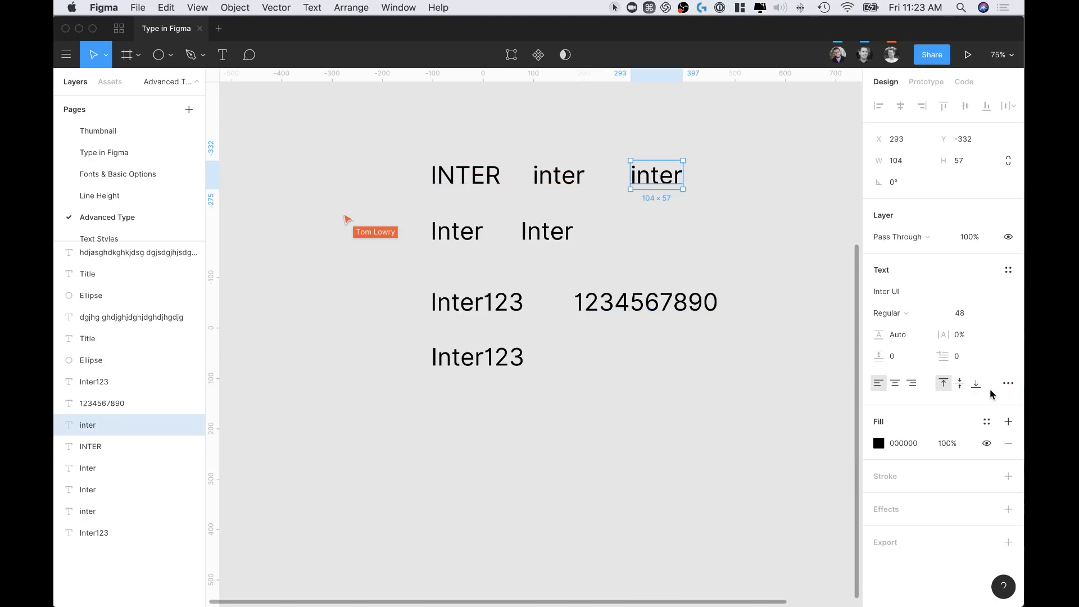
pyautogui.click(1008, 384)
pyautogui.click(749, 486)
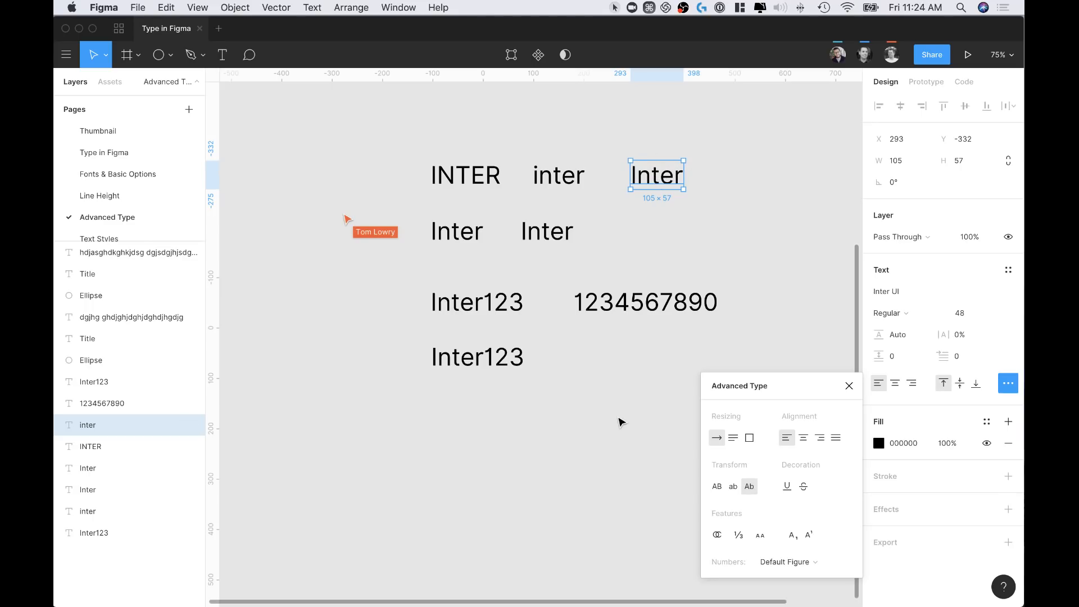
pyautogui.click(446, 230)
# Underline the first second-row Inter and strike through the Inter beside it
pyautogui.click(1008, 385)
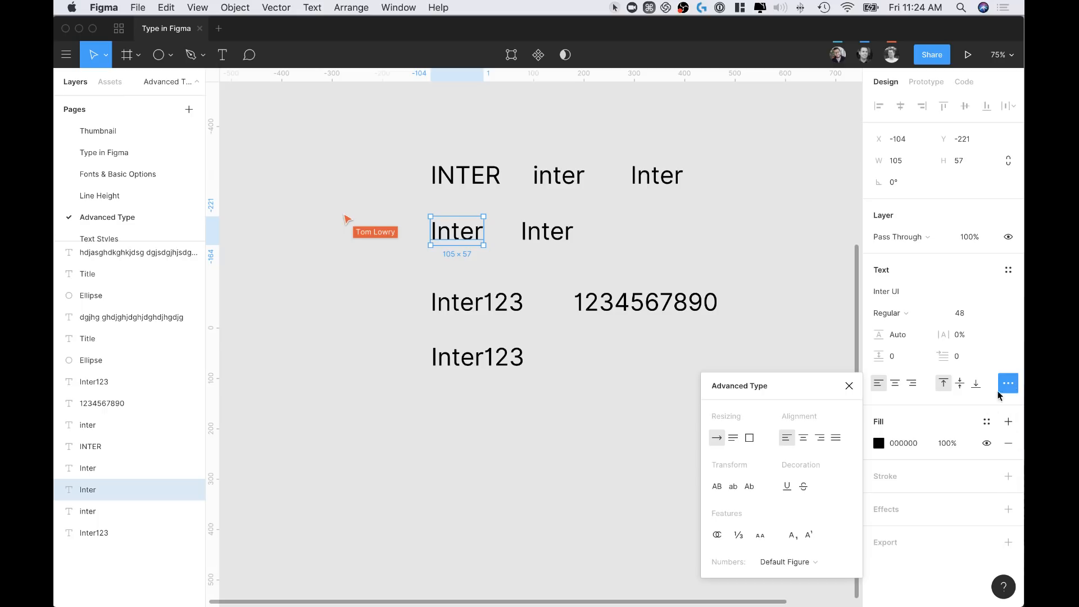
pyautogui.click(787, 488)
pyautogui.click(553, 238)
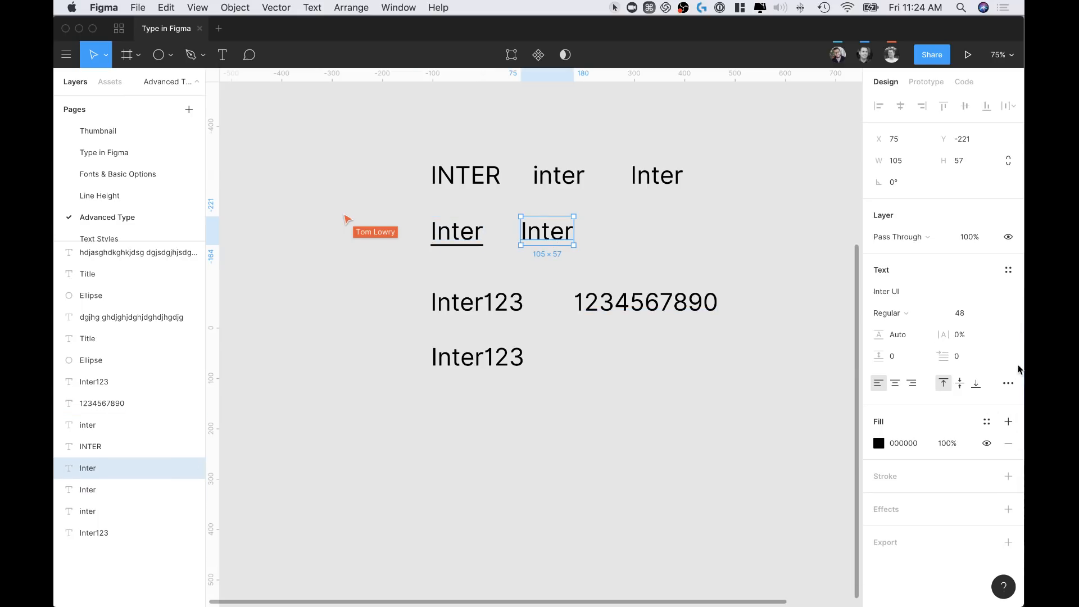
pyautogui.click(1009, 383)
pyautogui.click(805, 486)
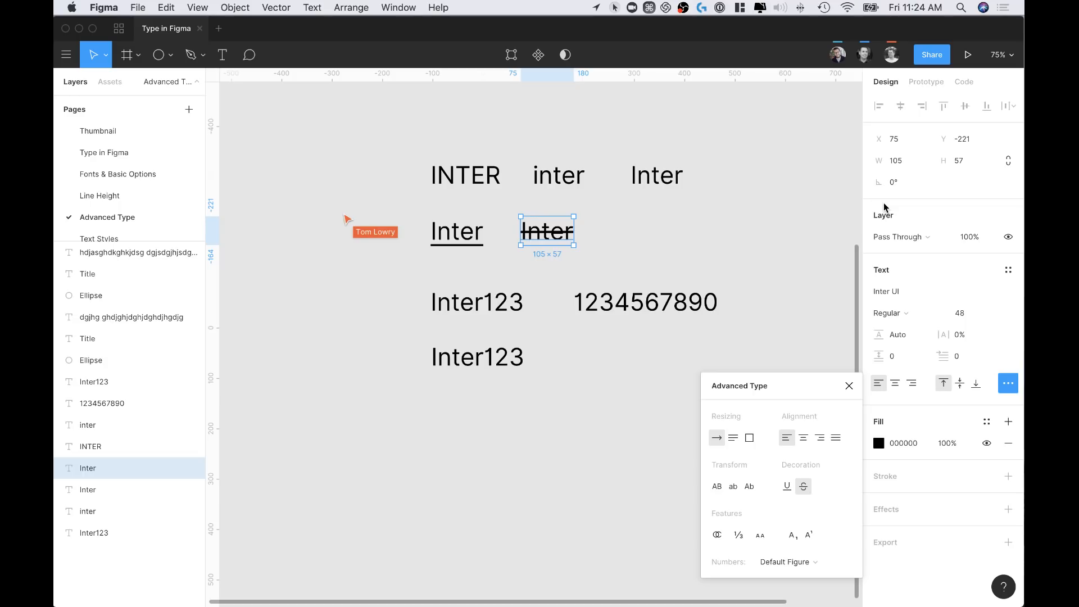
# Deselect, then select the underlined and struck-through Inters in turn to compare them
pyautogui.click(640, 264)
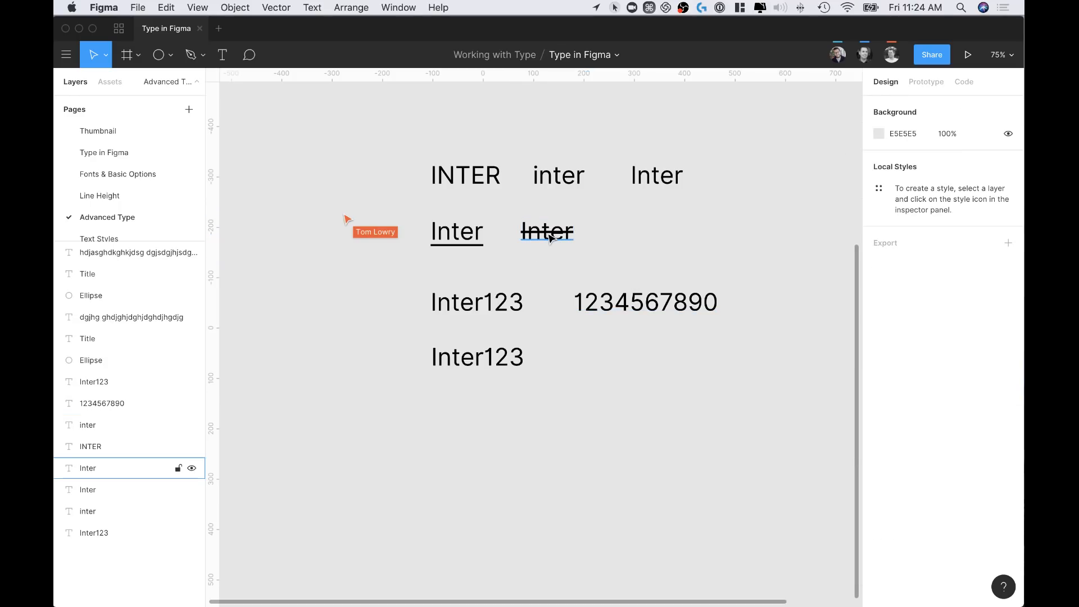
pyautogui.click(475, 237)
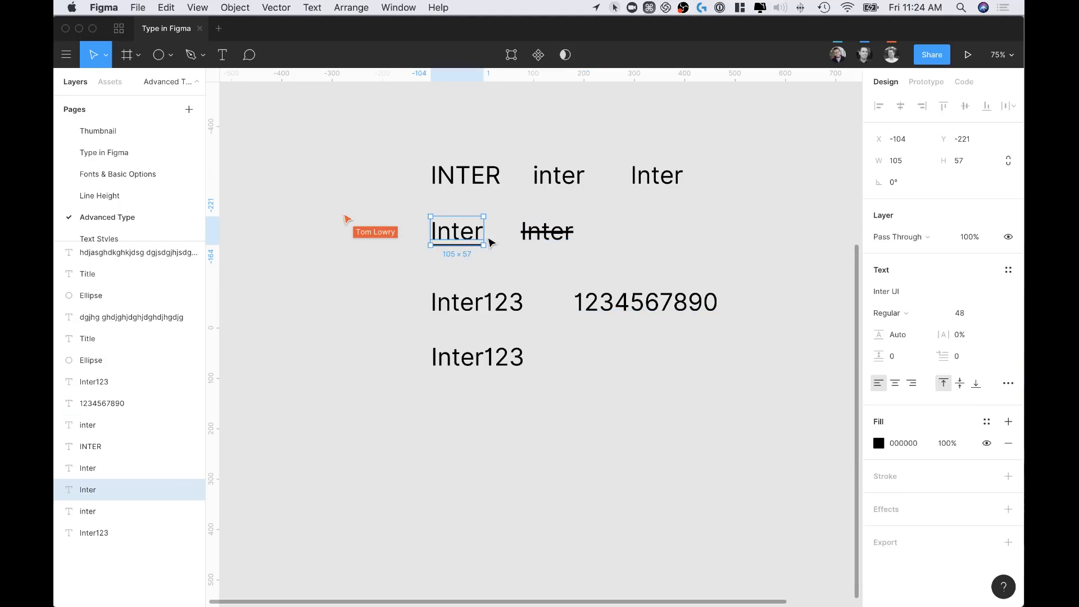
pyautogui.click(557, 233)
pyautogui.click(458, 233)
# Copy the top-right Inter to the second row's right end and make it Extra Bold
pyautogui.click(669, 176)
pyautogui.press('alt')
pyautogui.moveTo(670, 179); pyautogui.dragTo(720, 246)
pyautogui.press('super+b')
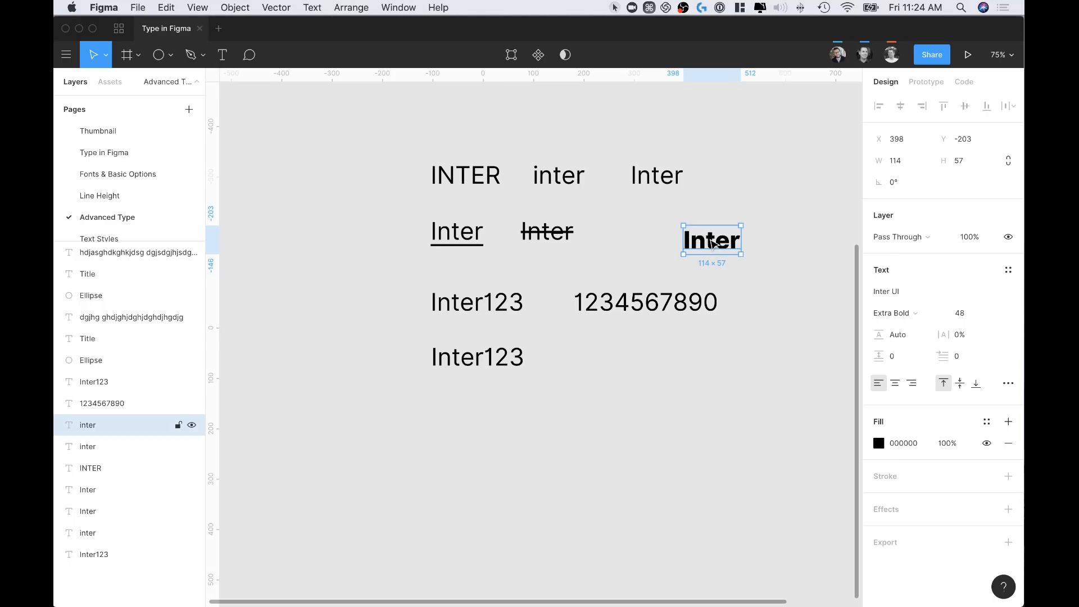
# Try Cmd+U and toggle italic on and off on the bold copy, then deselect it
pyautogui.press('super+u')
pyautogui.press('super+u')
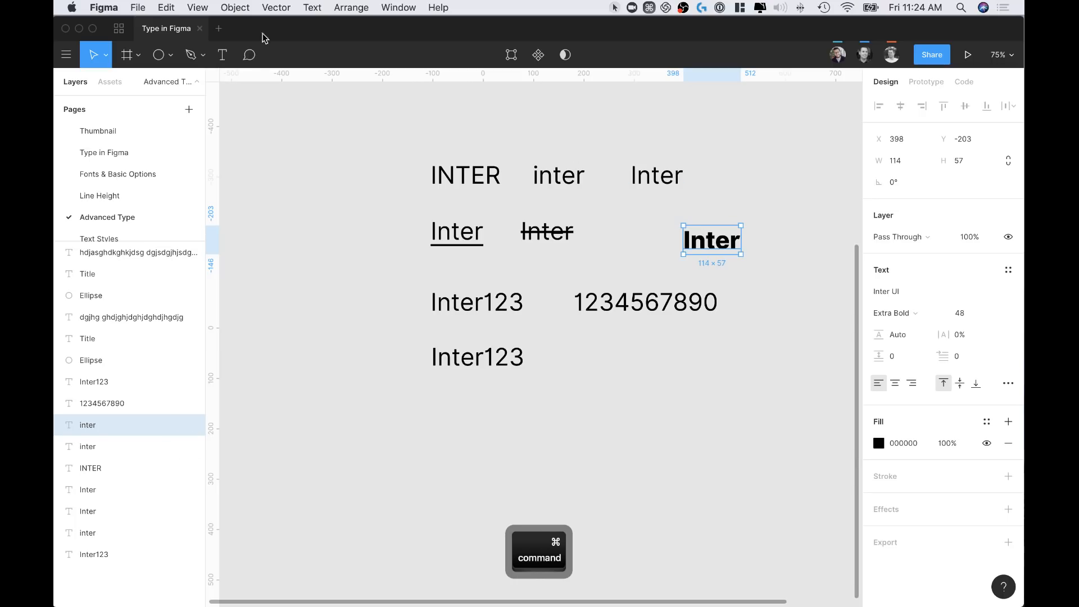
pyautogui.click(322, 3)
pyautogui.click(382, 255)
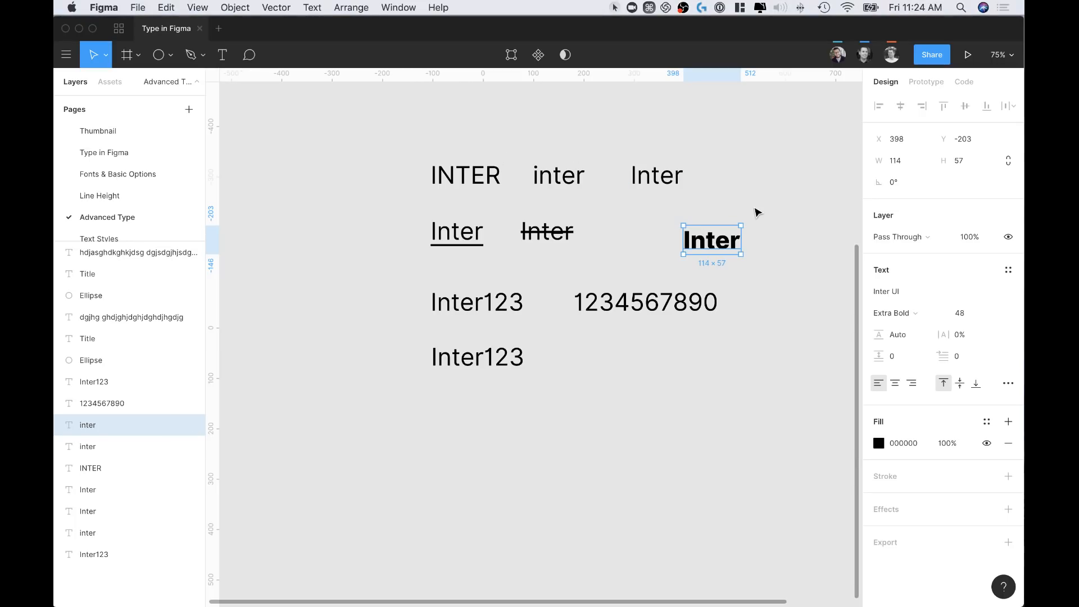
pyautogui.click(312, 7)
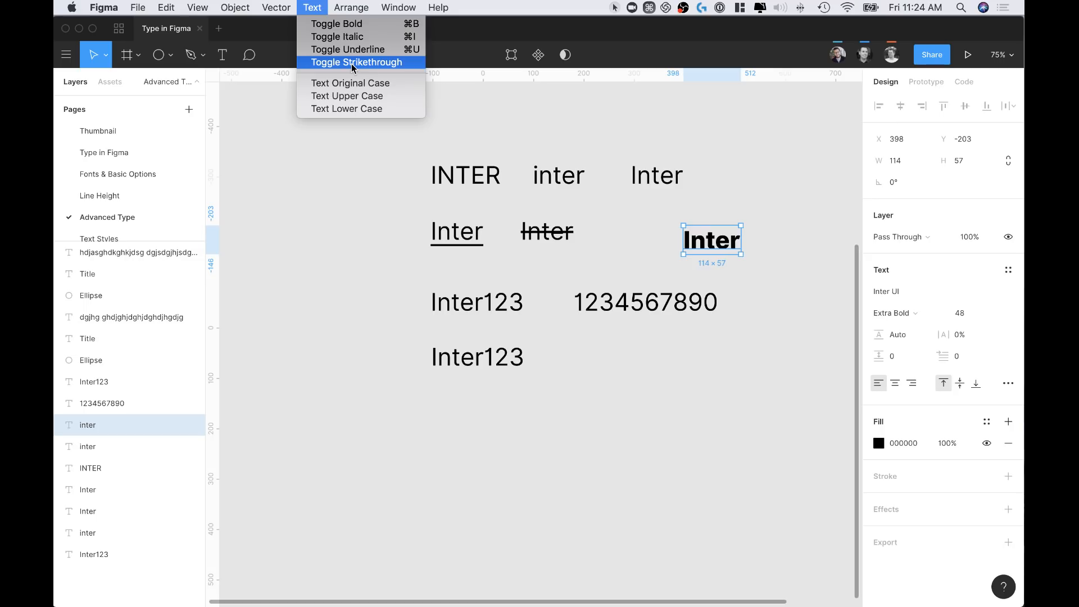
pyautogui.click(319, 249)
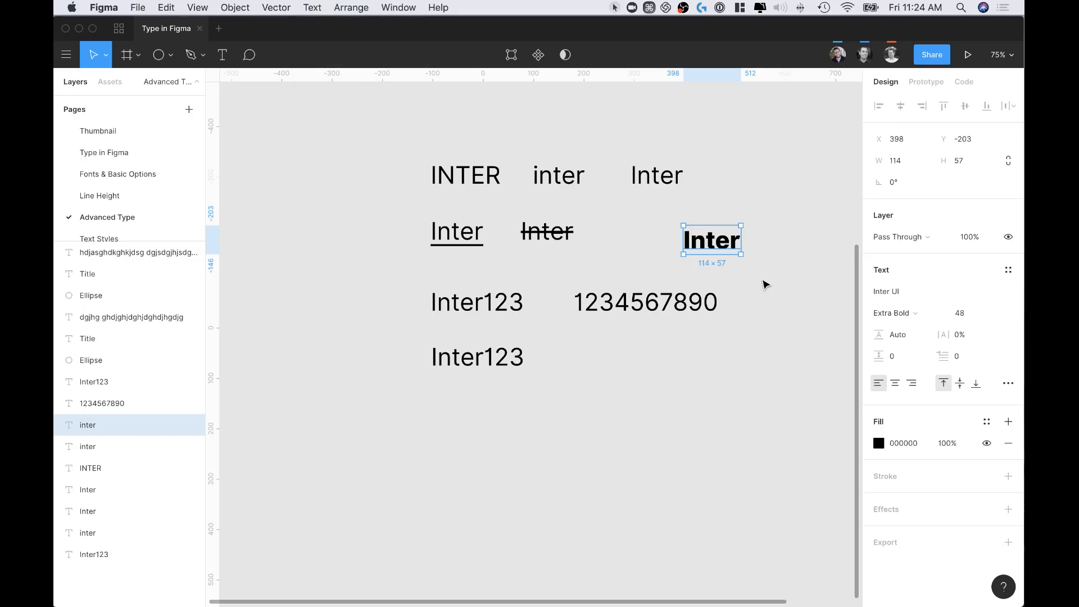
pyautogui.press('super+i')
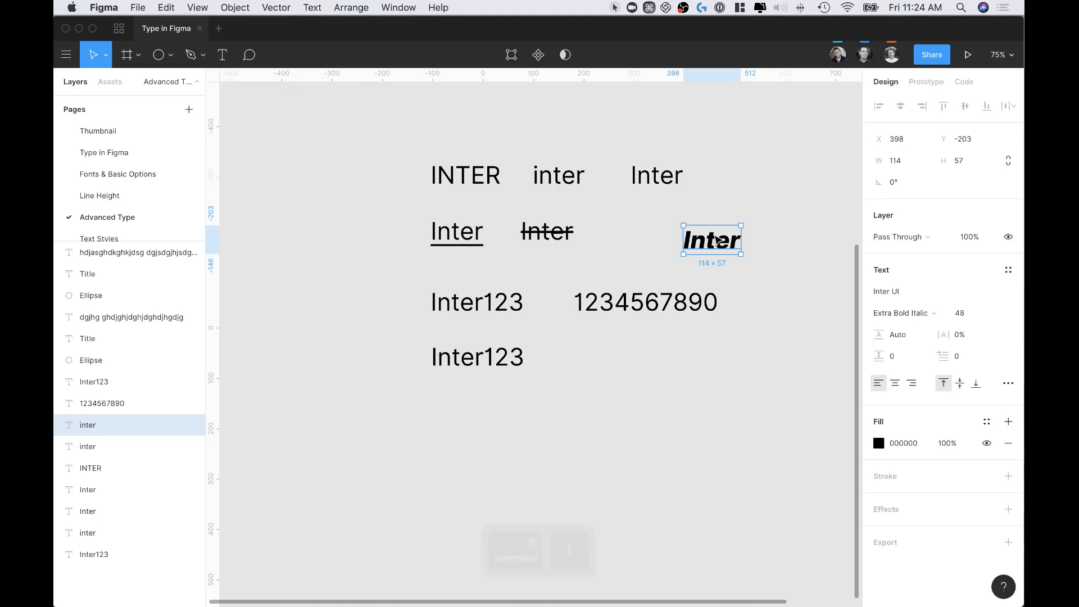
pyautogui.press('super+i')
pyautogui.click(722, 221)
# Make the digits 123 in the first Inter123 subscript
pyautogui.scroll(-5, 706, 228)
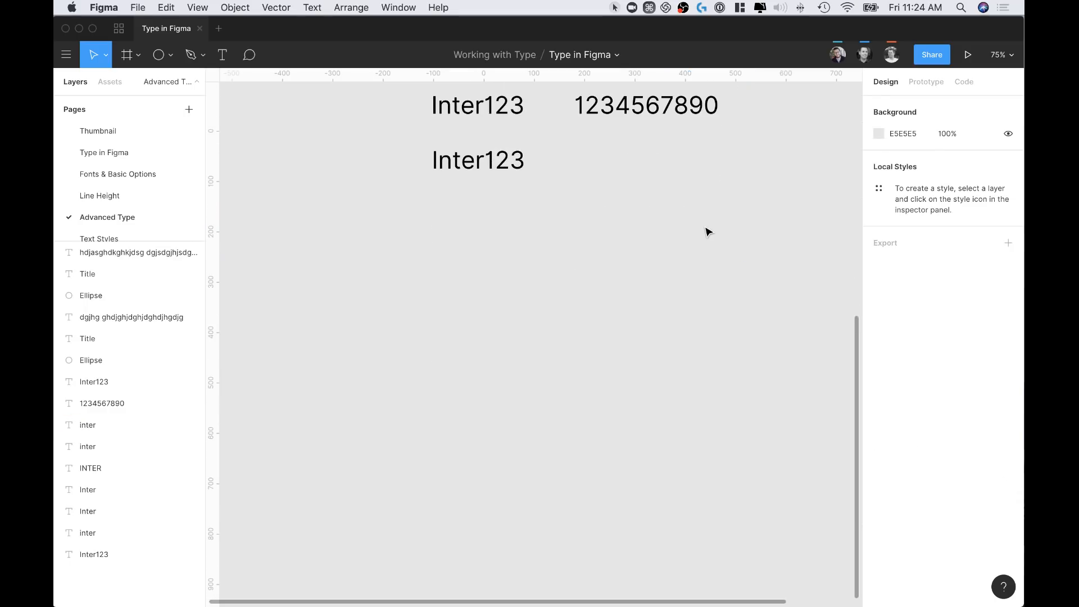
pyautogui.scroll(2, 700, 222)
pyautogui.click(498, 204)
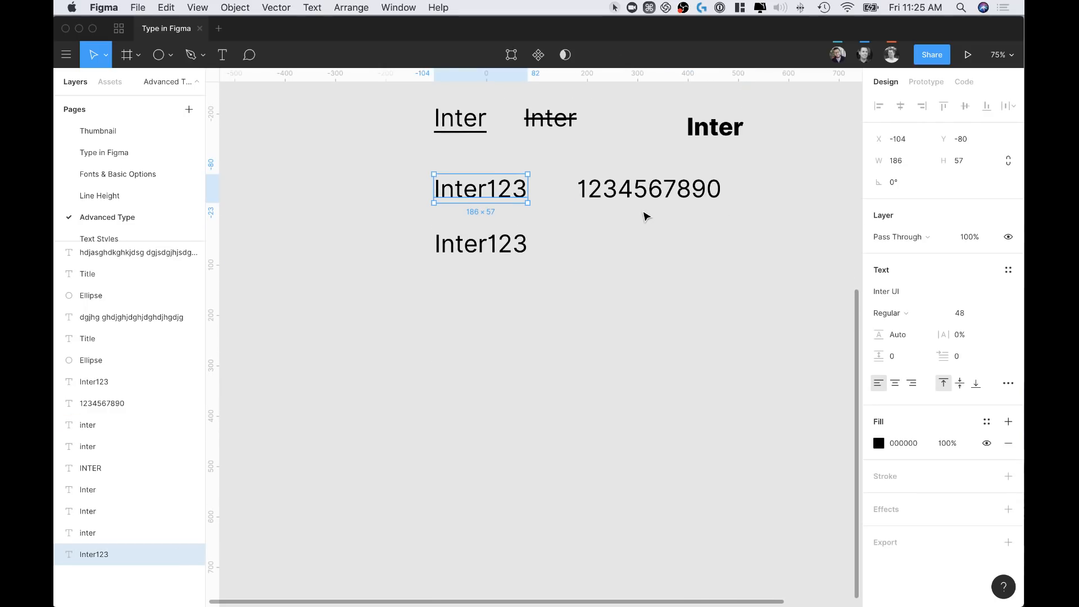
pyautogui.click(1009, 383)
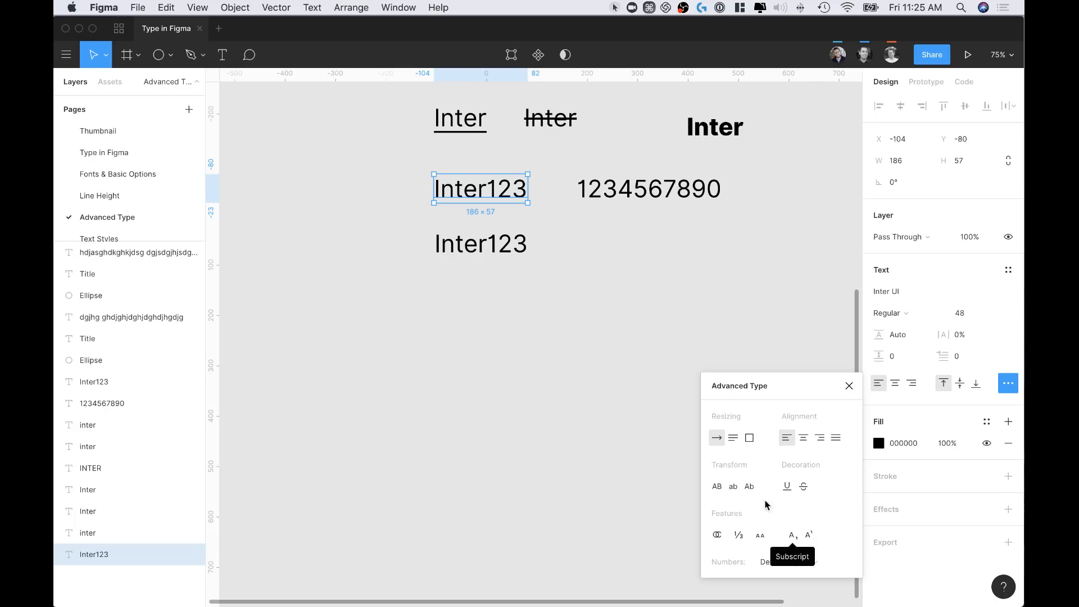
pyautogui.doubleClick(494, 190)
pyautogui.moveTo(488, 190); pyautogui.dragTo(537, 195)
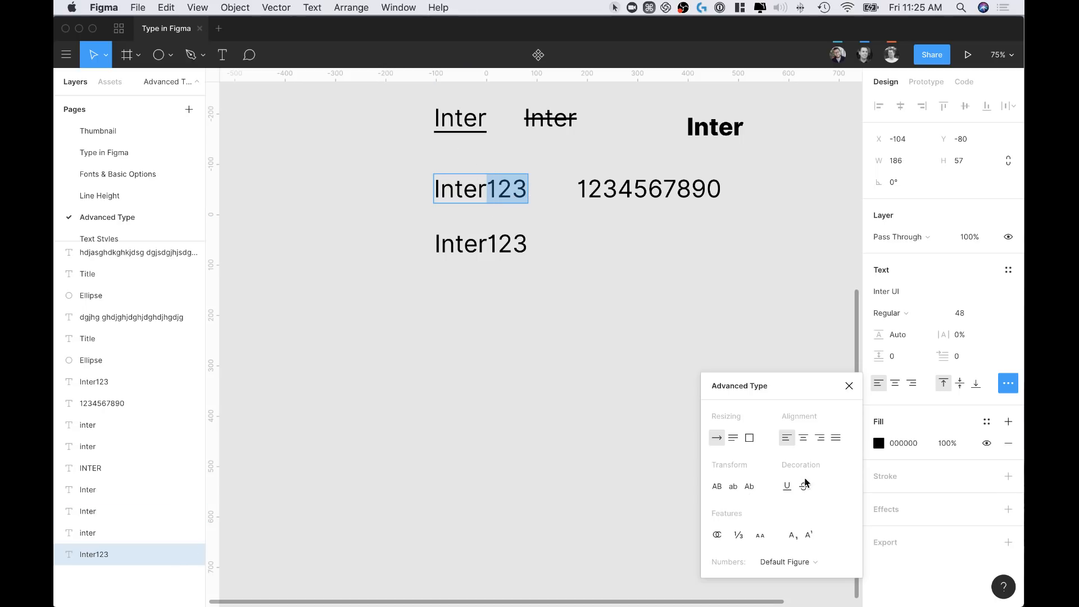
pyautogui.click(793, 537)
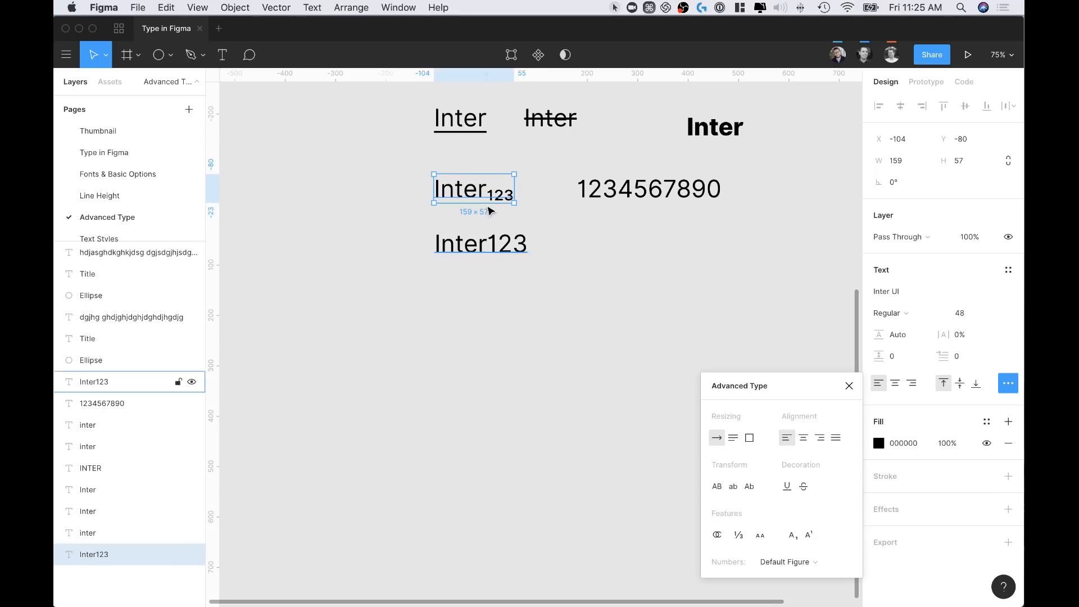
# Edit the second Inter123 and select its digits 123, then leave editing
pyautogui.click(495, 251)
pyautogui.doubleClick(495, 250)
pyautogui.click(498, 249)
pyautogui.doubleClick(499, 249)
pyautogui.click(500, 248)
pyautogui.moveTo(488, 248); pyautogui.dragTo(531, 246)
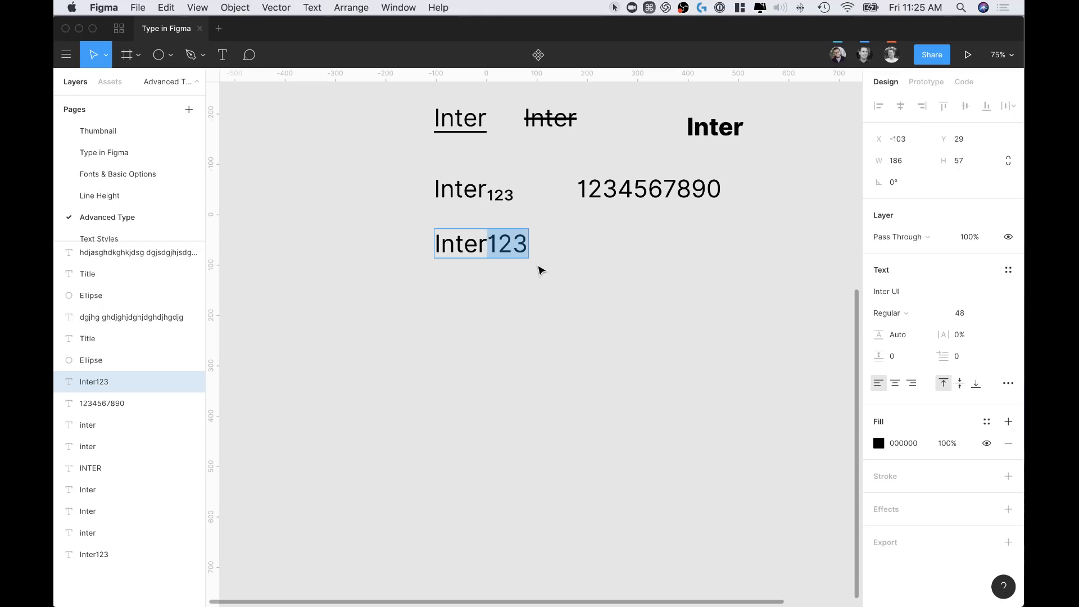
pyautogui.press('Escape')
# Make the second Inter123's digits superscript and nudge it slightly left and down
pyautogui.doubleClick(496, 243)
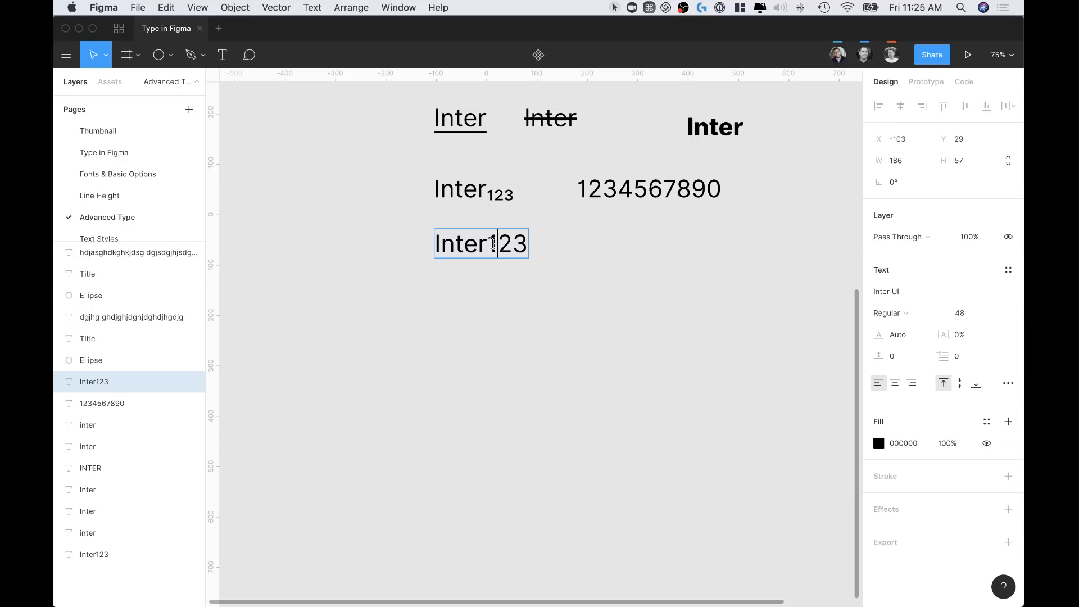
pyautogui.doubleClick(524, 242)
pyautogui.moveTo(488, 245); pyautogui.dragTo(529, 244)
pyautogui.click(1008, 383)
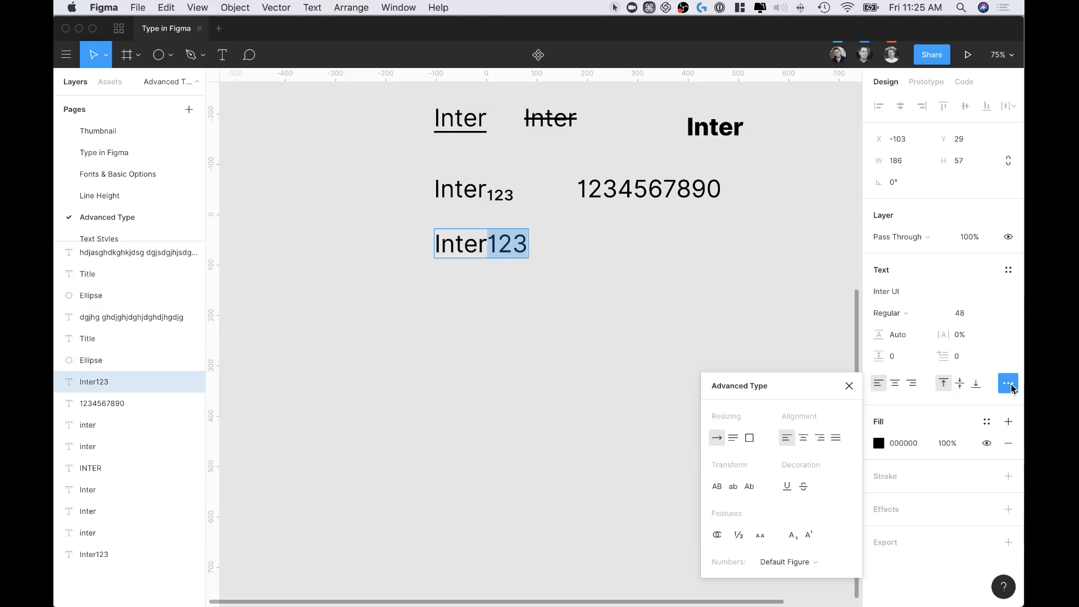
pyautogui.click(809, 534)
pyautogui.click(556, 284)
pyautogui.moveTo(470, 250); pyautogui.dragTo(465, 257)
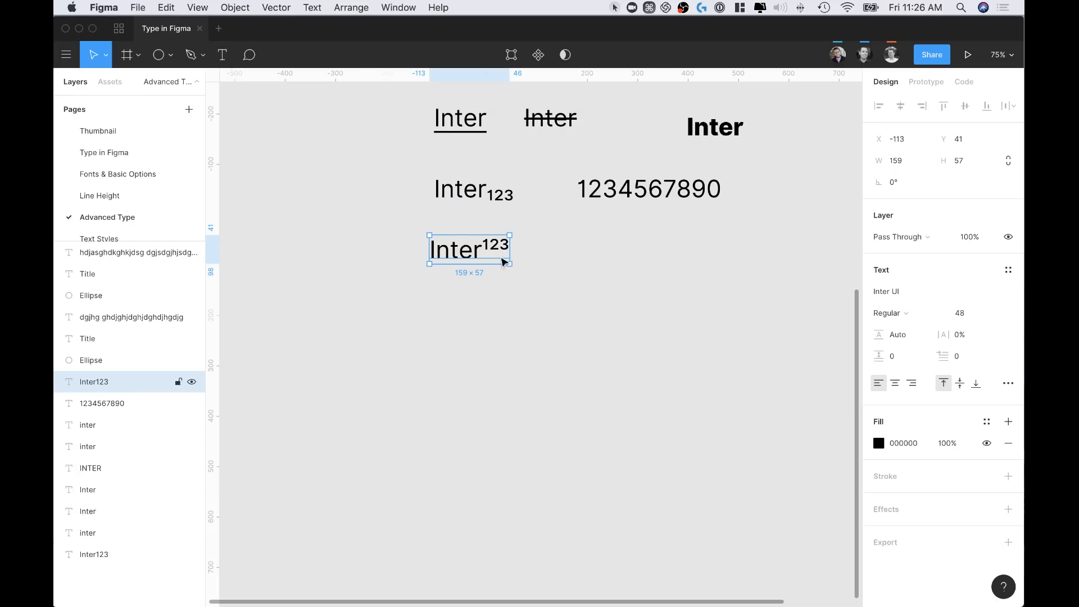
pyautogui.scroll(2, 562, 225)
pyautogui.hscroll(2, 562, 225)
pyautogui.click(647, 213)
pyautogui.scroll(2, 737, 236)
pyautogui.hscroll(2, 737, 236)
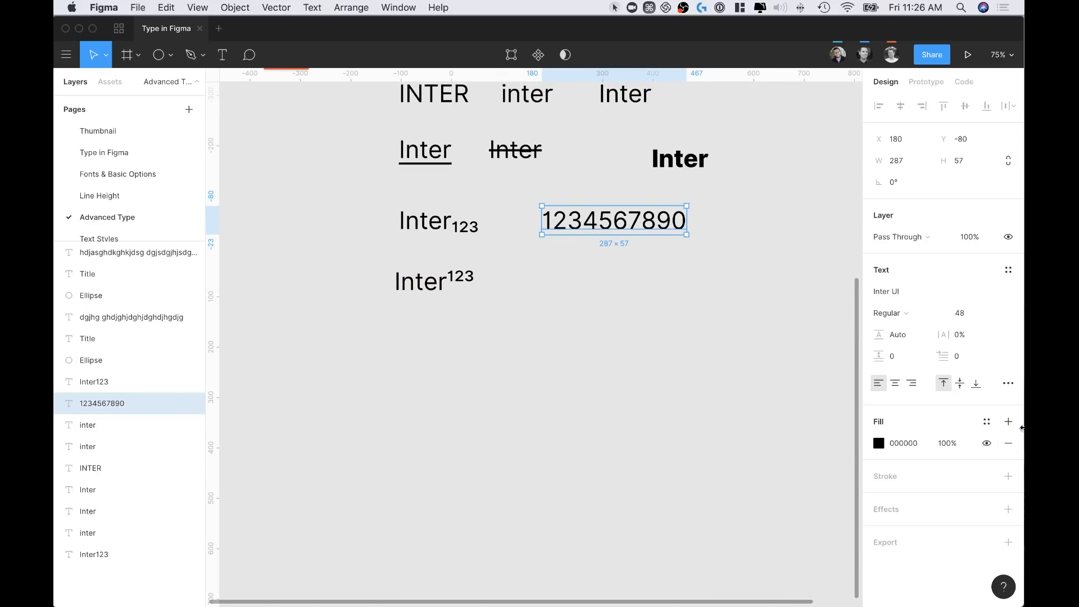
pyautogui.click(1008, 383)
pyautogui.click(790, 562)
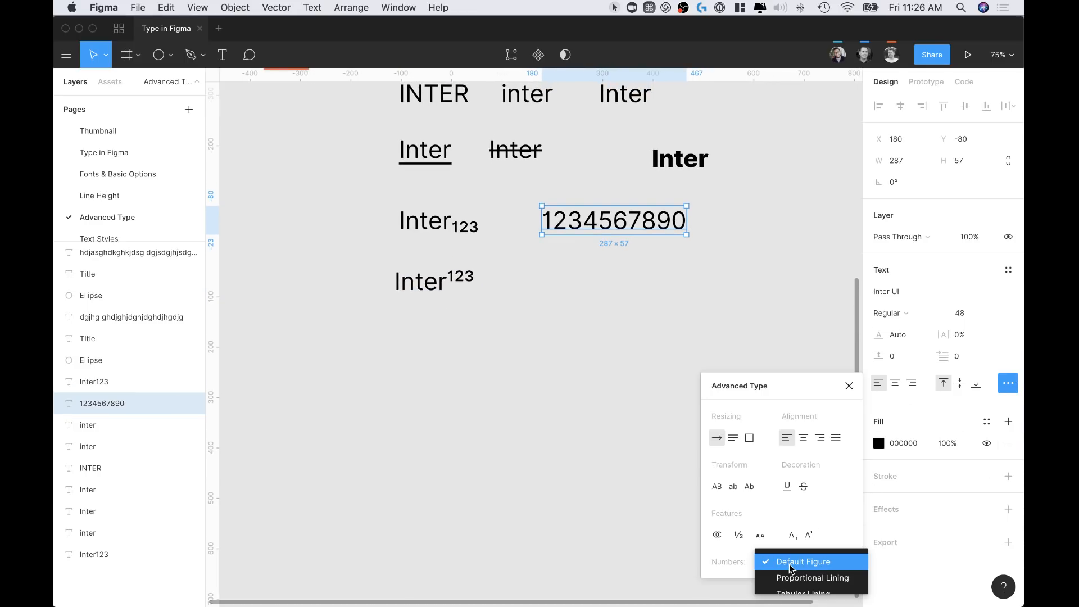
pyautogui.moveTo(801, 393); pyautogui.dragTo(787, 262)
pyautogui.click(783, 431)
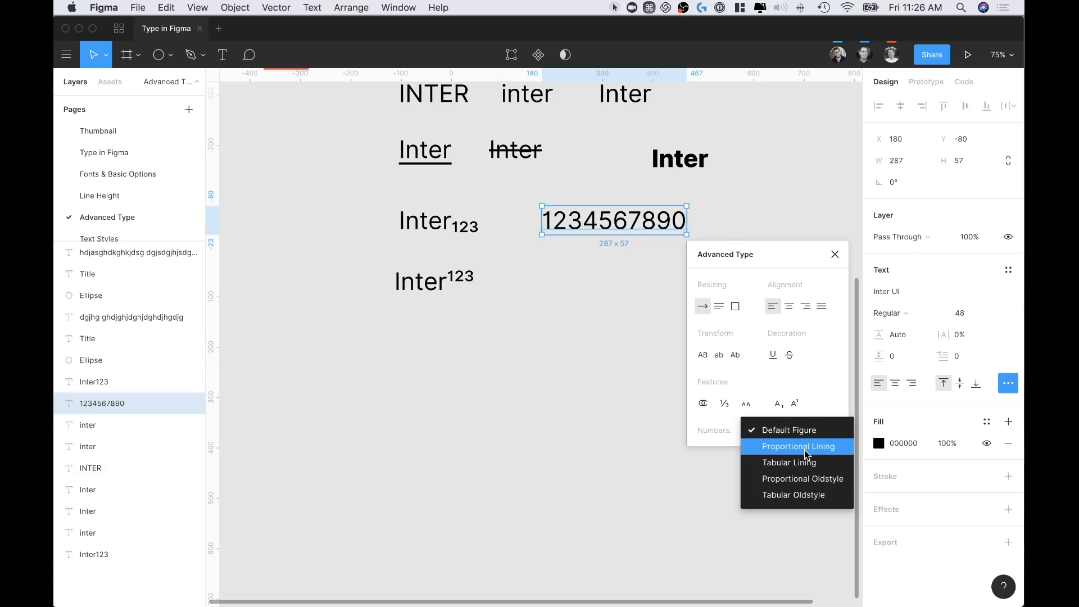
pyautogui.click(564, 356)
pyautogui.keyDown('alt'); pyautogui.moveTo(585, 223); pyautogui.dragTo(587, 254); pyautogui.keyUp('alt')
pyautogui.scroll(10, 587, 246)
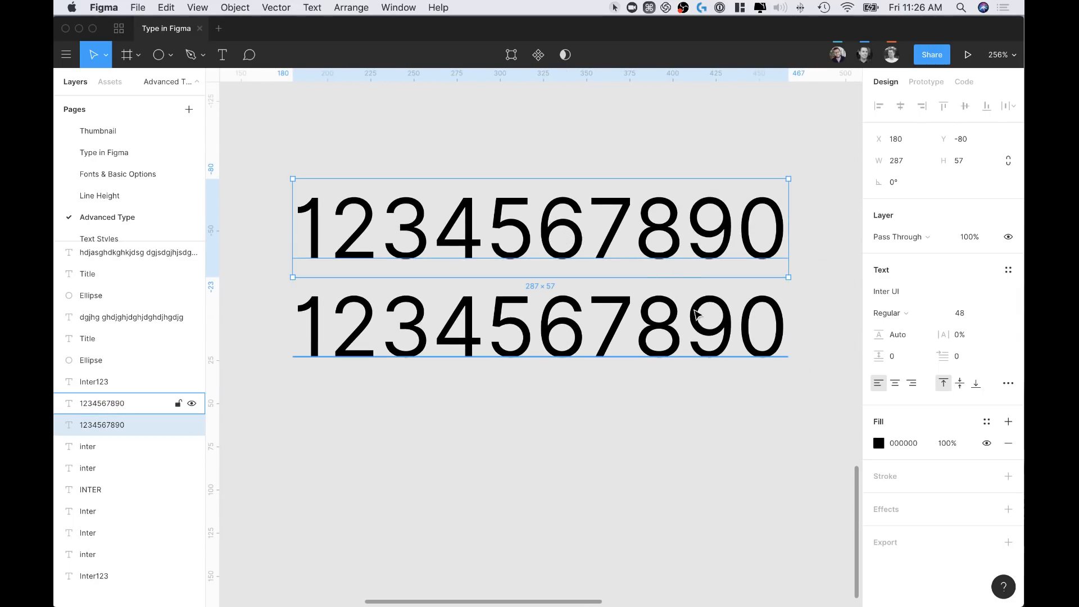
pyautogui.click(649, 304)
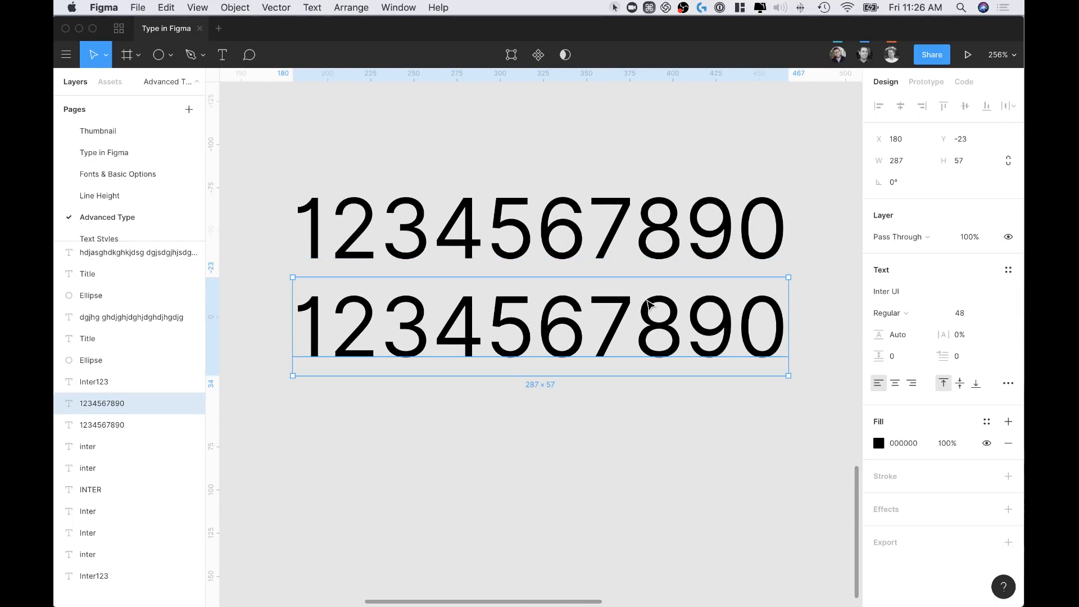
pyautogui.click(1017, 383)
pyautogui.click(798, 562)
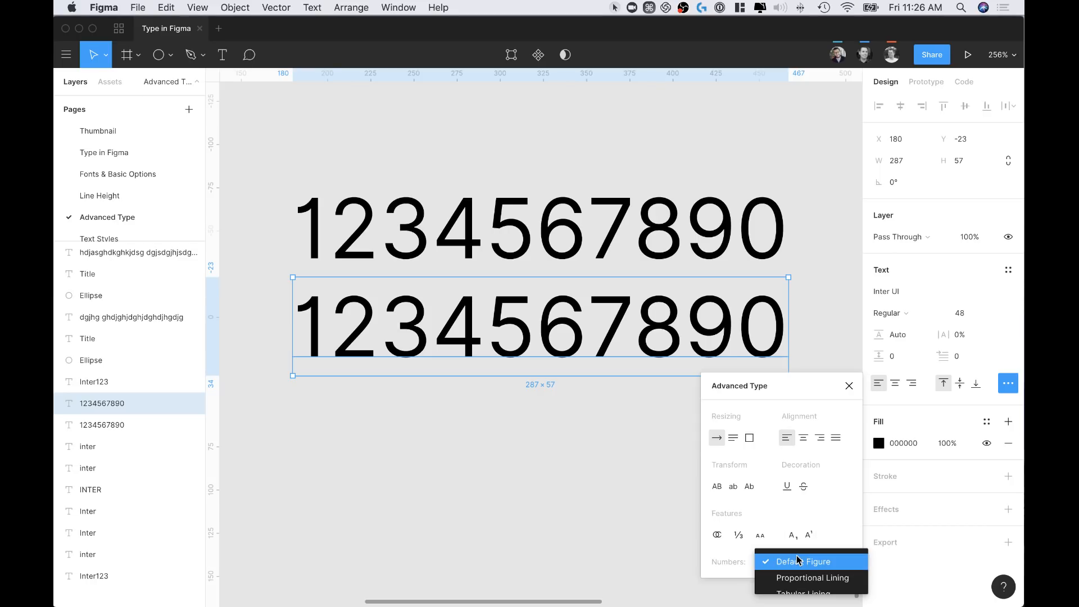
pyautogui.click(798, 592)
pyautogui.click(579, 523)
# Enter and exit text editing on the second number row, then deselect it
pyautogui.scroll(-2, 566, 497)
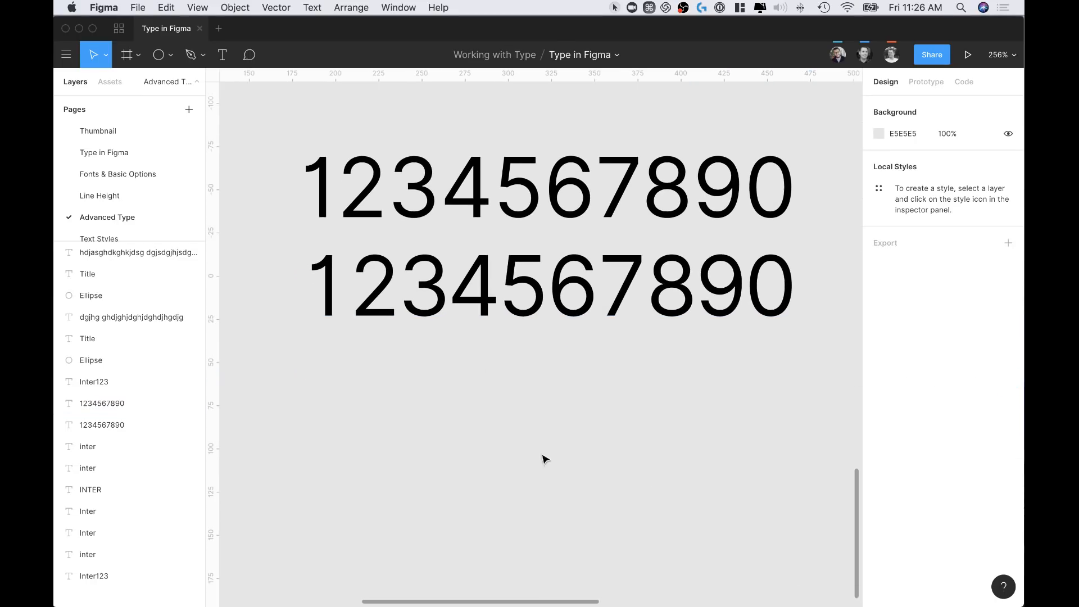
pyautogui.click(351, 308)
pyautogui.doubleClick(368, 297)
pyautogui.click(352, 292)
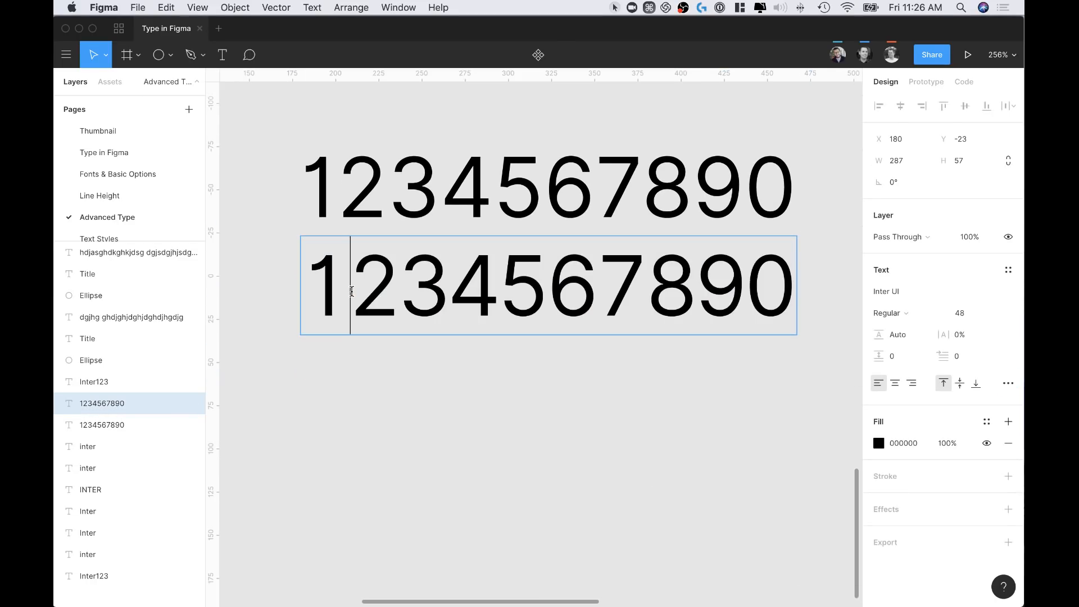
pyautogui.press('Escape')
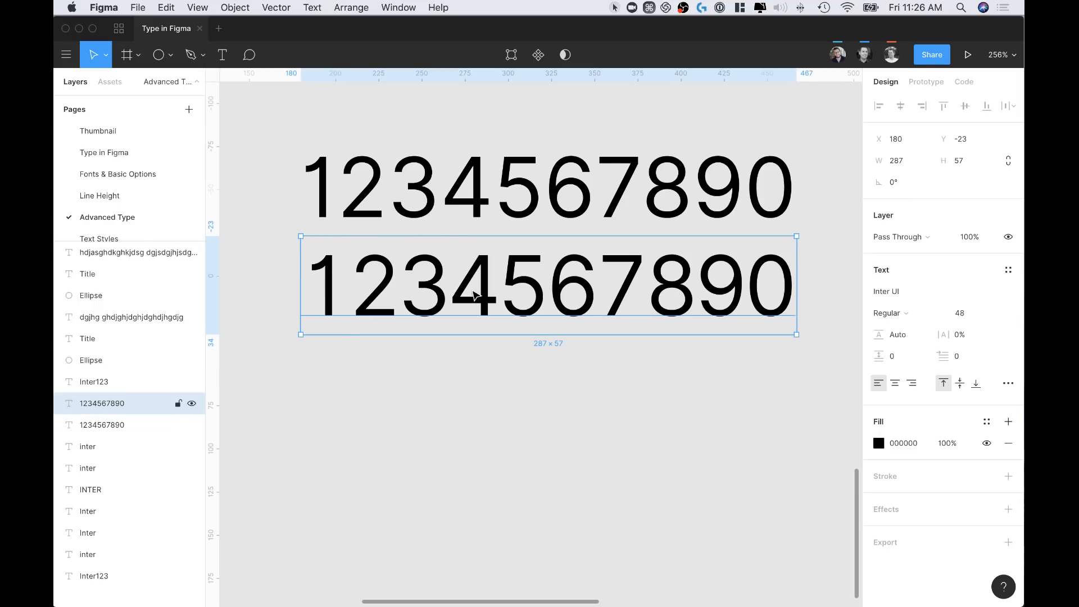
pyautogui.scroll(-2, 649, 281)
pyautogui.click(601, 328)
pyautogui.scroll(-1, 600, 329)
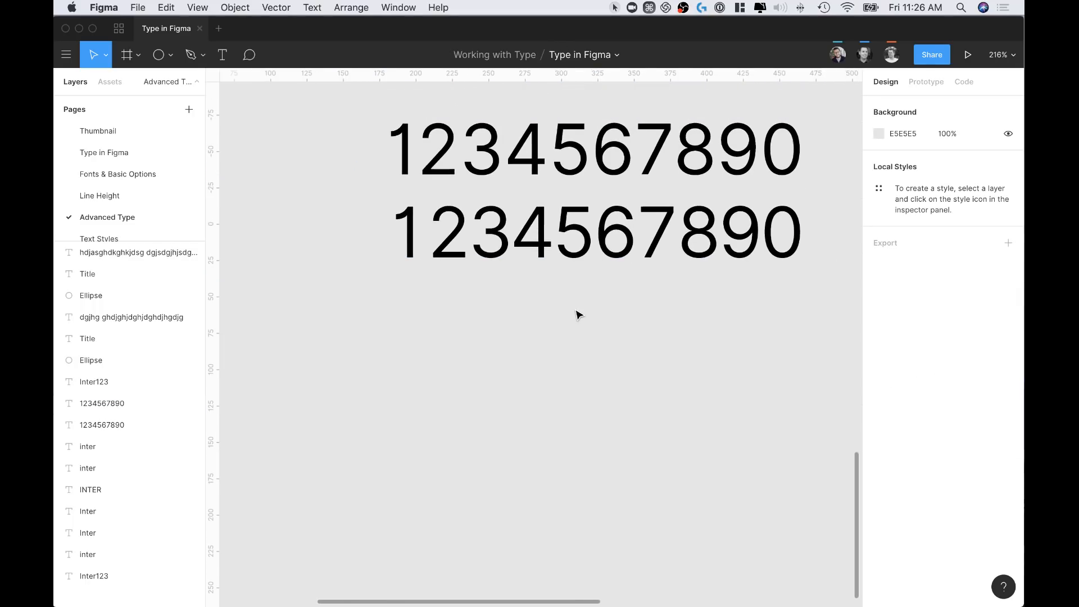
pyautogui.hscroll(1, 579, 316)
# Duplicate the number row below the originals and retype the copy as 0
pyautogui.click(575, 230)
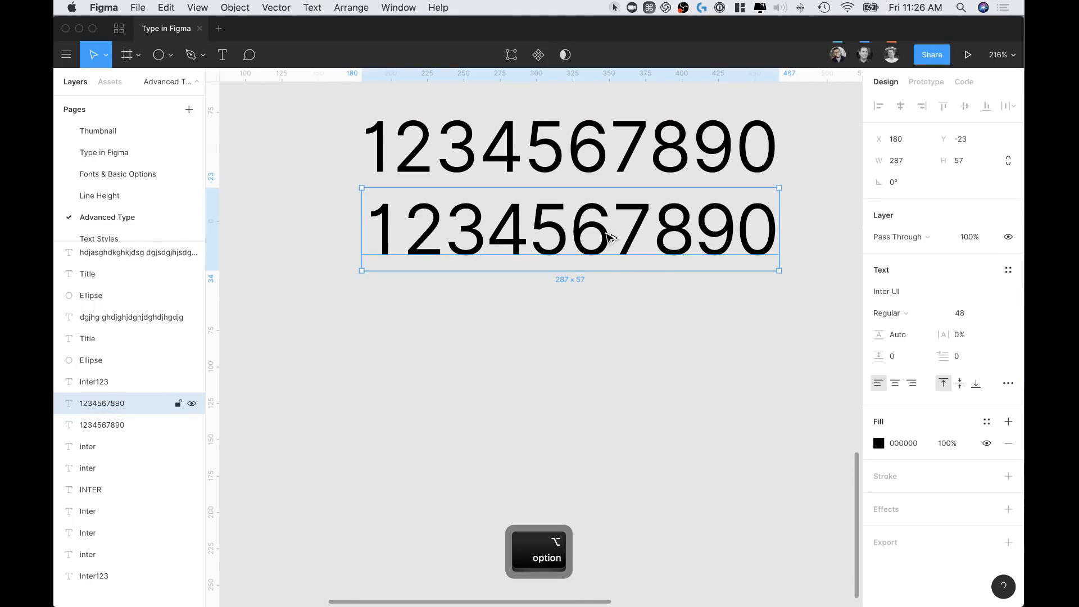
pyautogui.keyDown('alt'); pyautogui.moveTo(607, 233); pyautogui.dragTo(608, 397); pyautogui.keyUp('alt')
pyautogui.press('Return')
pyautogui.write('0')
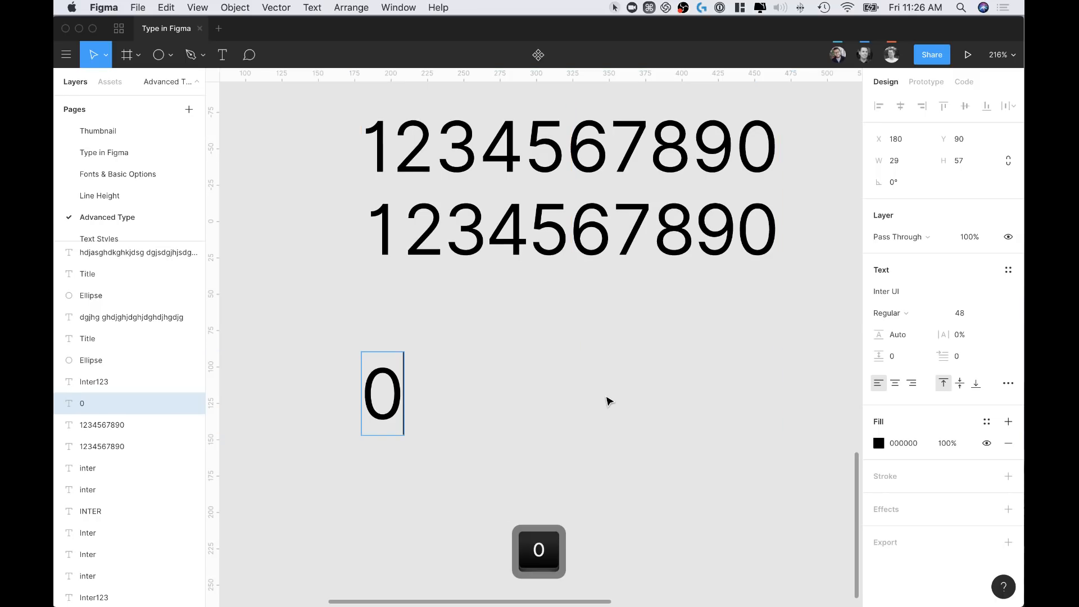
pyautogui.scroll(-3, 502, 412)
pyautogui.click(502, 412)
# Duplicate the 0 downward twice, retyping the copies as 240 and 370
pyautogui.keyDown('alt'); pyautogui.moveTo(413, 303); pyautogui.dragTo(413, 417); pyautogui.keyUp('alt')
pyautogui.scroll(-2, 411, 415)
pyautogui.doubleClick(433, 387)
pyautogui.write('2')
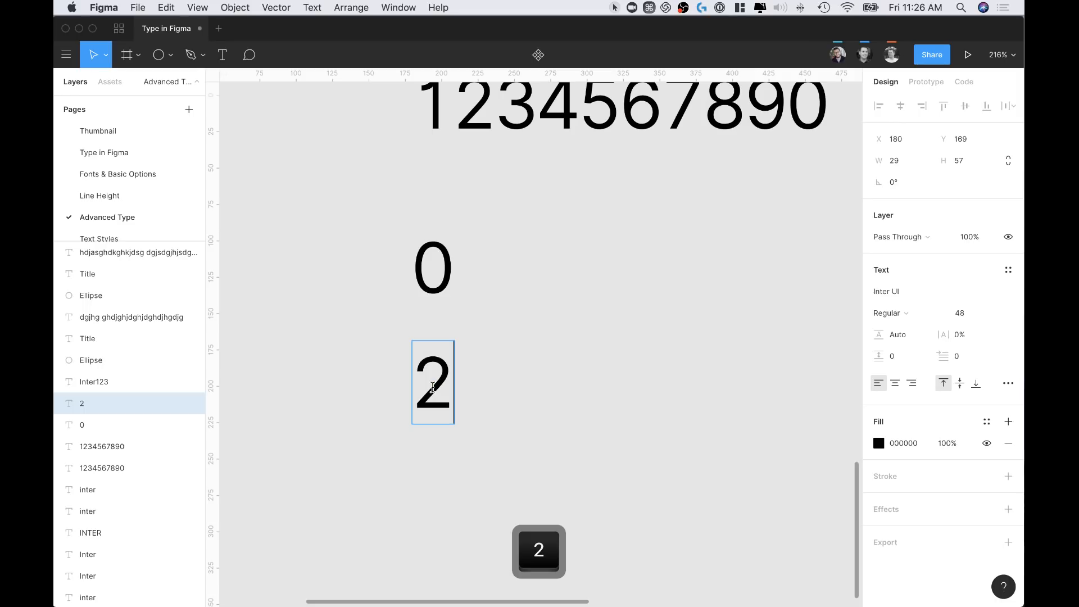
pyautogui.write('40')
pyautogui.press('Escape')
pyautogui.scroll(3, 569, 309)
pyautogui.keyDown('alt'); pyautogui.moveTo(516, 324); pyautogui.dragTo(511, 422); pyautogui.keyUp('alt')
pyautogui.doubleClick(510, 420)
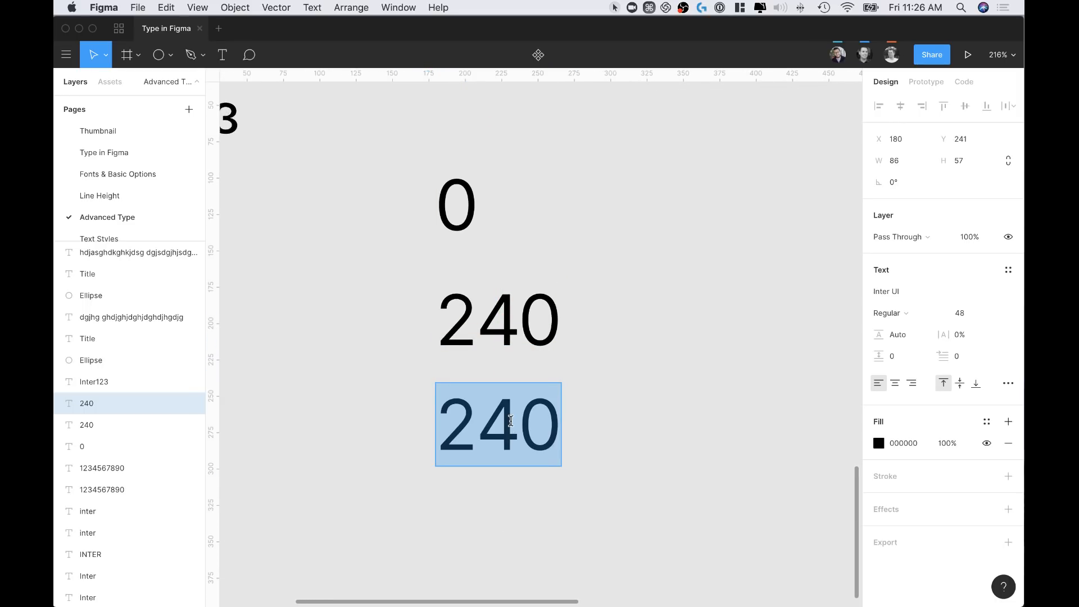
pyautogui.write('370')
pyautogui.click(599, 384)
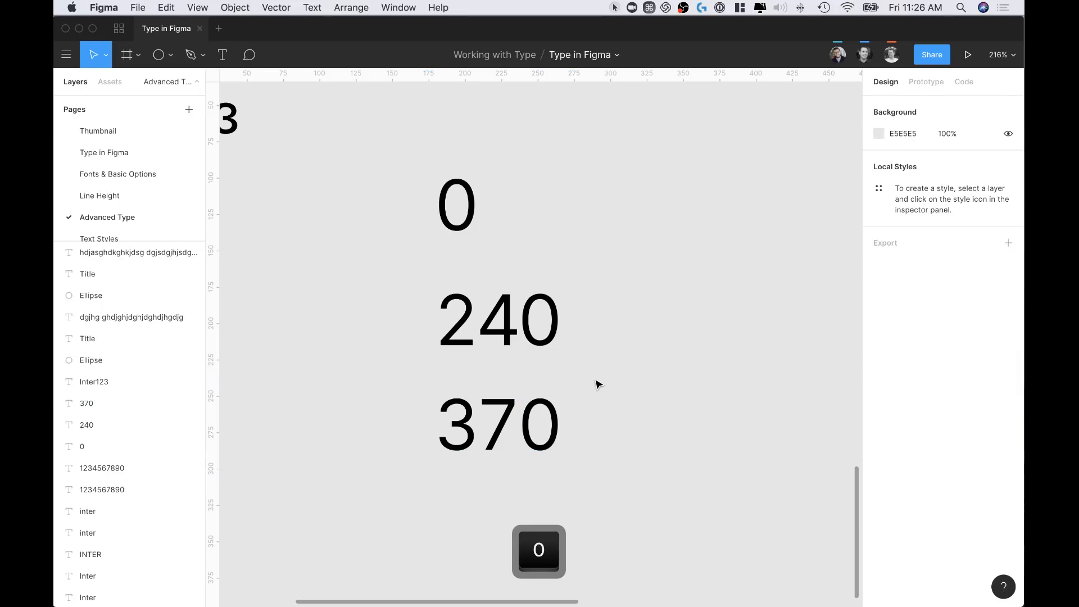
# Select the 0, 240 and 370 together, zoom out, and open their Advanced Type options
pyautogui.scroll(-5, 598, 386)
pyautogui.moveTo(482, 220); pyautogui.dragTo(586, 421)
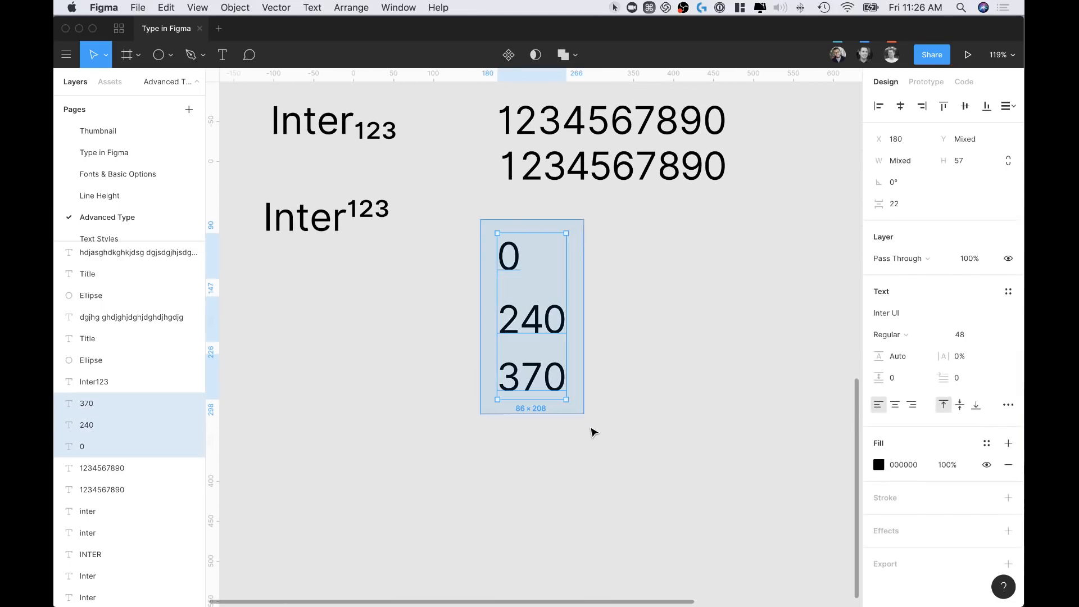
pyautogui.press('super+minus')
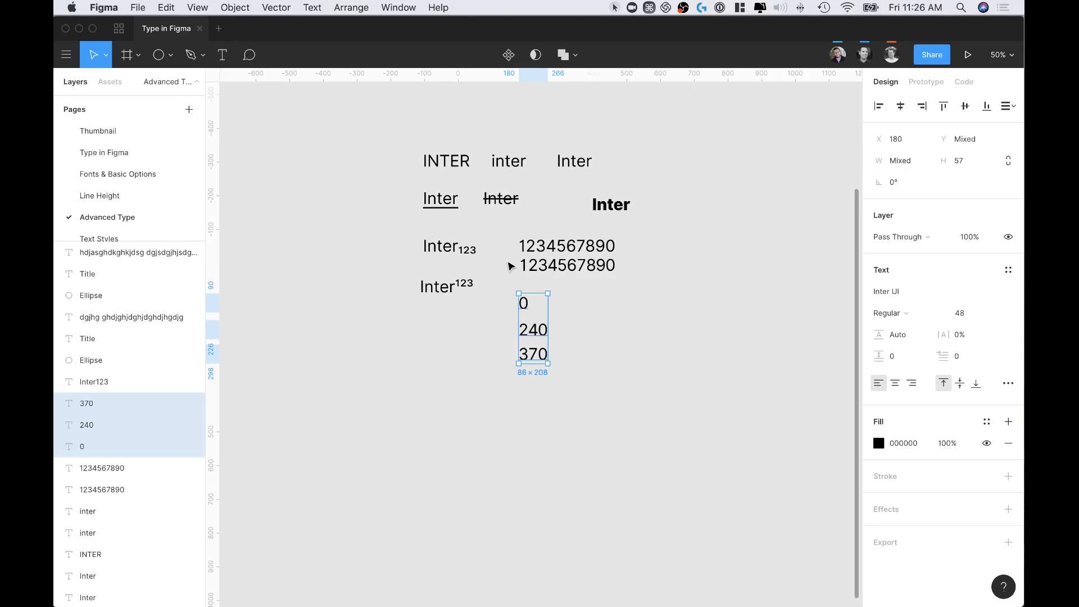
pyautogui.click(1009, 384)
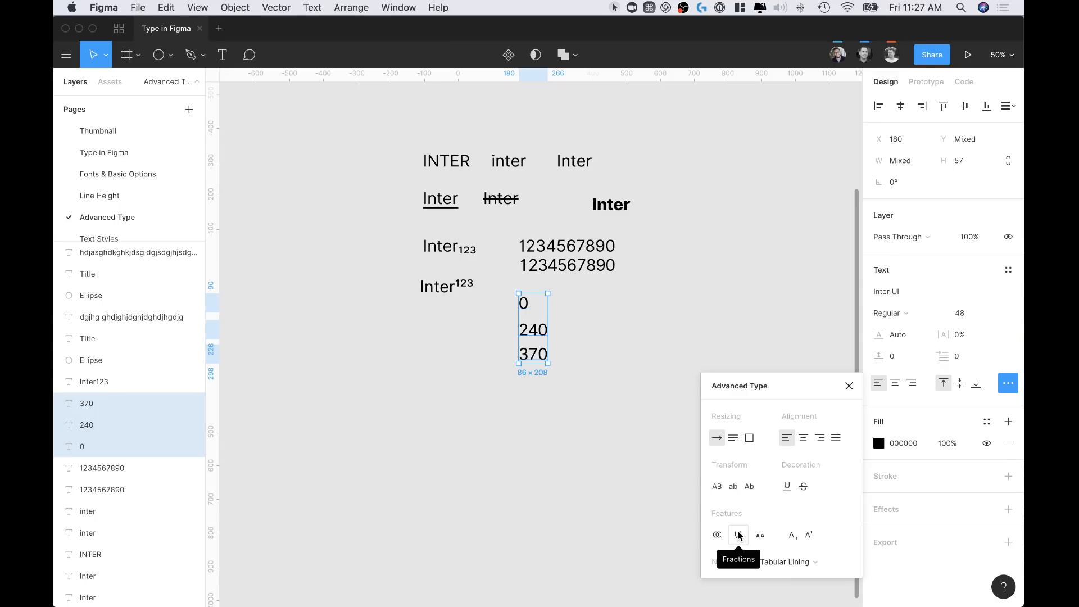
# Copy the lowercase inter sample beside the 240 and apply small caps to it
pyautogui.click(612, 417)
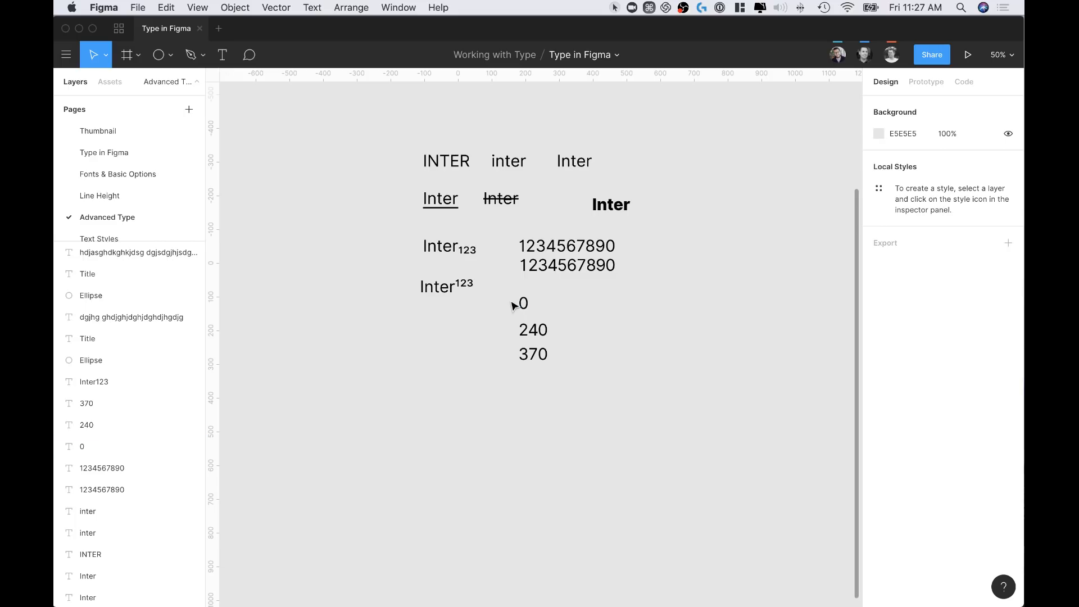
pyautogui.click(438, 250)
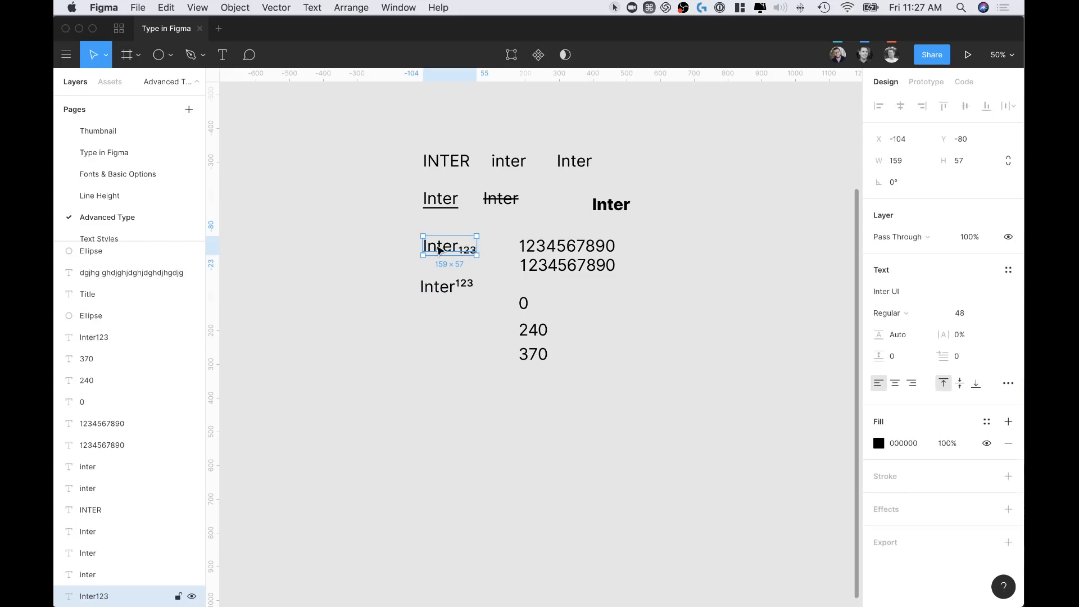
pyautogui.keyDown('alt'); pyautogui.click(508, 162); pyautogui.keyUp('alt')
pyautogui.moveTo(508, 162); pyautogui.dragTo(646, 335)
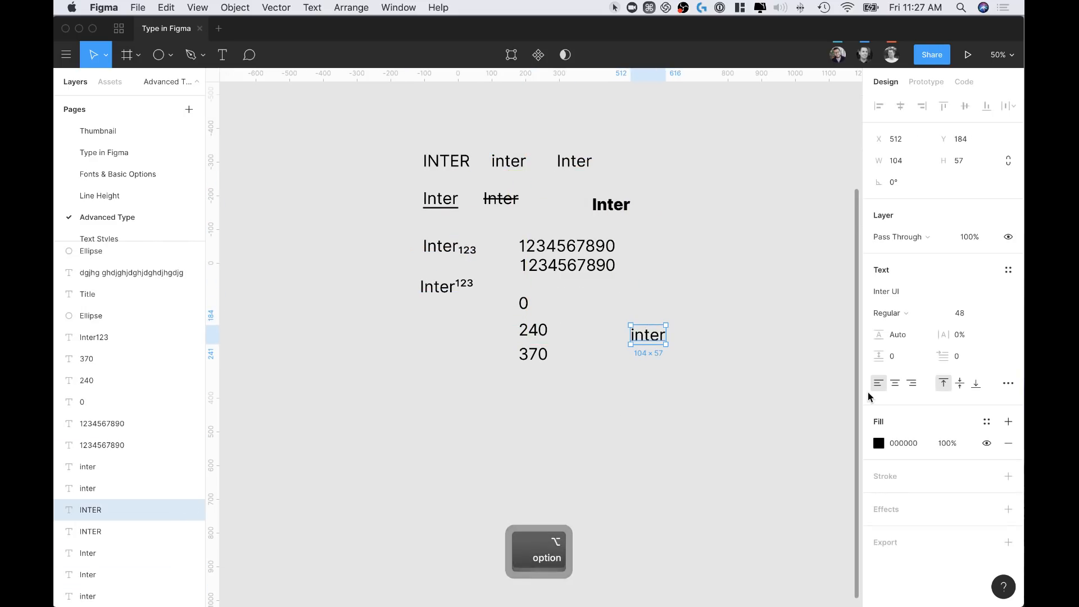
pyautogui.click(1008, 384)
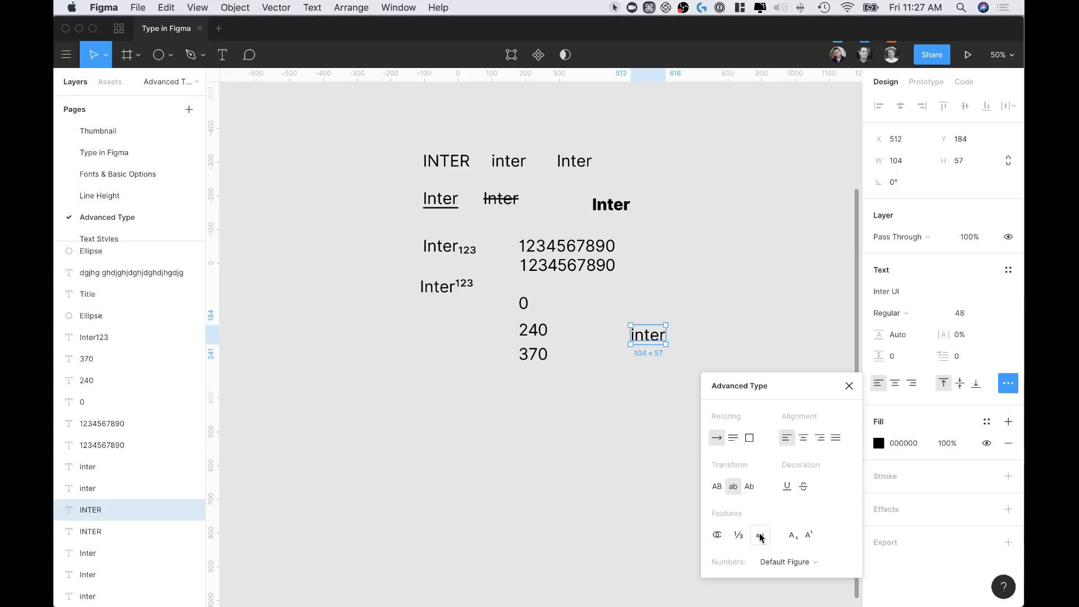
pyautogui.click(638, 389)
# Change the copied INTER text's font to Roboto
pyautogui.click(647, 335)
pyautogui.click(691, 366)
pyautogui.click(657, 339)
pyautogui.scroll(5, 657, 339)
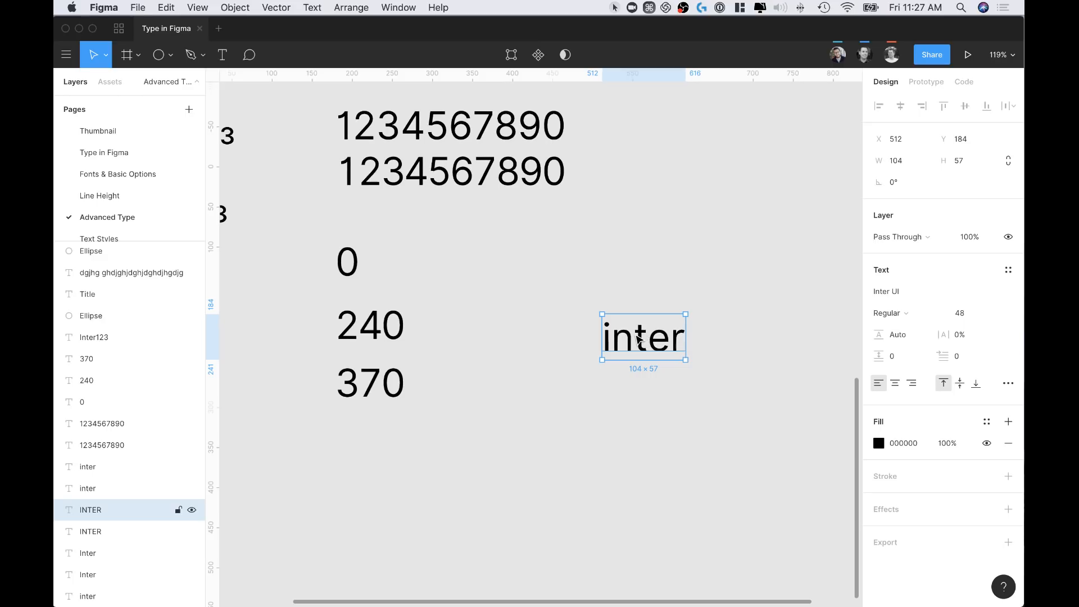
pyautogui.doubleClick(656, 339)
pyautogui.click(900, 295)
pyautogui.write('Roboto')
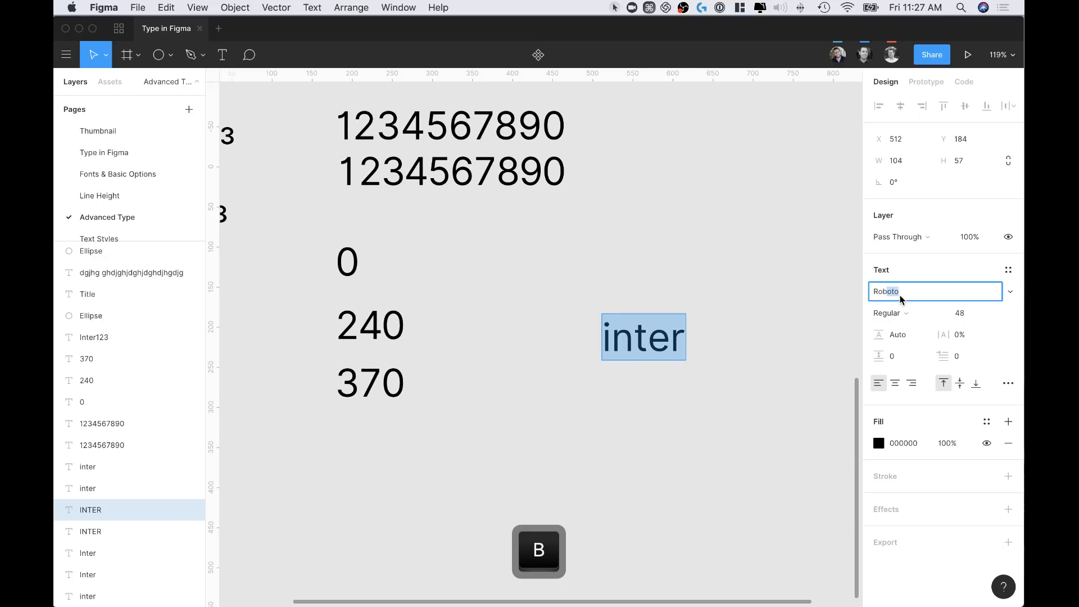
pyautogui.press('Return')
pyautogui.click(1008, 383)
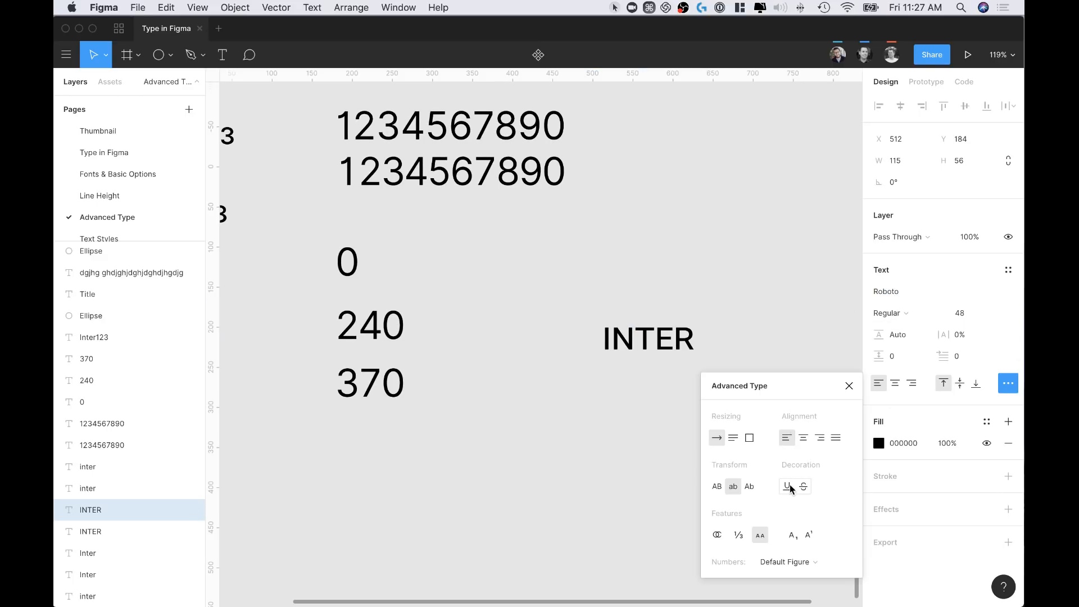
pyautogui.press('Escape')
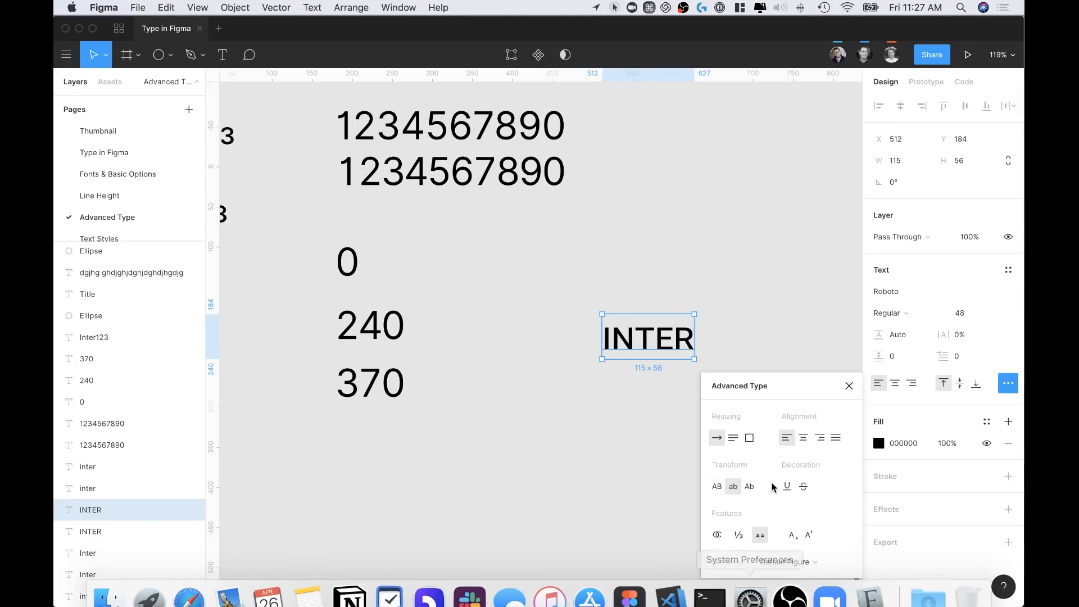
# Reselect the Roboto INTER copy and recheck its Advanced Type options
pyautogui.click(686, 268)
pyautogui.click(667, 346)
pyautogui.hscroll(-2, 652, 188)
pyautogui.scroll(2, 652, 188)
pyautogui.scroll(-5, 651, 224)
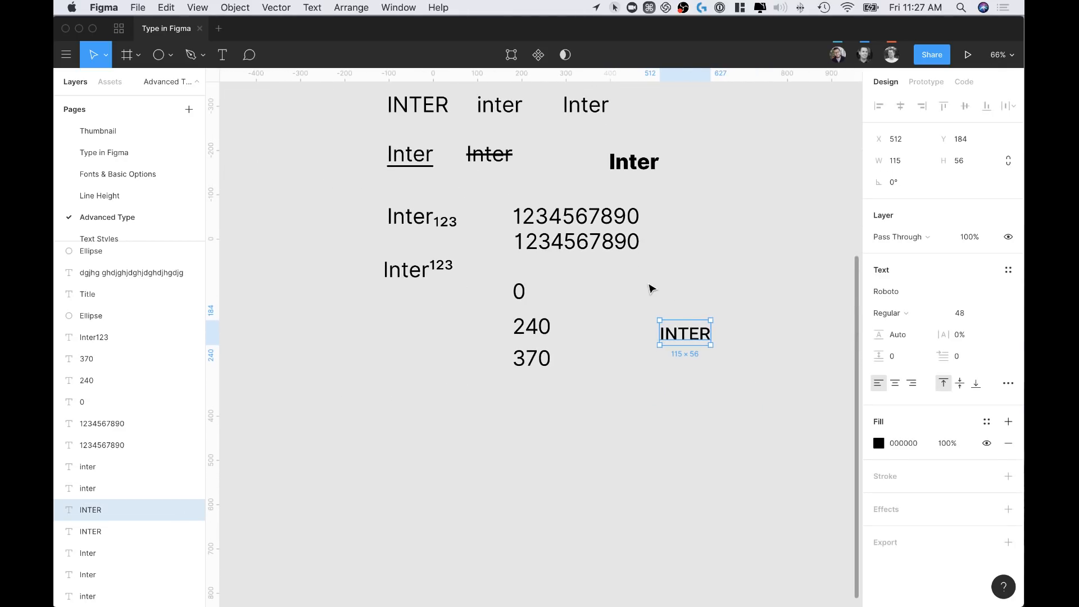
pyautogui.click(1009, 383)
pyautogui.click(612, 405)
pyautogui.click(691, 336)
# Widen the INTER text box to 417, then reset it to auto width
pyautogui.moveTo(711, 332); pyautogui.dragTo(845, 332)
pyautogui.hscroll(5, 773, 376)
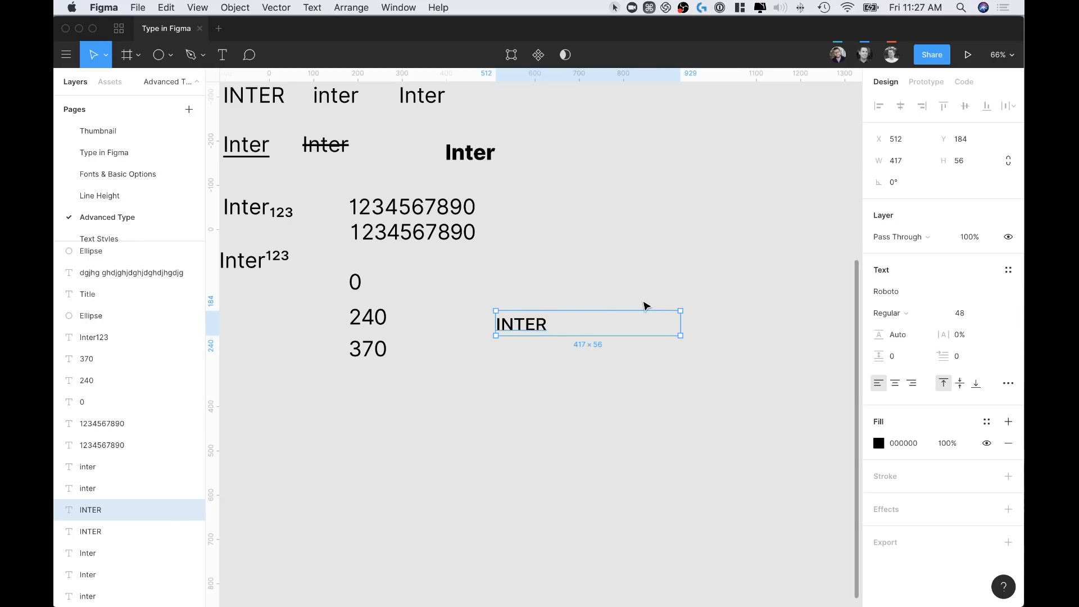
pyautogui.scroll(5, 599, 310)
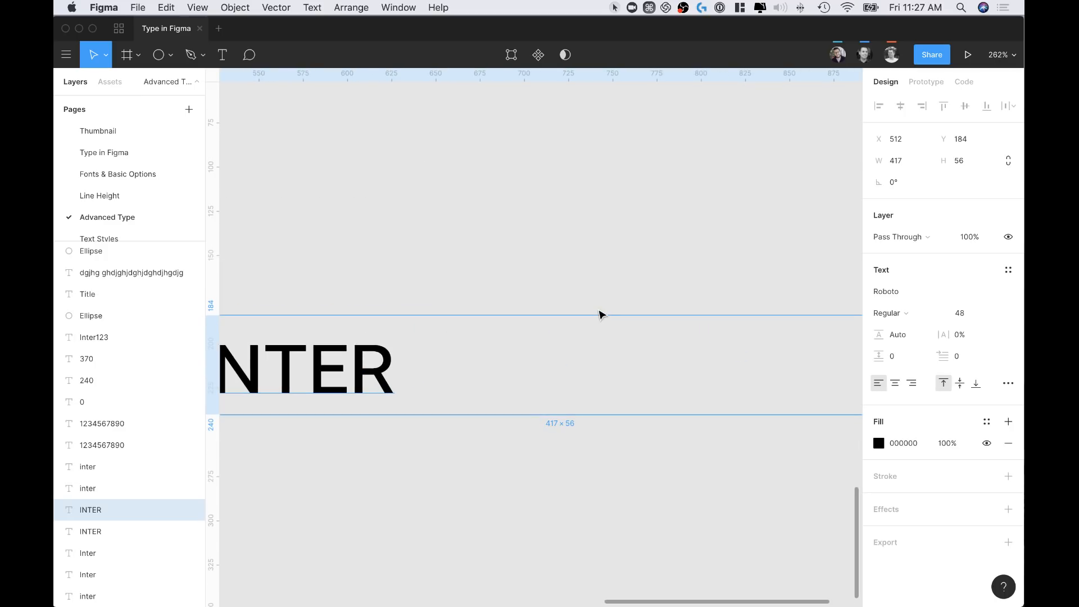
pyautogui.doubleClick(569, 316)
pyautogui.hscroll(-5, 534, 299)
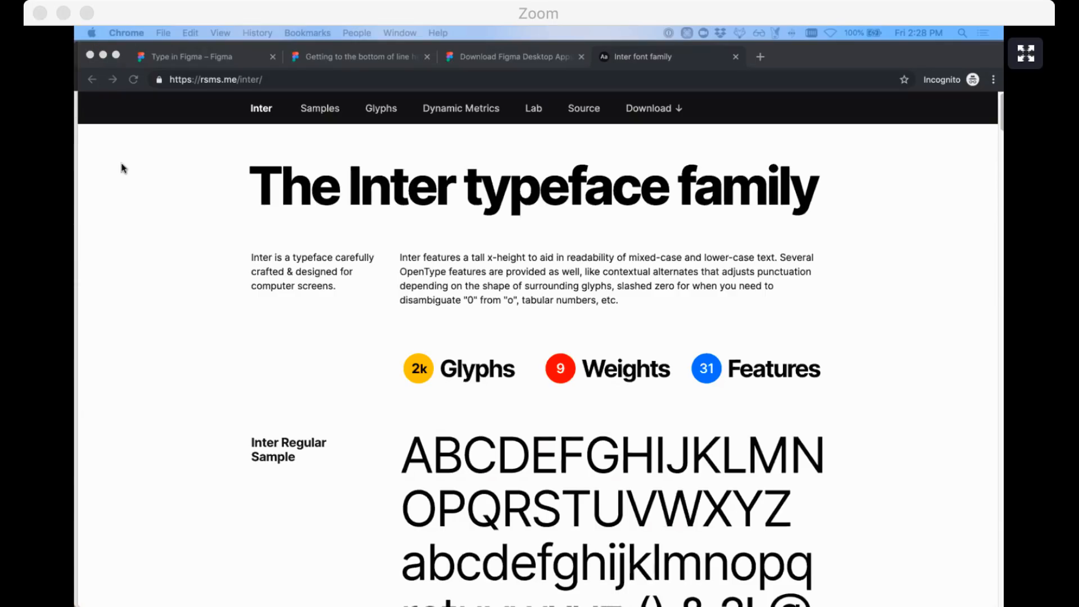
# Scroll the rsms.me/inter samples back to the top and show all windows in Mission Control
pyautogui.scroll(-6, 489, 230)
pyautogui.scroll(-10, 489, 230)
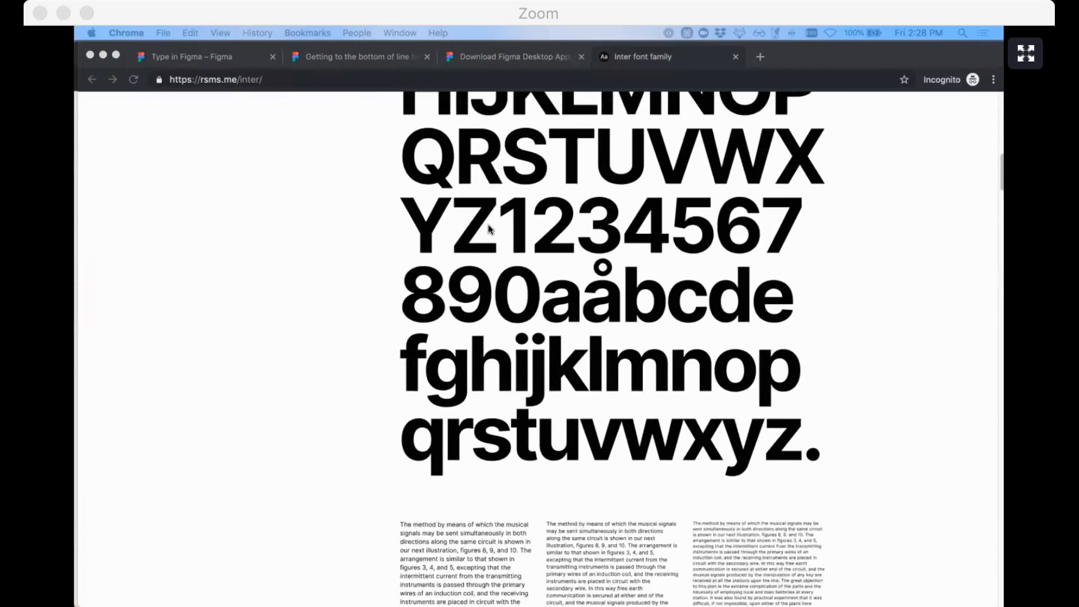
pyautogui.scroll(6, 490, 229)
pyautogui.scroll(-15, 489, 229)
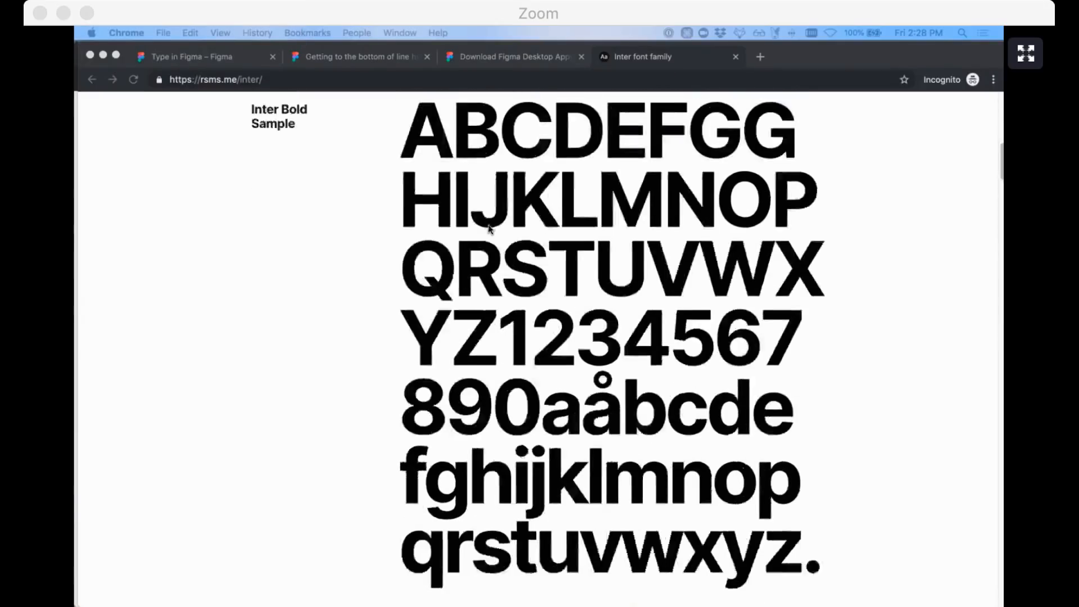
pyautogui.scroll(20, 489, 229)
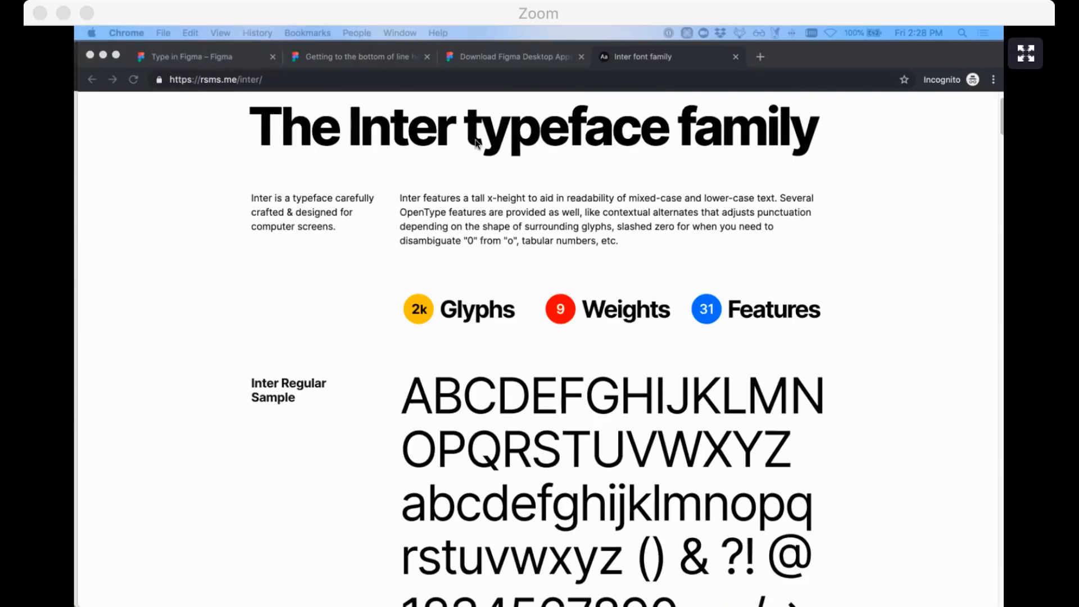
pyautogui.scroll(2, 475, 142)
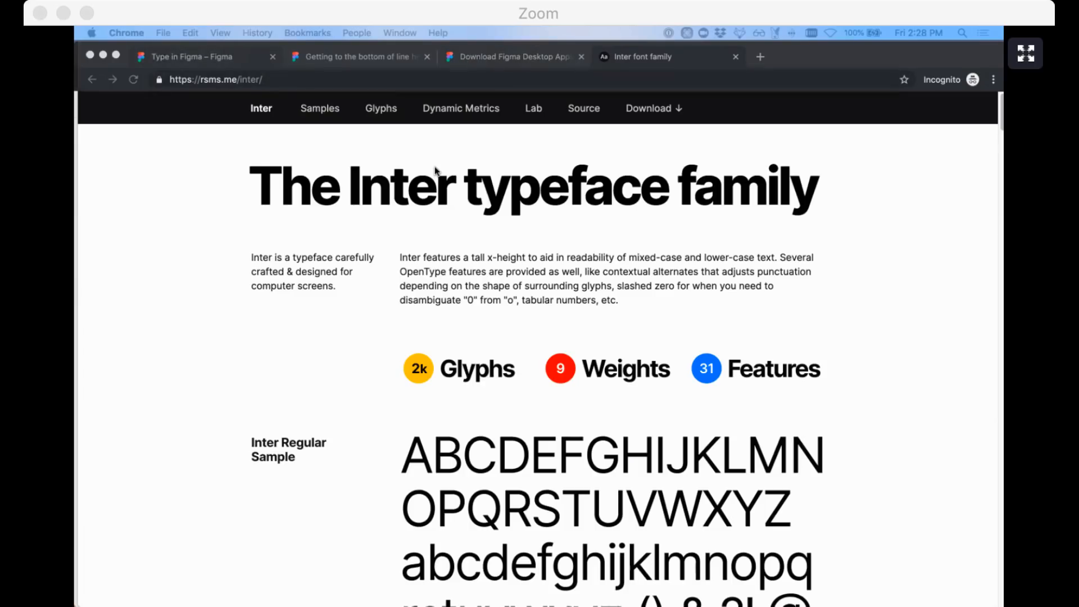
pyautogui.hotkey('ctrl', 'Up')
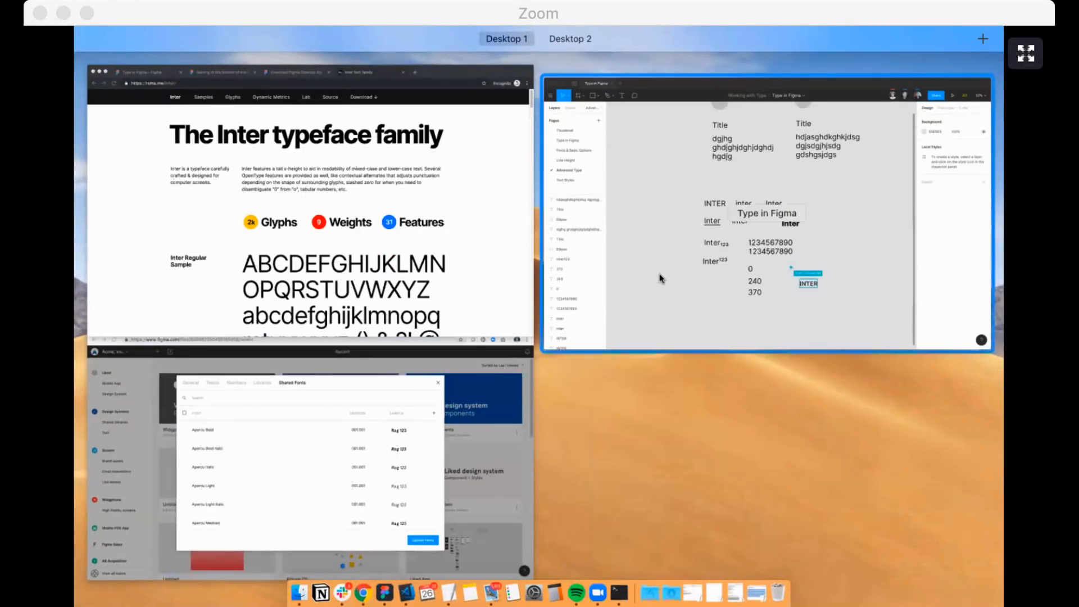
# Pick the Figma 'Type in Figma' window in Mission Control to bring it forward
pyautogui.click(622, 268)
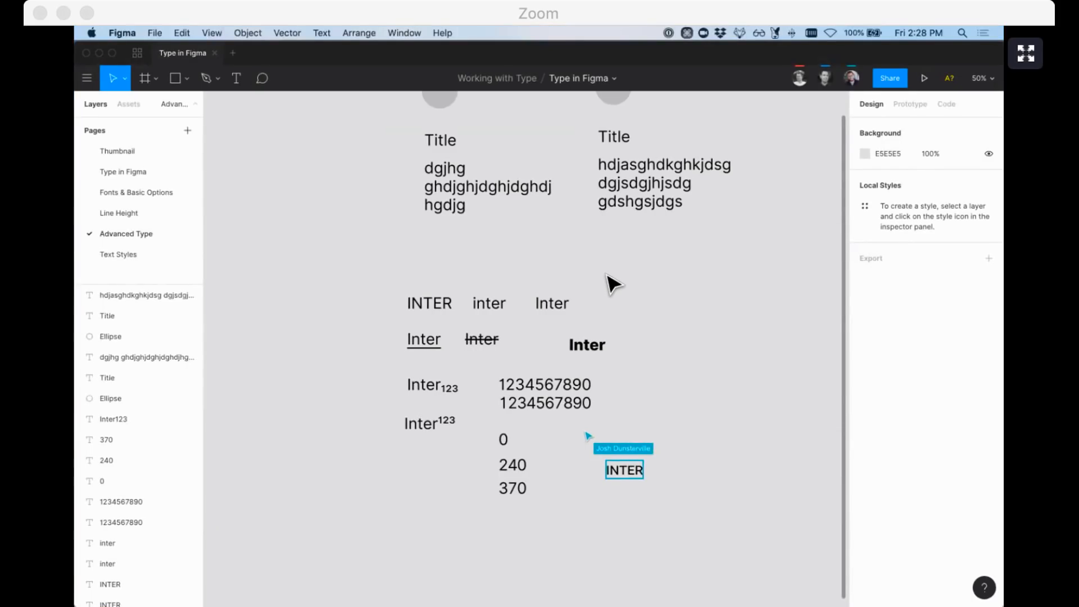
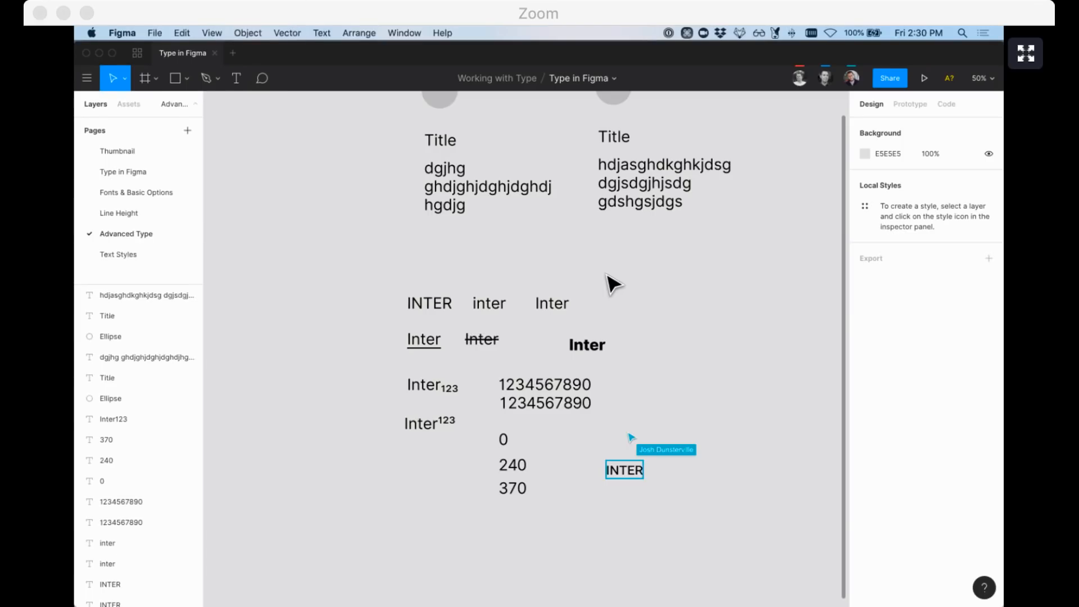
# Zoom the canvas to 100% and select the dgjhg paragraph text
pyautogui.scroll(5, 424, 219)
pyautogui.hscroll(-5, 424, 220)
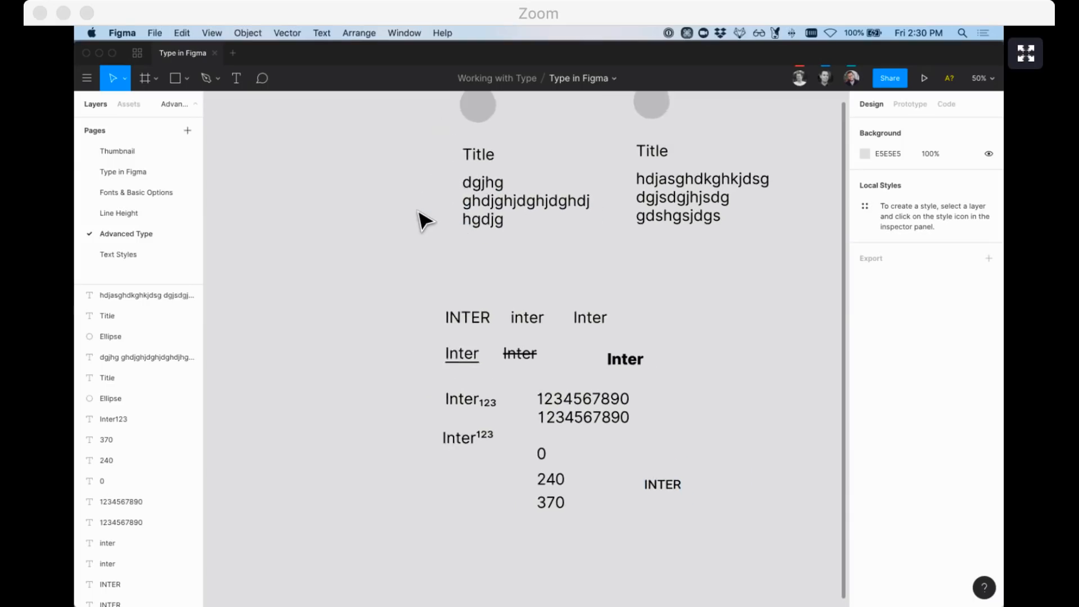
pyautogui.press('super+equal')
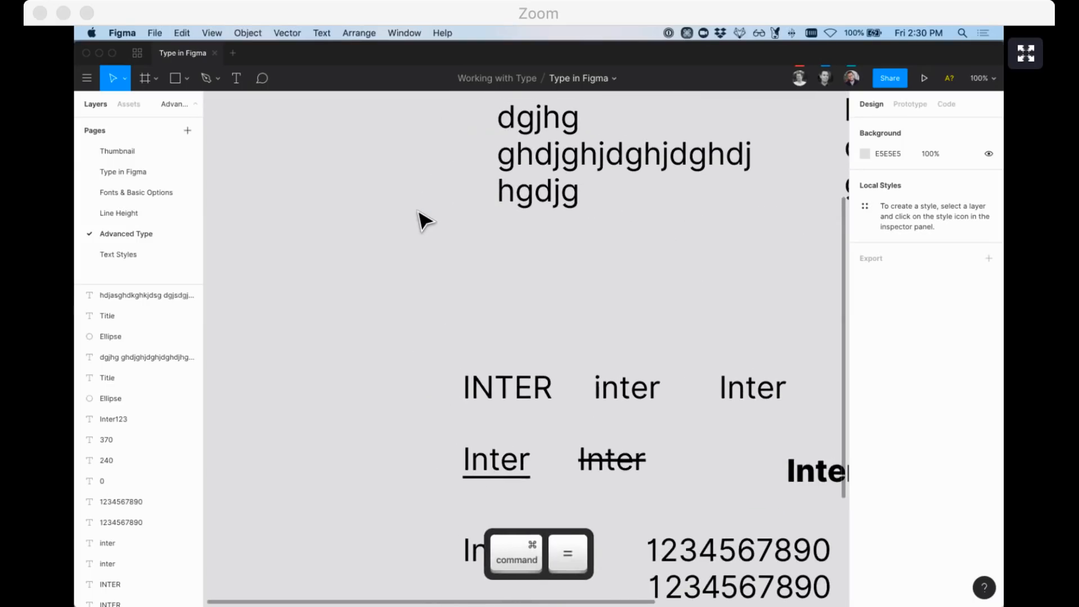
pyautogui.scroll(2, 422, 219)
pyautogui.hscroll(-2, 421, 219)
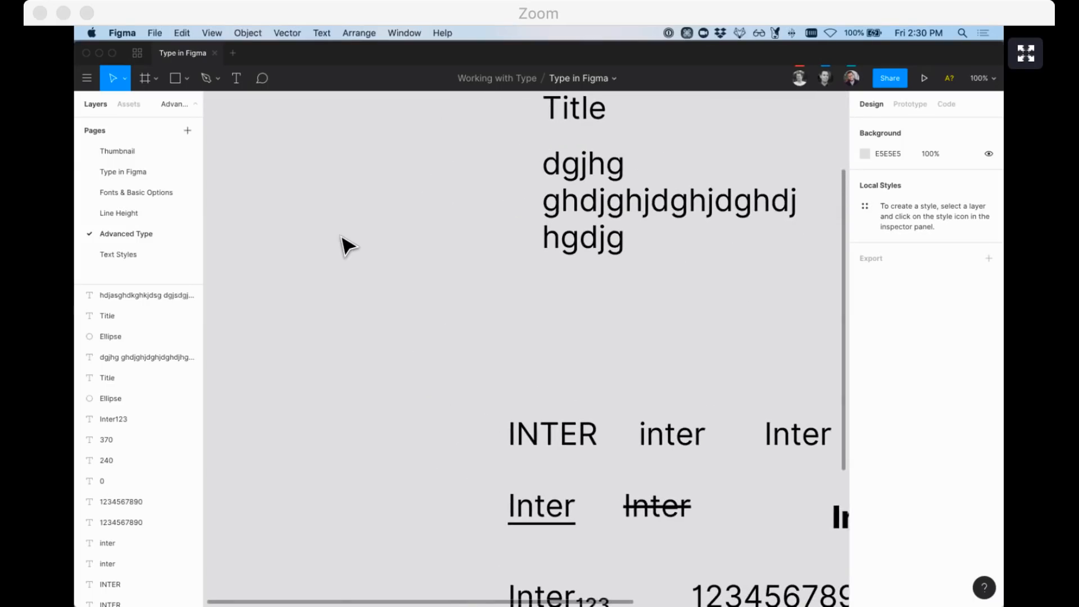
pyautogui.click(600, 243)
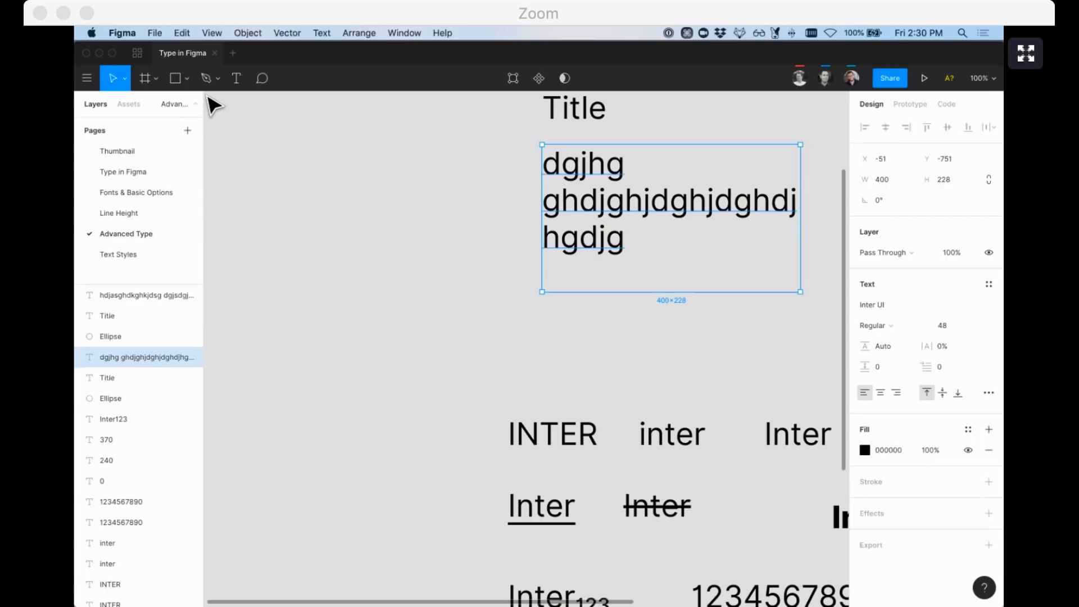
# Add a 'Button' text over a grey rectangle sent behind it, and make both a component
pyautogui.click(235, 80)
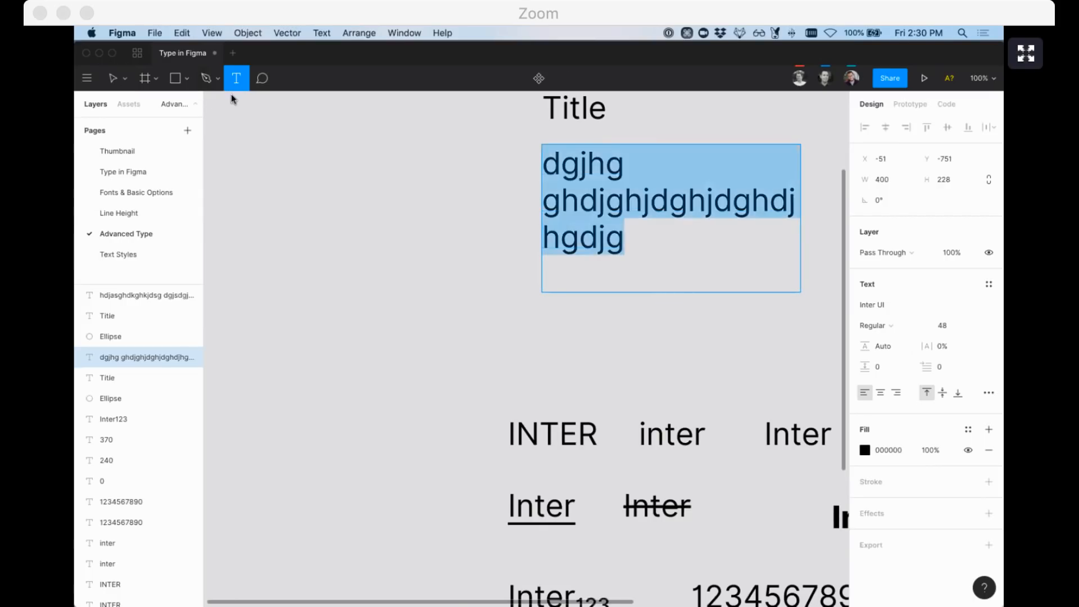
pyautogui.click(298, 309)
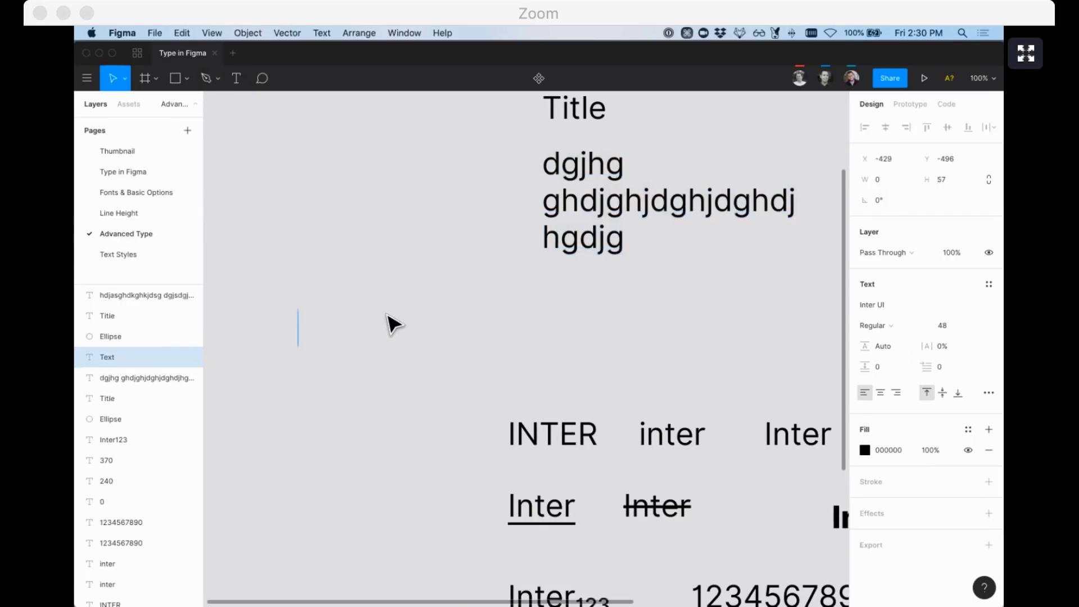
pyautogui.write('Button')
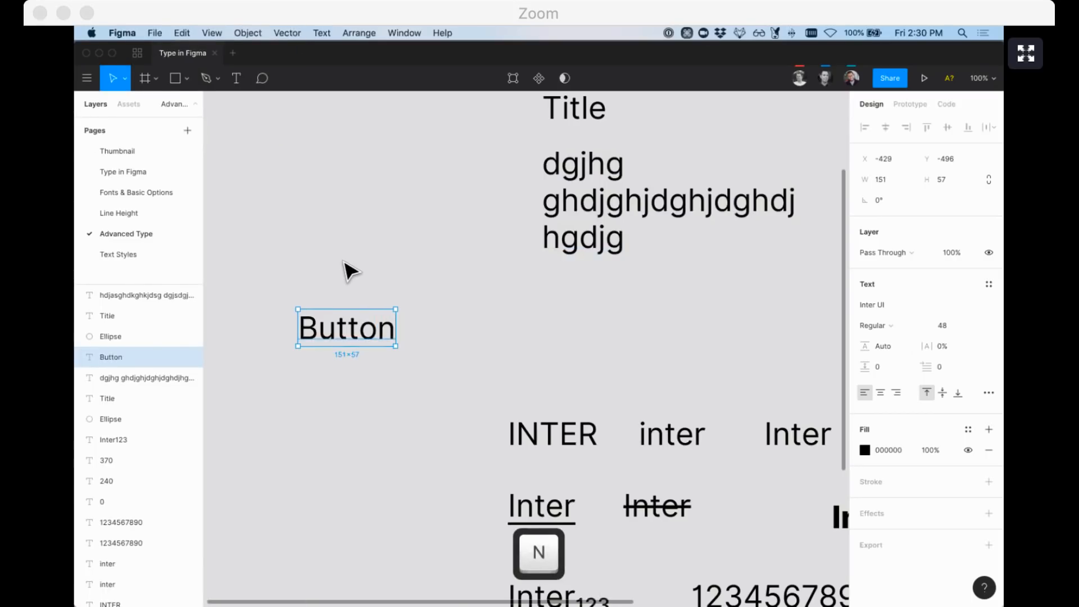
pyautogui.press('Escape')
pyautogui.press('r')
pyautogui.moveTo(301, 216); pyautogui.dragTo(448, 259)
pyautogui.moveTo(388, 237)
pyautogui.mouseDown()
pyautogui.moveTo(360, 329)
pyautogui.moveTo(357, 321)
pyautogui.mouseUp()
pyautogui.press('alt+super+bracketleft')
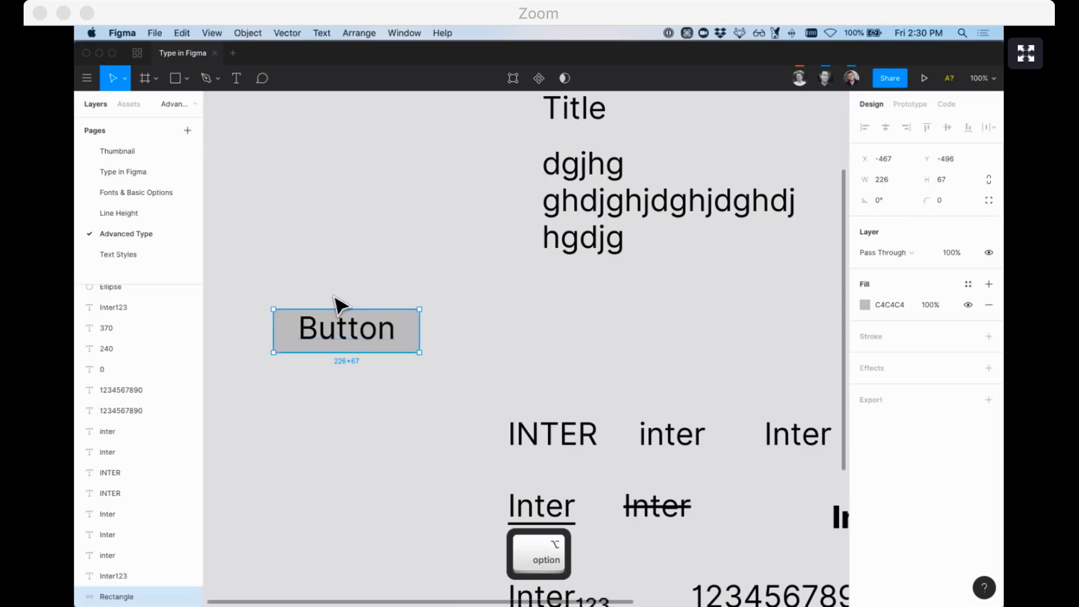
pyautogui.keyDown('shift'); pyautogui.click(341, 324); pyautogui.keyUp('shift')
pyautogui.press('alt+super+k')
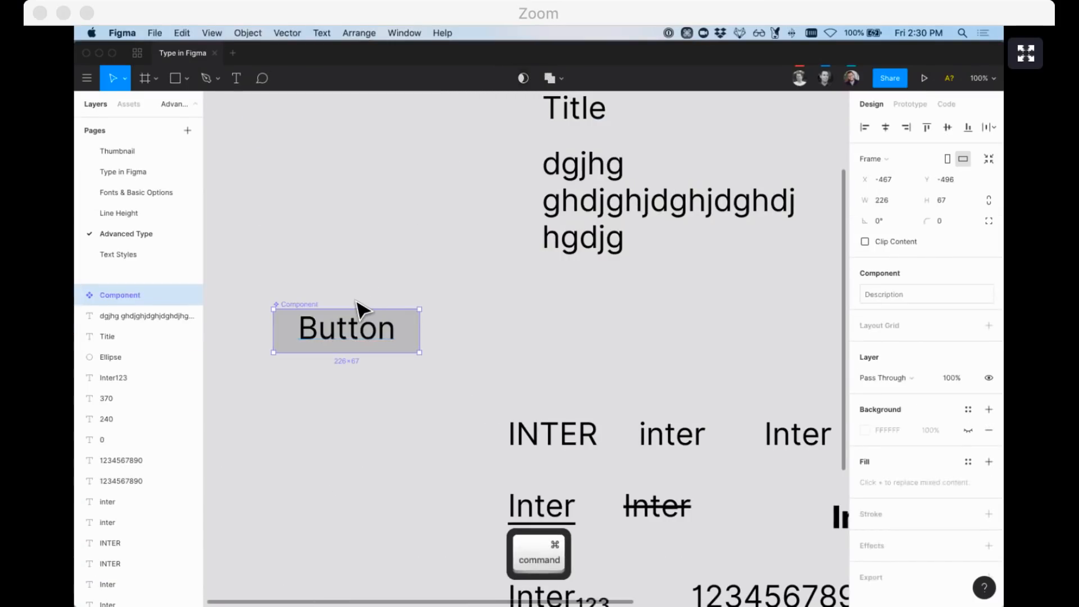
# Inspect the component's layers, then open Advanced Type settings for the Button text
pyautogui.keyDown('super'); pyautogui.click(342, 333); pyautogui.keyUp('super')
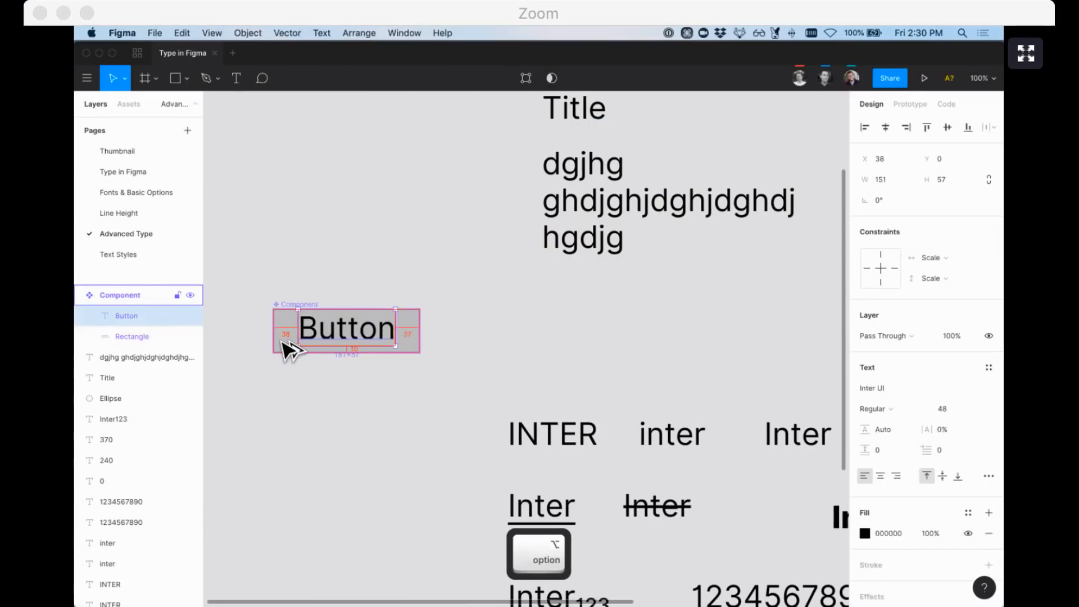
pyautogui.keyDown('super'); pyautogui.click(412, 338); pyautogui.keyUp('super')
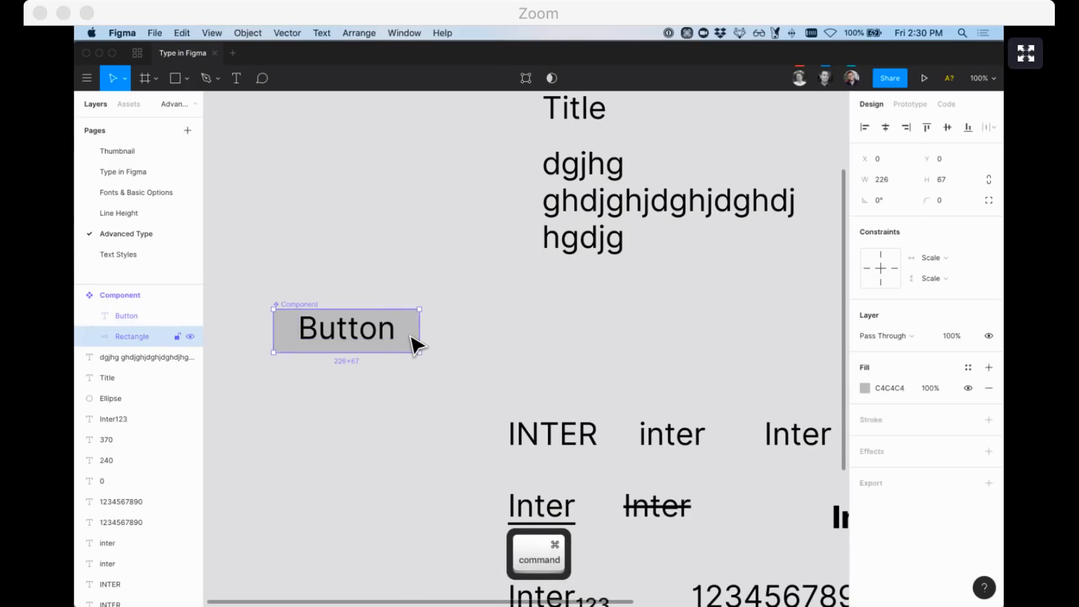
pyautogui.press('super+Right')
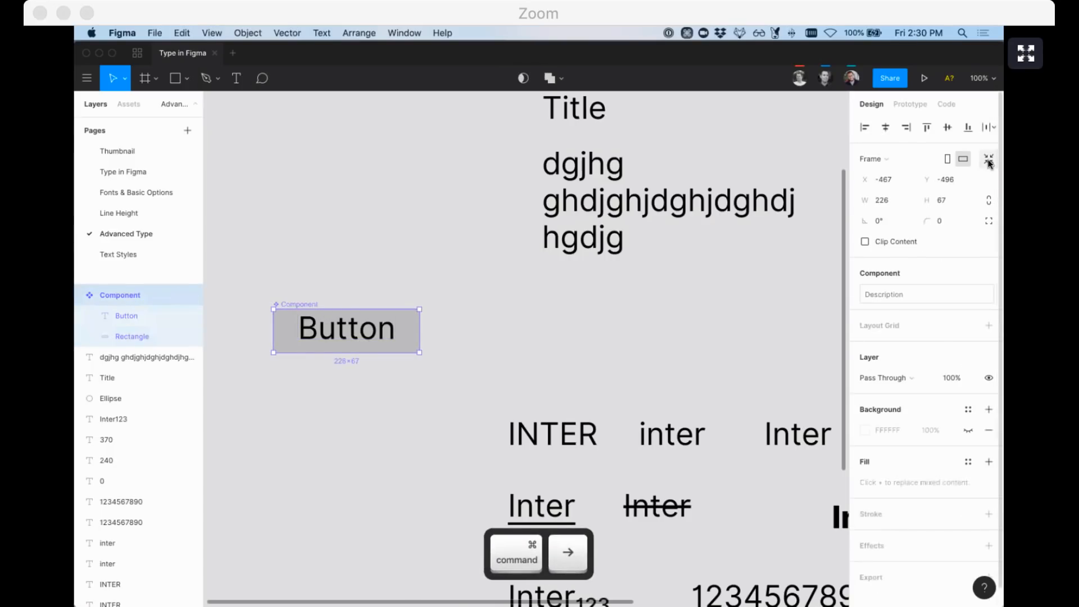
pyautogui.click(366, 340)
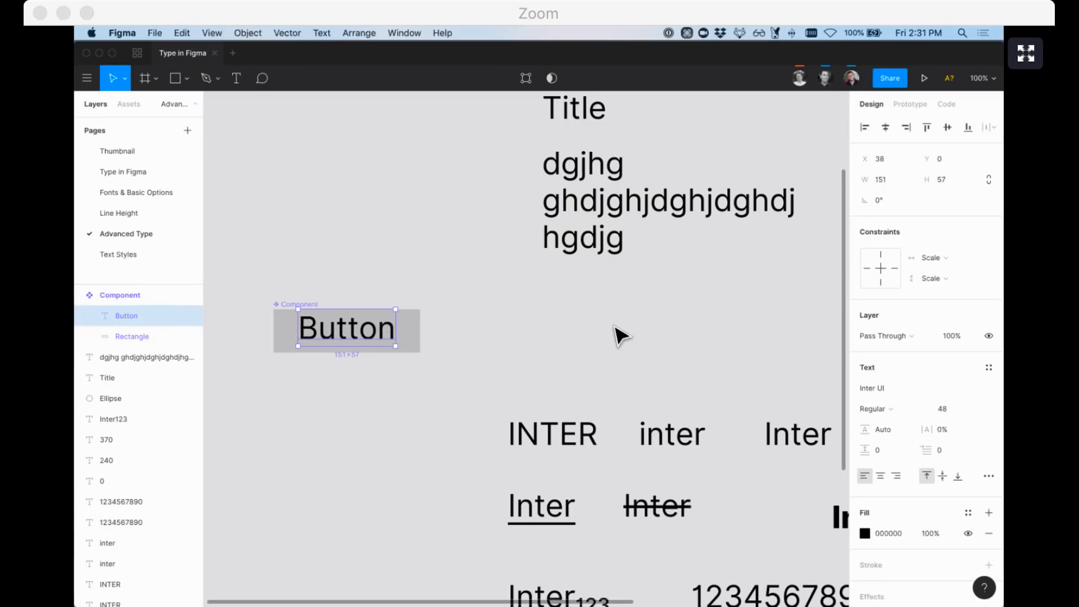
pyautogui.click(989, 476)
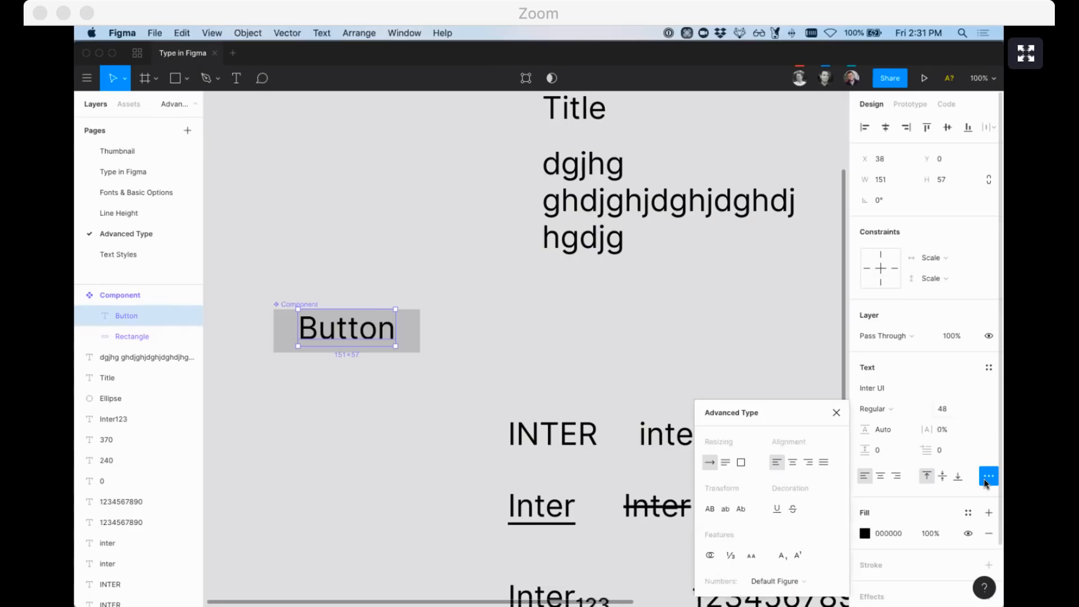
# Make the Button text fixed size with a Left & Right horizontal constraint
pyautogui.click(740, 463)
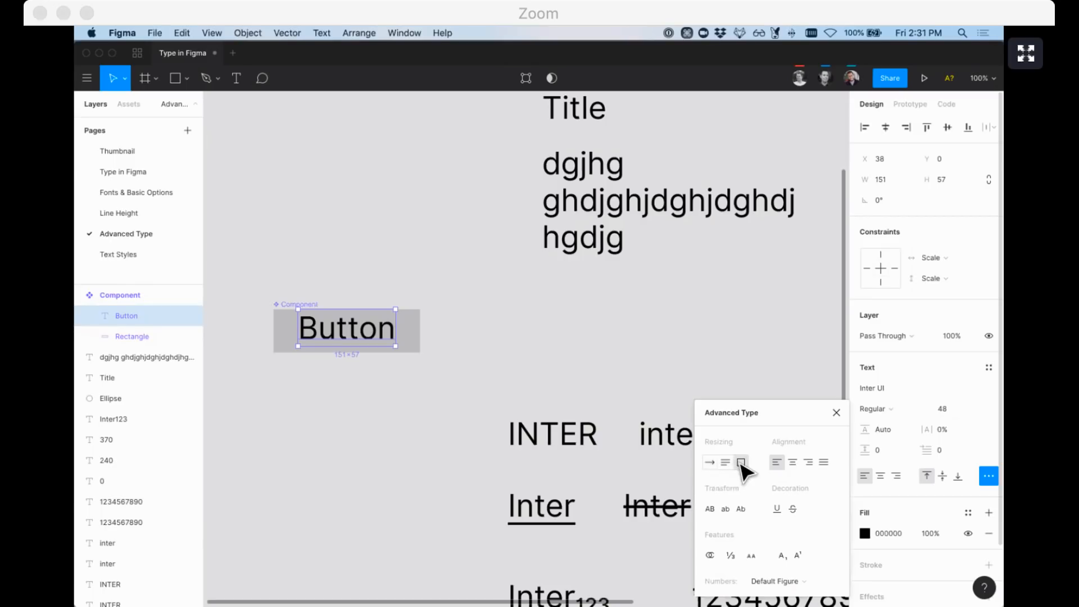
pyautogui.click(944, 259)
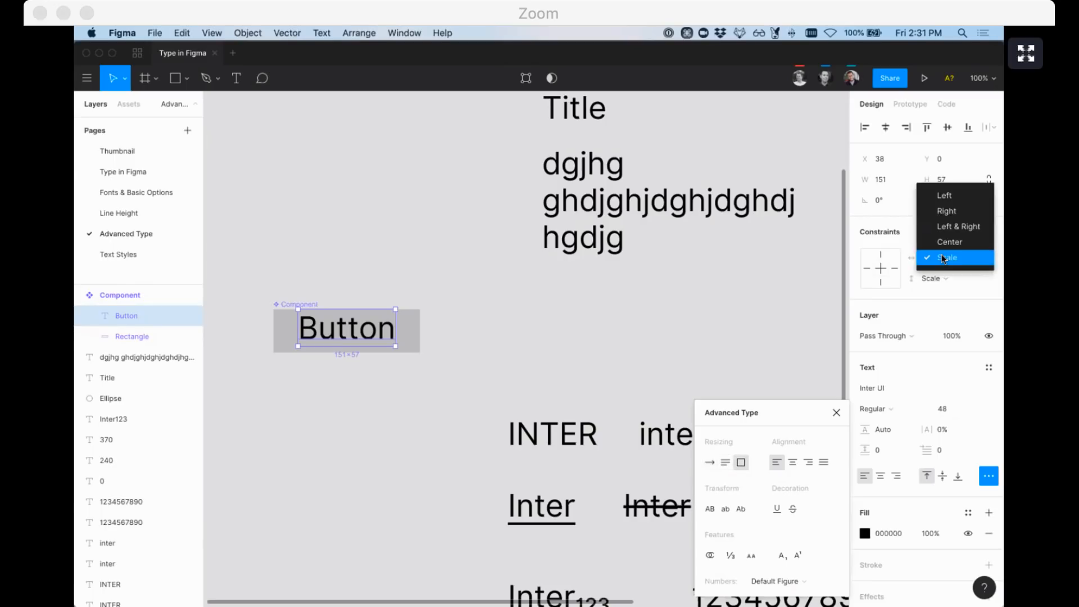
pyautogui.click(949, 226)
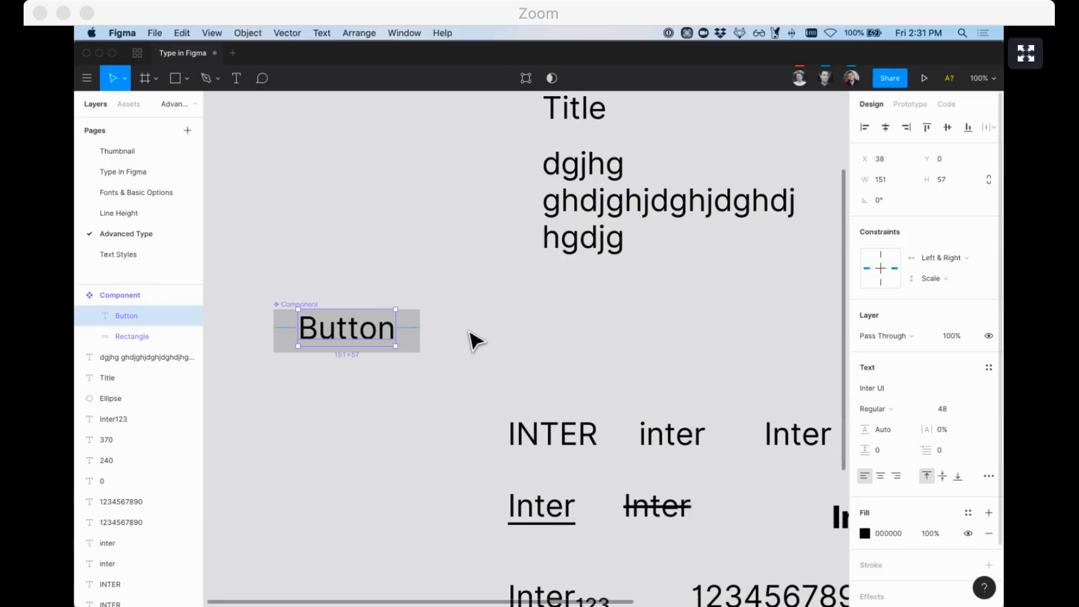
pyautogui.click(465, 376)
# Duplicate the Button component below, retype it as 'asdfsdfasdfasdfasdf' and widen it
pyautogui.moveTo(298, 319); pyautogui.dragTo(332, 336)
pyautogui.doubleClick(331, 336)
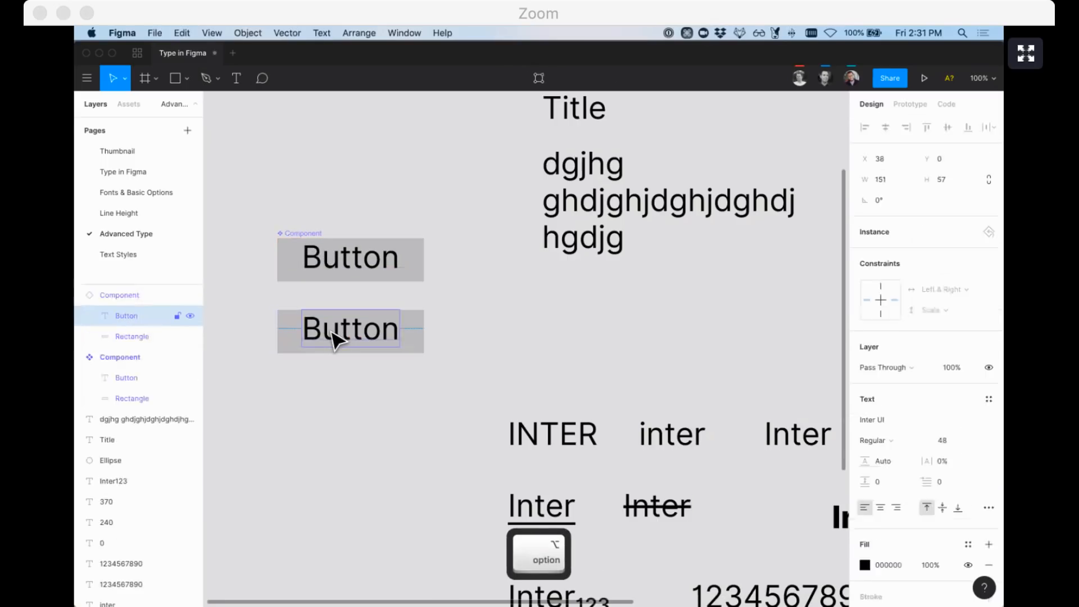
pyautogui.doubleClick(329, 330)
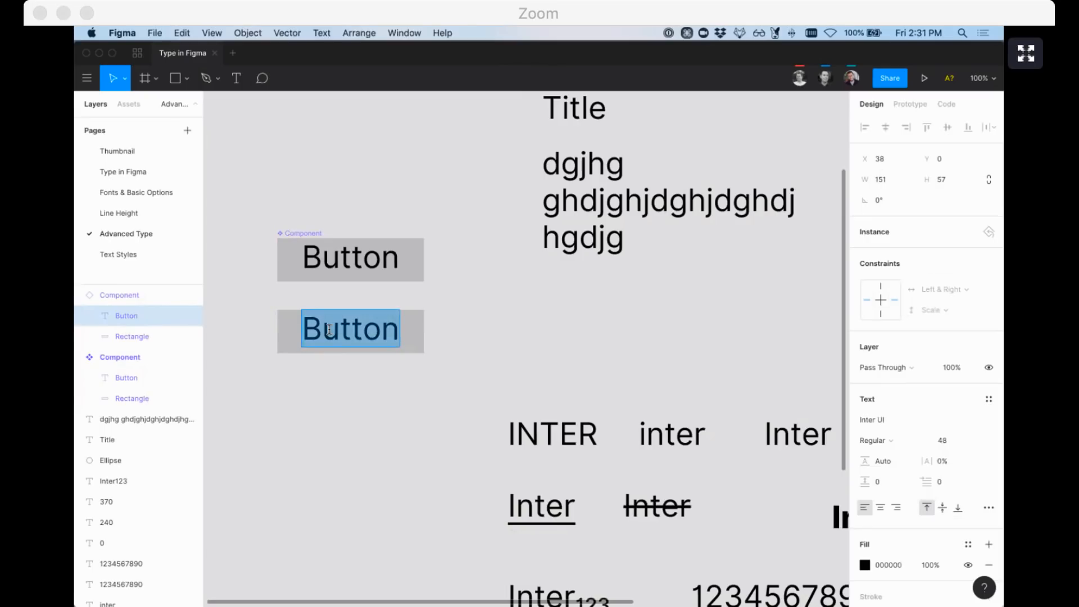
pyautogui.write('asdfsdfasdfasdfasdf')
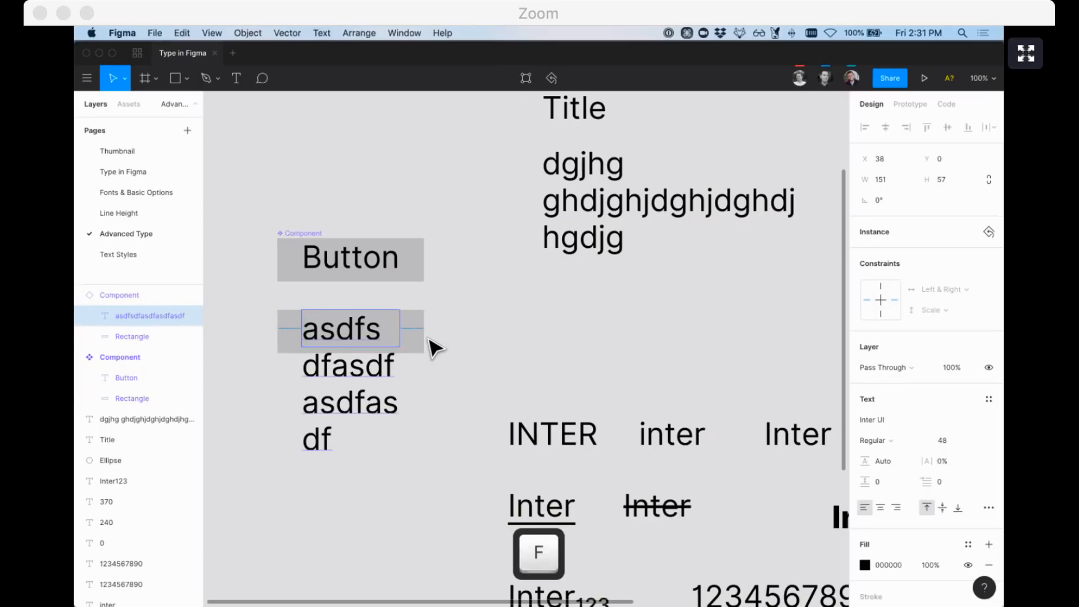
pyautogui.click(424, 335)
pyautogui.moveTo(425, 332); pyautogui.dragTo(628, 330)
# Measure the stretched instance's text spacing, then delete both Button components
pyautogui.doubleClick(582, 336)
pyautogui.press('alt')
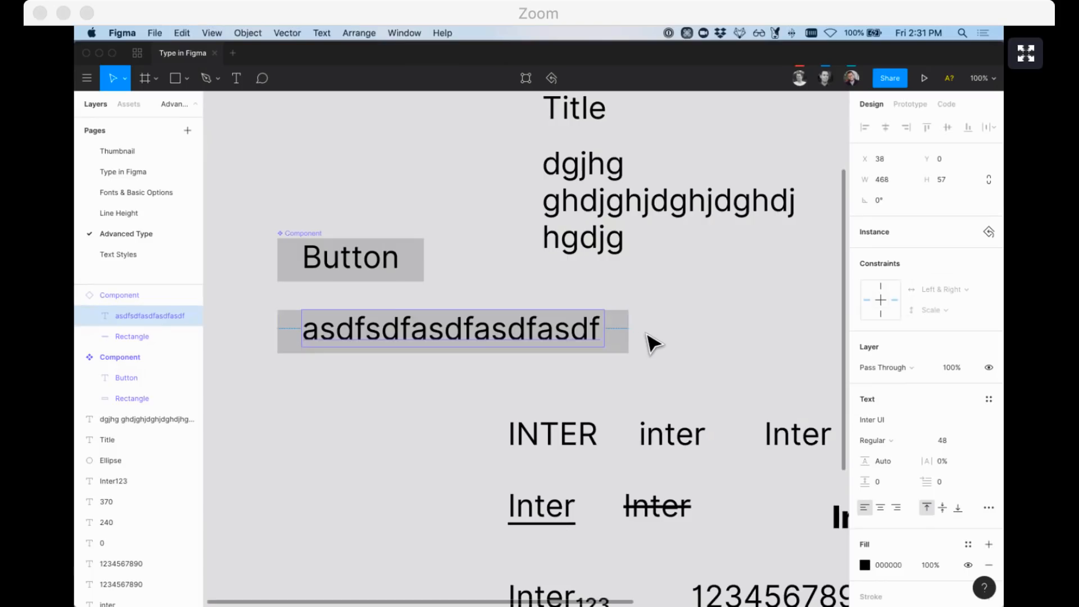
pyautogui.click(639, 344)
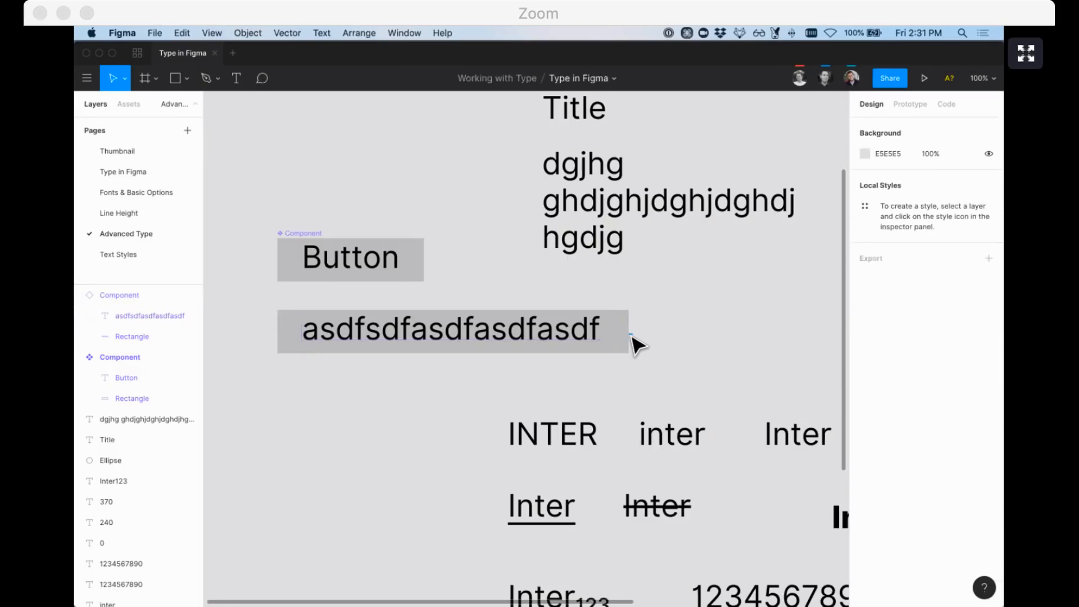
pyautogui.click(595, 330)
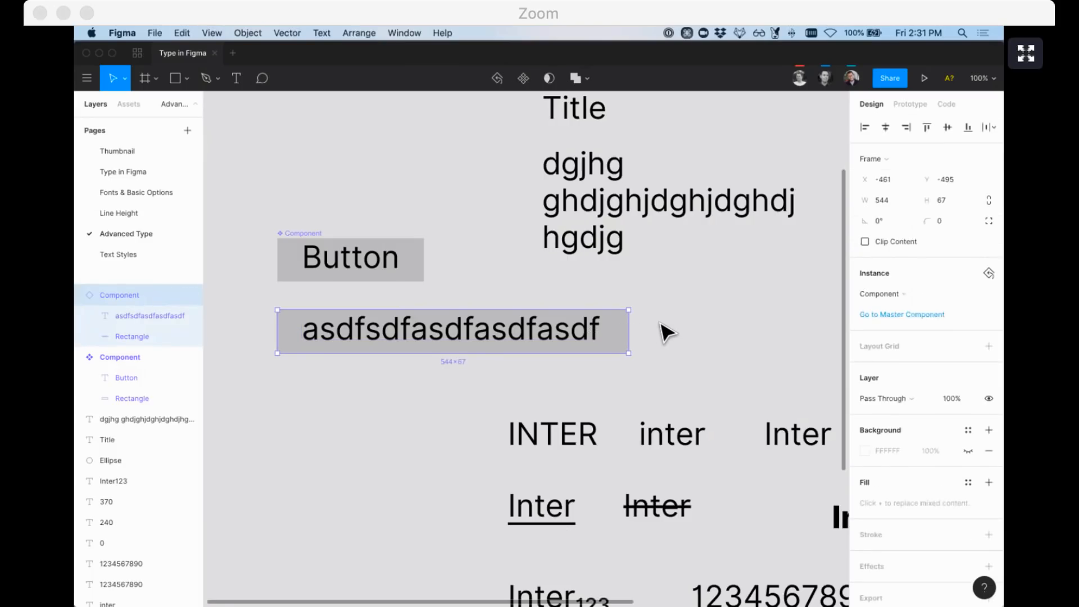
pyautogui.click(519, 300)
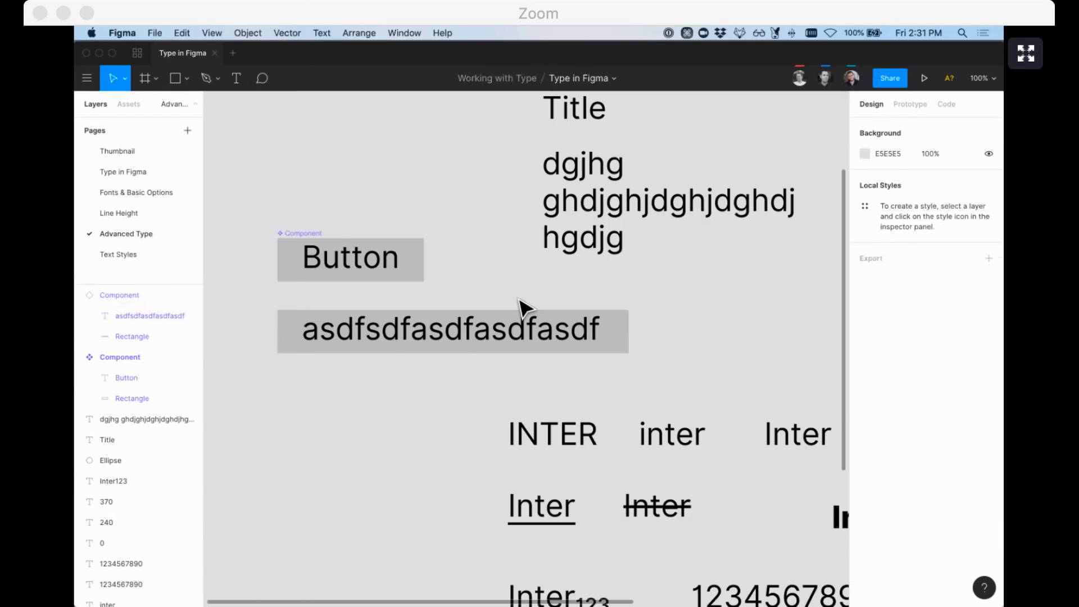
pyautogui.click(454, 341)
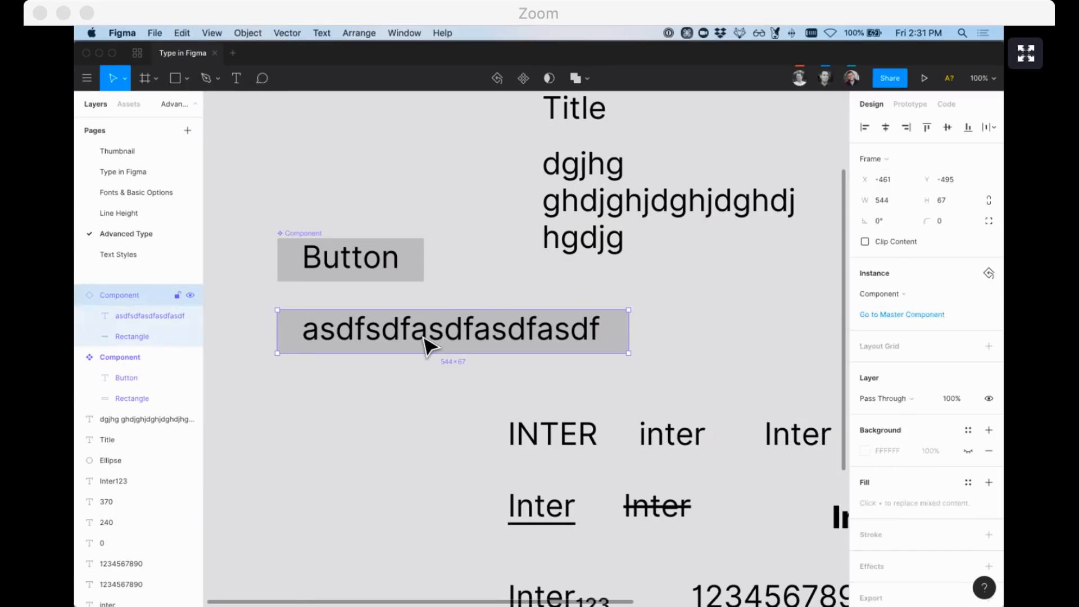
pyautogui.click(263, 324)
pyautogui.click(318, 336)
pyautogui.moveTo(404, 393); pyautogui.dragTo(300, 215)
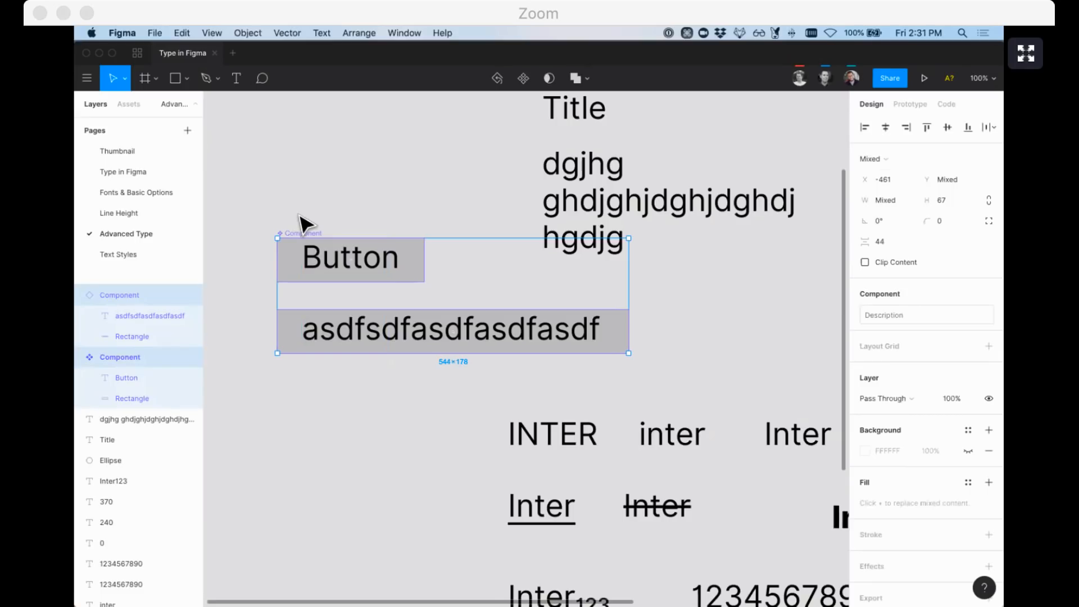
pyautogui.press('BackSpace')
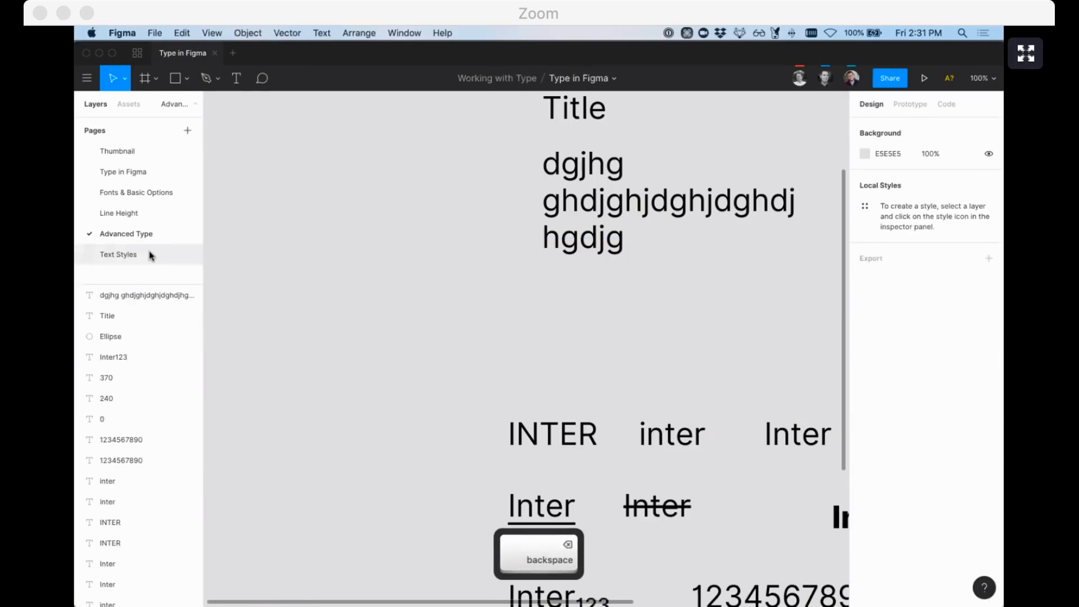
# On the Text Styles page, add a 'Hello' text and widen it to about 431
pyautogui.click(149, 253)
pyautogui.press('t')
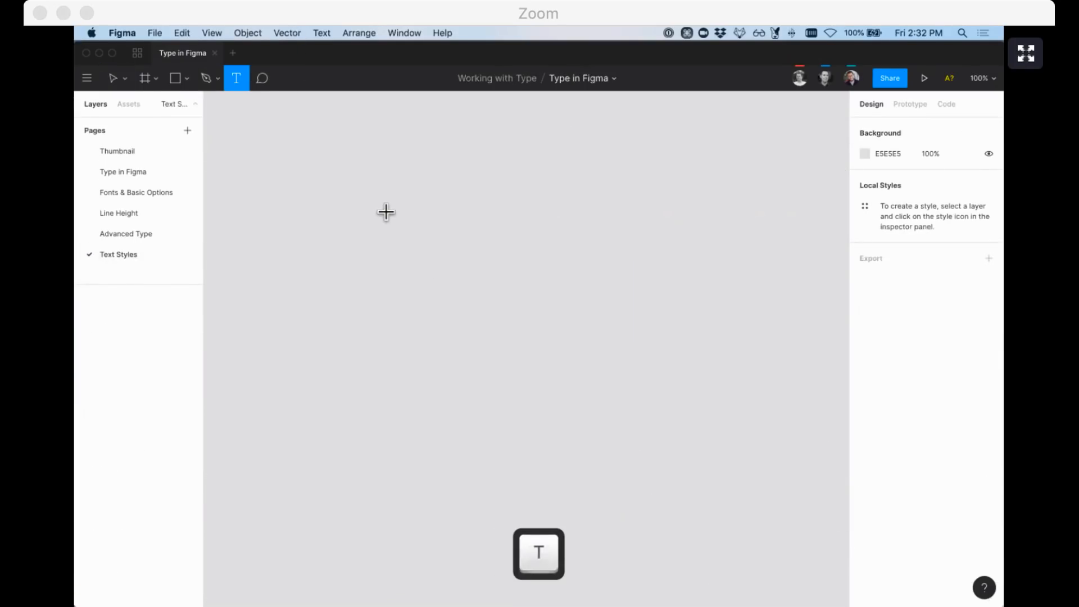
pyautogui.click(386, 214)
pyautogui.write('Hello')
pyautogui.press('Escape')
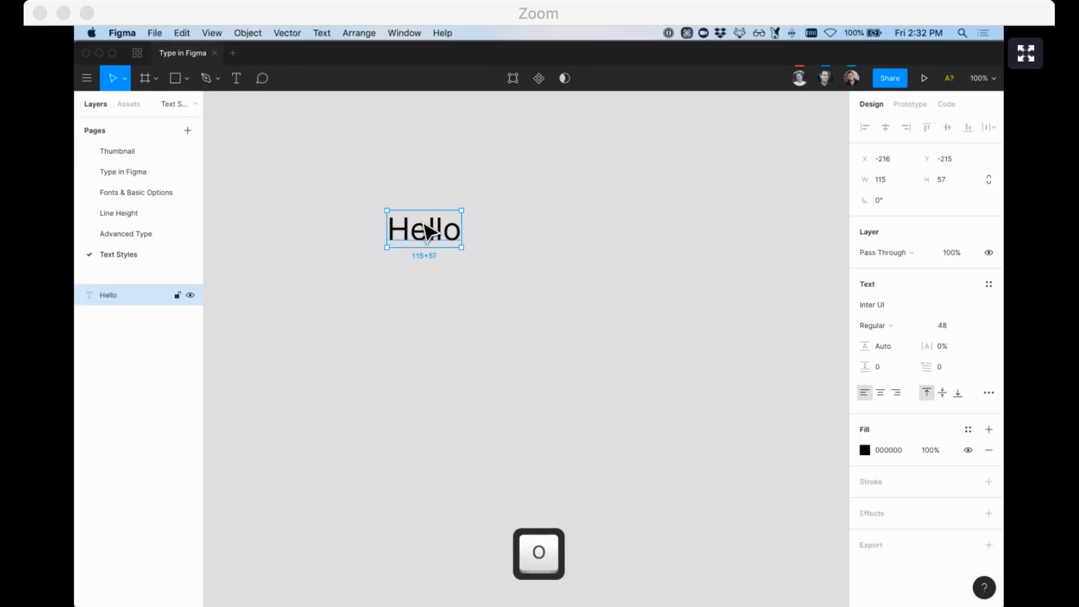
pyautogui.moveTo(470, 226); pyautogui.dragTo(670, 228)
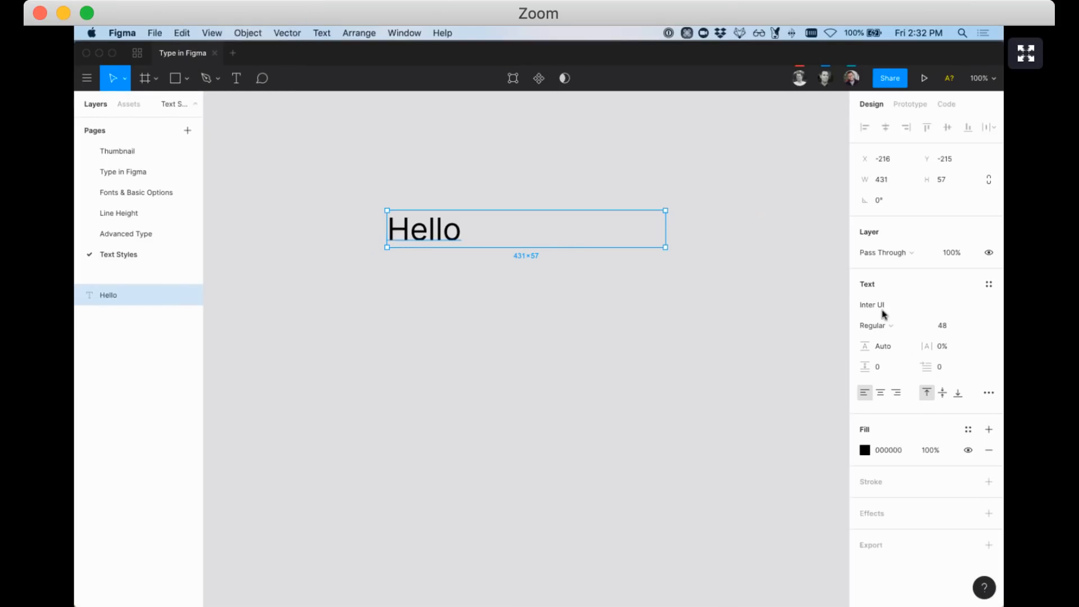
# Open and browse the list of existing text styles
pyautogui.click(995, 284)
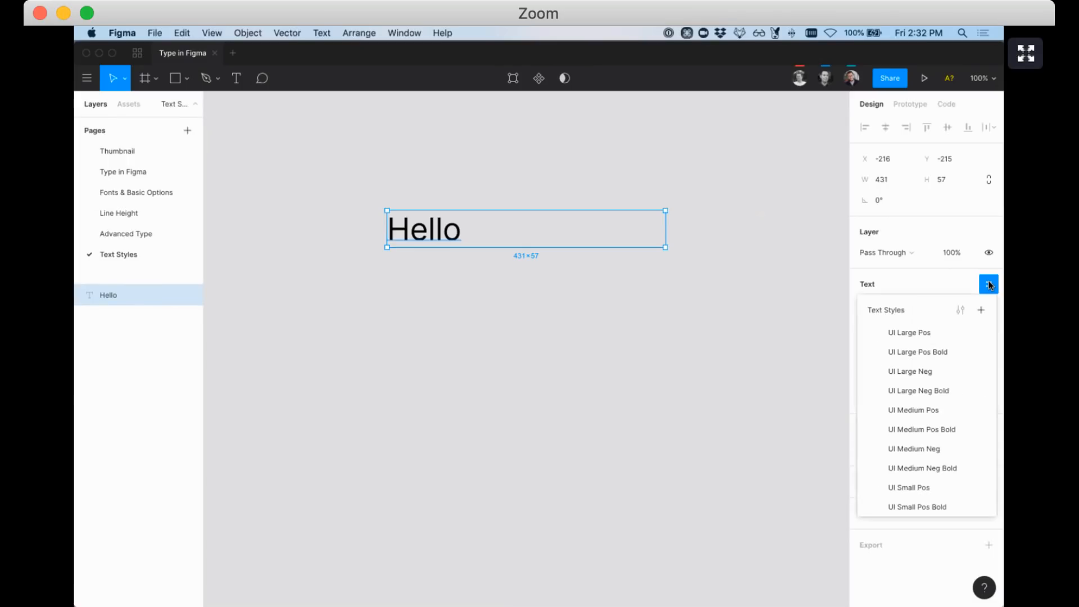
pyautogui.scroll(-2, 946, 367)
pyautogui.scroll(2, 945, 366)
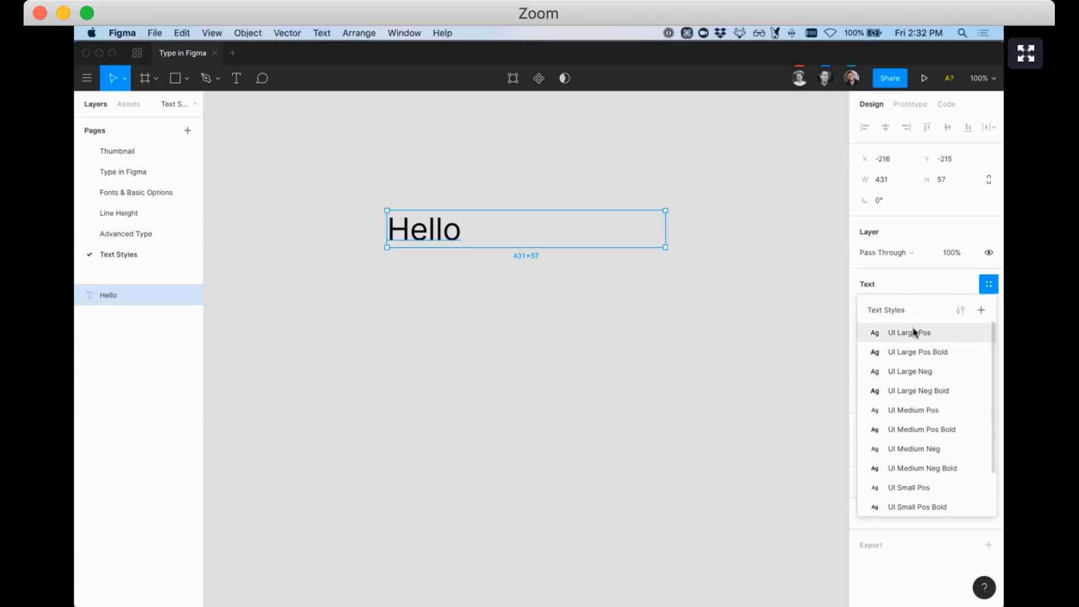
pyautogui.scroll(-2, 916, 352)
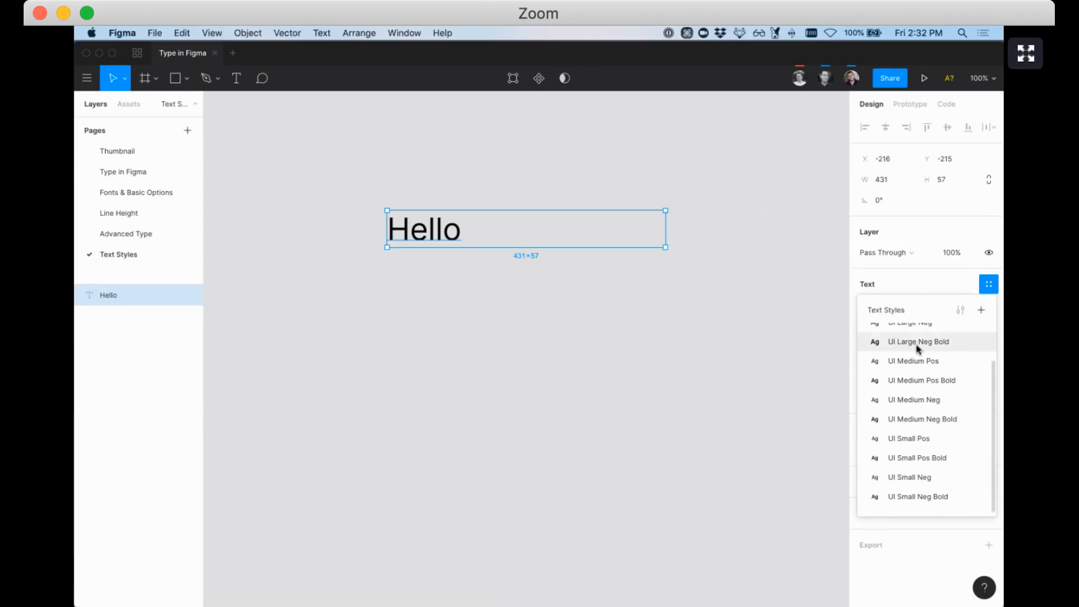
pyautogui.scroll(2, 904, 404)
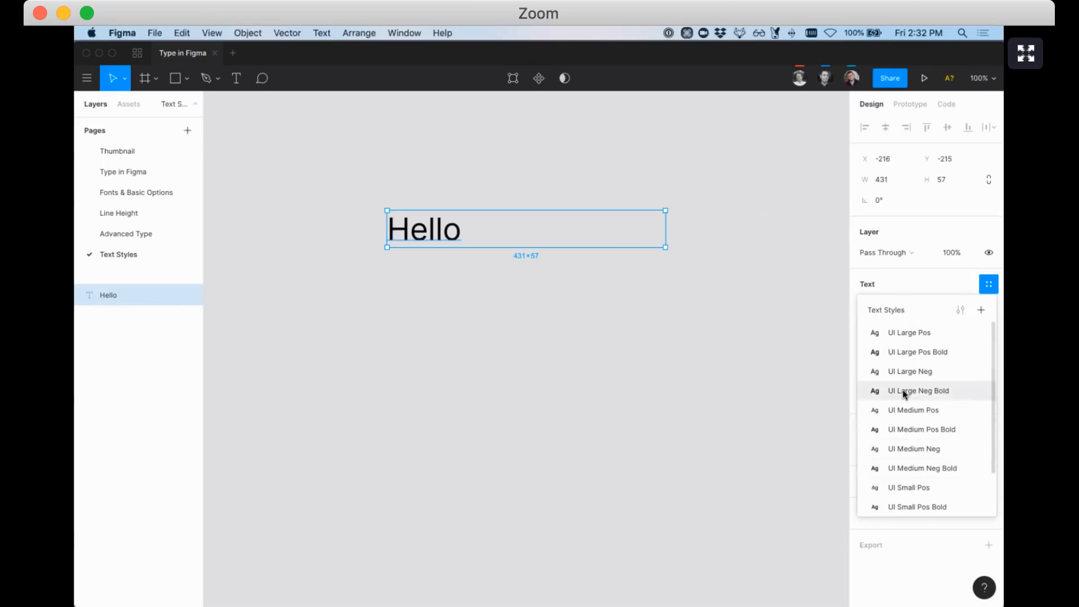
# Create a text style named 'New text style' from Hello
pyautogui.click(981, 311)
pyautogui.write('New text style')
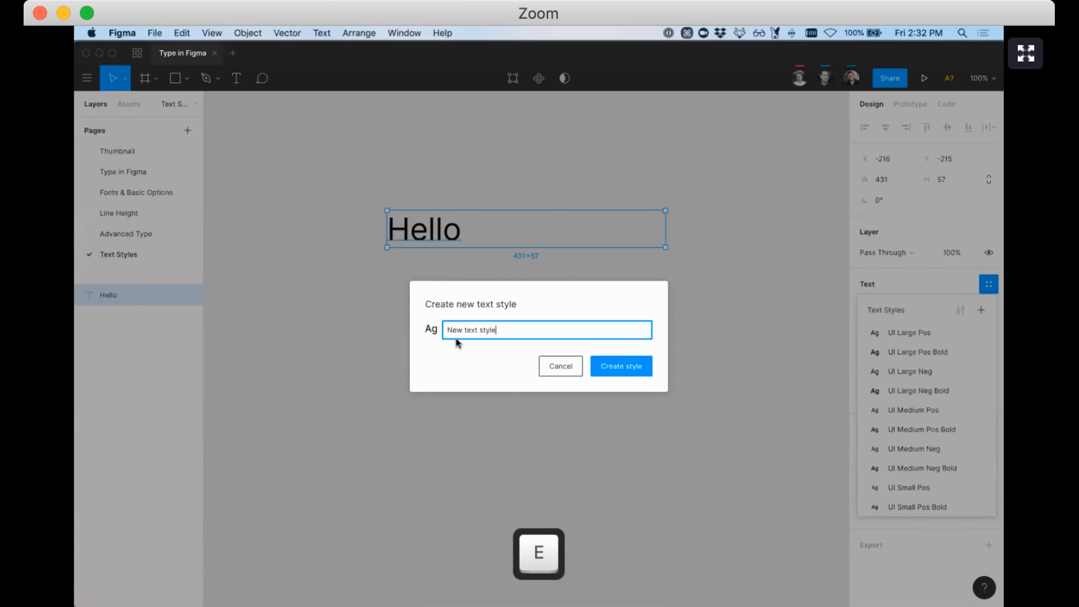
pyautogui.press('Return')
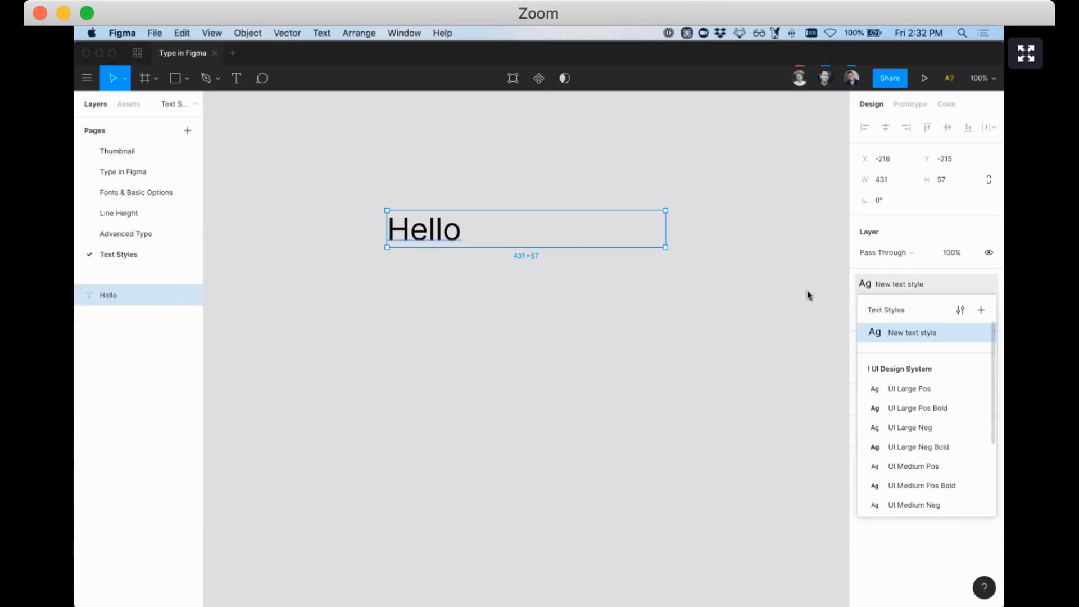
pyautogui.click(794, 337)
pyautogui.click(396, 243)
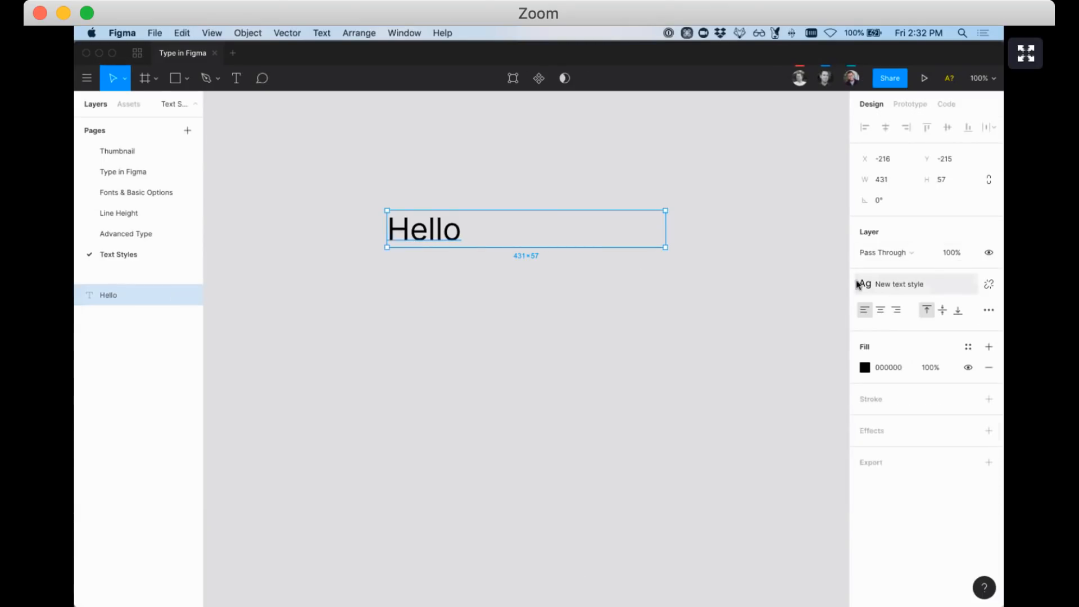
# Detach and restore the style, nudge Hello up, then duplicate it into four stacked copies
pyautogui.click(989, 287)
pyautogui.press('cmd+z')
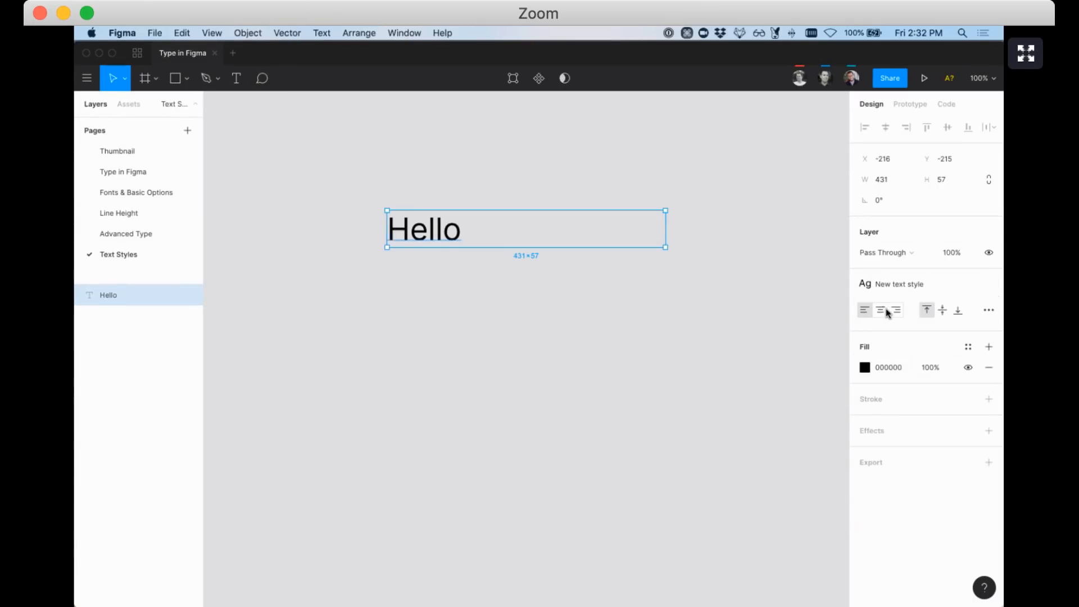
pyautogui.moveTo(425, 216); pyautogui.dragTo(428, 186)
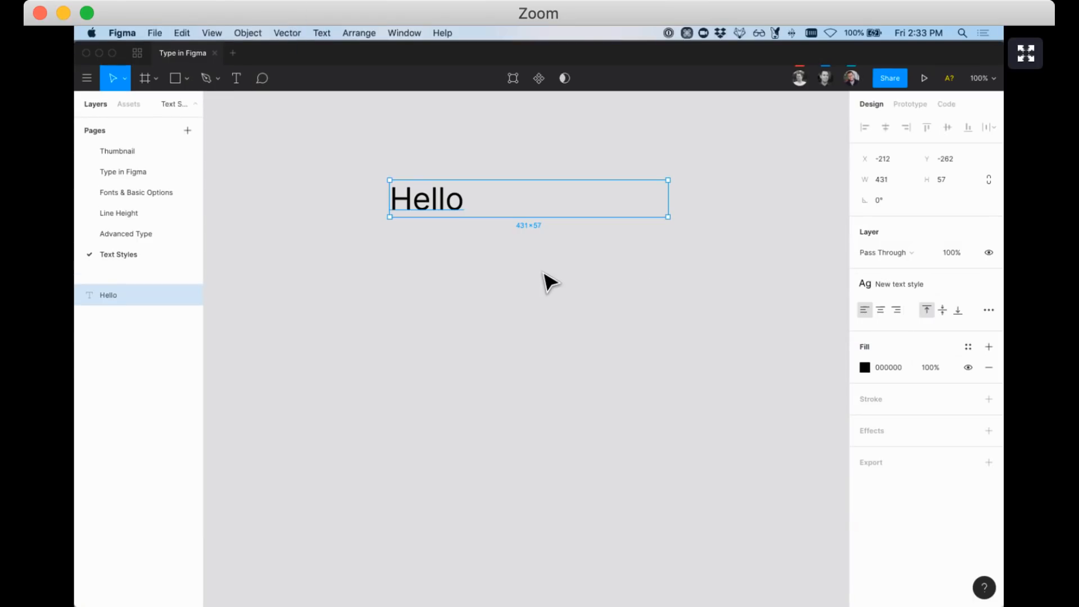
pyautogui.moveTo(457, 217); pyautogui.dragTo(461, 269)
pyautogui.press('super+d')
pyautogui.press('super+d')
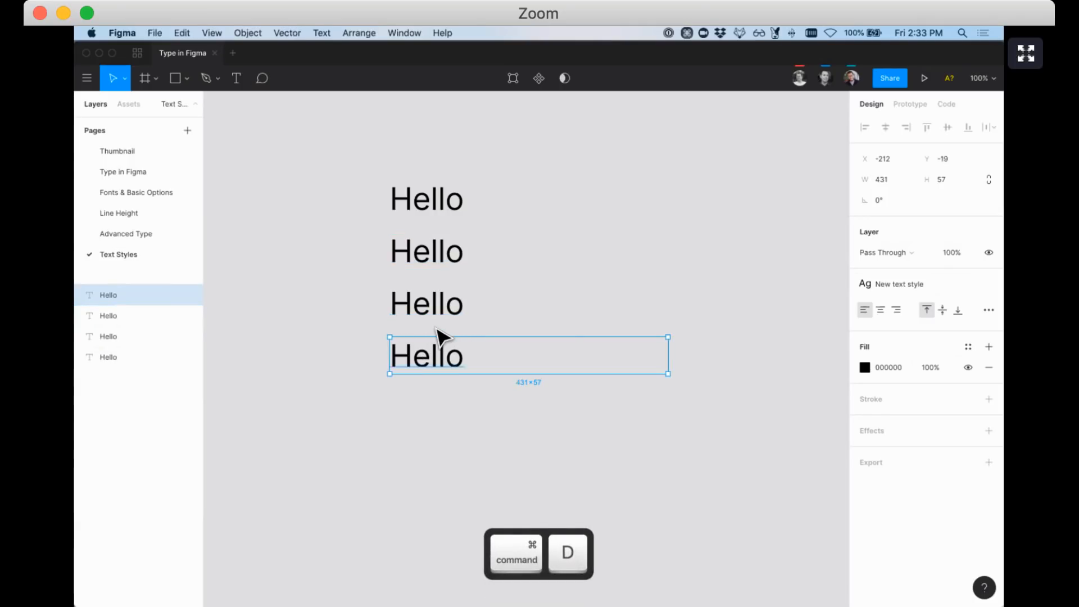
# Colour the fourth Hello FF0000, then Yellow, and finally the Blue colour style
pyautogui.click(865, 369)
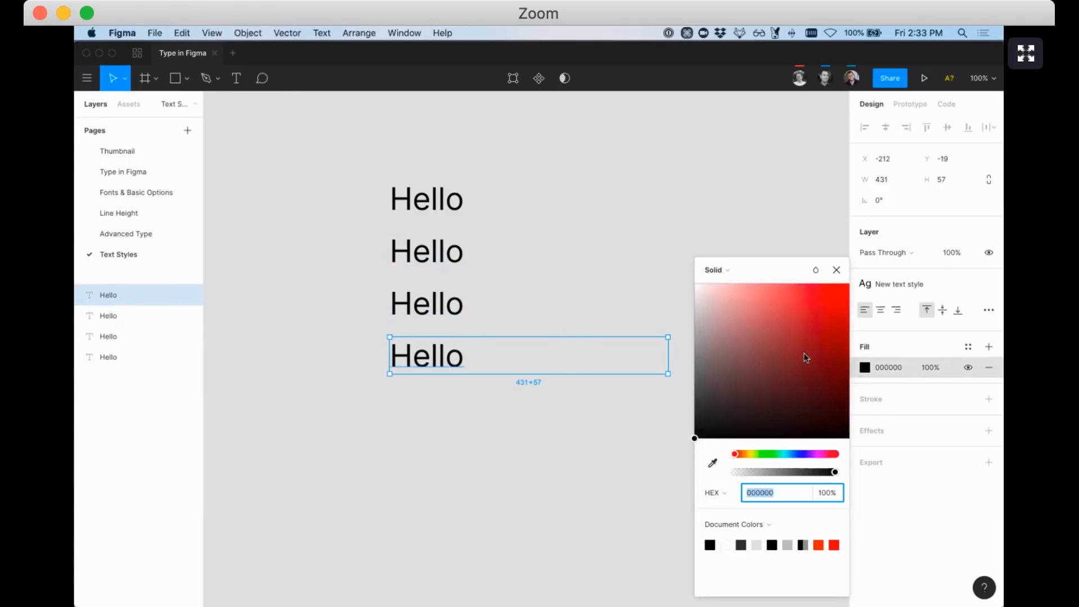
pyautogui.write('FF0000')
pyautogui.press('Return')
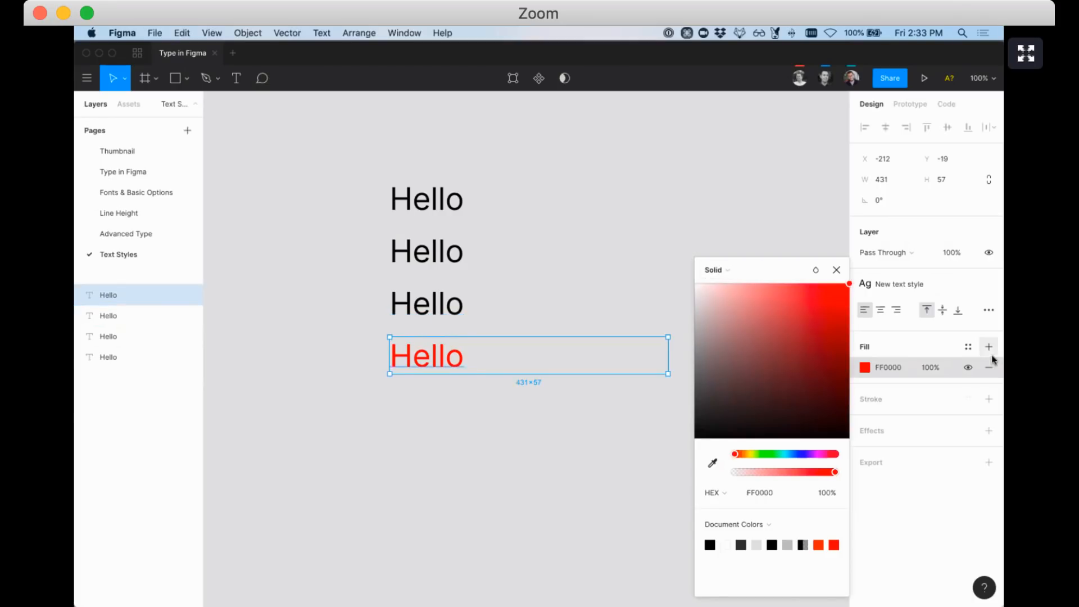
pyautogui.click(969, 348)
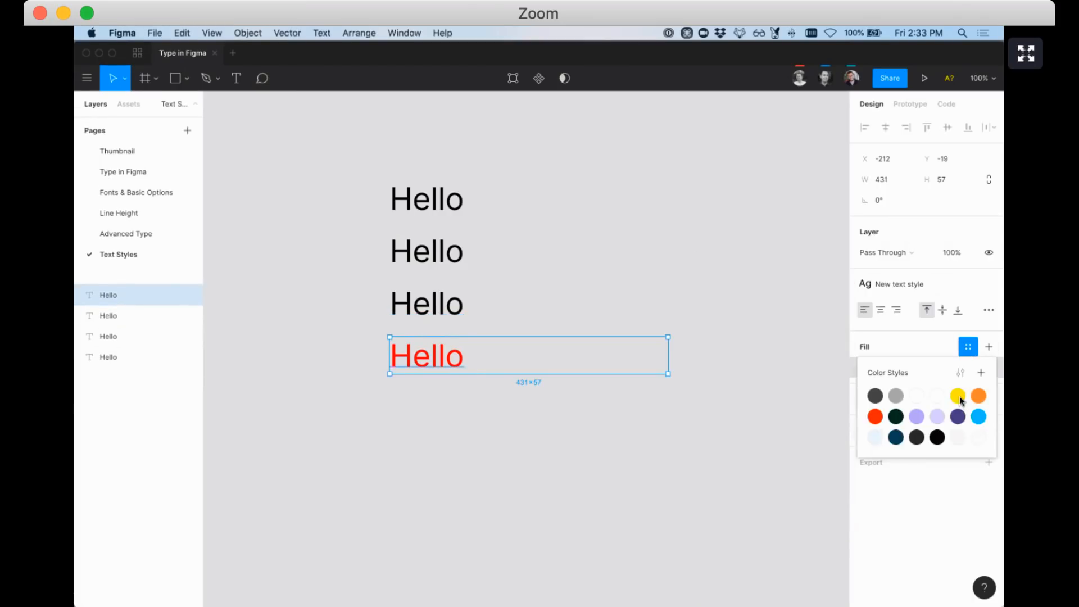
pyautogui.click(961, 398)
pyautogui.click(968, 346)
pyautogui.click(979, 420)
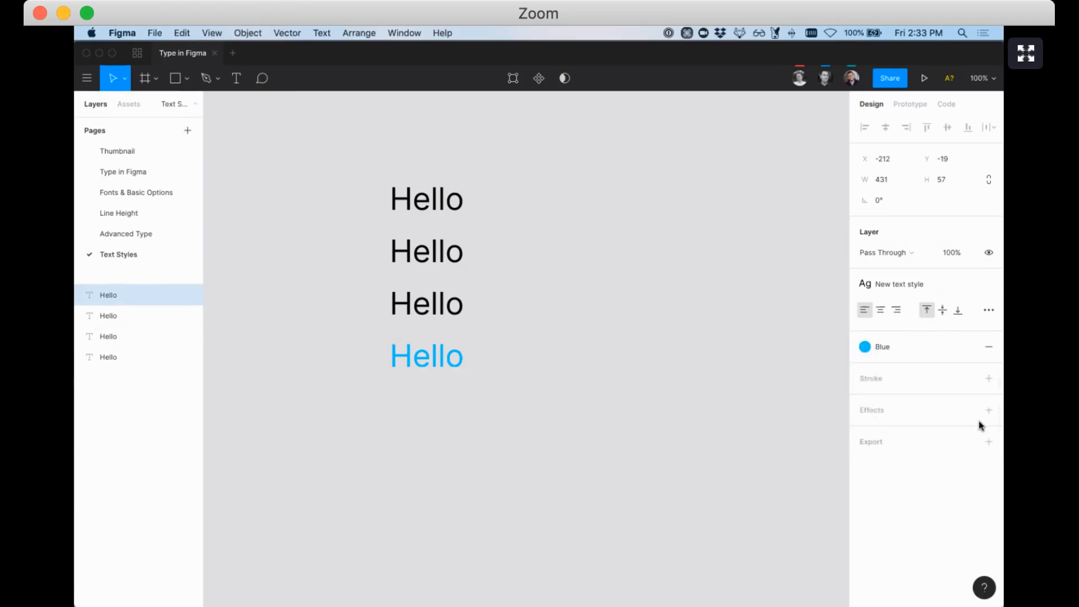
# Right-align the third Hello and centre-align the second
pyautogui.click(432, 318)
pyautogui.click(898, 311)
pyautogui.click(453, 260)
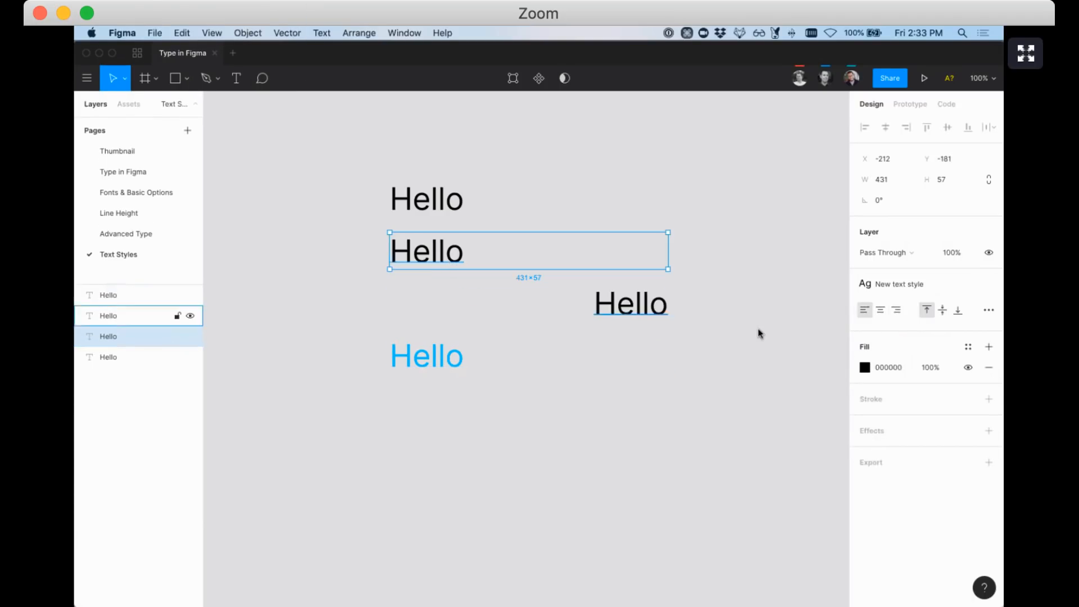
pyautogui.click(880, 310)
# Select the first Hello and drag a copy of it straight above
pyautogui.moveTo(396, 157); pyautogui.dragTo(603, 305)
pyautogui.click(480, 236)
pyautogui.click(434, 208)
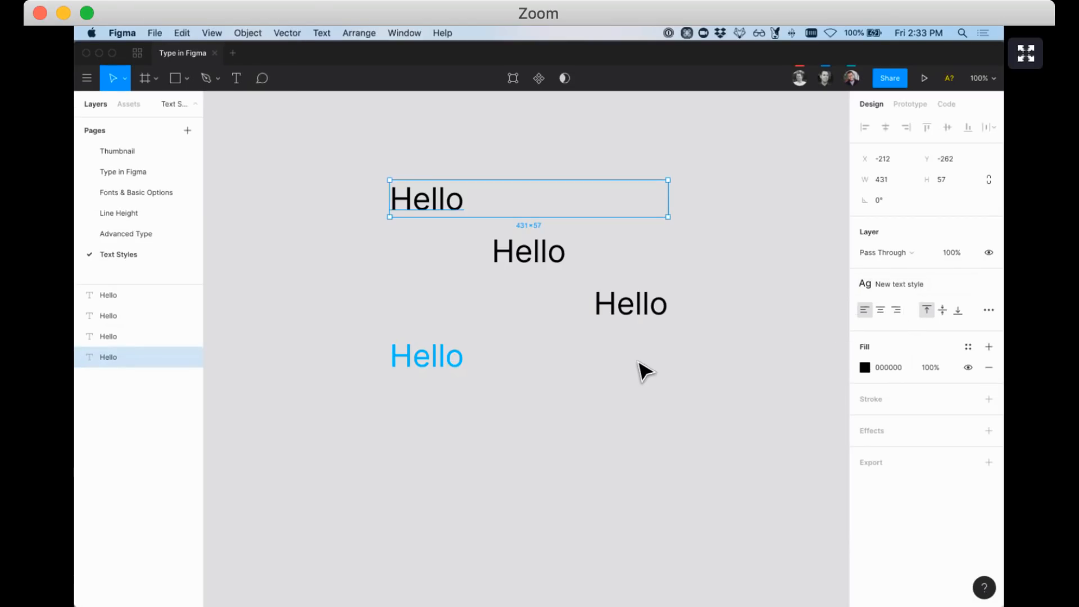
pyautogui.scroll(4, 520, 308)
pyautogui.click(457, 259)
pyautogui.moveTo(446, 302); pyautogui.dragTo(454, 226)
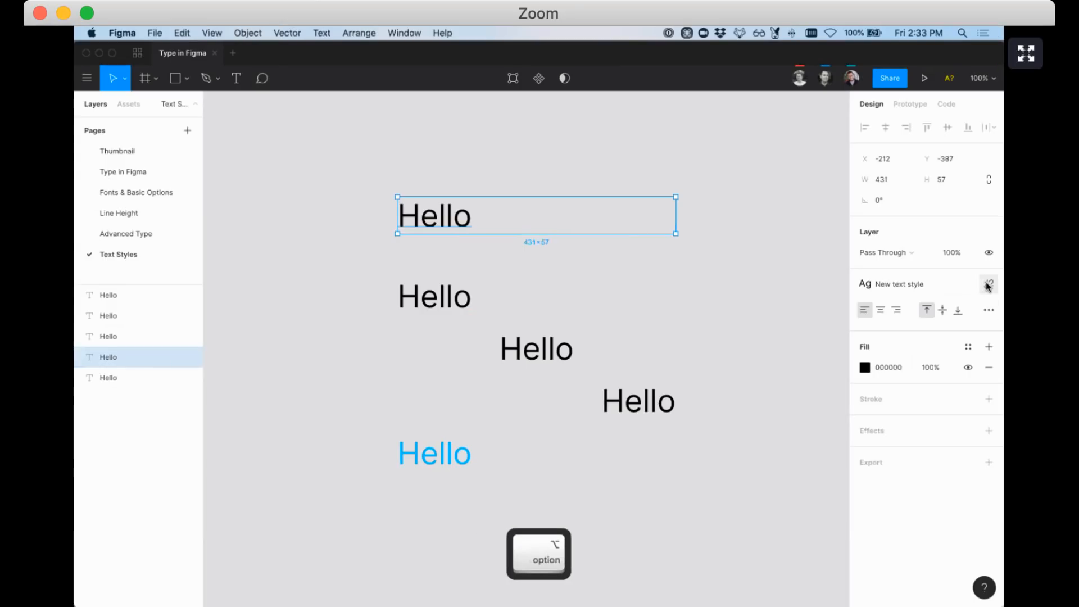
# Detach the top Hello's style and set it to Bold at size 24
pyautogui.click(990, 283)
pyautogui.click(891, 326)
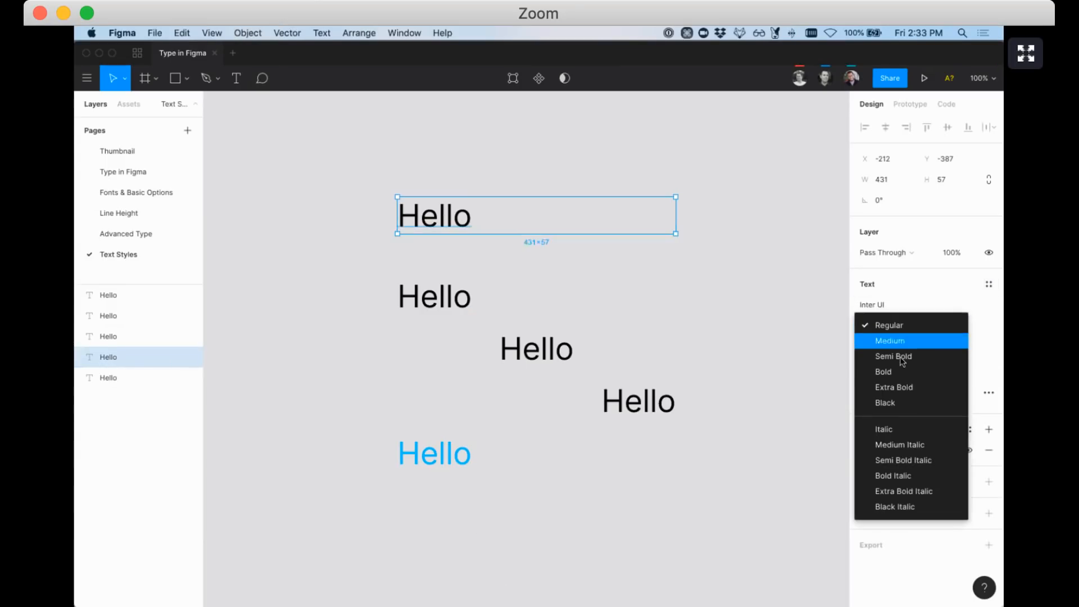
pyautogui.click(899, 372)
pyautogui.click(947, 329)
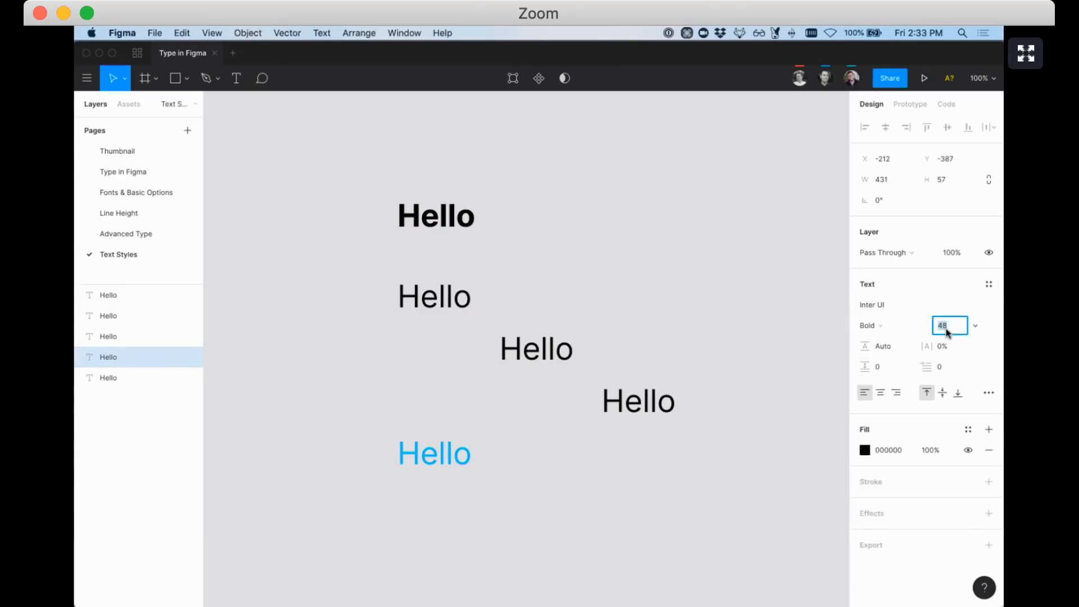
pyautogui.write('24')
pyautogui.press('Return')
# Save that formatting as a new text style named 'Smaller type style'
pyautogui.click(989, 284)
pyautogui.click(981, 311)
pyautogui.write('Smaller type stye')
pyautogui.press('BackSpace')
pyautogui.write('l')
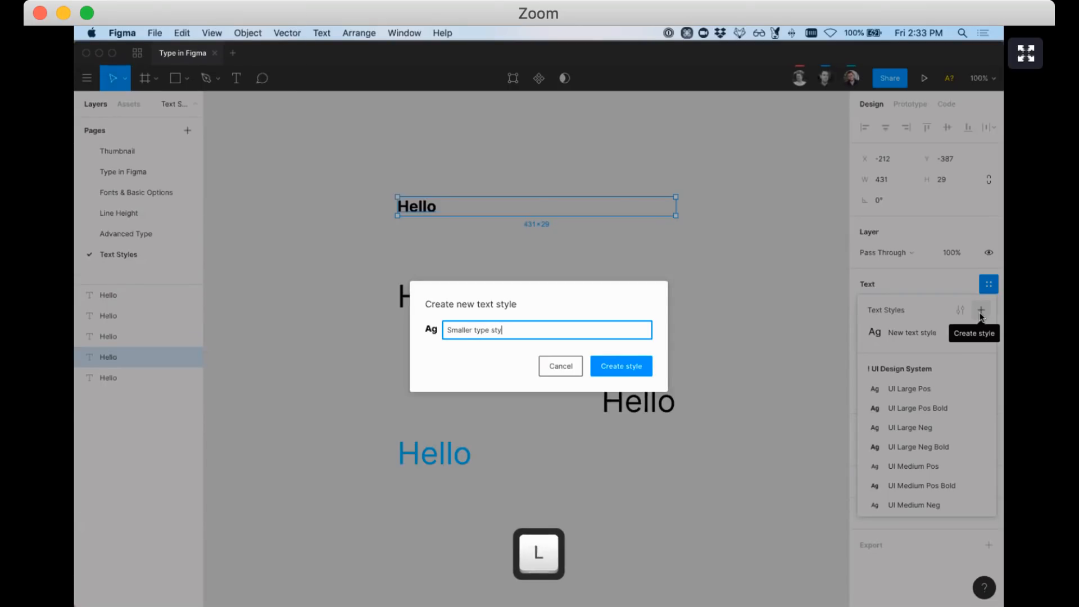
pyautogui.write('e')
pyautogui.click(619, 368)
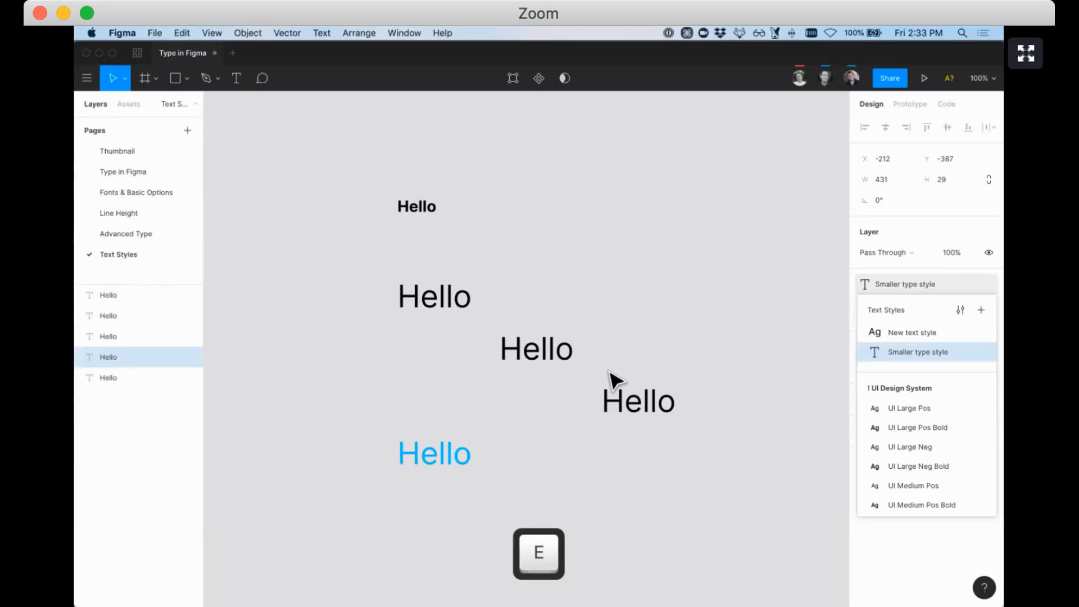
# Type 'asdfsdfaf' after the second Hello and apply Smaller type style to that word
pyautogui.doubleClick(451, 294)
pyautogui.click(482, 297)
pyautogui.write('asdfsdfaf')
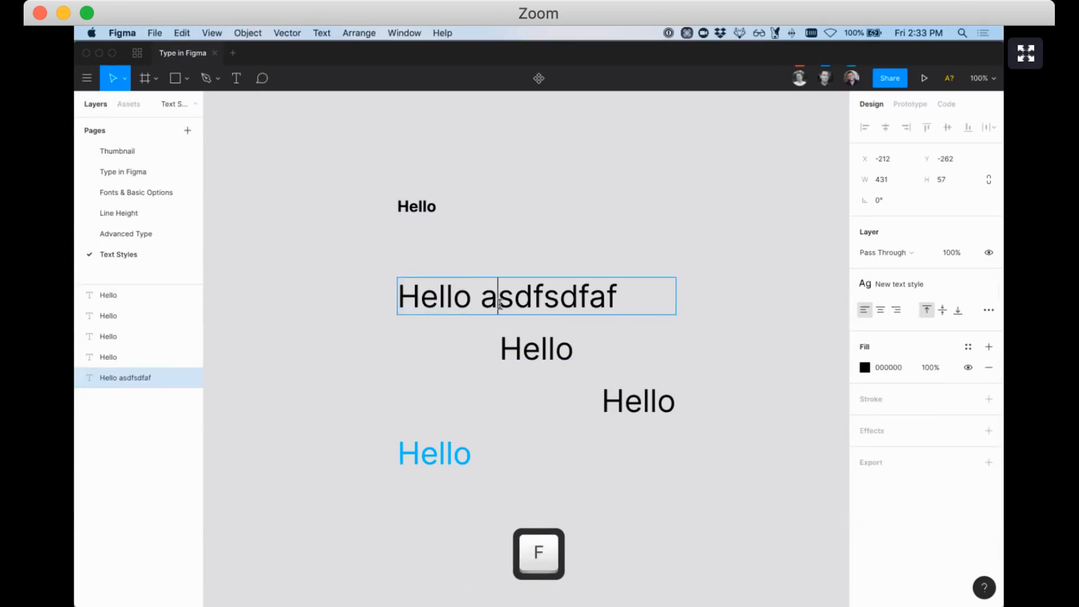
pyautogui.moveTo(615, 298); pyautogui.dragTo(478, 296)
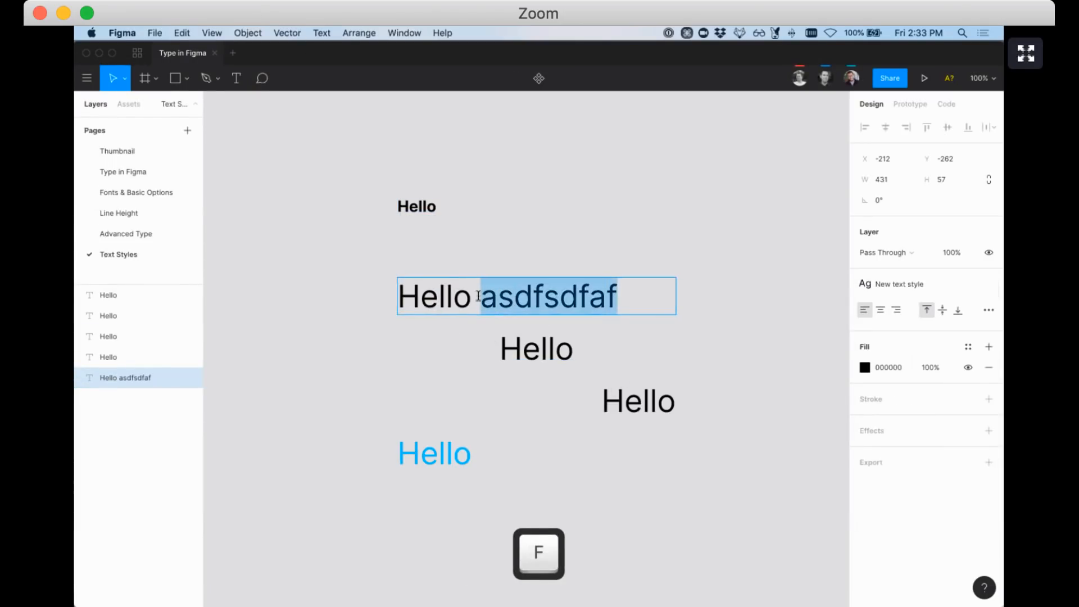
pyautogui.click(885, 284)
pyautogui.click(905, 354)
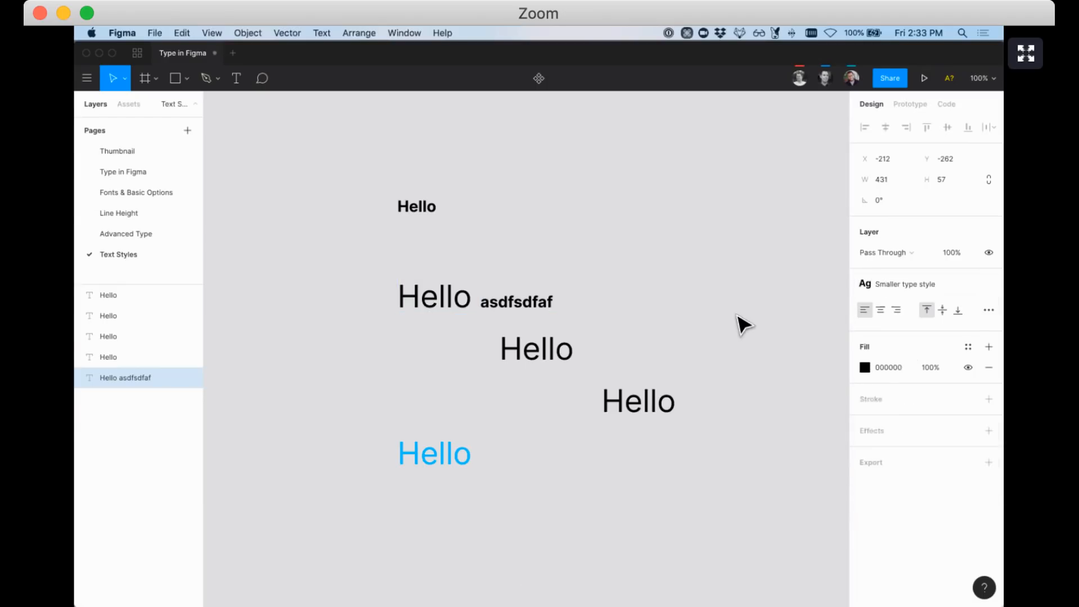
pyautogui.click(625, 283)
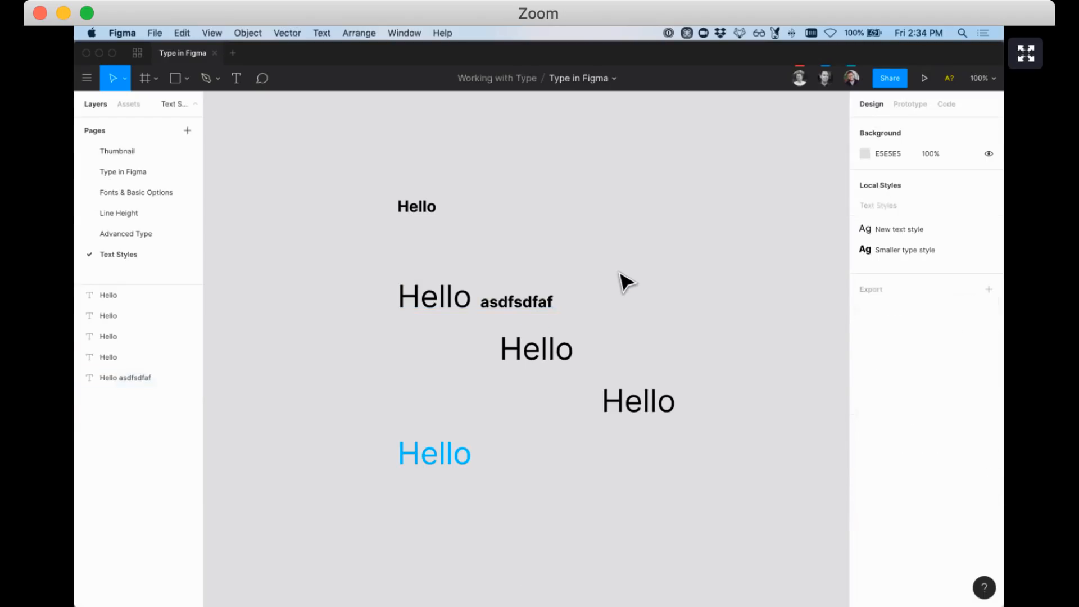
# Bold the letter e in Hello and italicise the second line's text
pyautogui.doubleClick(523, 312)
pyautogui.moveTo(474, 297); pyautogui.dragTo(400, 298)
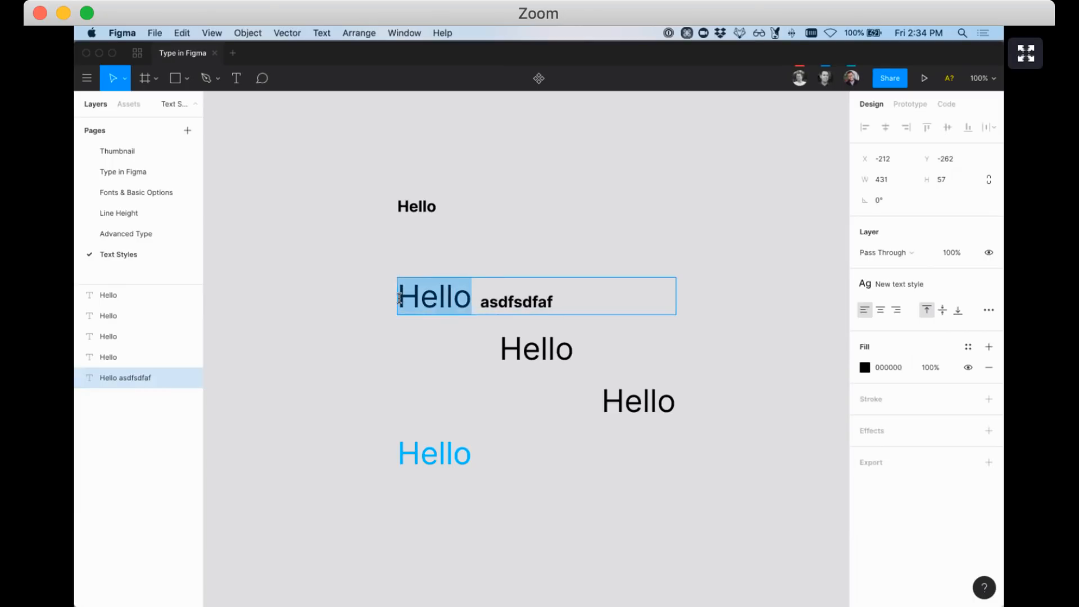
pyautogui.click(431, 299)
pyautogui.moveTo(438, 298); pyautogui.dragTo(419, 300)
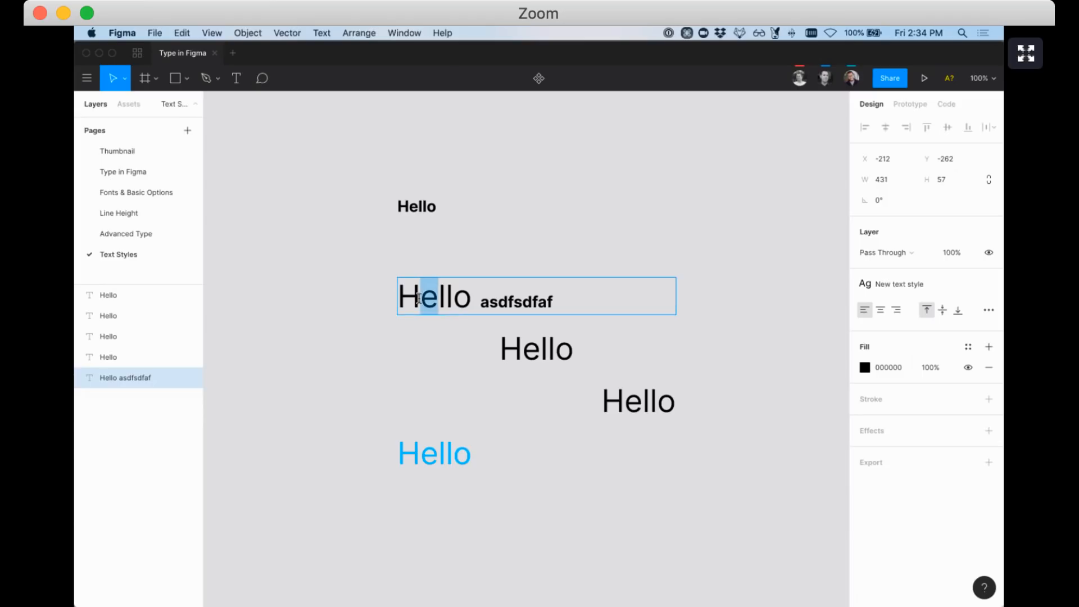
pyautogui.press('cmd+b')
pyautogui.press('Escape')
pyautogui.press('cmd+i')
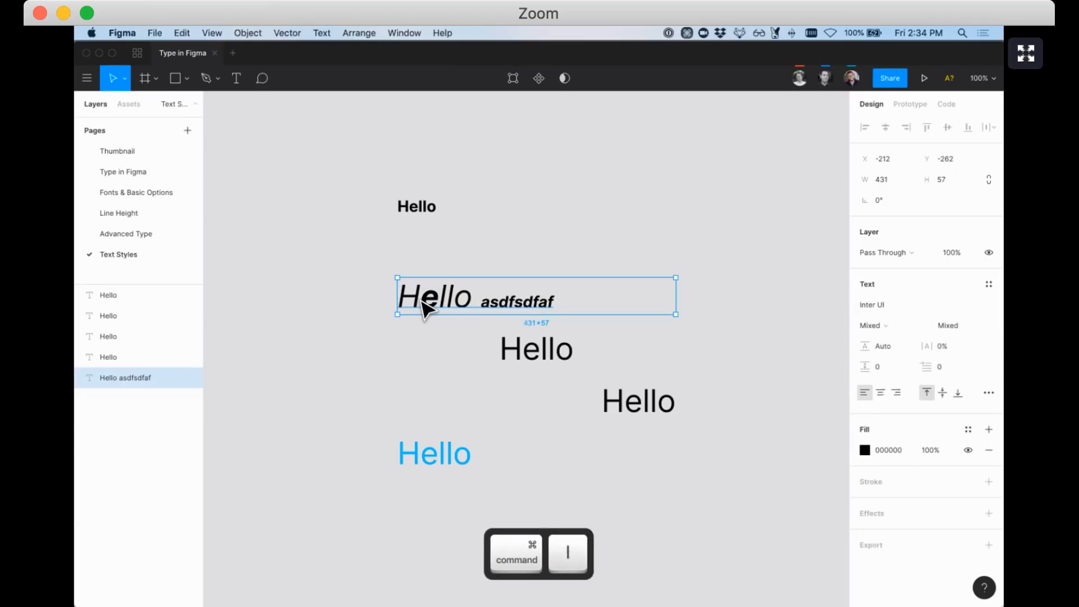
# Delete the 'Hello asdfsdfaf' text layer
pyautogui.doubleClick(428, 306)
pyautogui.doubleClick(437, 298)
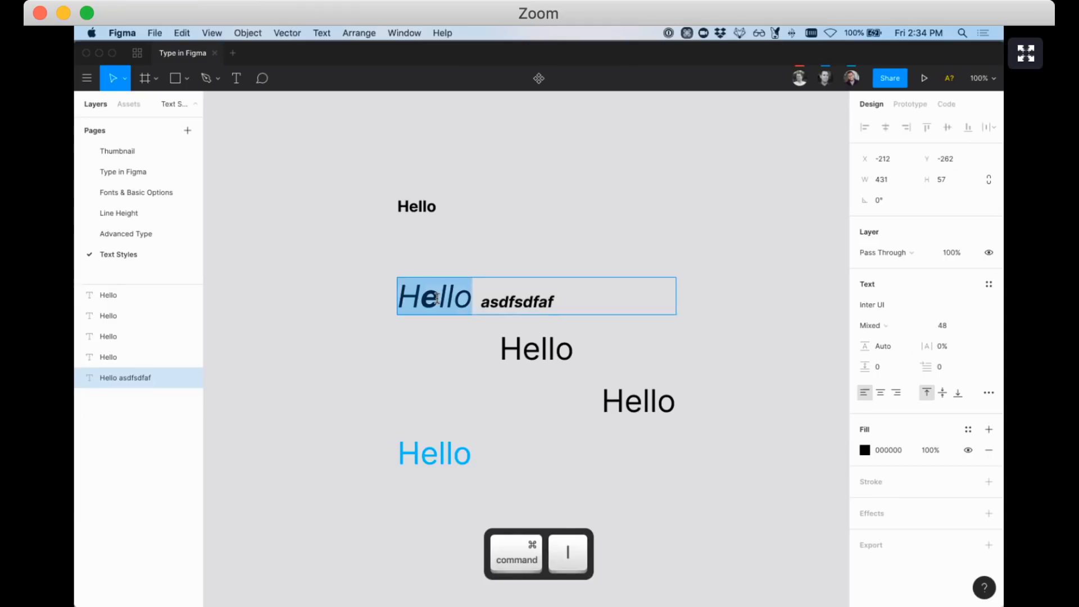
pyautogui.click(437, 298)
pyautogui.click(417, 270)
pyautogui.doubleClick(410, 288)
pyautogui.press('Escape')
pyautogui.press('BackSpace')
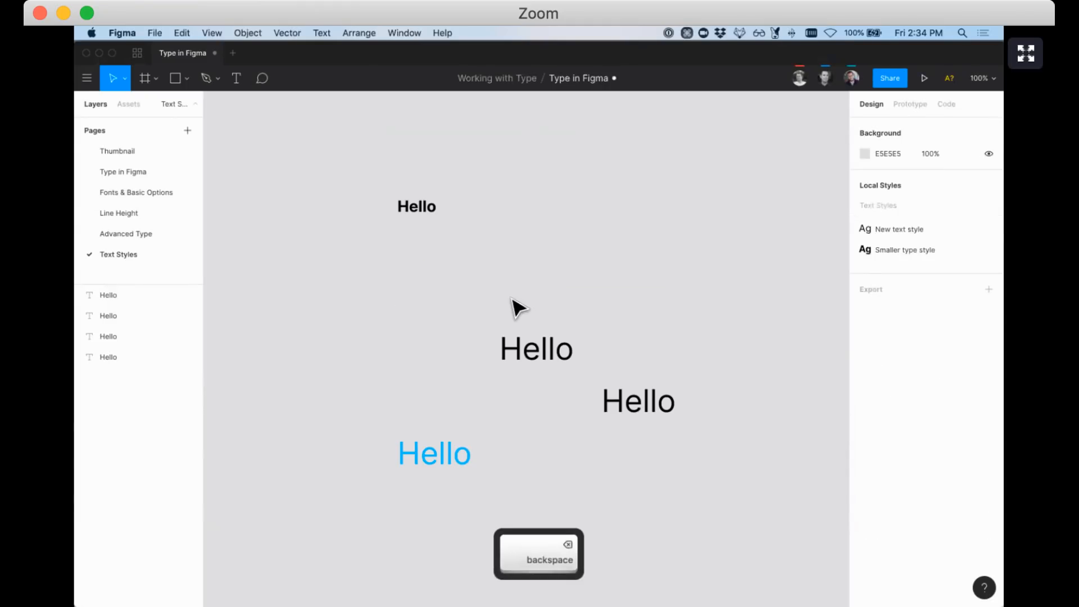
# Delete the middle and right Hellos, then view the bold Hello's CSS code
pyautogui.click(523, 355)
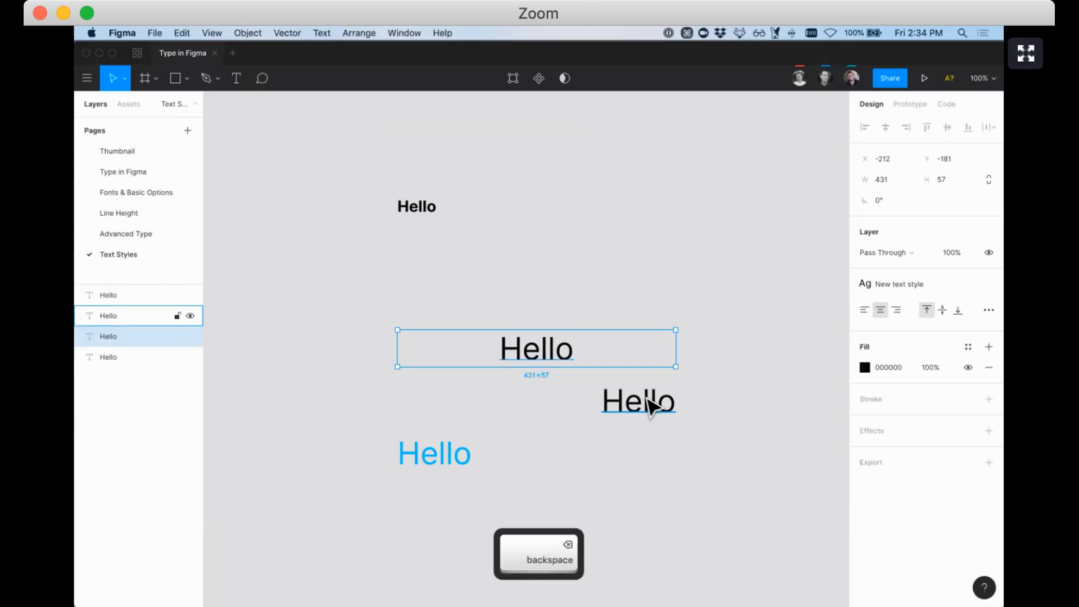
pyautogui.click(648, 400)
pyautogui.keyDown('shift'); pyautogui.click(553, 363); pyautogui.keyUp('shift')
pyautogui.press('BackSpace')
pyautogui.click(422, 213)
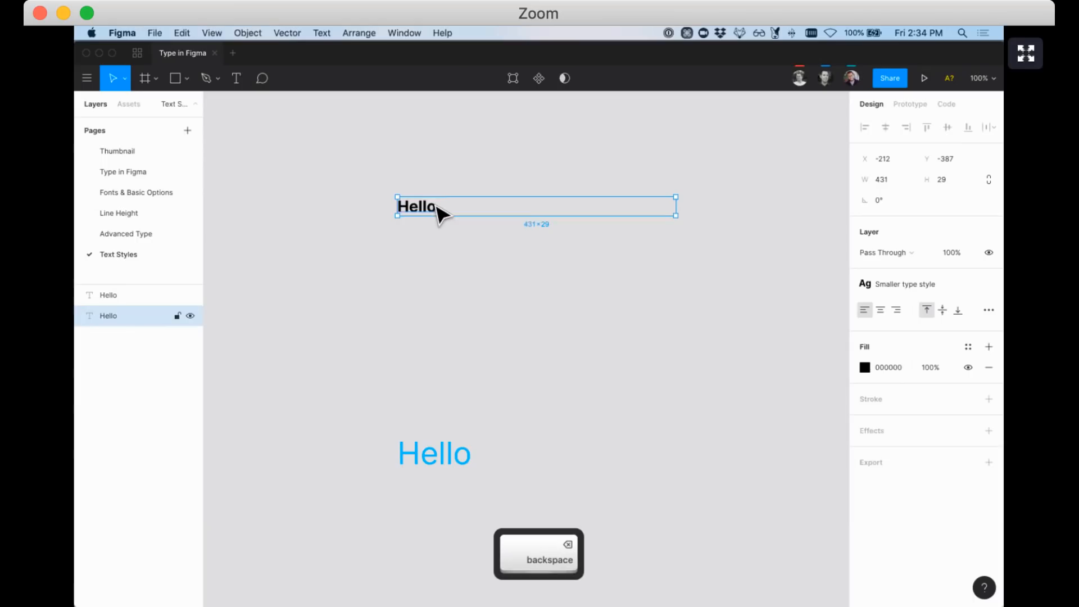
pyautogui.click(947, 104)
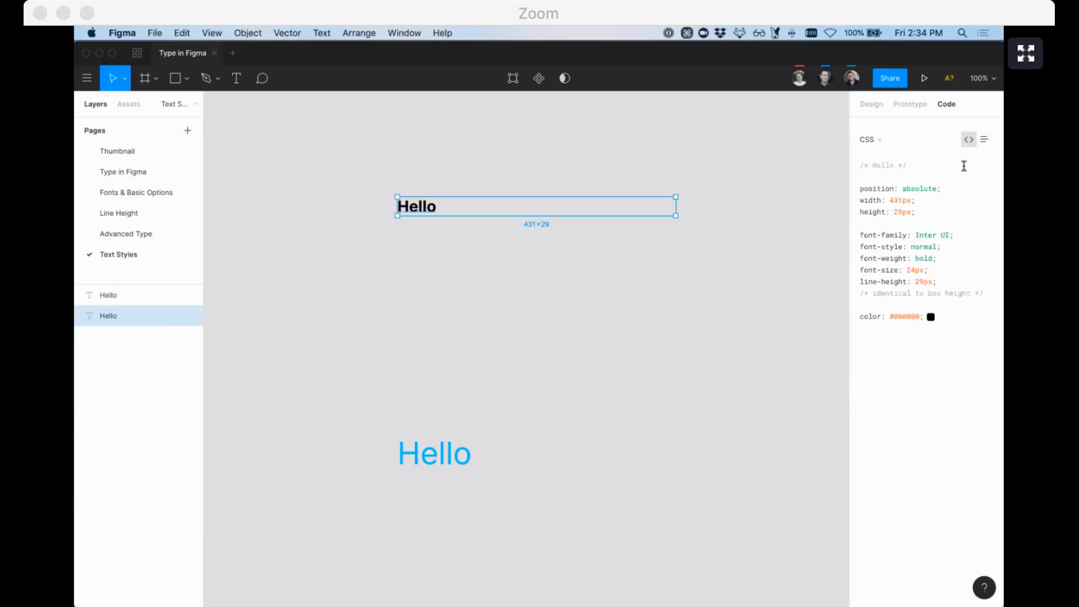
# Compare the Code panel's list and CSS views, delete the blue Hello, and return to Design
pyautogui.click(984, 140)
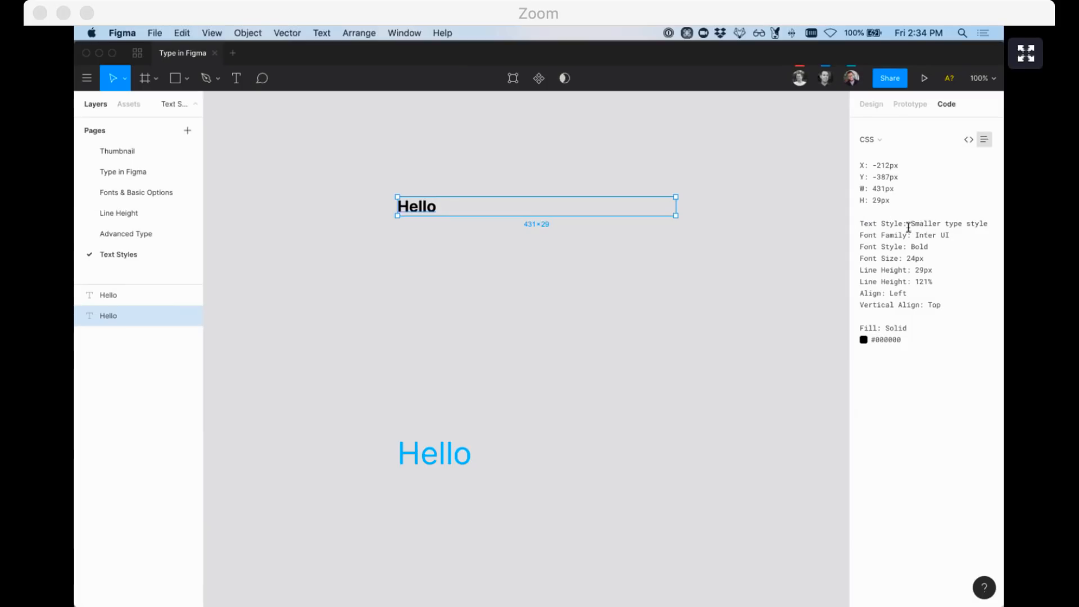
pyautogui.click(968, 140)
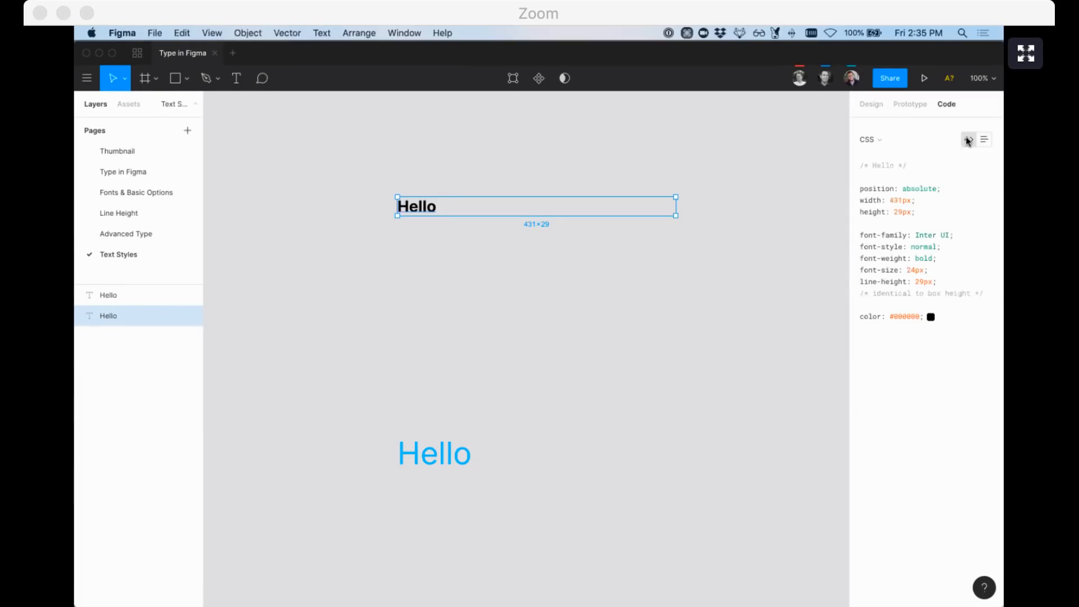
pyautogui.click(416, 461)
pyautogui.press('BackSpace')
pyautogui.click(418, 212)
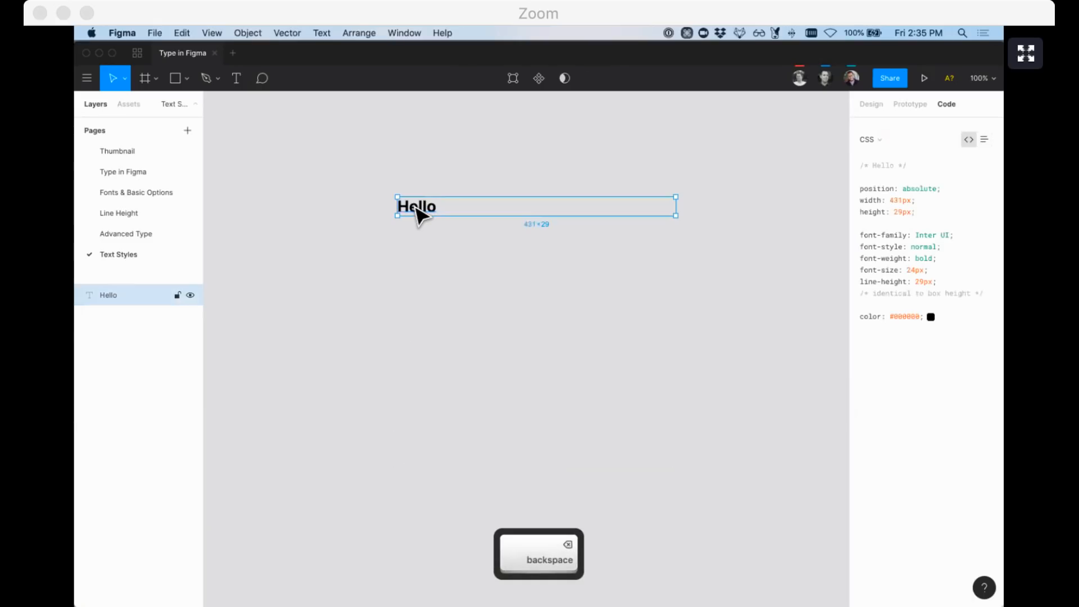
pyautogui.click(866, 103)
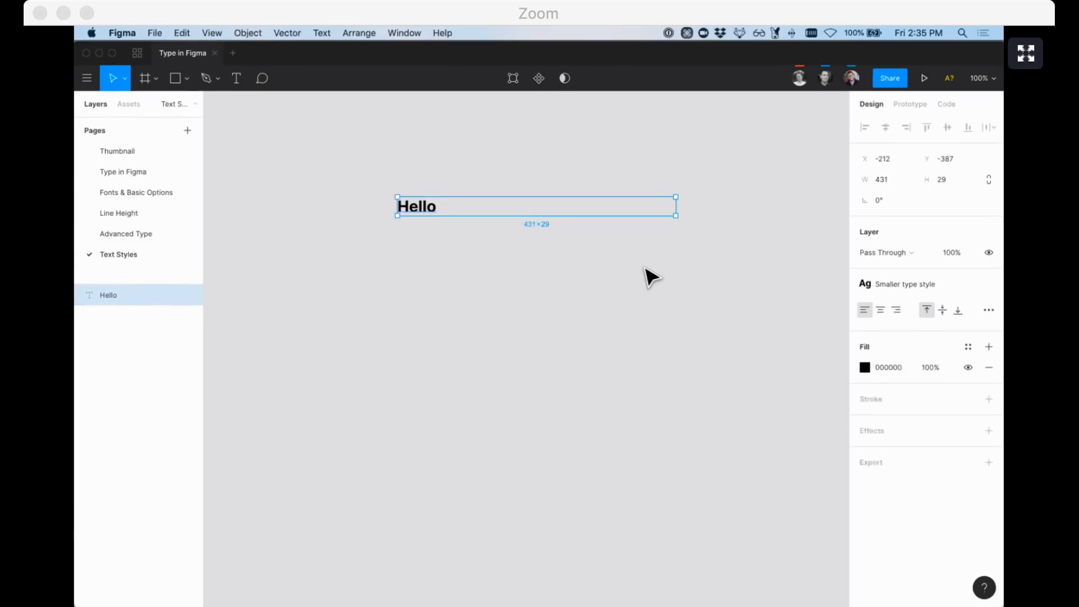
# Append 'asdfsdf' to the bold Hello, try selecting single letters, then deselect it
pyautogui.doubleClick(424, 208)
pyautogui.click(438, 204)
pyautogui.write('asdfsdf')
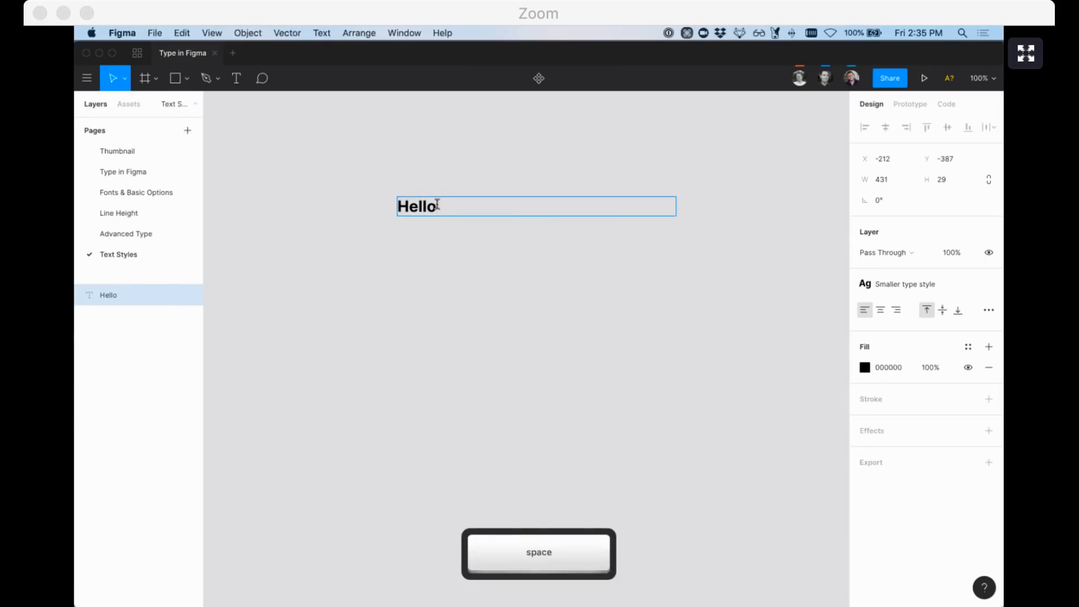
pyautogui.doubleClick(462, 206)
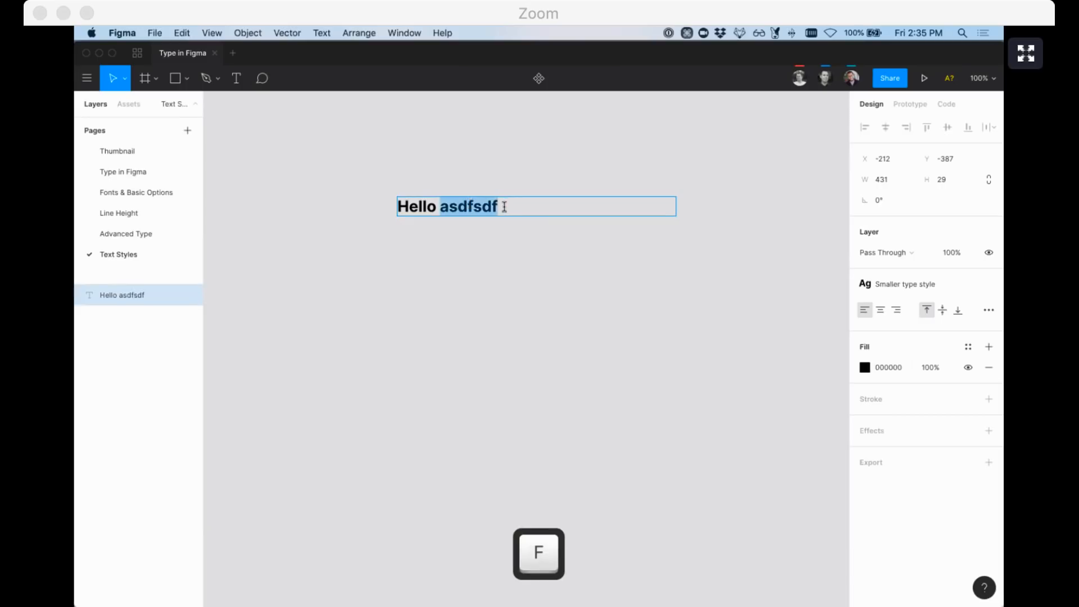
pyautogui.moveTo(492, 207); pyautogui.dragTo(483, 209)
pyautogui.click(610, 244)
pyautogui.click(477, 214)
pyautogui.doubleClick(468, 206)
pyautogui.click(462, 207)
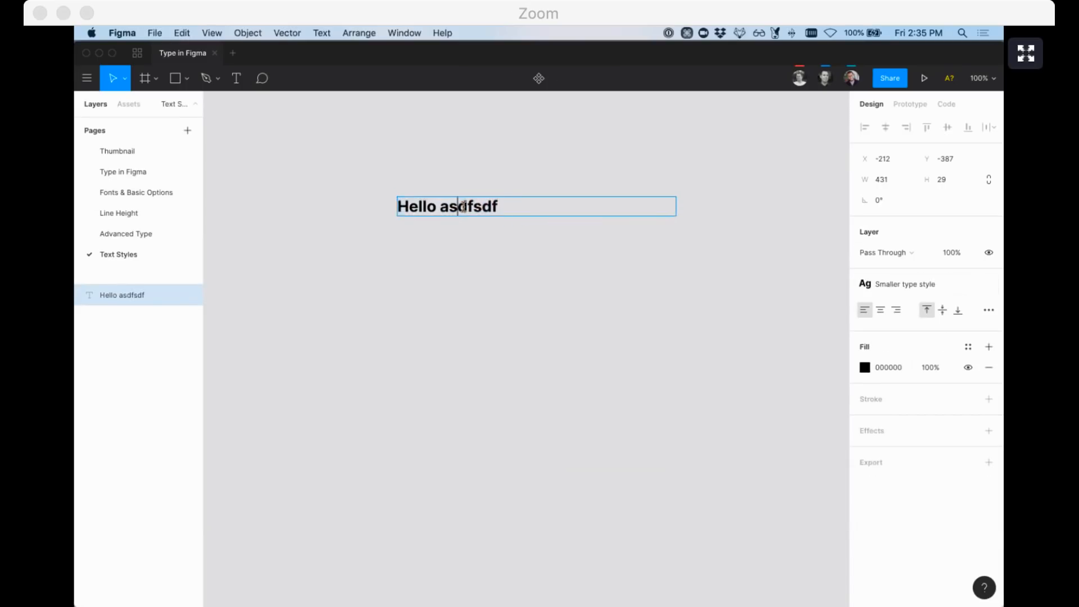
pyautogui.click(489, 207)
pyautogui.moveTo(482, 206); pyautogui.dragTo(489, 207)
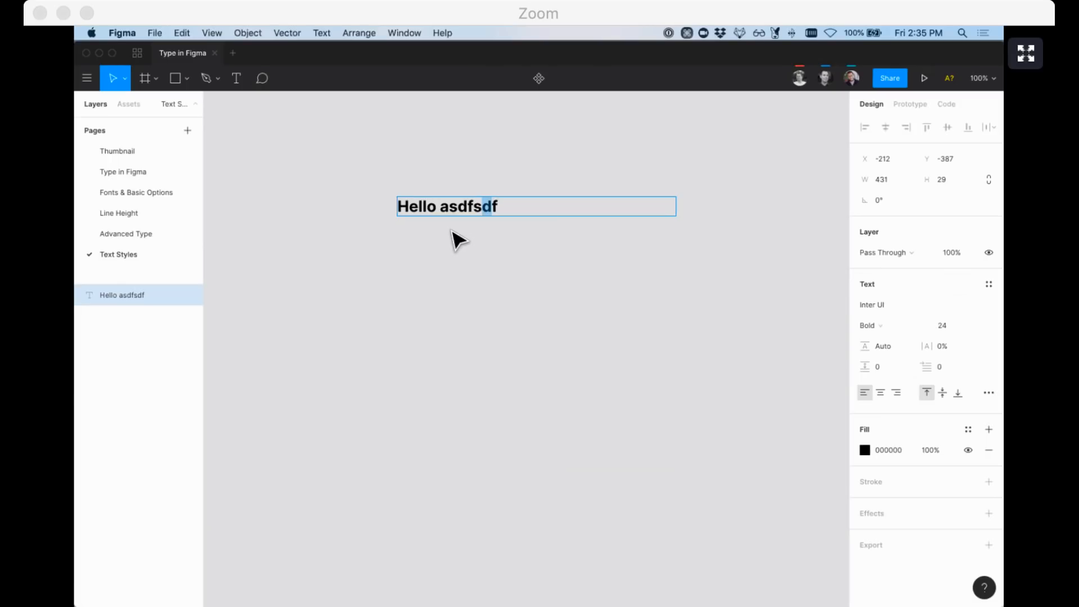
pyautogui.press('Escape')
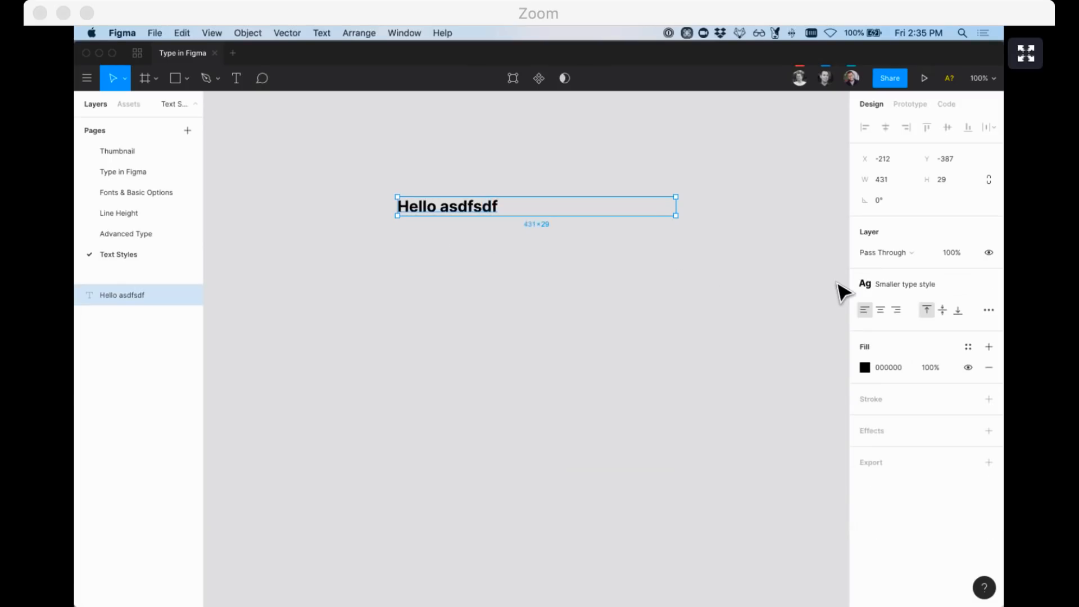
pyautogui.click(761, 304)
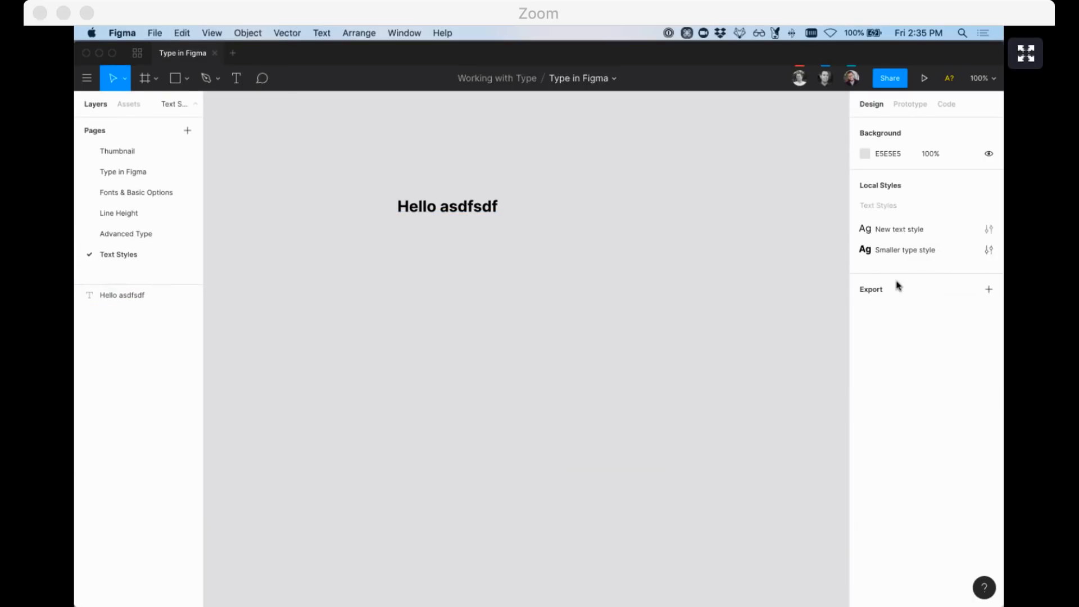
# Browse the file's assets and team libraries, then open the New text style settings
pyautogui.click(135, 105)
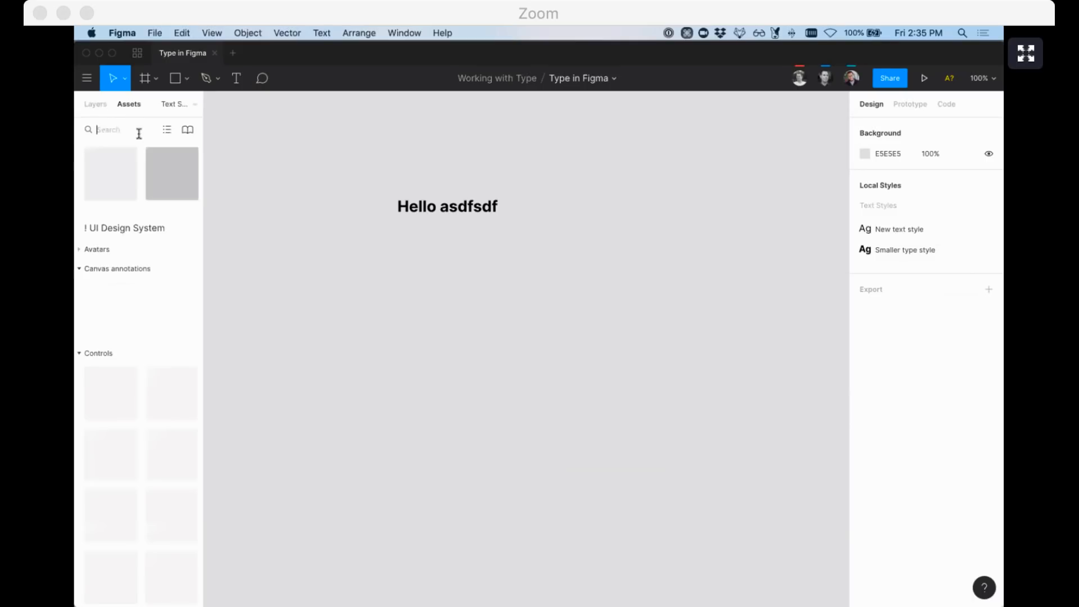
pyautogui.click(188, 130)
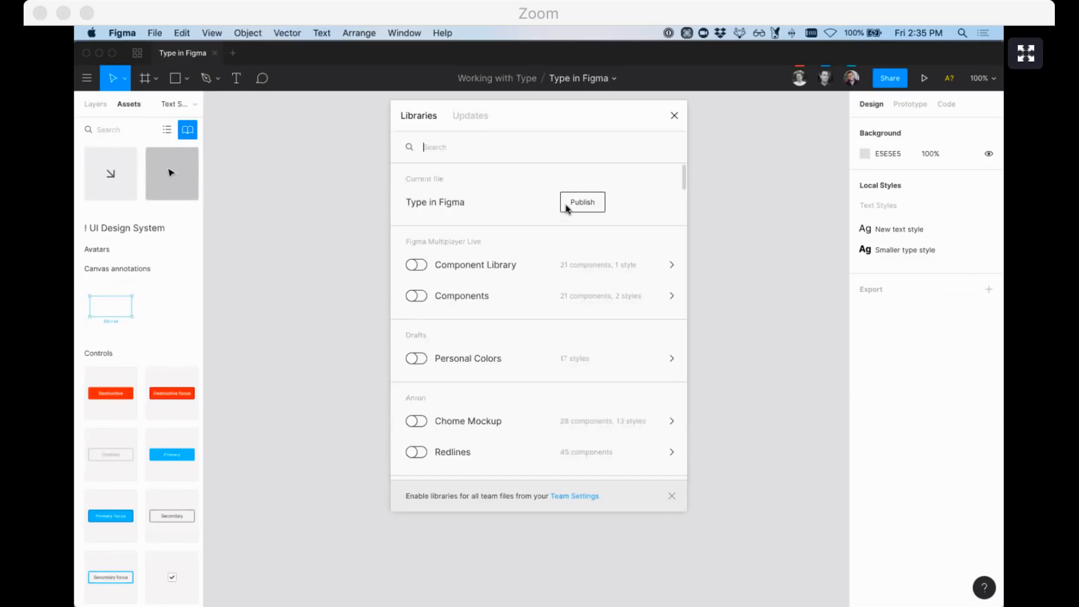
pyautogui.click(674, 116)
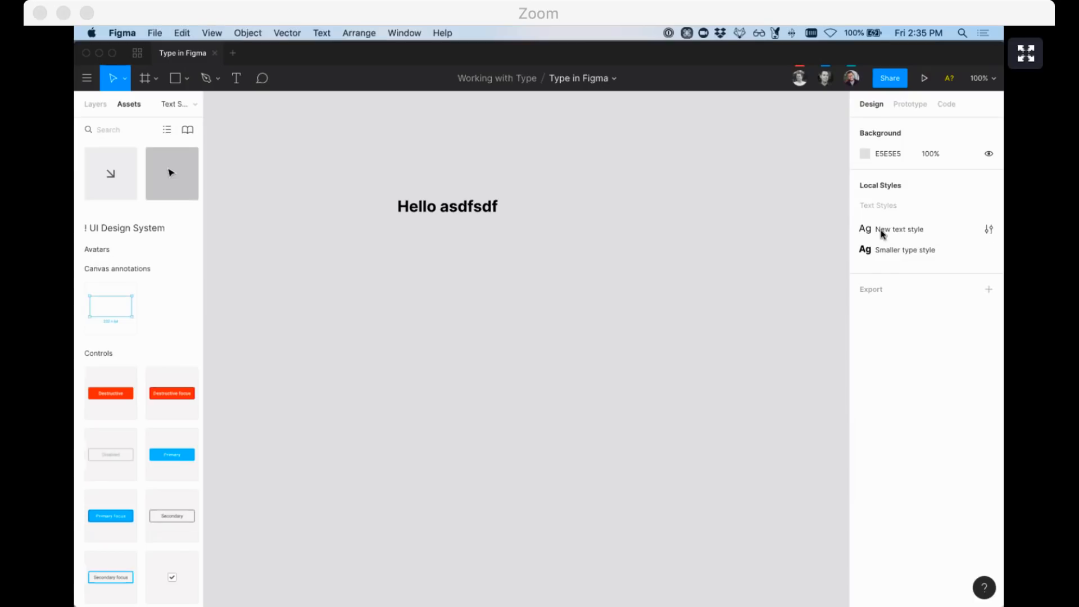
pyautogui.click(989, 230)
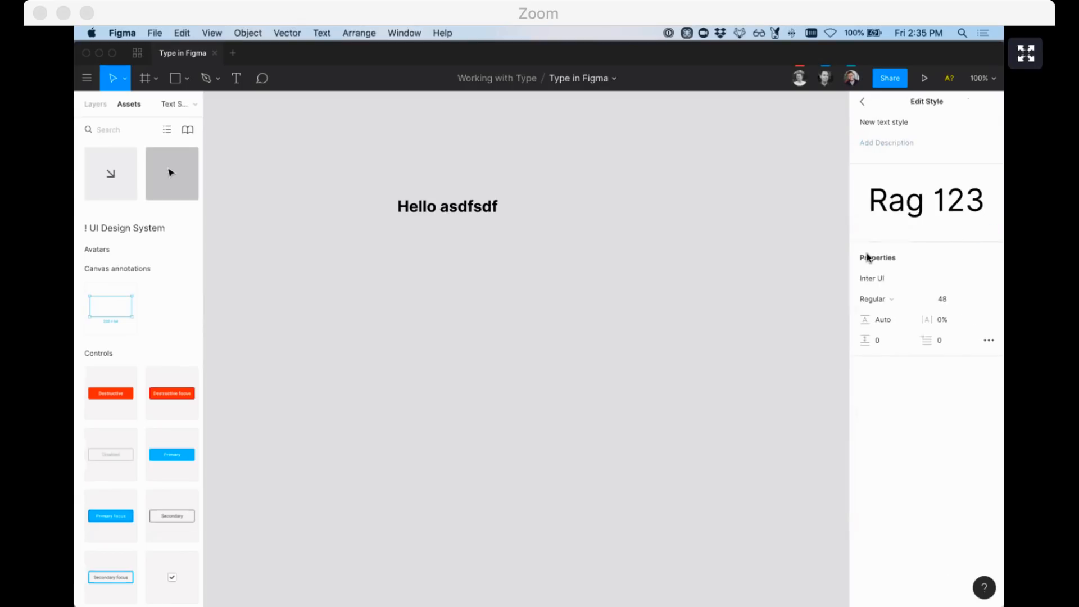
# Duplicate the Hello asdfsdf text into four stacked lines
pyautogui.click(482, 237)
pyautogui.moveTo(448, 217); pyautogui.dragTo(446, 241)
pyautogui.press('super+d')
pyautogui.press('super+d')
pyautogui.click(437, 217)
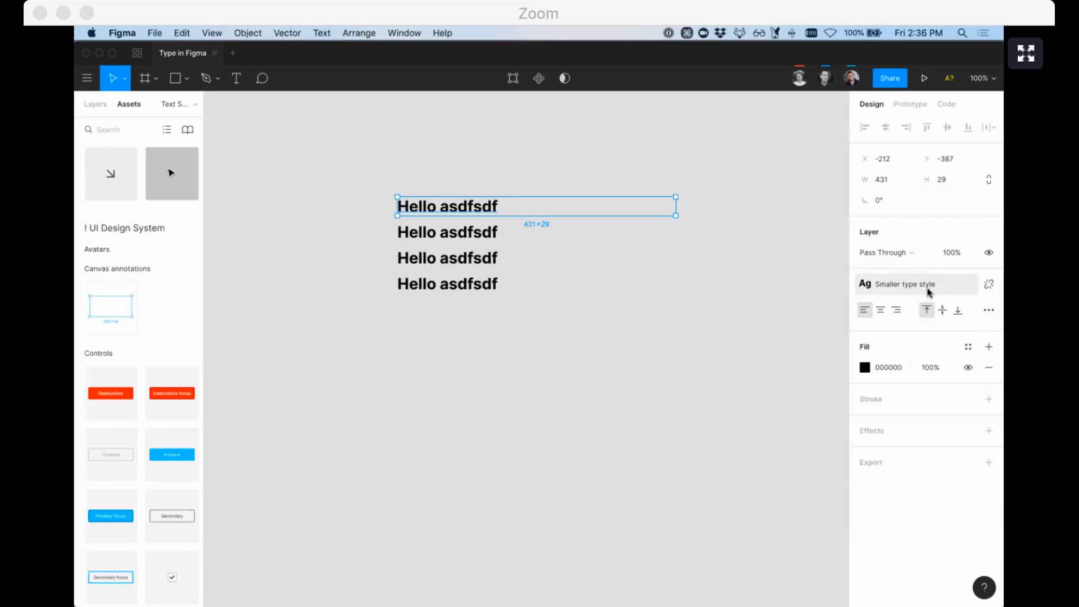
# Try font size 48 on the Smaller type style, then undo it back to 24
pyautogui.click(789, 256)
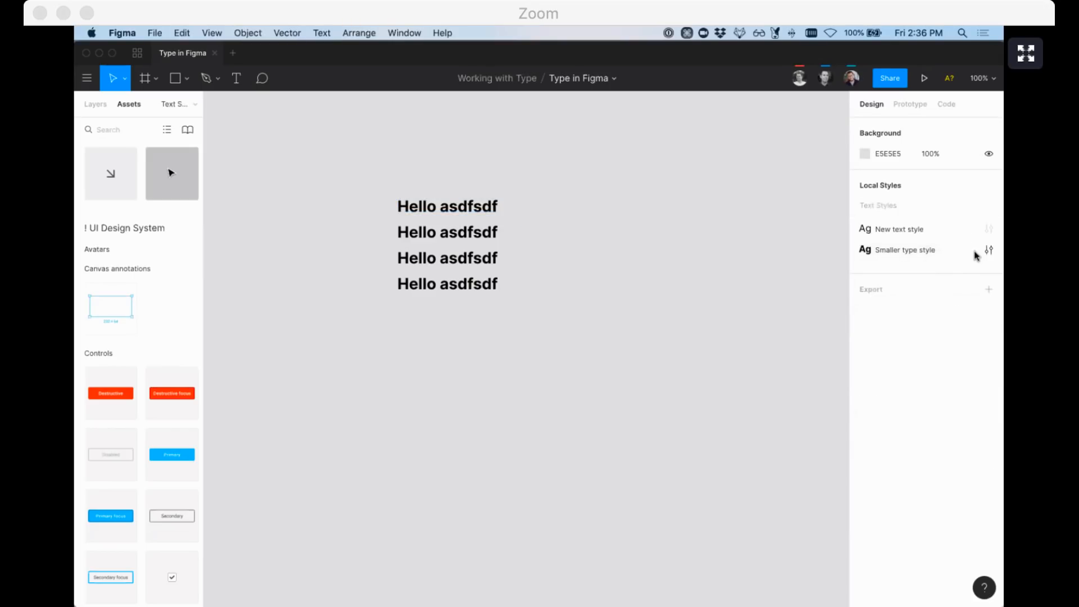
pyautogui.click(987, 250)
pyautogui.click(954, 304)
pyautogui.write('48')
pyautogui.press('Return')
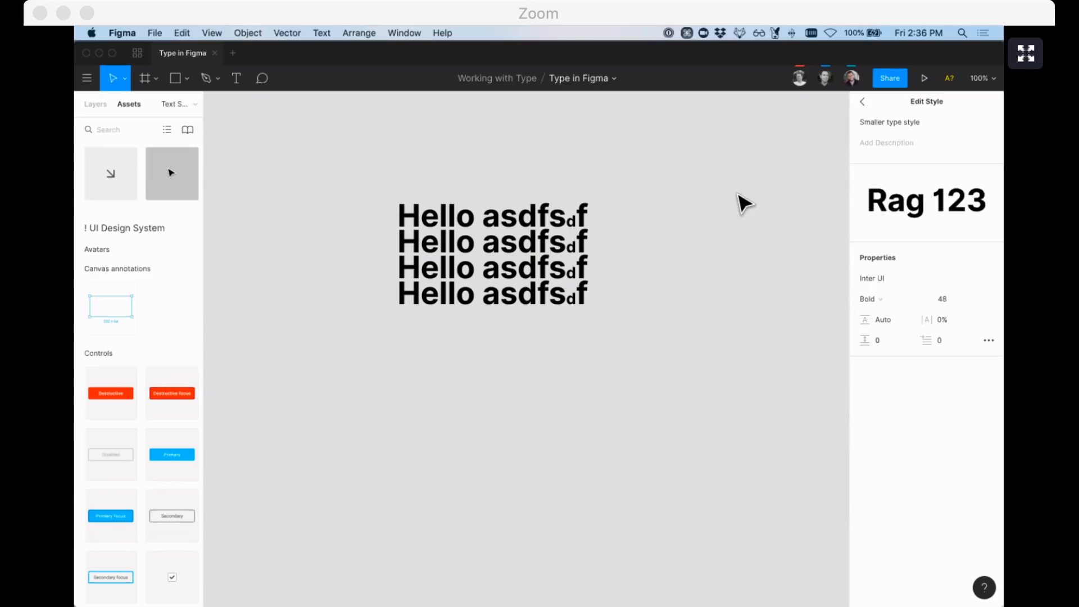
pyautogui.press('super+z')
pyautogui.press('super+z')
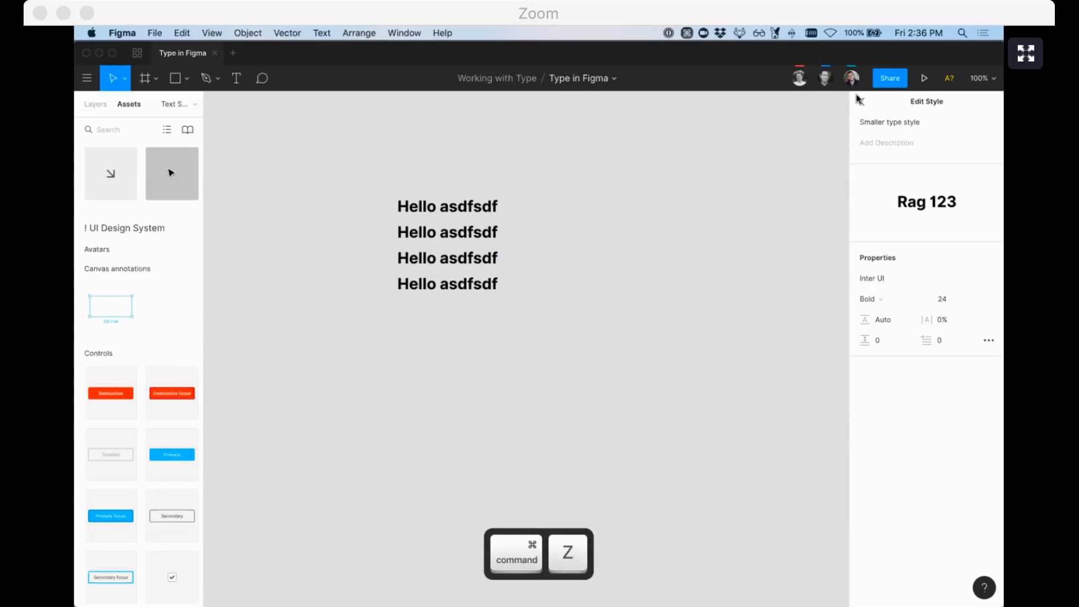
pyautogui.click(862, 100)
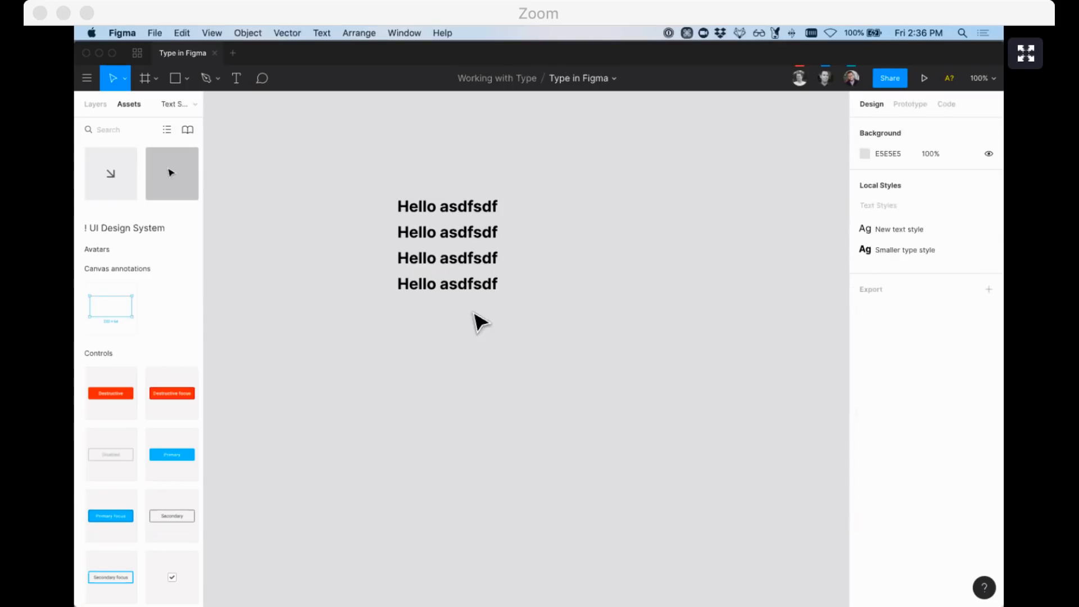
# Move the four Hello asdfsdf lines left and down together, then select the first line
pyautogui.moveTo(503, 335); pyautogui.dragTo(324, 233)
pyautogui.click(289, 204)
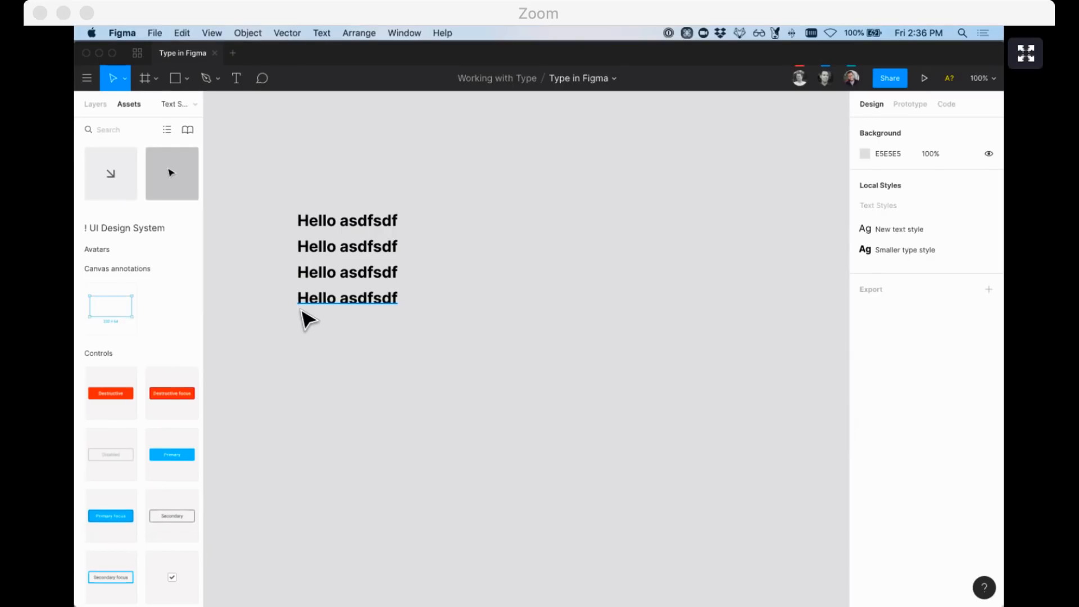
pyautogui.moveTo(299, 328); pyautogui.dragTo(462, 201)
pyautogui.press('Escape')
pyautogui.click(361, 275)
pyautogui.click(344, 248)
pyautogui.click(349, 224)
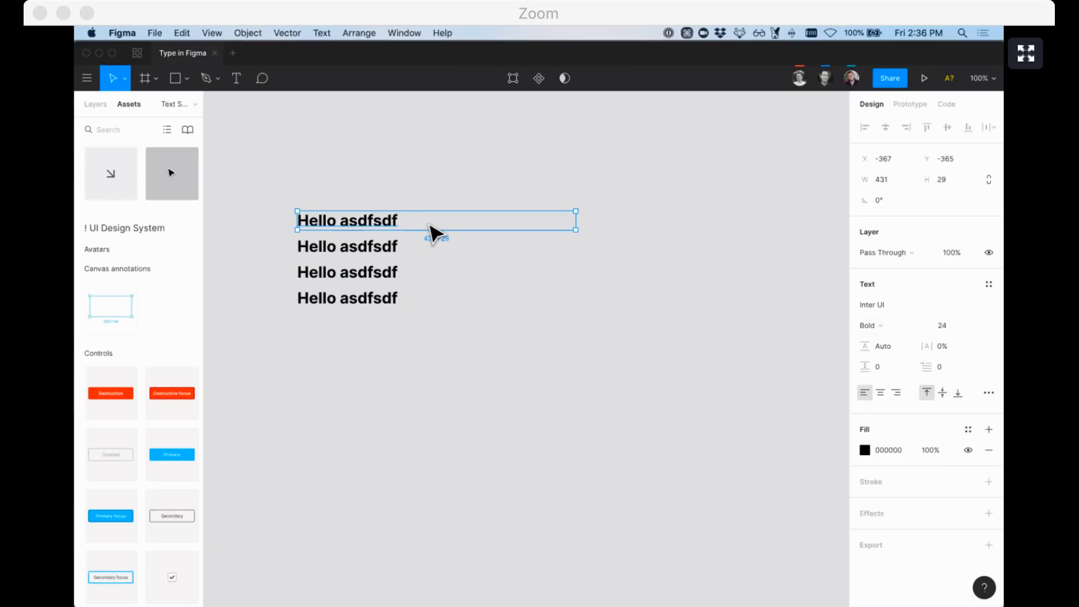
pyautogui.click(303, 169)
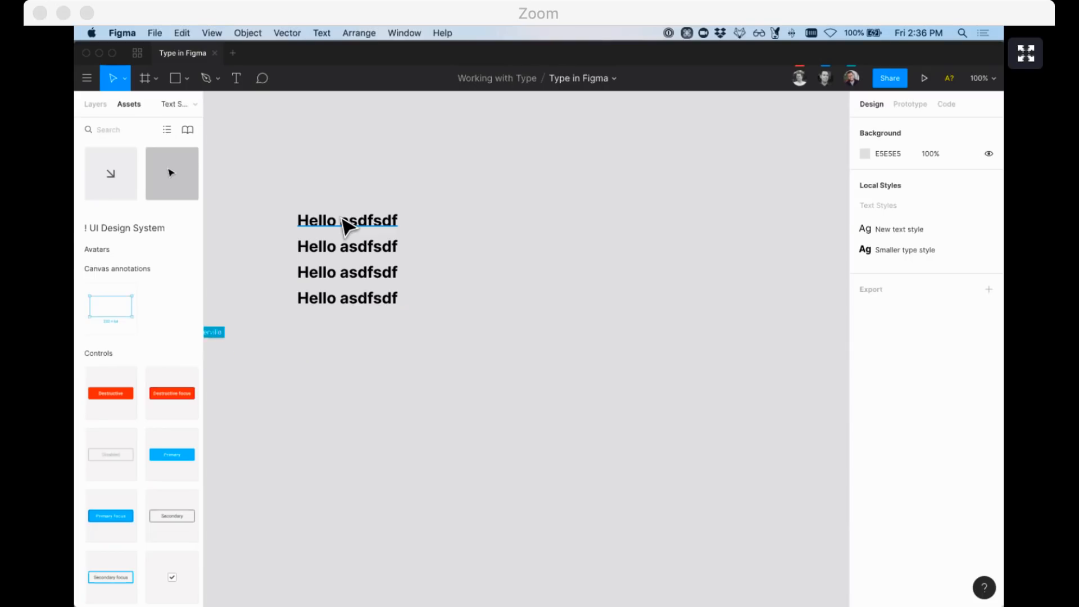
pyautogui.click(329, 228)
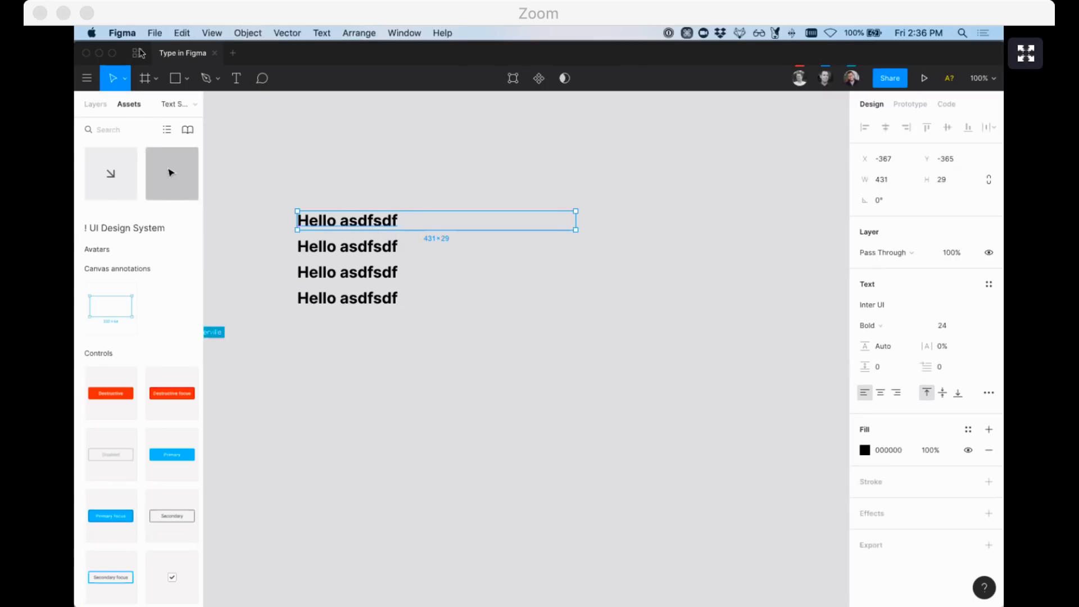
pyautogui.click(181, 33)
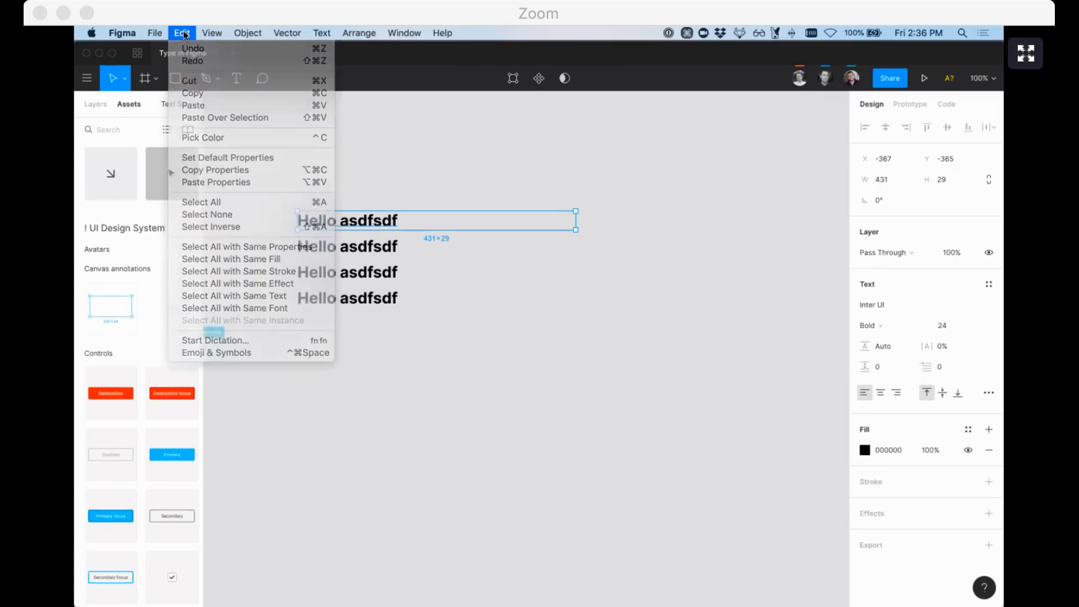
# Select all four Hello asdfsdf lines with the 'select all' command search
pyautogui.click(87, 78)
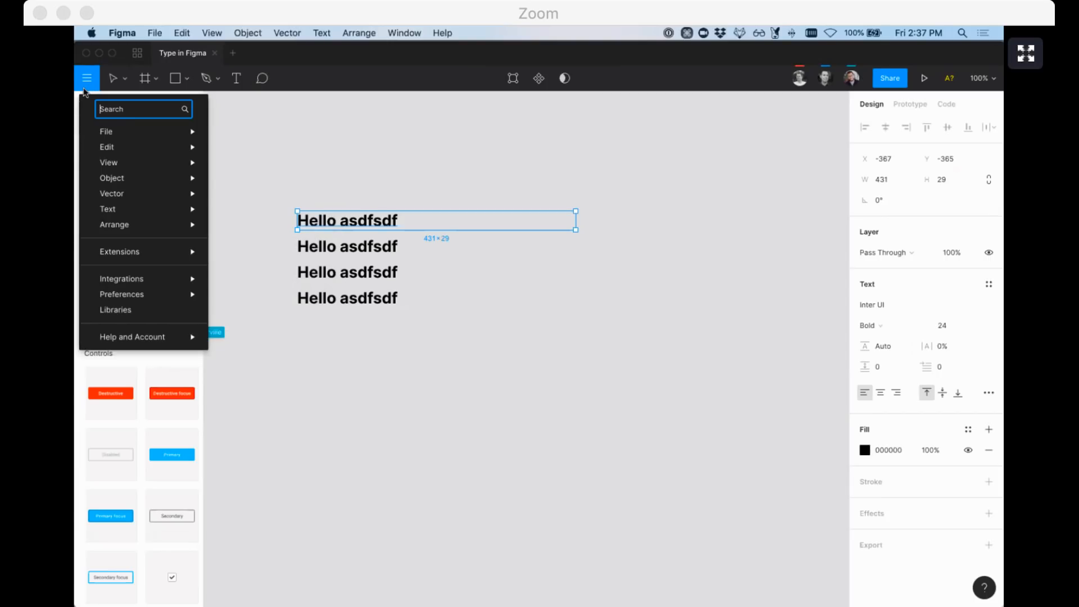
pyautogui.write('select all')
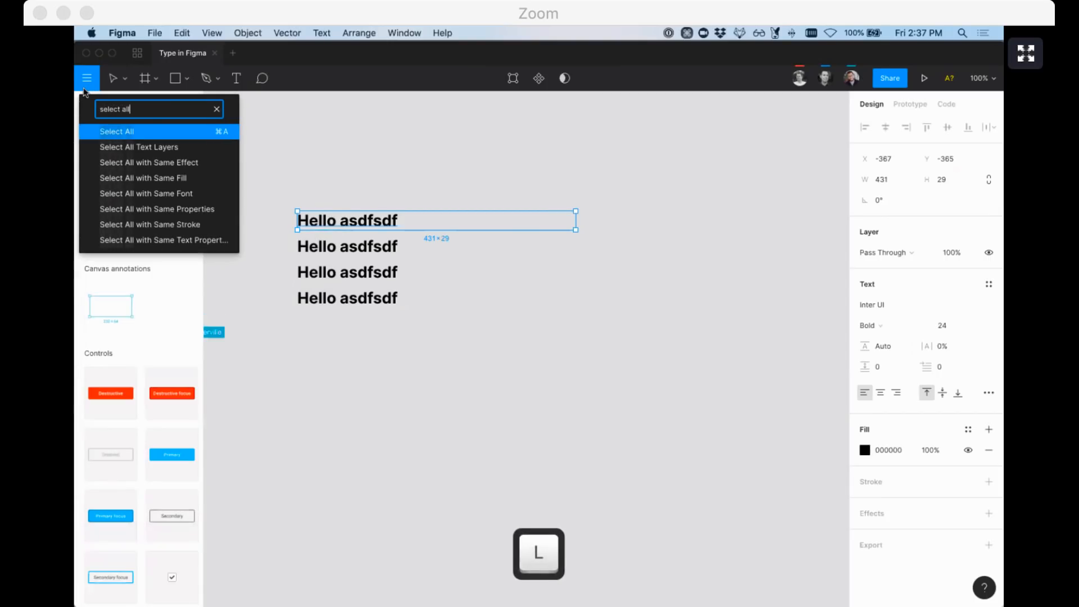
pyautogui.click(170, 246)
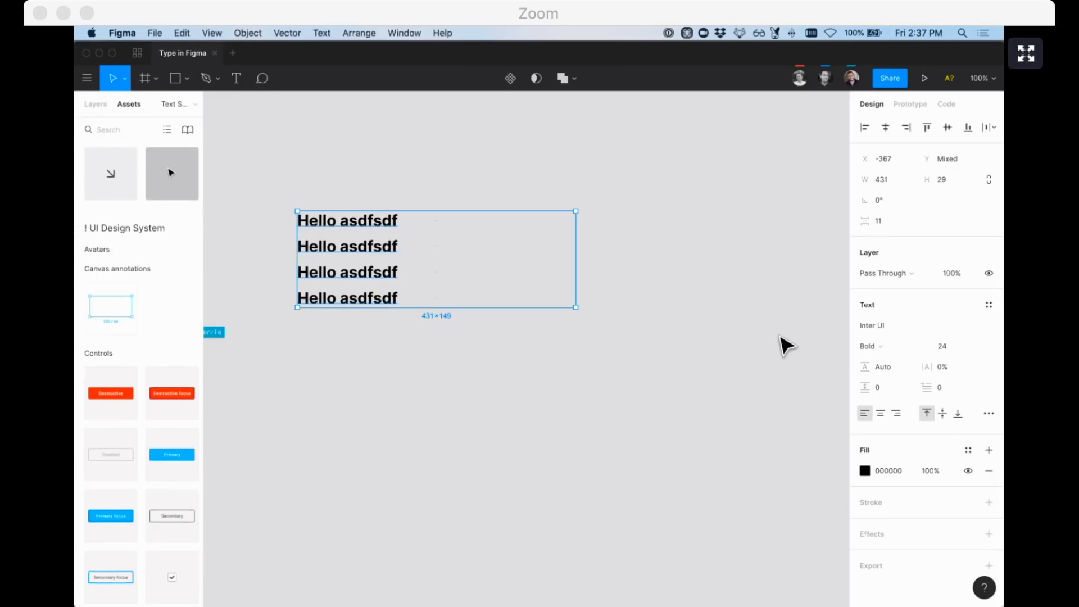
# Apply Smaller type style, then switch the four lines to New text style
pyautogui.click(989, 304)
pyautogui.click(916, 371)
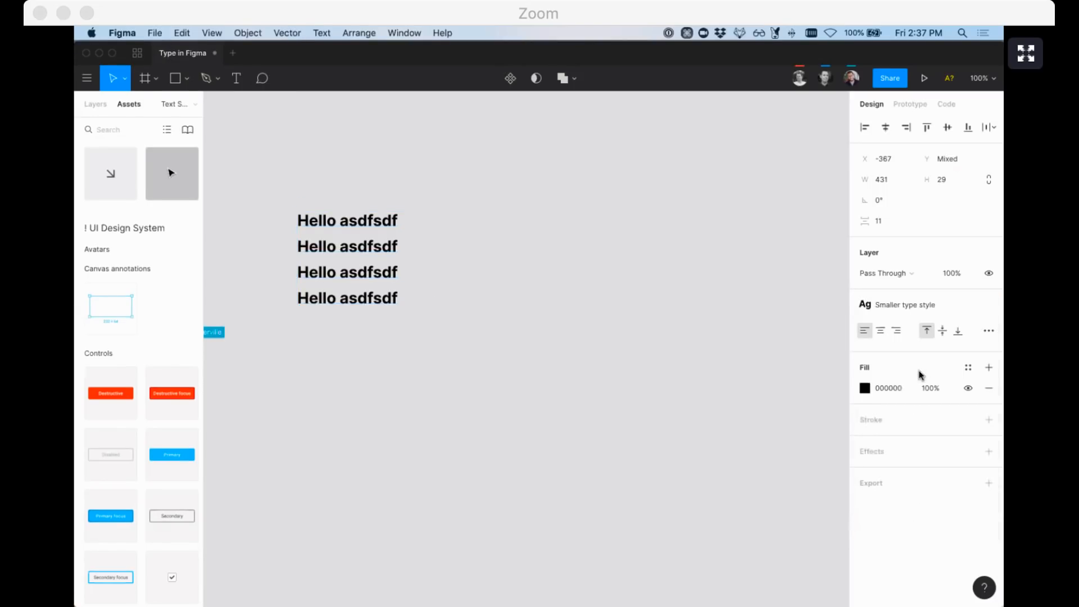
pyautogui.click(895, 305)
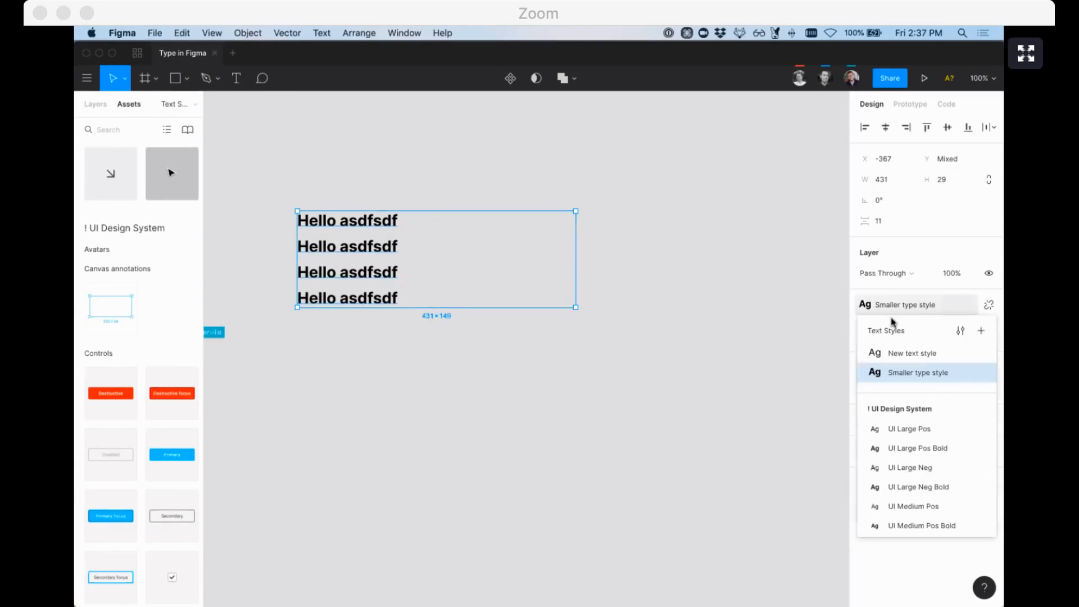
pyautogui.click(893, 353)
pyautogui.click(530, 378)
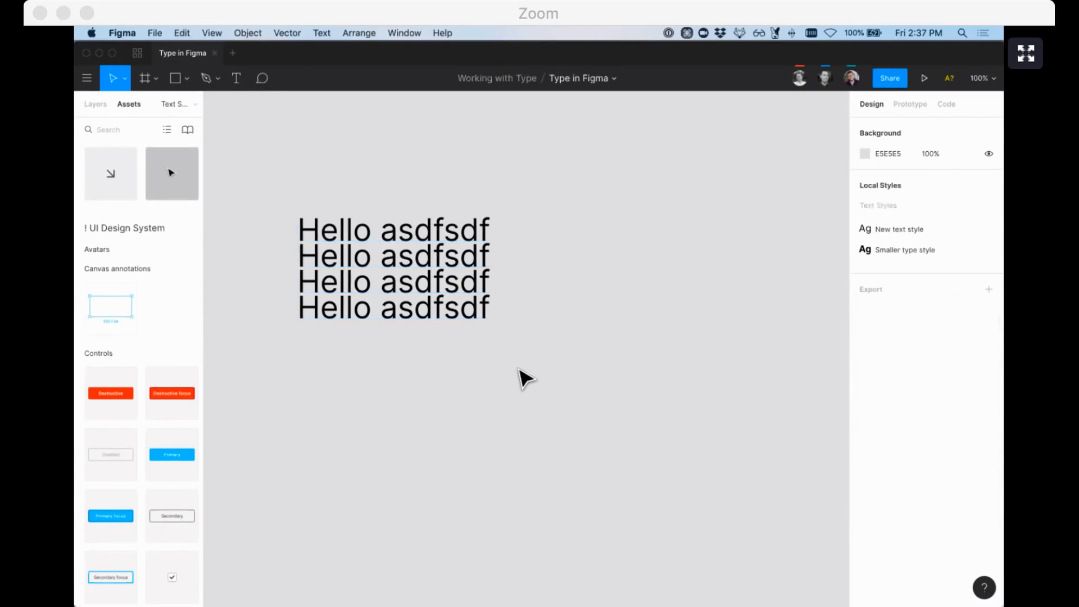
# Draw a 45×45 square above the text and duplicate it into a row of six
pyautogui.press('t')
pyautogui.press('Escape')
pyautogui.press('super+slash')
pyautogui.write('select')
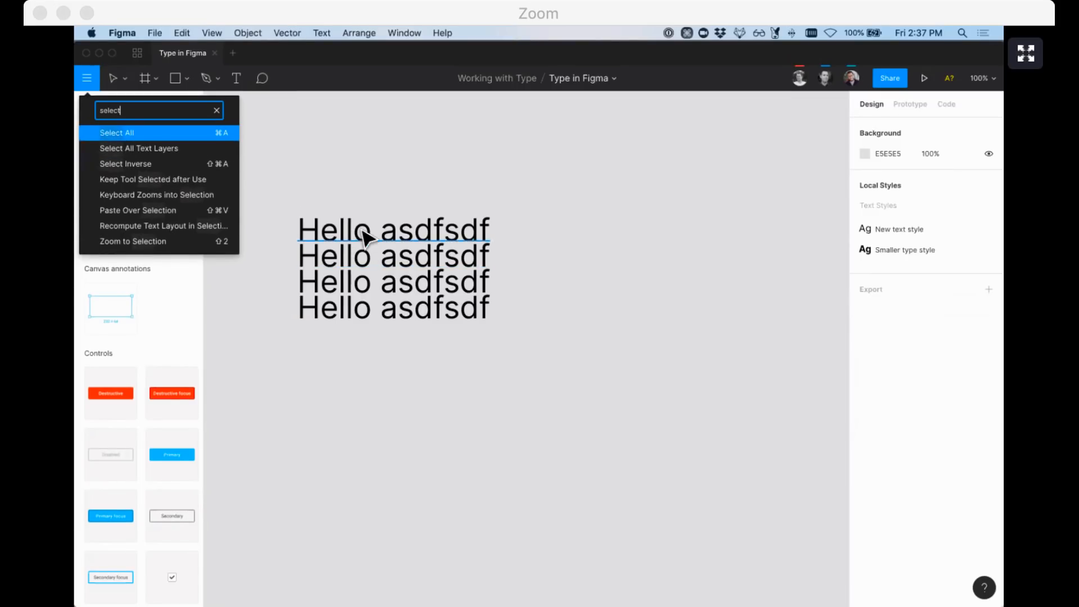
pyautogui.click(363, 161)
pyautogui.press('r')
pyautogui.moveTo(342, 140)
pyautogui.mouseDown()
pyautogui.moveTo(372, 170)
pyautogui.moveTo(419, 161)
pyautogui.mouseUp()
pyautogui.press('super+d')
pyautogui.press('super+d')
pyautogui.press('super+d')
pyautogui.press('super+d')
pyautogui.click(308, 130)
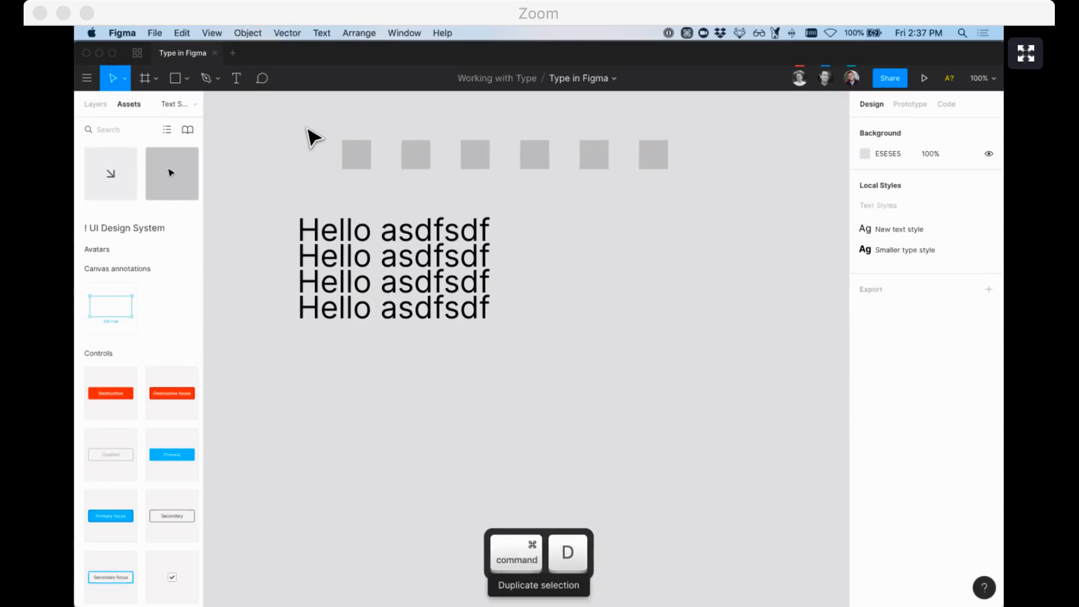
pyautogui.click(344, 154)
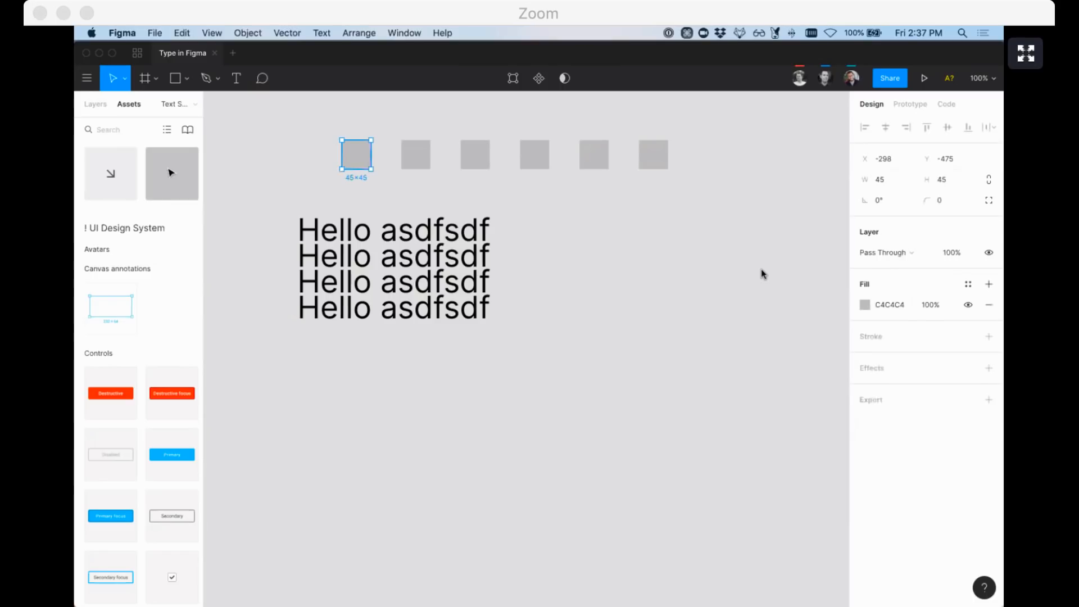
pyautogui.click(353, 194)
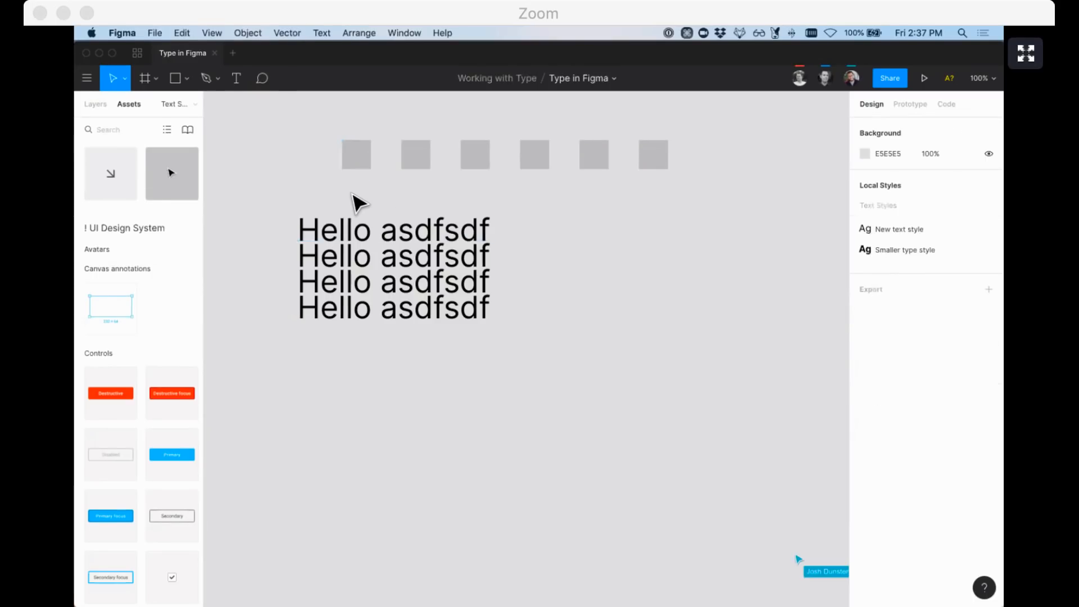
pyautogui.click(361, 164)
# Select all squares sharing the same fill and apply the lavender colour style
pyautogui.press('super+slash')
pyautogui.write('select')
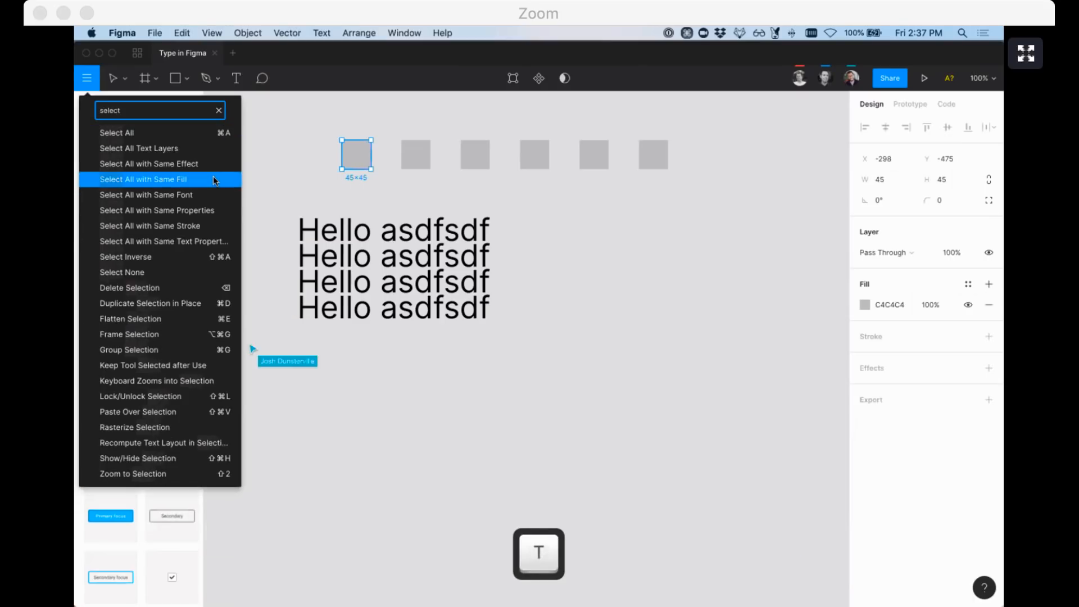
pyautogui.click(214, 179)
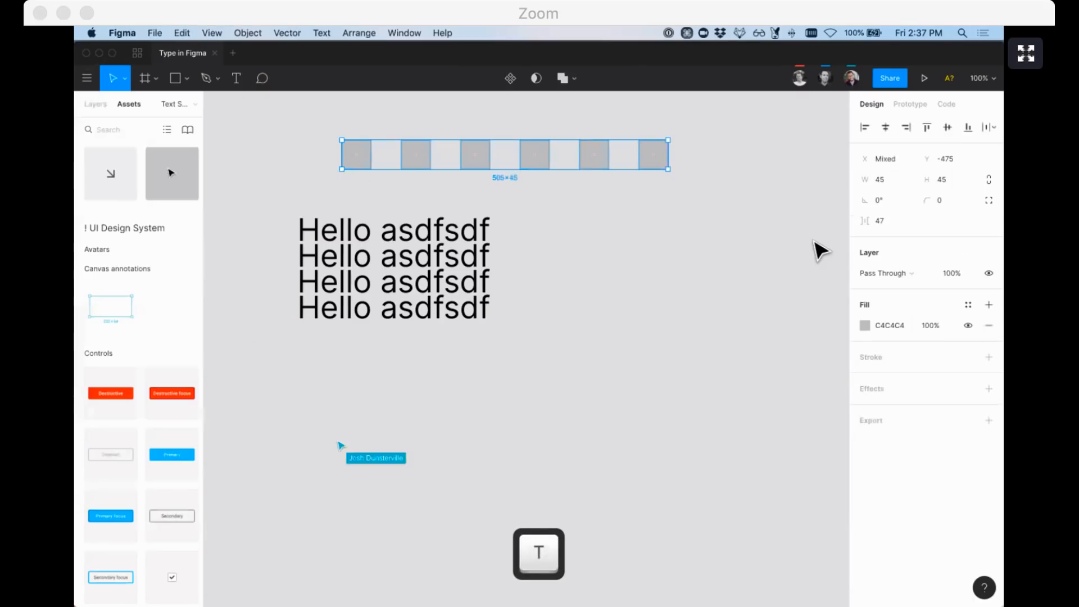
pyautogui.click(968, 305)
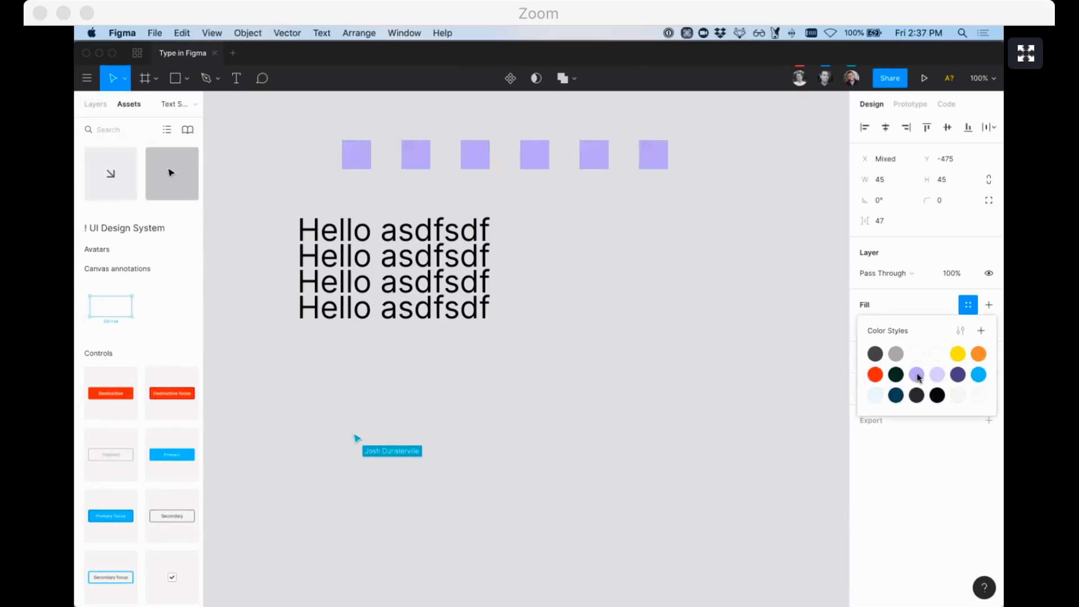
pyautogui.click(920, 373)
pyautogui.click(675, 250)
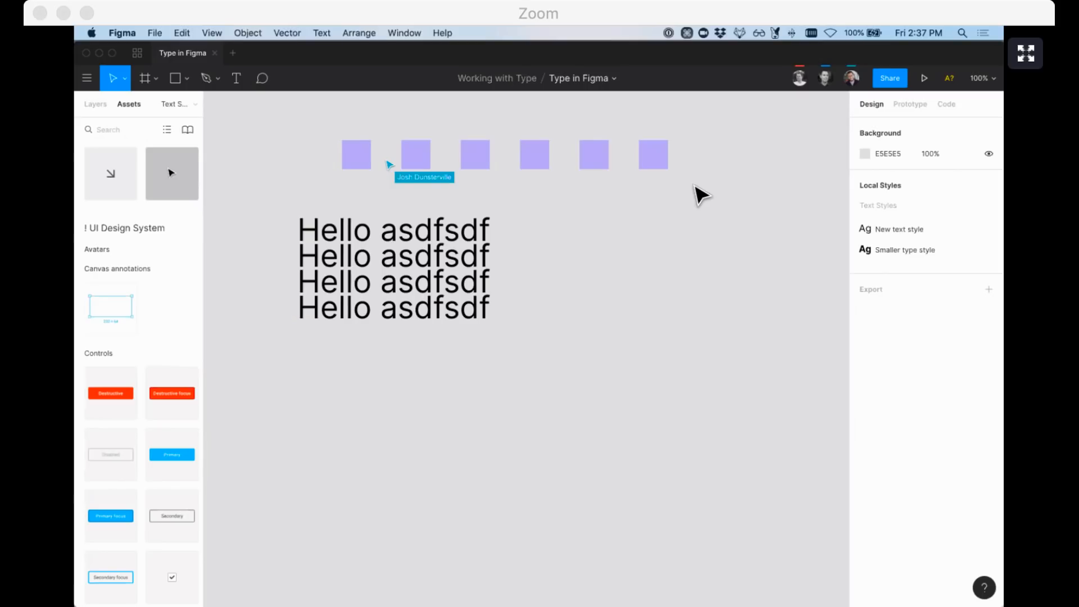
pyautogui.click(396, 239)
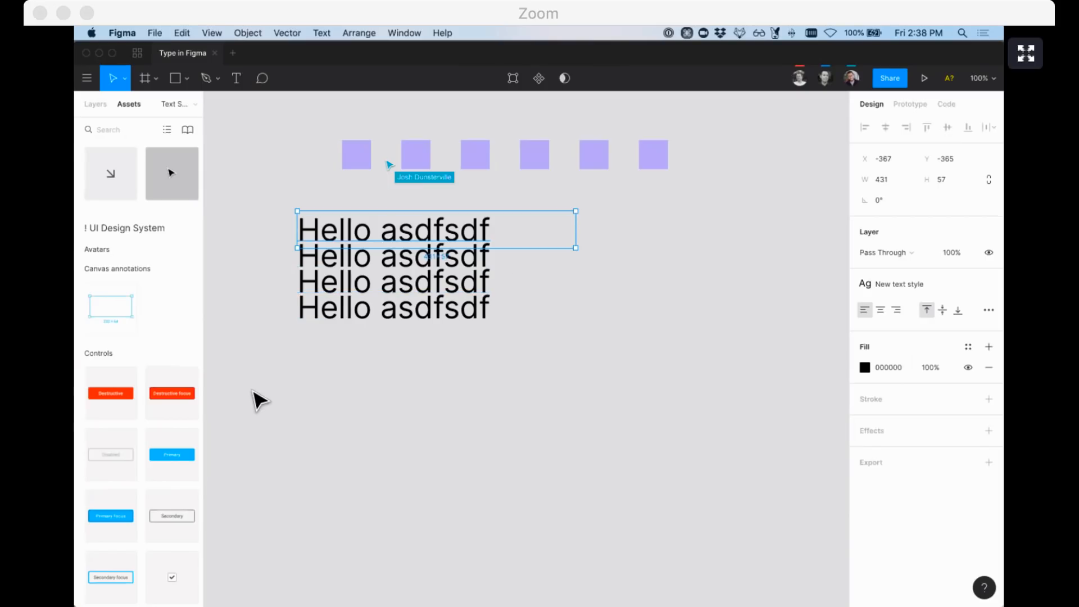
pyautogui.moveTo(258, 397); pyautogui.dragTo(381, 237)
pyautogui.click(989, 333)
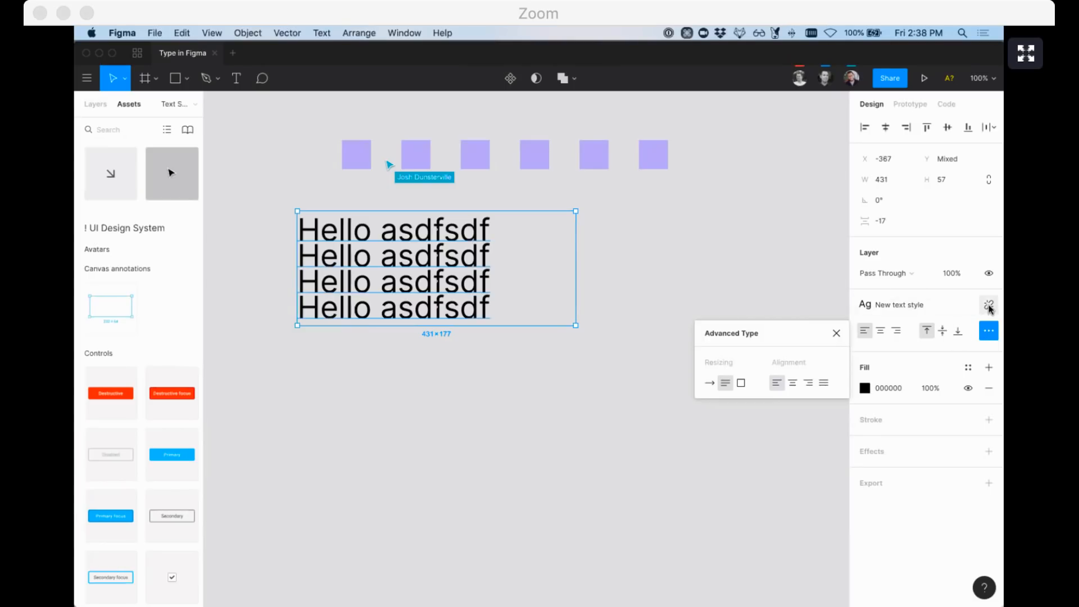
pyautogui.click(989, 330)
pyautogui.click(989, 421)
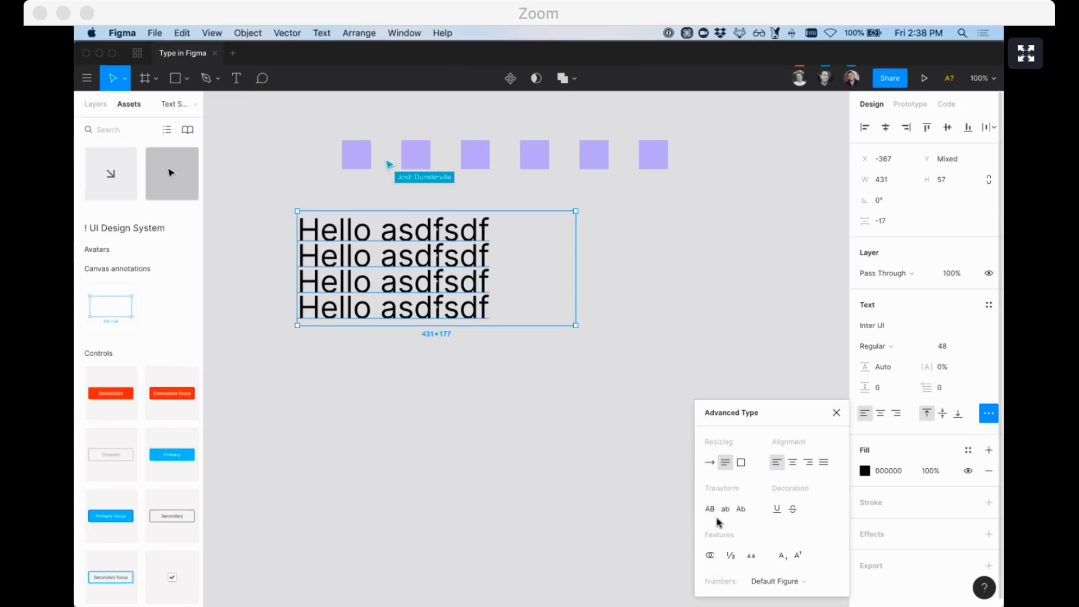
pyautogui.click(613, 365)
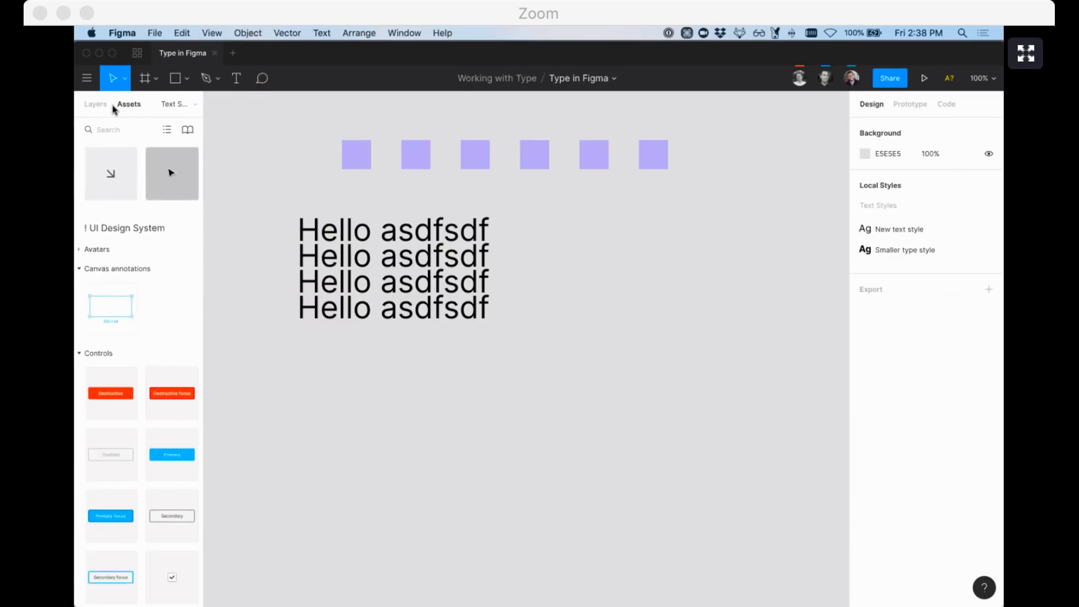
pyautogui.click(95, 104)
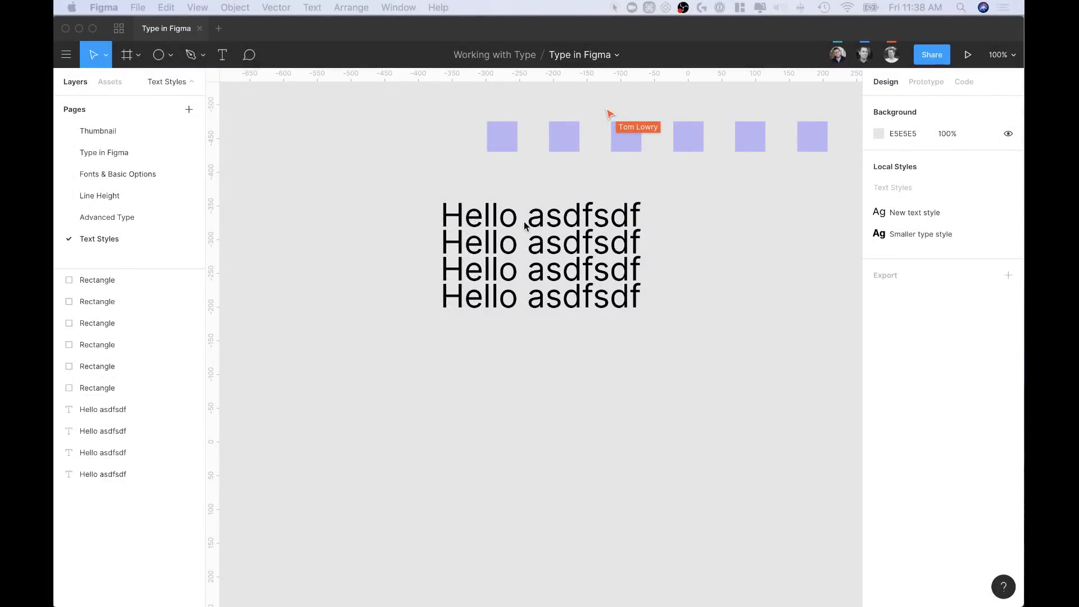
# Drag the fourth Hello asdfsdf line well below the others, to Y −96
pyautogui.moveTo(556, 302); pyautogui.dragTo(547, 401)
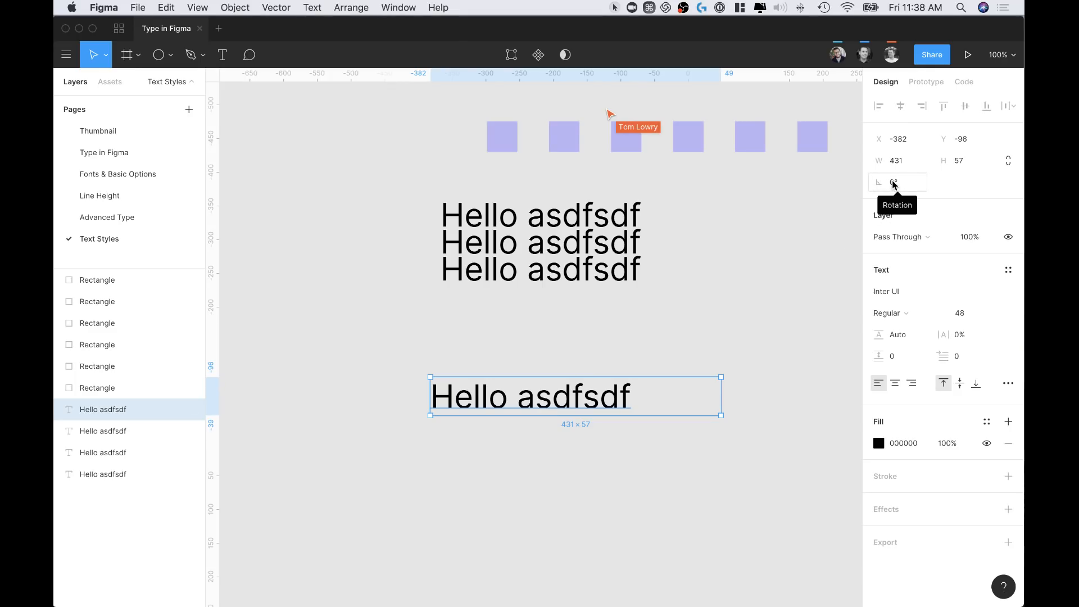
# Flip the moved line horizontally and back, then flip it vertically
pyautogui.click(642, 323)
pyautogui.click(573, 387)
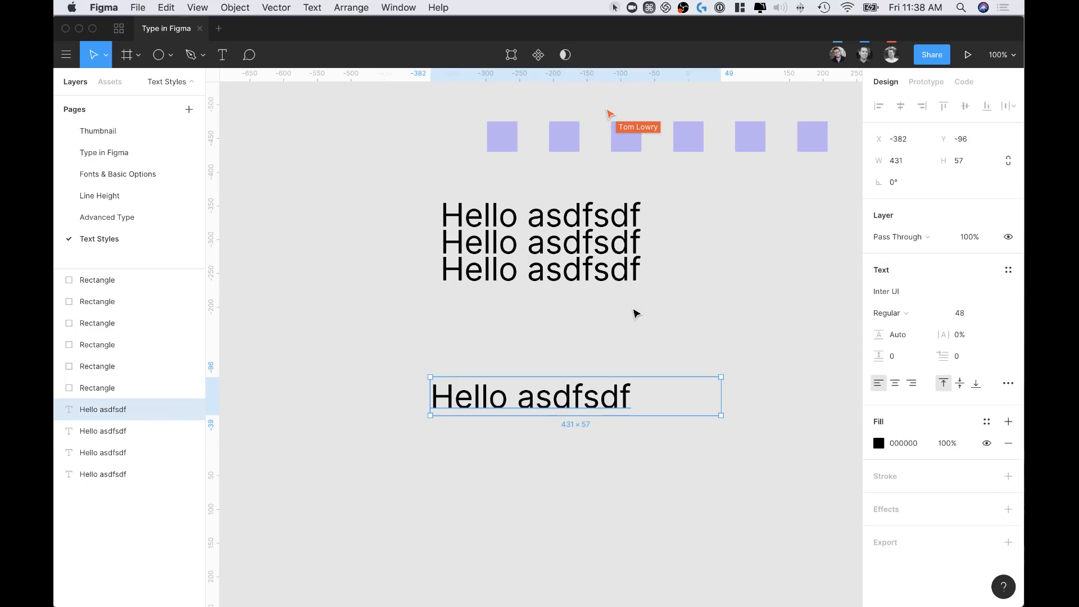
pyautogui.press('shift')
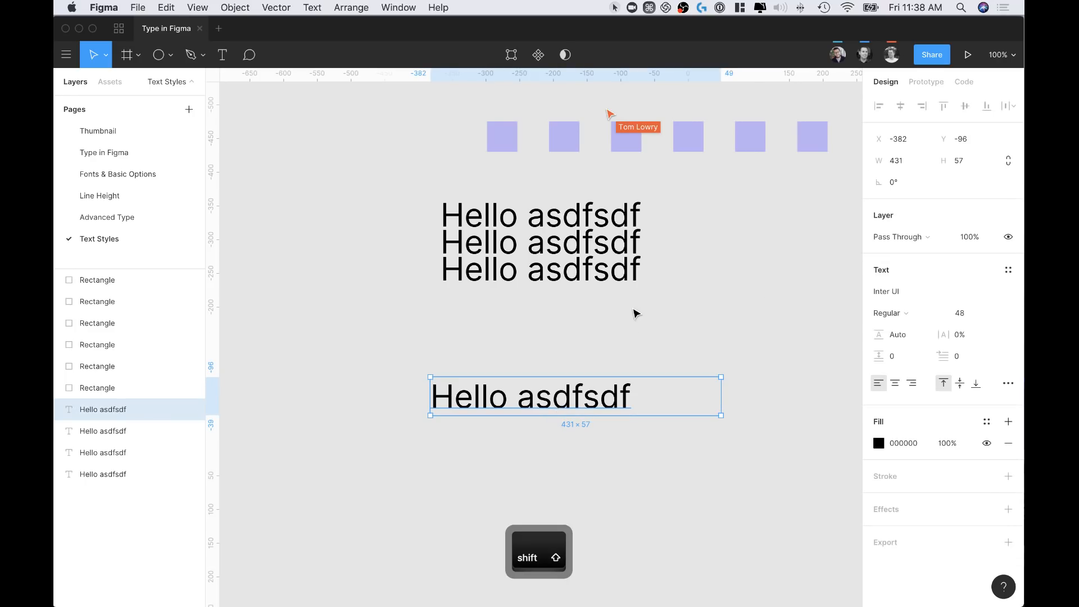
pyautogui.hotkey('shift', 'h')
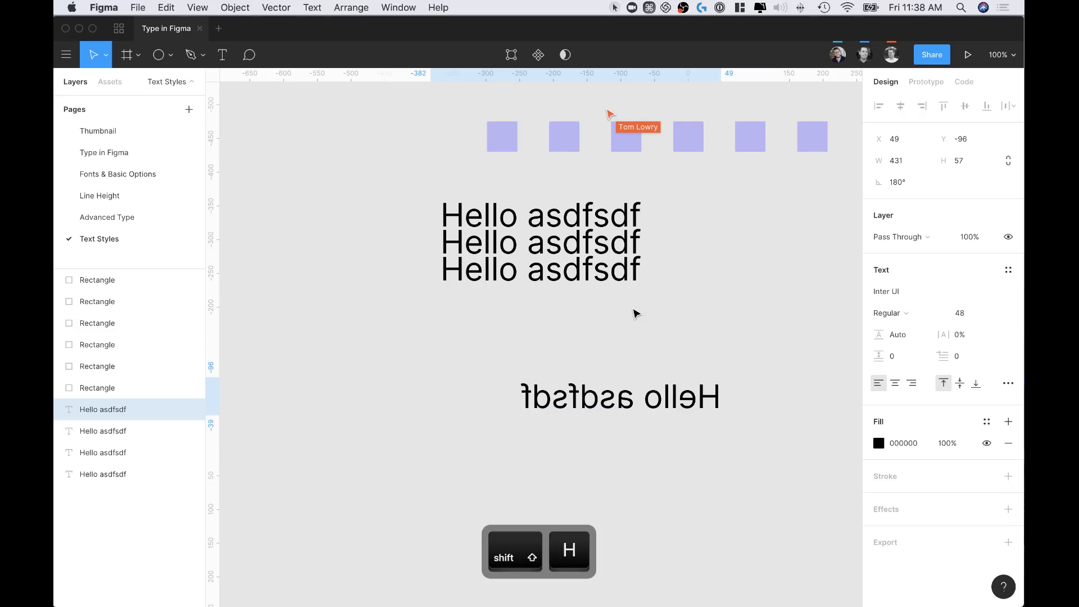
pyautogui.hotkey('shift', 'h')
pyautogui.hotkey('shift', 'h')
pyautogui.hotkey('shift', 'h')
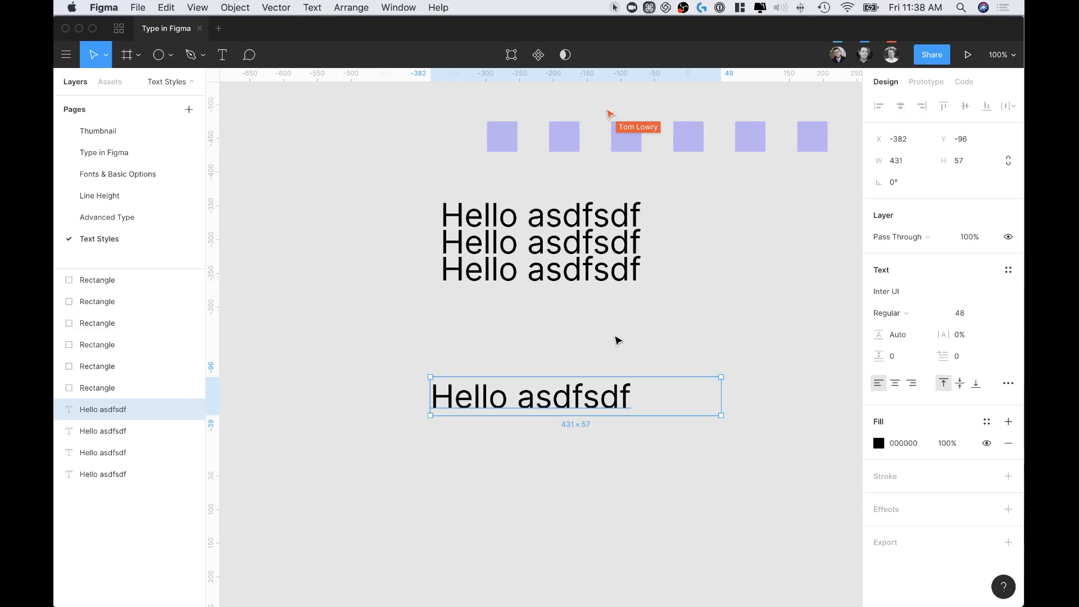
pyautogui.hotkey('shift', 'v')
pyautogui.hotkey('shift', 'v')
pyautogui.hotkey('shift', 'v')
pyautogui.hotkey('shift', 'v')
pyautogui.hotkey('shift', 'v')
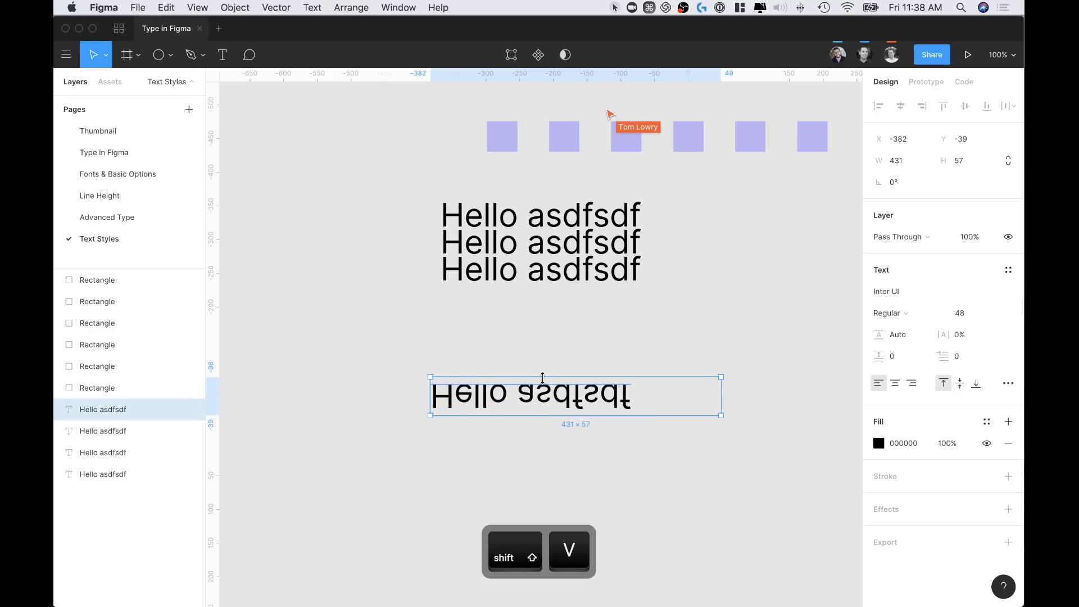
# Replace the flipped line's text with random letters and move it further down
pyautogui.doubleClick(560, 394)
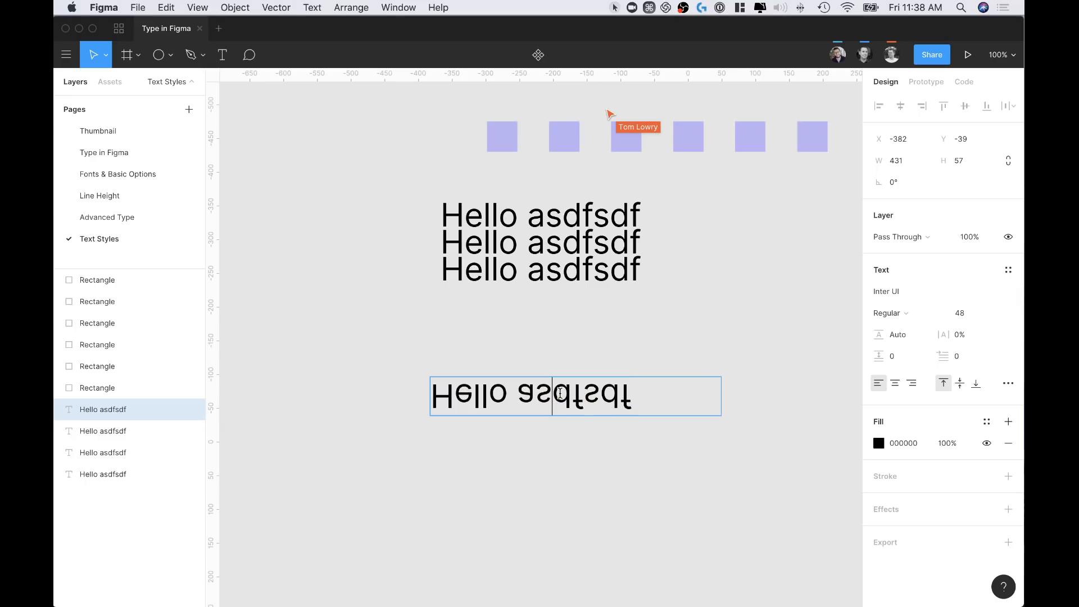
pyautogui.write('egdghdjgjsdgjsg')
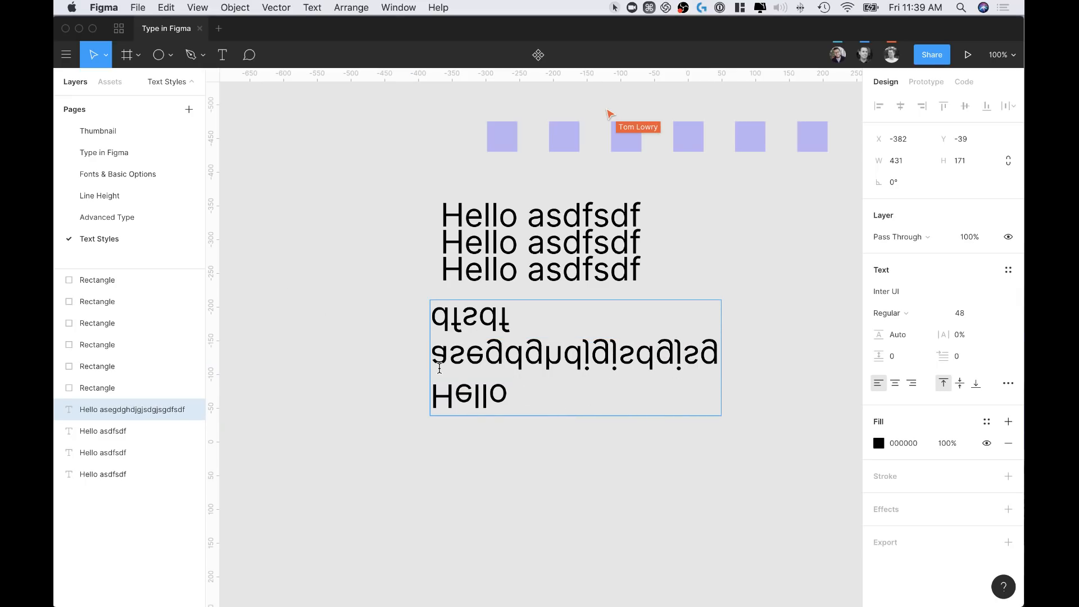
pyautogui.press('Escape')
pyautogui.moveTo(505, 379); pyautogui.dragTo(505, 446)
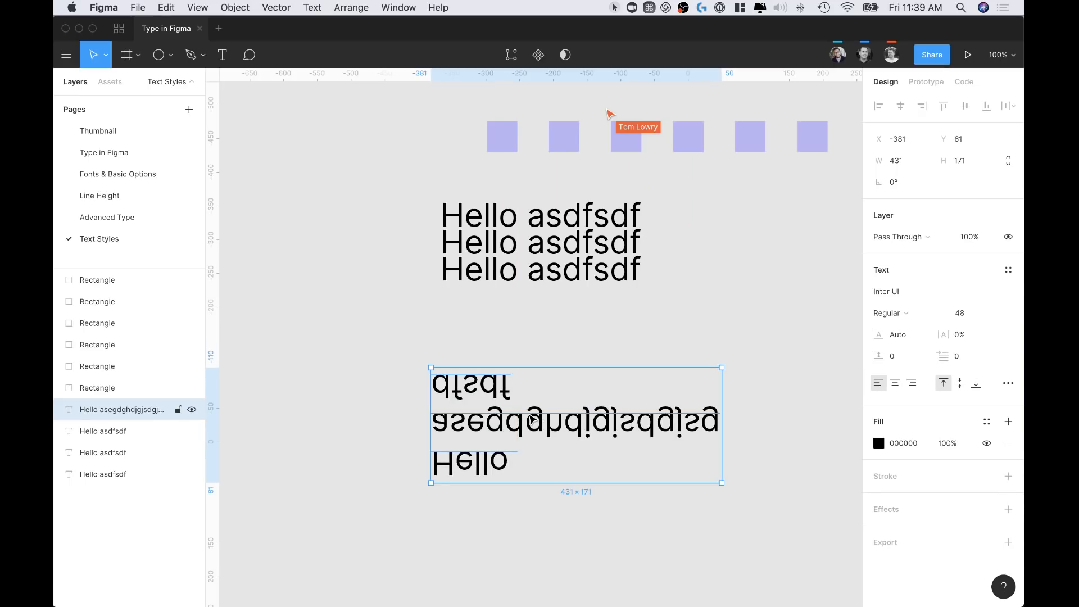
# Change the text to H, test flips, set it upright, and retype it as Hghdjgd
pyautogui.doubleClick(495, 425)
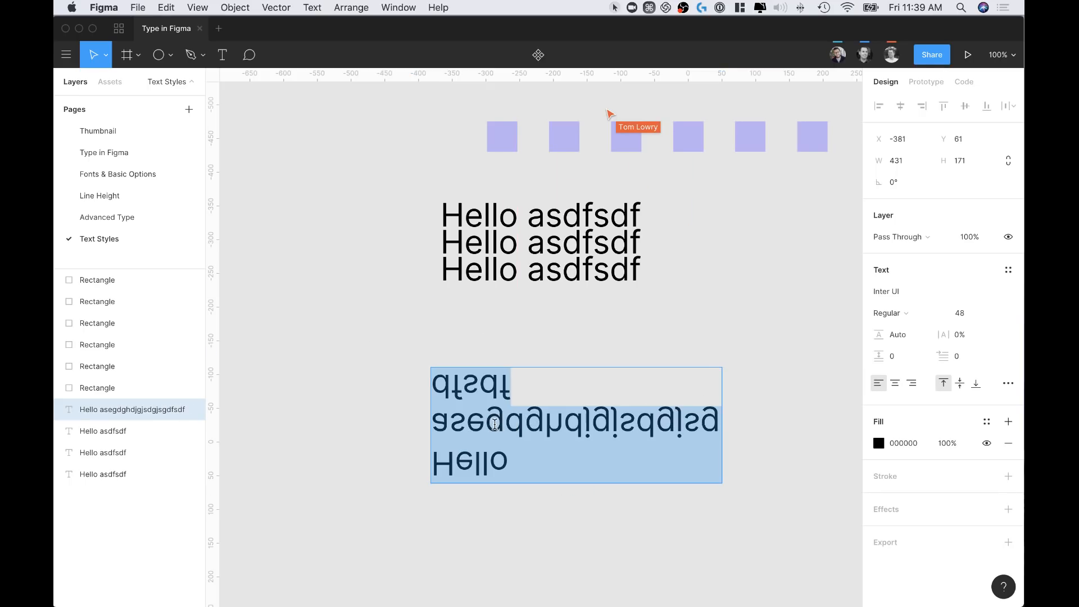
pyautogui.write('H')
pyautogui.press('Escape')
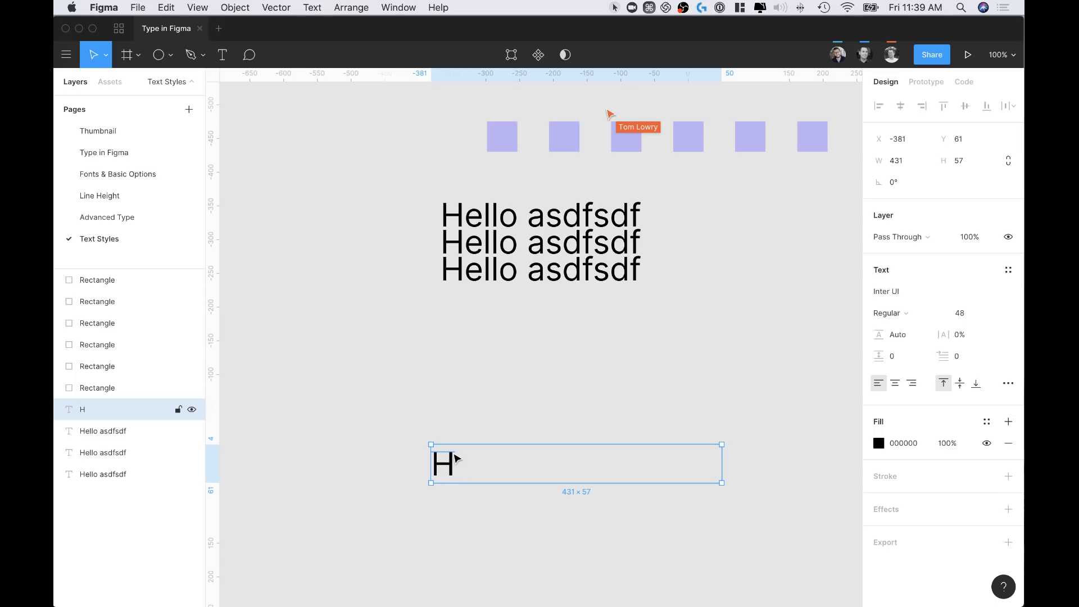
pyautogui.hotkey('shift', 'h')
pyautogui.hotkey('shift', 'v')
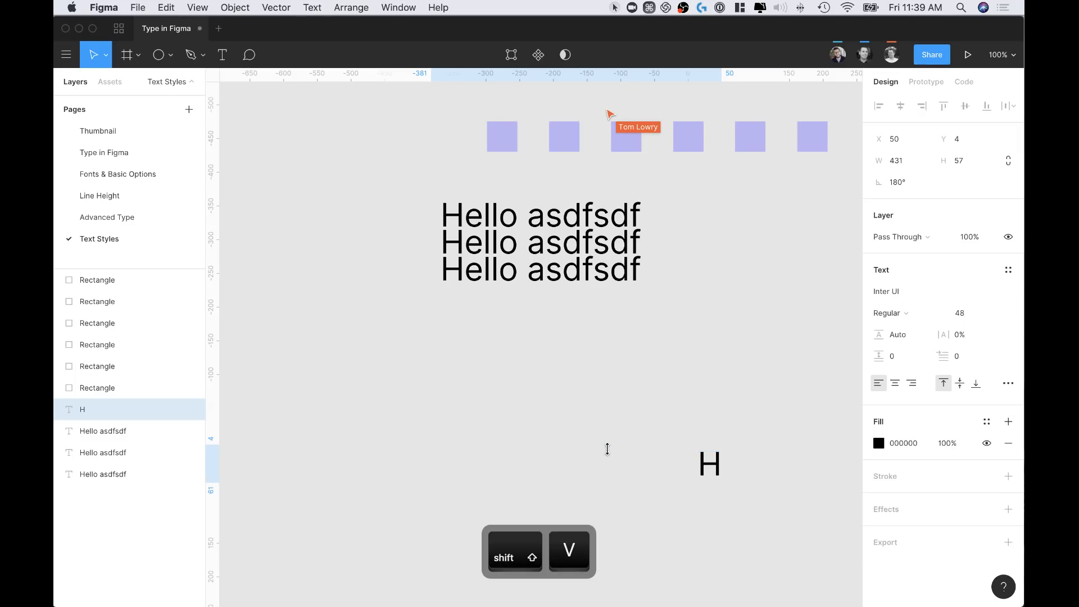
pyautogui.hotkey('shift', 'h')
pyautogui.click(530, 424)
pyautogui.doubleClick(446, 460)
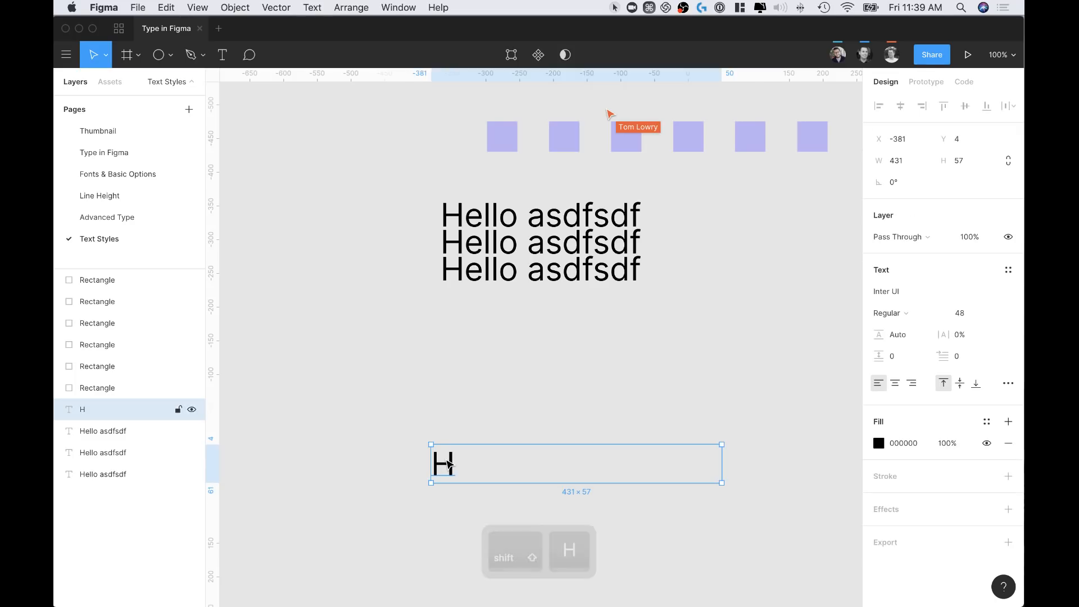
pyautogui.write('Hghdjgd')
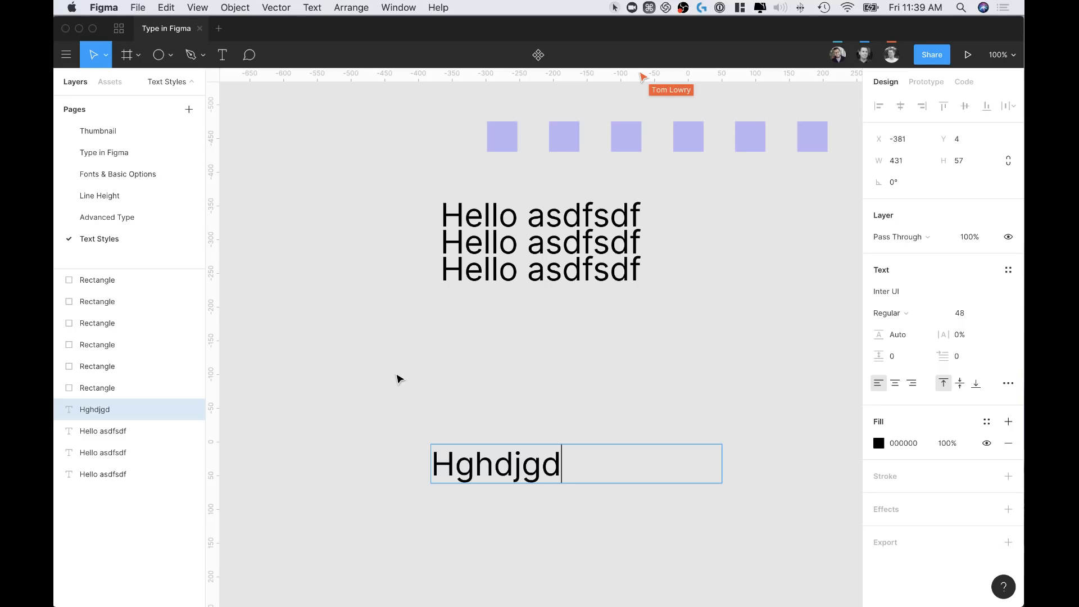
# Move Hghdjgd under the Hello lines; restyle one Hello line as New text style and drag it below
pyautogui.press('Escape')
pyautogui.moveTo(506, 463); pyautogui.dragTo(515, 339)
pyautogui.click(578, 283)
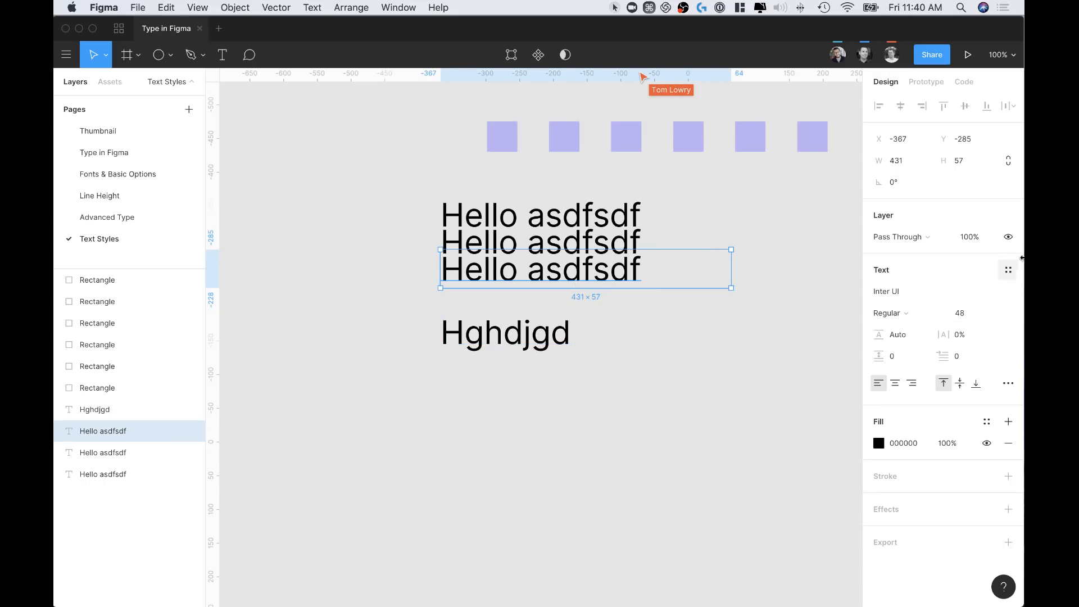
pyautogui.click(1010, 271)
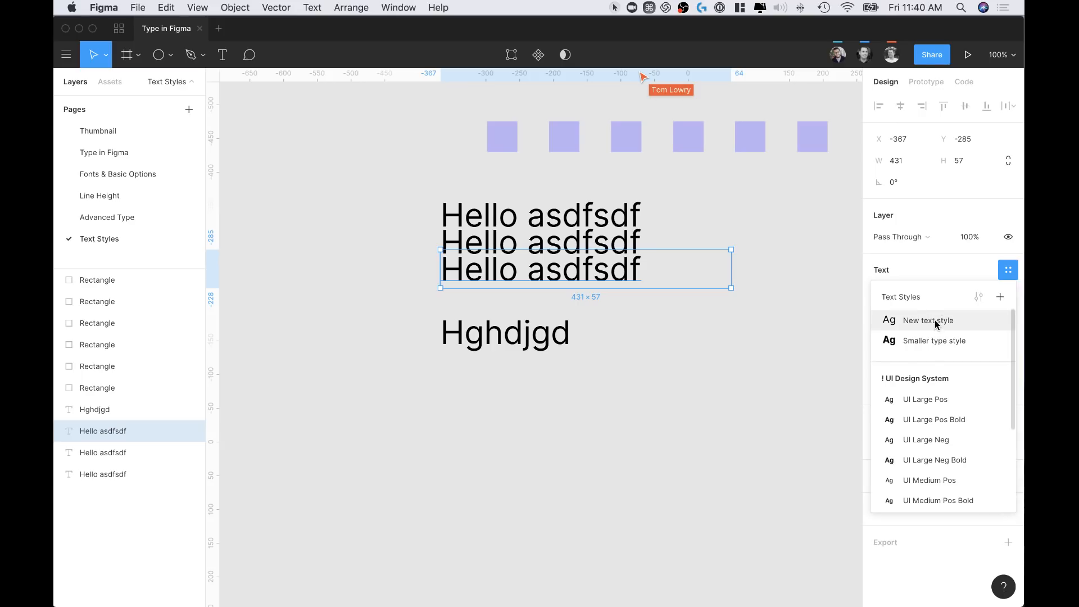
pyautogui.click(936, 324)
pyautogui.moveTo(541, 283); pyautogui.dragTo(545, 445)
pyautogui.scroll(-4, 549, 440)
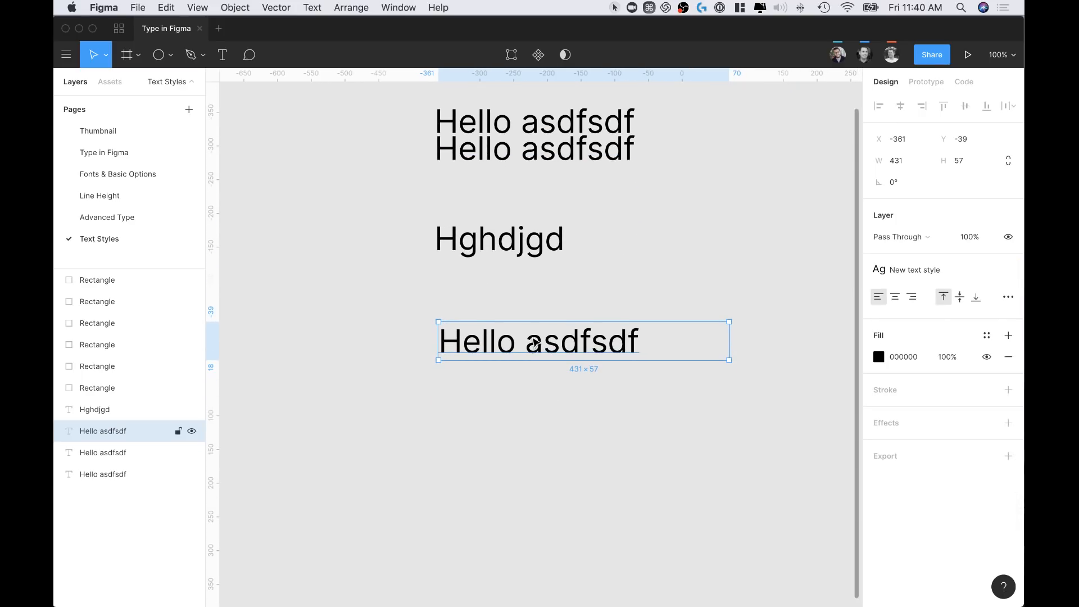
# Duplicate the large Hello asdfsdf below, detach its style and set font size 24
pyautogui.moveTo(535, 343); pyautogui.dragTo(535, 405)
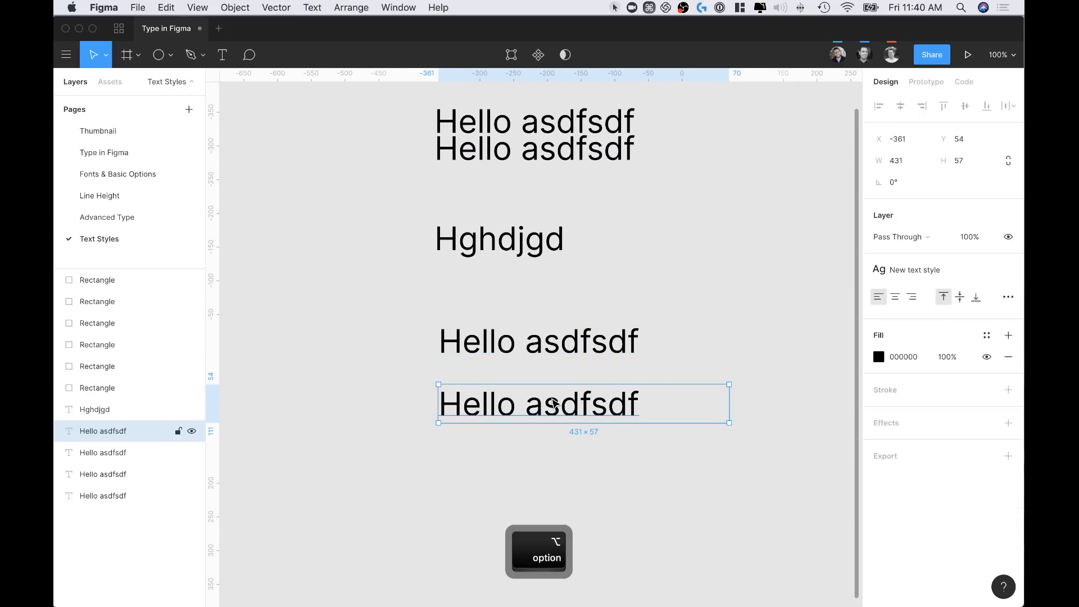
pyautogui.click(1010, 269)
pyautogui.click(963, 313)
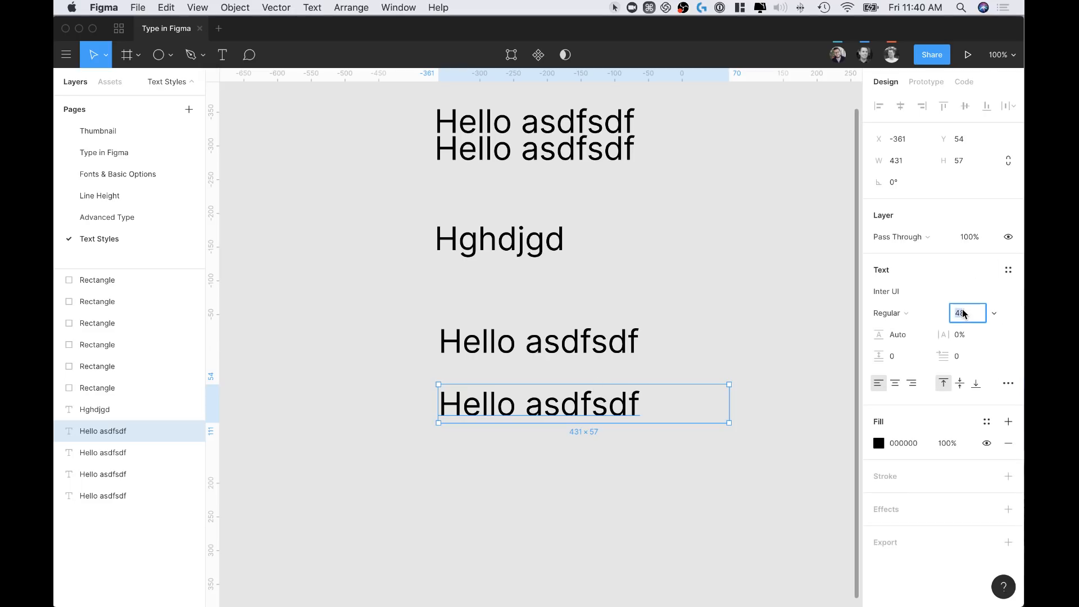
pyautogui.write('24')
pyautogui.press('Return')
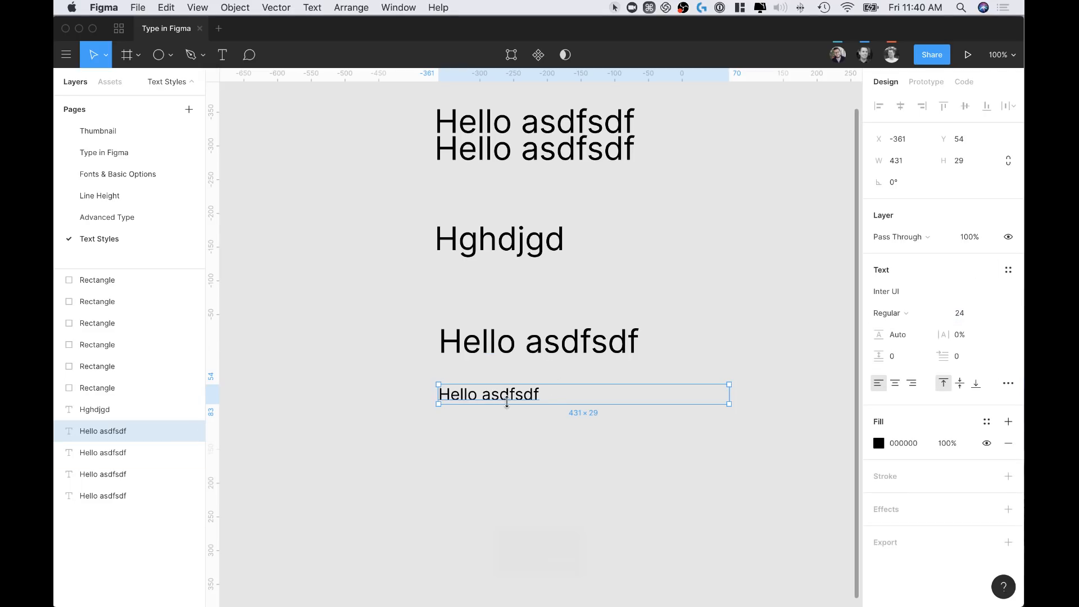
pyautogui.press('Return')
# Save the small copy's formatting as a new text style named P
pyautogui.click(1009, 270)
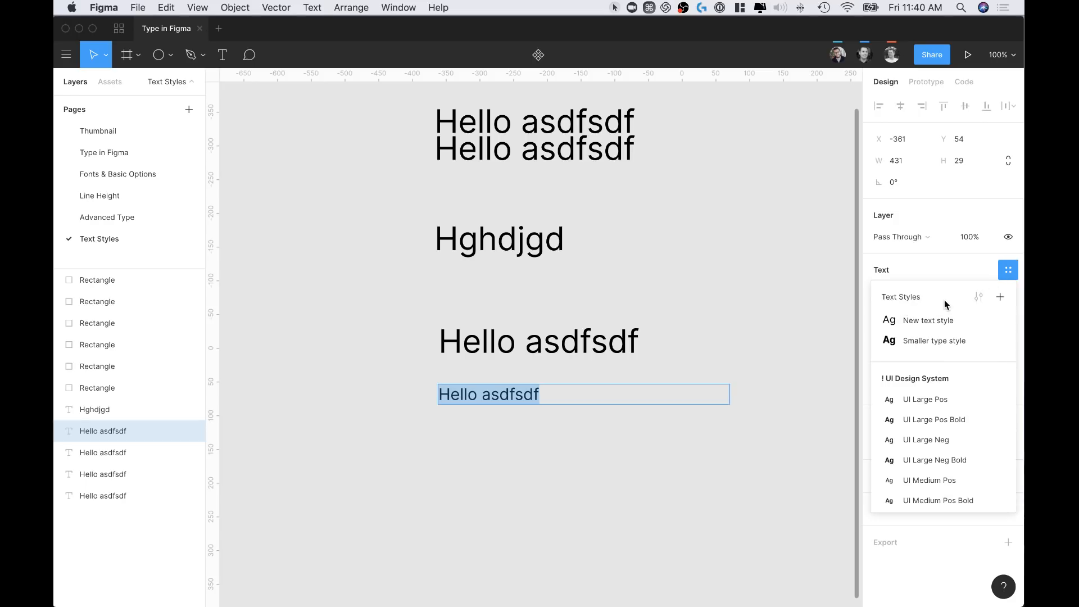
pyautogui.click(1000, 297)
pyautogui.write('P')
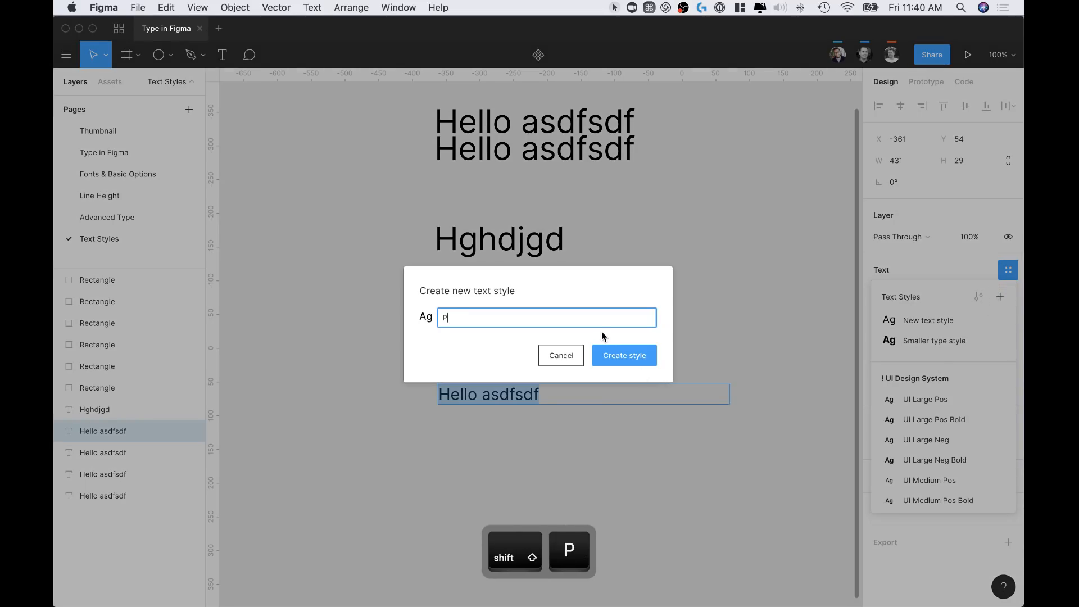
pyautogui.click(613, 357)
# Nudge the large Hello asdfsdf line down and compare the two lines' styles
pyautogui.click(497, 394)
pyautogui.moveTo(528, 349); pyautogui.dragTo(495, 373)
pyautogui.click(496, 388)
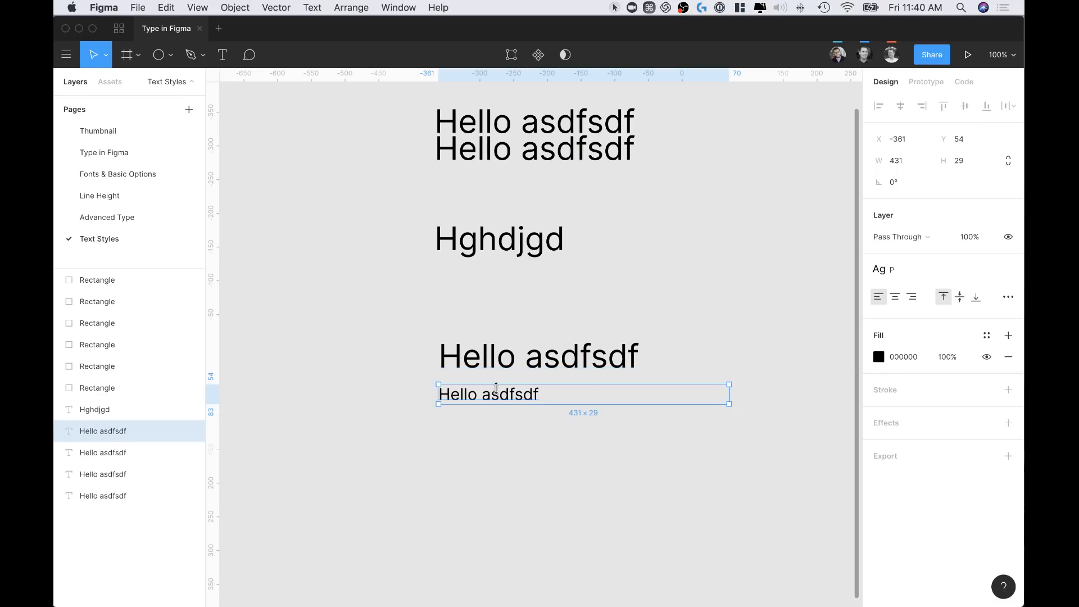
pyautogui.scroll(-2, 509, 376)
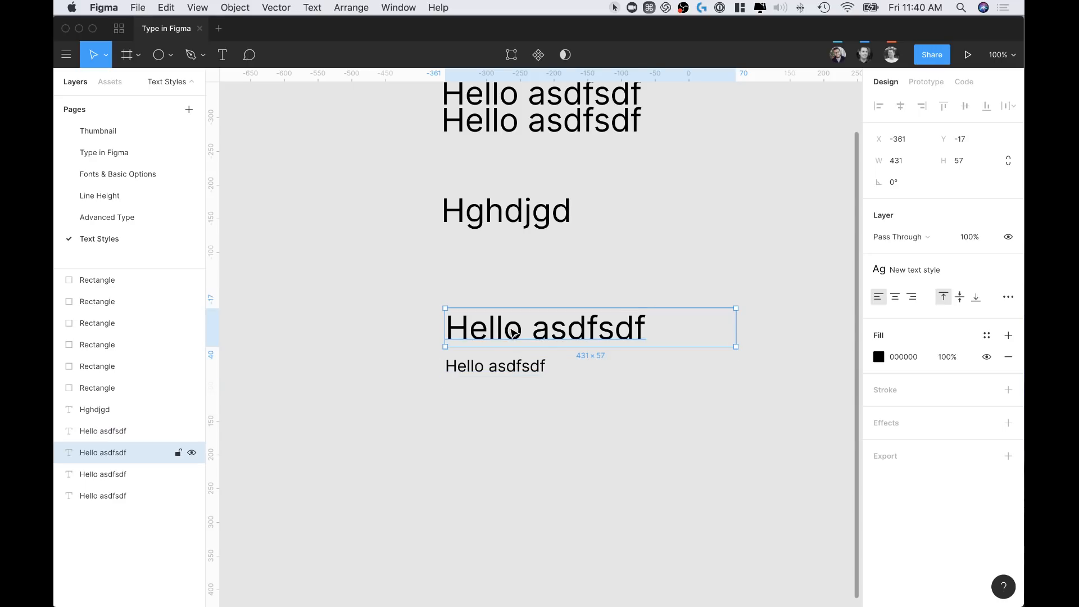
pyautogui.scroll(-3, 512, 332)
pyautogui.click(535, 449)
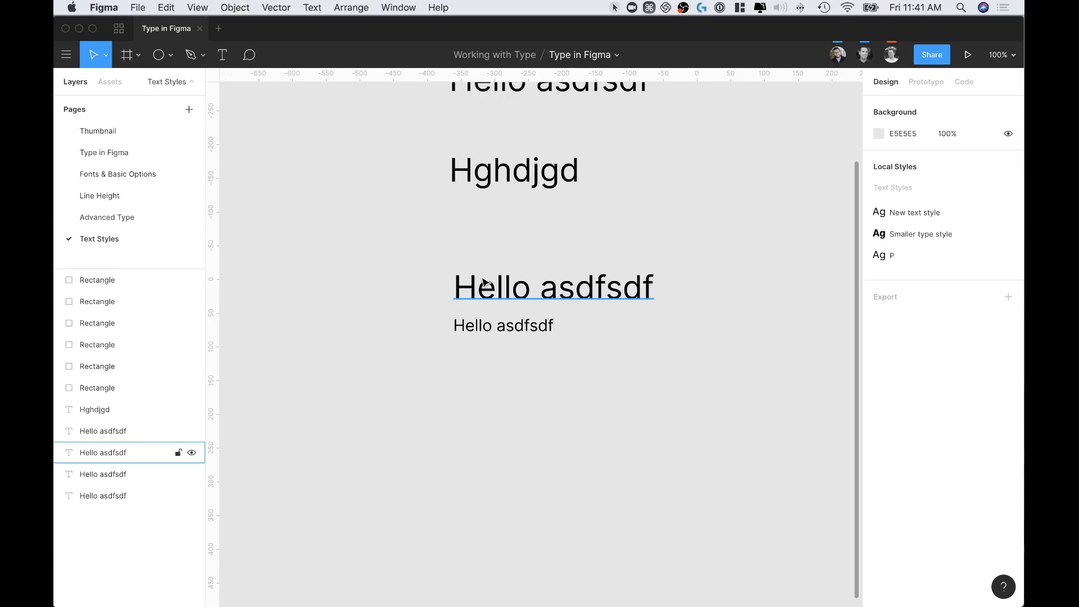
pyautogui.click(499, 299)
pyautogui.click(511, 323)
pyautogui.click(512, 283)
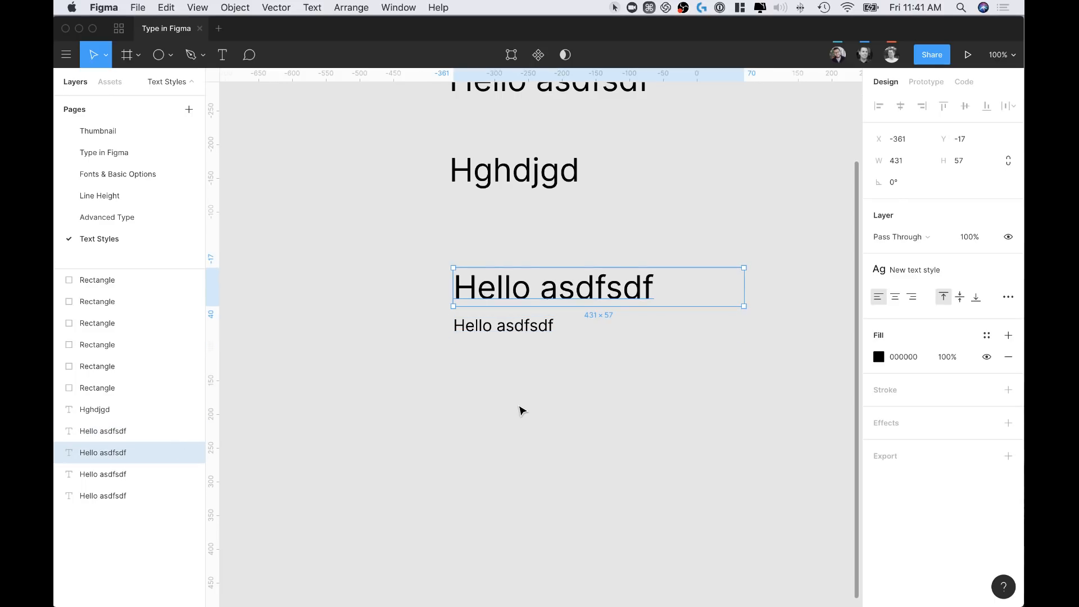
pyautogui.click(520, 411)
pyautogui.scroll(-3, 521, 411)
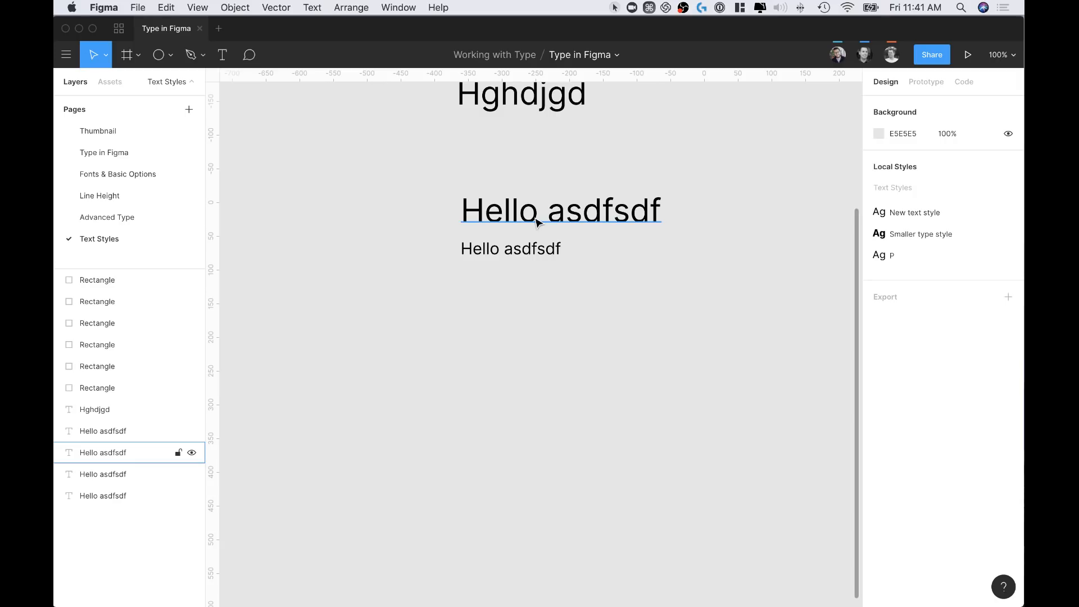
# Add a bold 'Title' text below the Hello lines
pyautogui.click(537, 222)
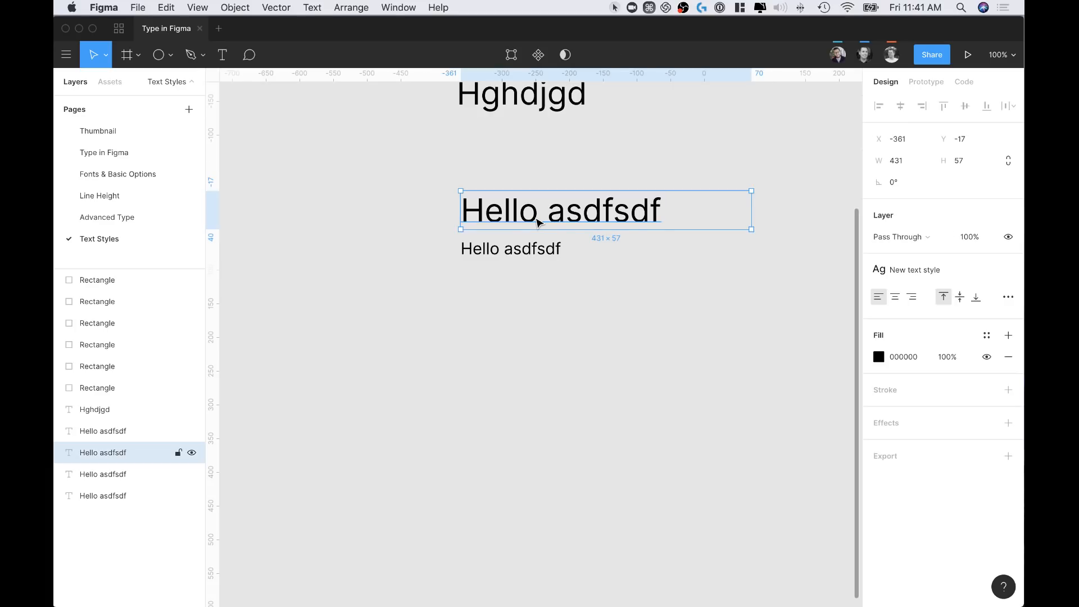
pyautogui.doubleClick(561, 210)
pyautogui.press('Escape')
pyautogui.scroll(-1, 569, 363)
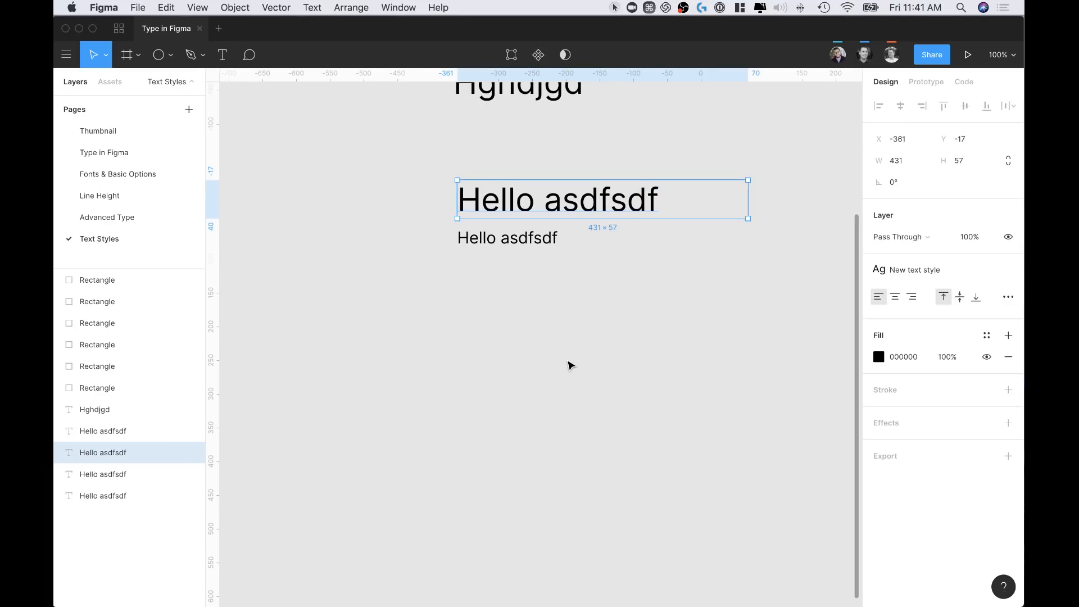
pyautogui.press('t')
pyautogui.click(500, 339)
pyautogui.write('Titel')
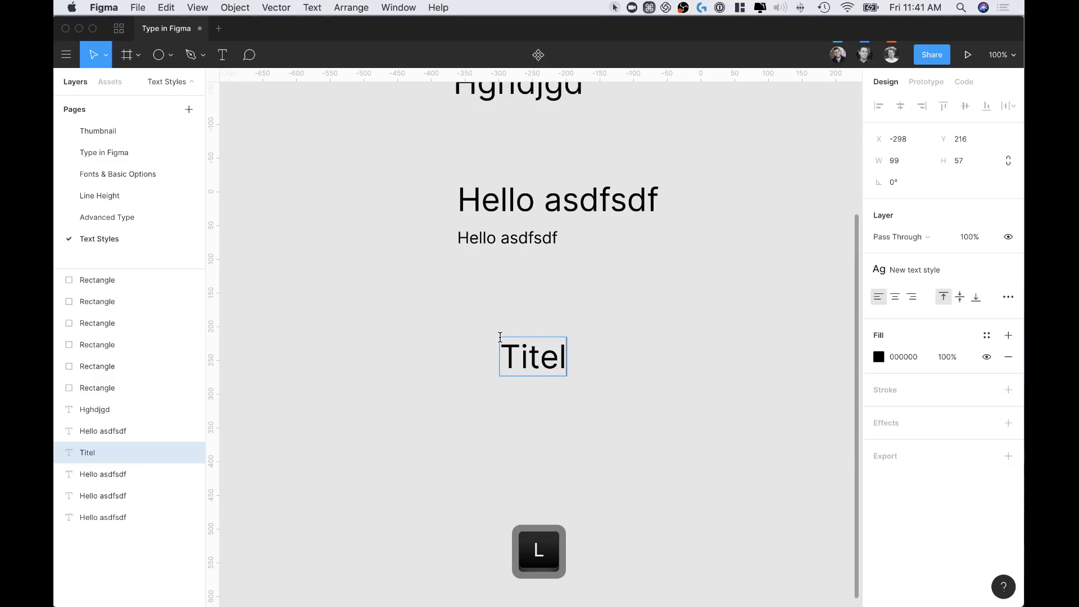
pyautogui.press('BackSpace')
pyautogui.press('BackSpace')
pyautogui.write('le')
pyautogui.press('Escape')
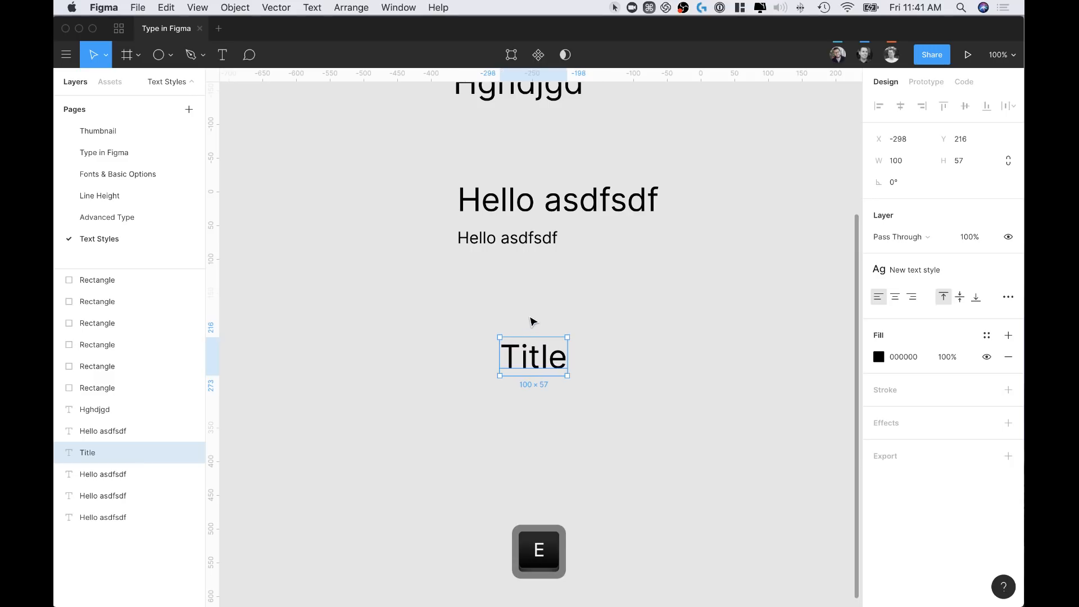
pyautogui.doubleClick(531, 346)
pyautogui.hotkey('ctrl', 'b')
pyautogui.press('Escape')
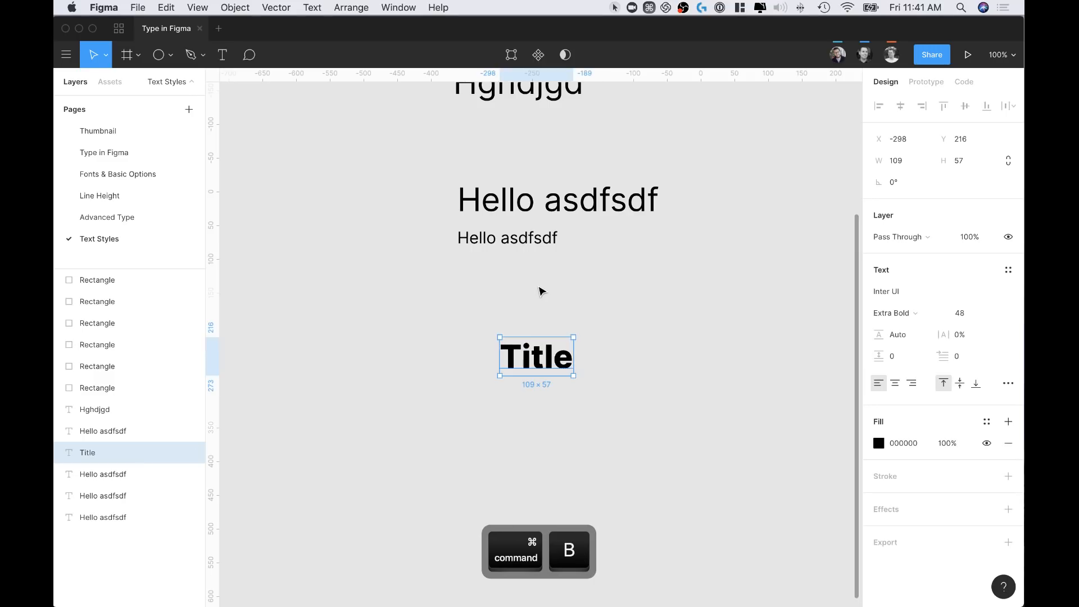
# Copy the small P-style text below Title and retype it as 'This is a paragraph text'
pyautogui.click(510, 239)
pyautogui.moveTo(510, 239); pyautogui.dragTo(552, 392)
pyautogui.doubleClick(552, 392)
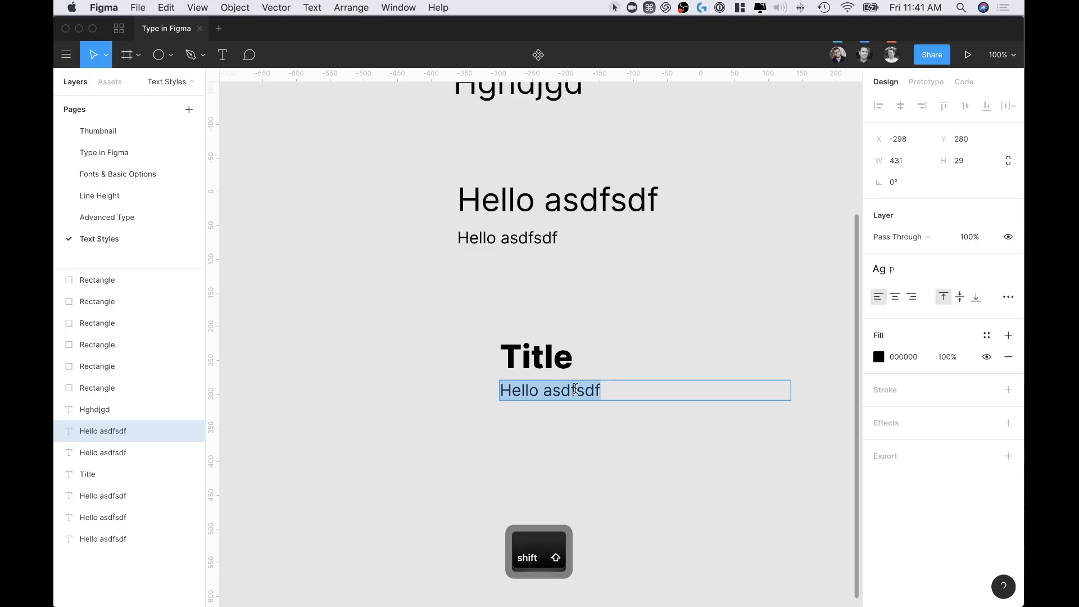
pyautogui.write('This is a ')
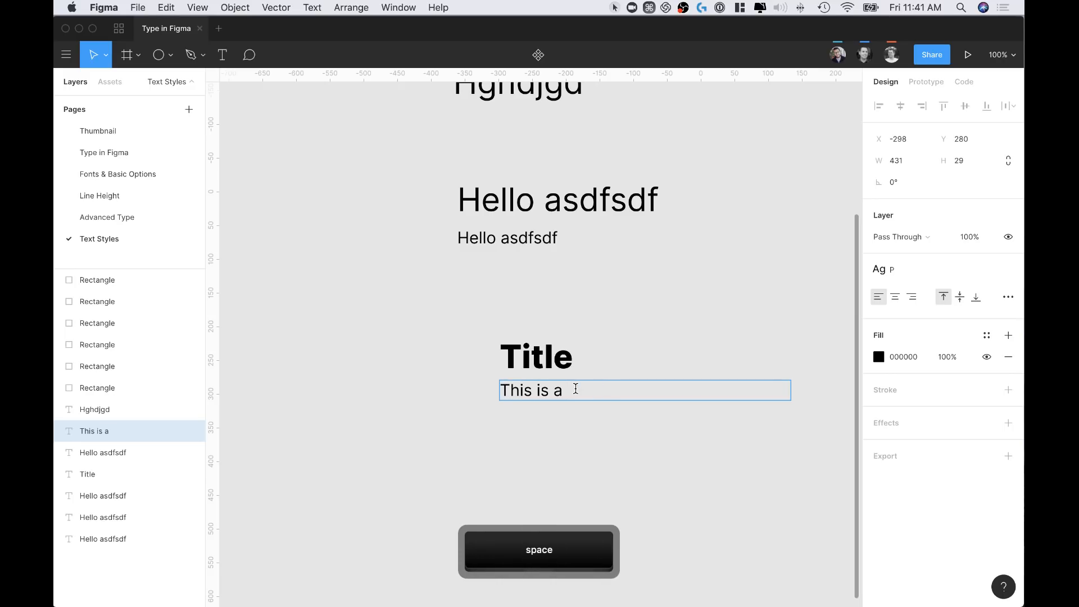
pyautogui.write('paragraph te')
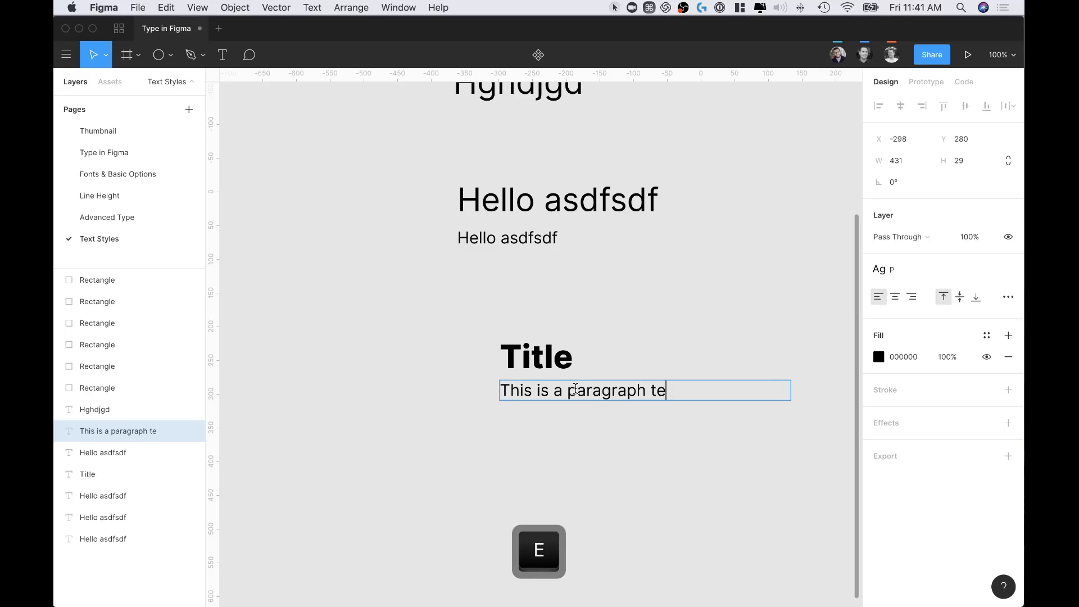
pyautogui.write('xt')
pyautogui.press('Escape')
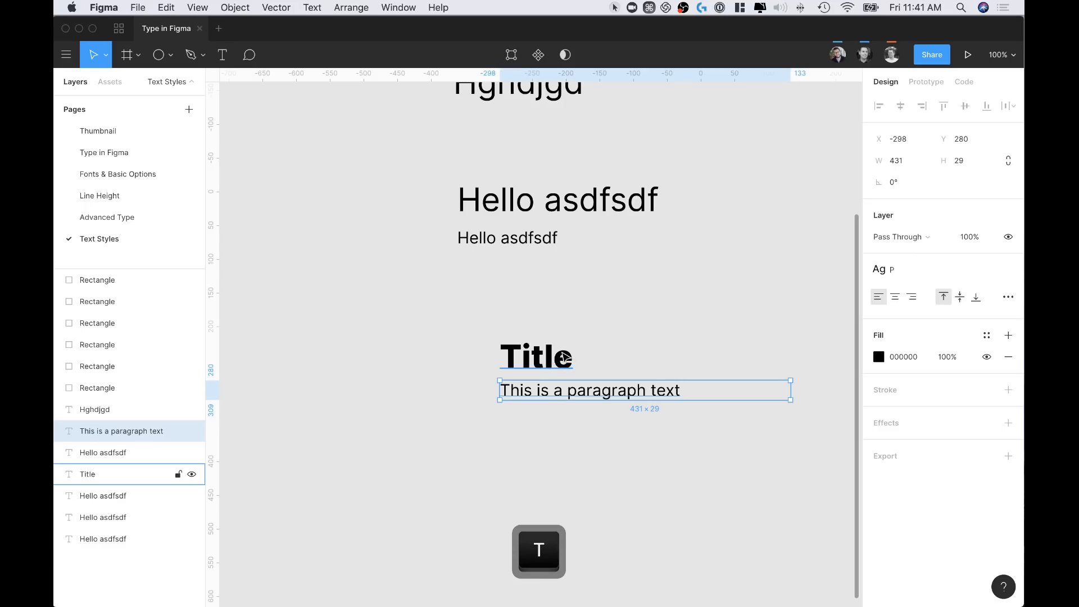
pyautogui.click(601, 359)
pyautogui.scroll(-2, 600, 358)
# Widen the Title box to match the paragraph, both 368 wide
pyautogui.click(121, 430)
pyautogui.click(88, 474)
pyautogui.click(579, 340)
pyautogui.click(548, 304)
pyautogui.moveTo(551, 301); pyautogui.dragTo(726, 331)
pyautogui.click(639, 340)
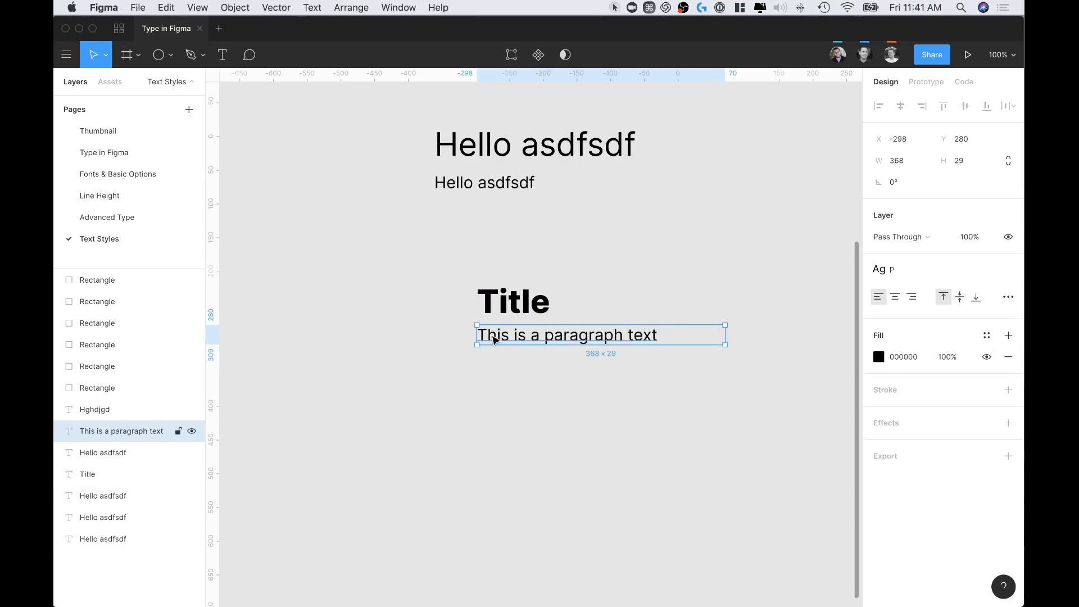
pyautogui.click(475, 262)
pyautogui.click(615, 293)
# Create a new text style named H1 from the selected Title text
pyautogui.hscroll(3, 619, 289)
pyautogui.scroll(-1, 618, 289)
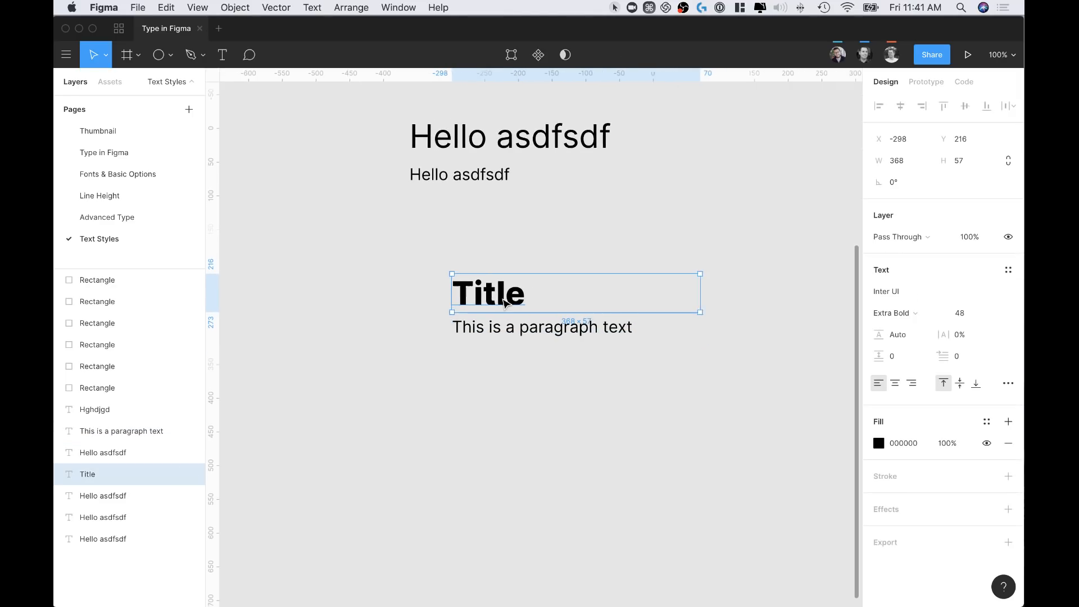
pyautogui.click(1008, 270)
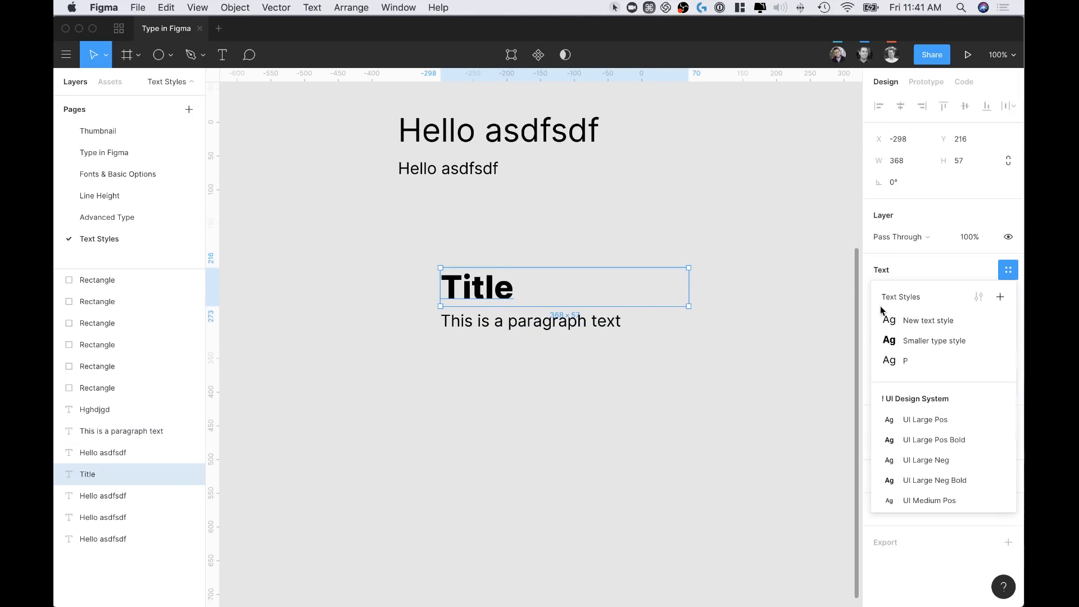
pyautogui.click(998, 296)
pyautogui.write('H1')
pyautogui.click(644, 350)
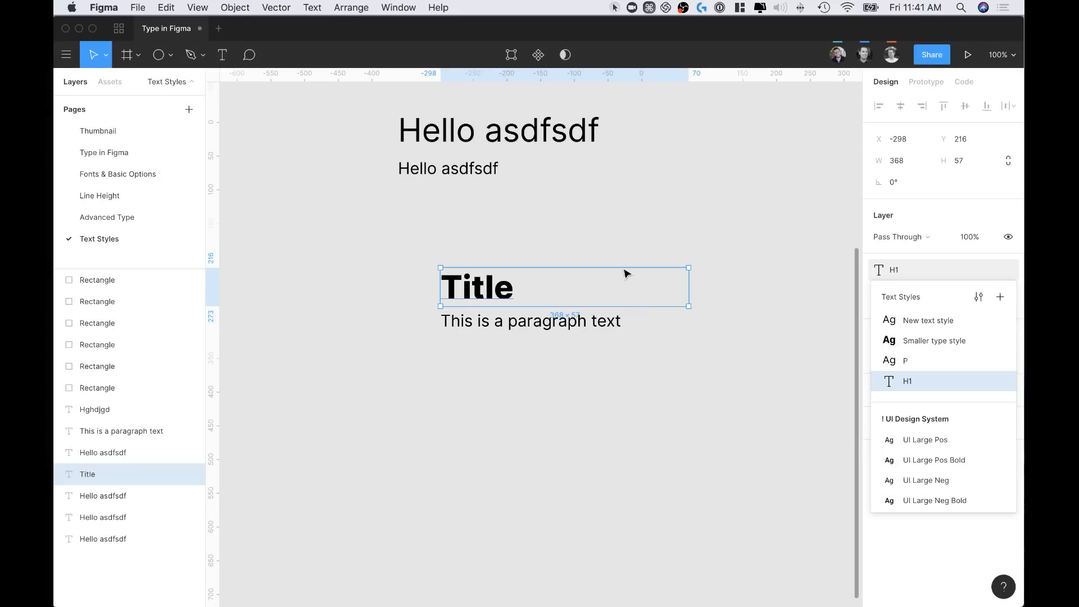
# Check the Title and paragraph styles, then select both texts together
pyautogui.click(484, 260)
pyautogui.moveTo(523, 324)
pyautogui.mouseDown()
pyautogui.moveTo(529, 332)
pyautogui.moveTo(524, 323)
pyautogui.mouseUp()
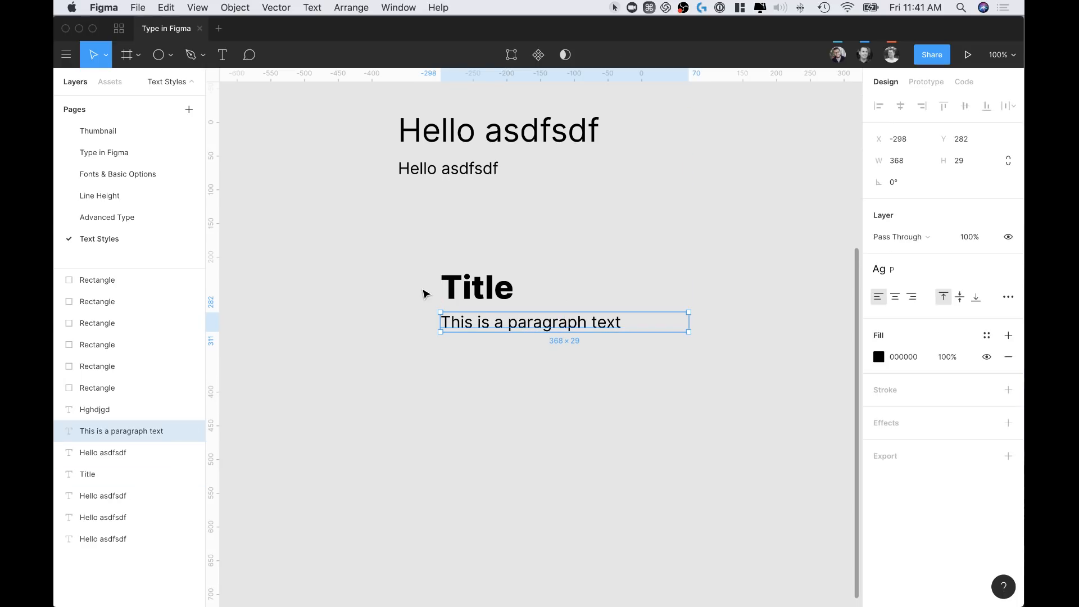
pyautogui.click(487, 297)
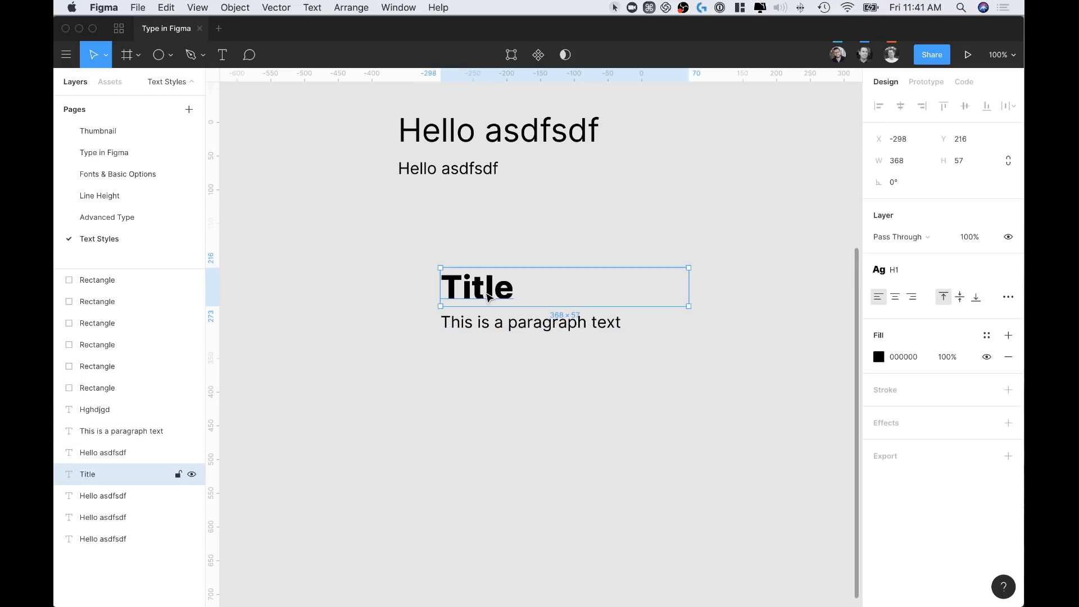
pyautogui.click(548, 326)
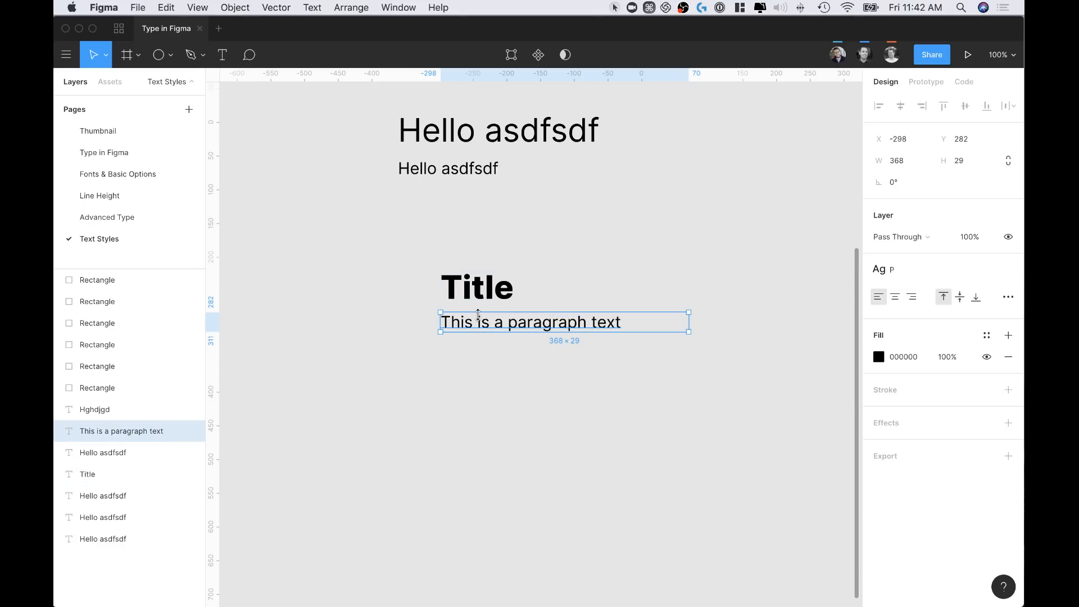
pyautogui.moveTo(410, 255); pyautogui.dragTo(472, 294)
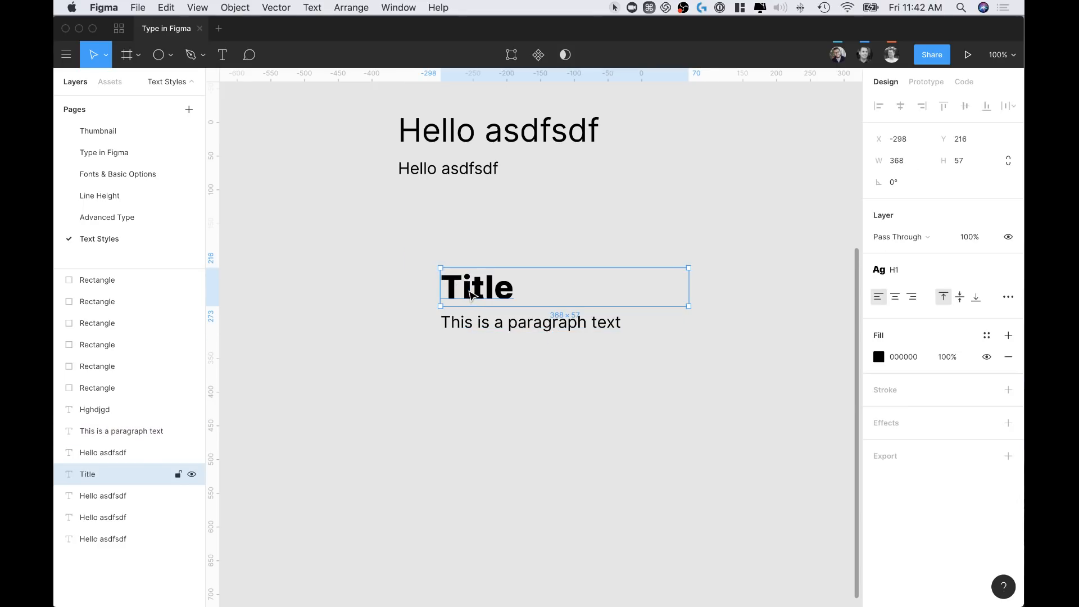
pyautogui.click(465, 321)
pyautogui.moveTo(391, 247); pyautogui.dragTo(527, 335)
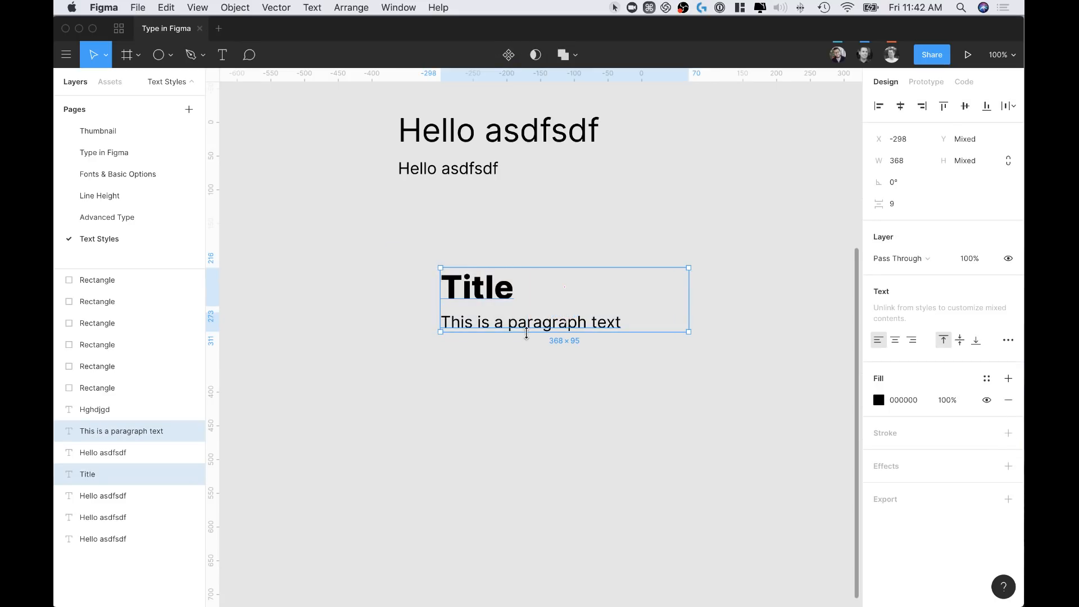
# Draw a frame around the Title and paragraph and name it Card
pyautogui.click(565, 388)
pyautogui.press('a')
pyautogui.moveTo(404, 229); pyautogui.dragTo(701, 417)
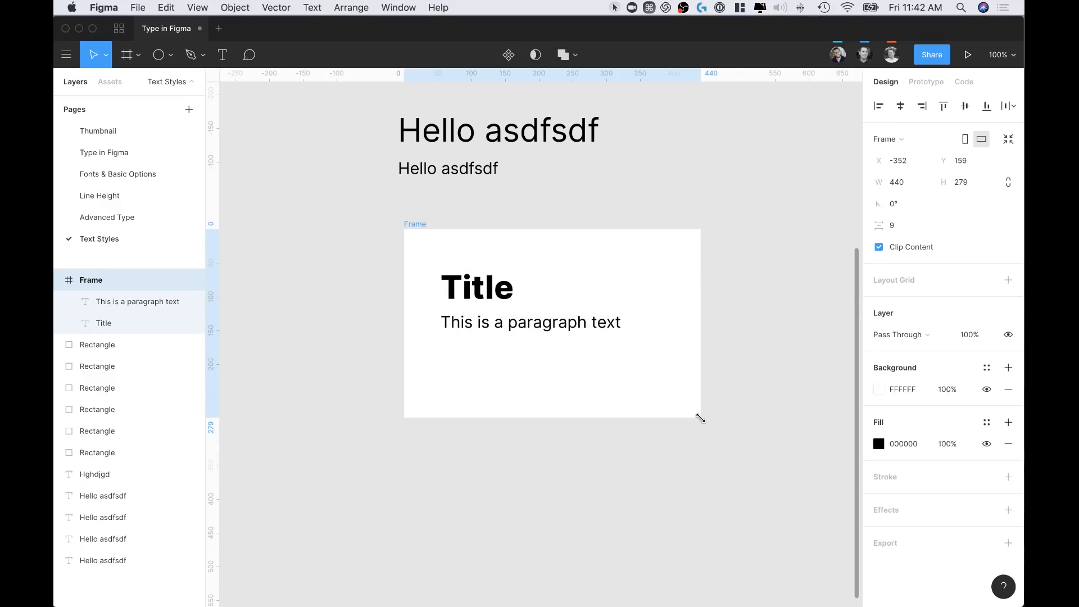
pyautogui.press('Escape')
pyautogui.click(410, 229)
pyautogui.doubleClick(409, 229)
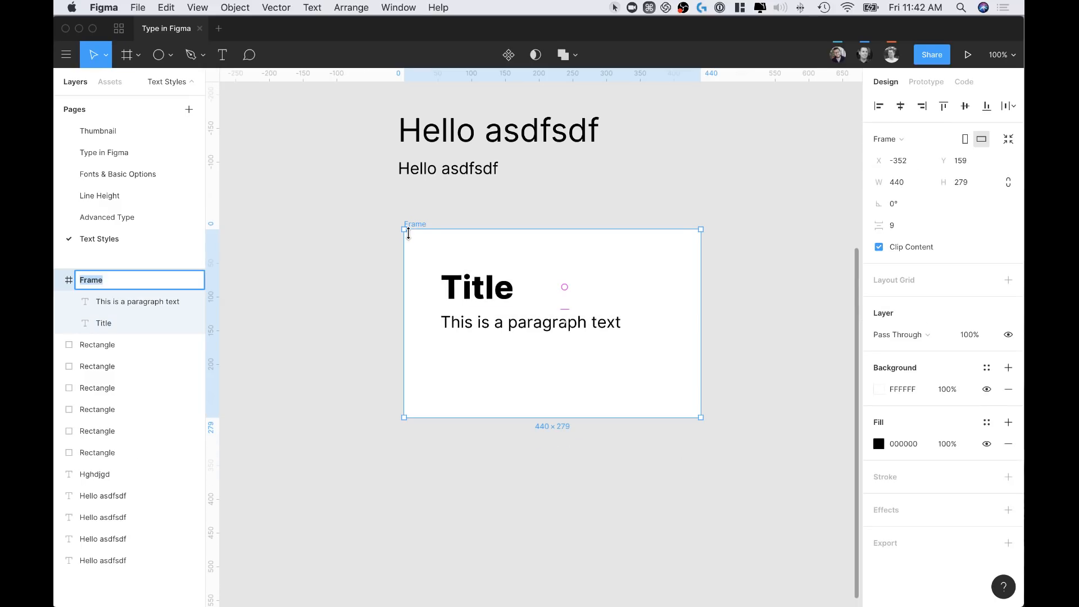
pyautogui.write('Card')
pyautogui.press('Return')
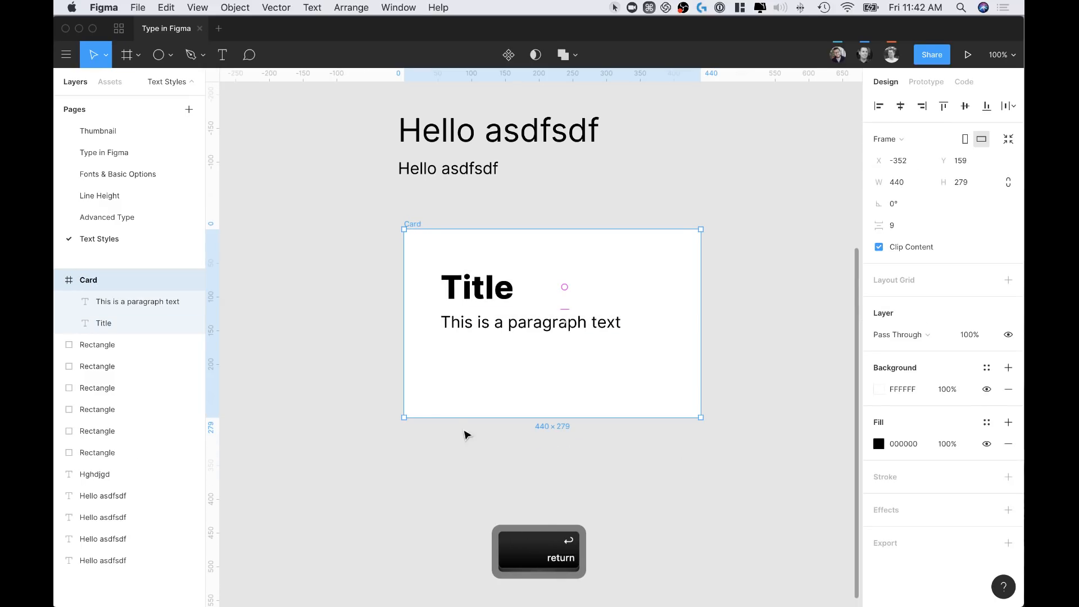
# Make the paragraph box taller and move both texts toward Card's top-left
pyautogui.click(646, 325)
pyautogui.moveTo(653, 332); pyautogui.dragTo(653, 406)
pyautogui.click(641, 484)
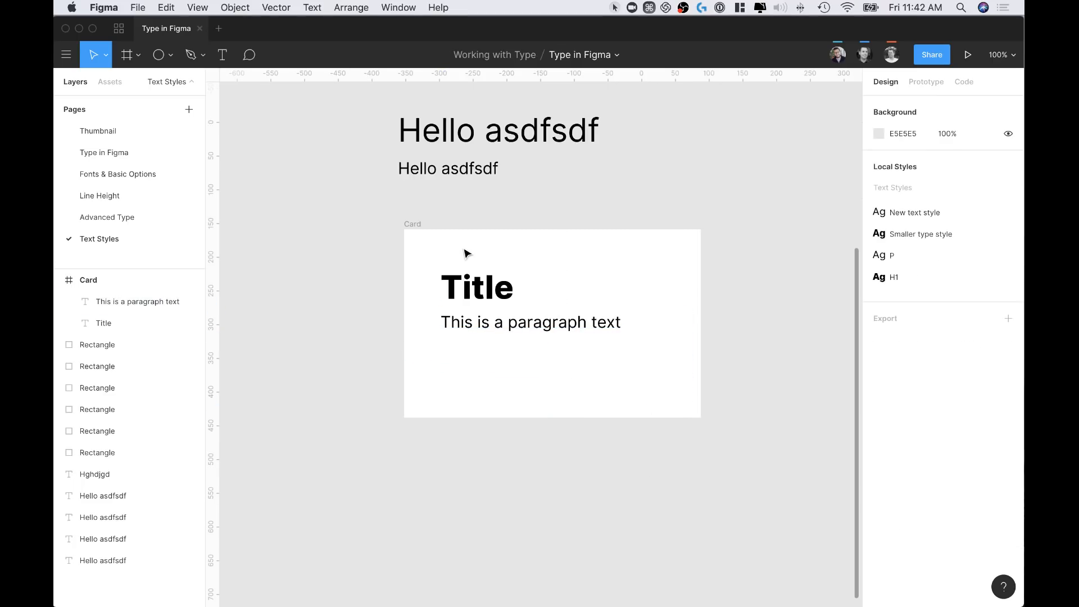
pyautogui.click(410, 225)
pyautogui.click(461, 278)
pyautogui.keyDown('shift'); pyautogui.click(487, 320); pyautogui.keyUp('shift')
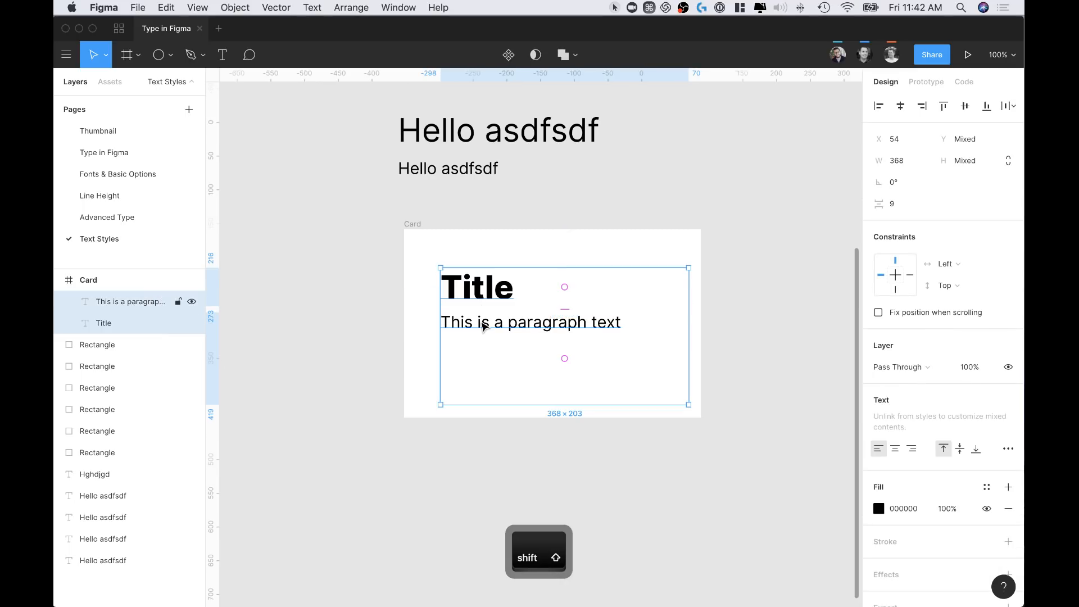
pyautogui.moveTo(477, 281); pyautogui.dragTo(464, 268)
pyautogui.click(464, 236)
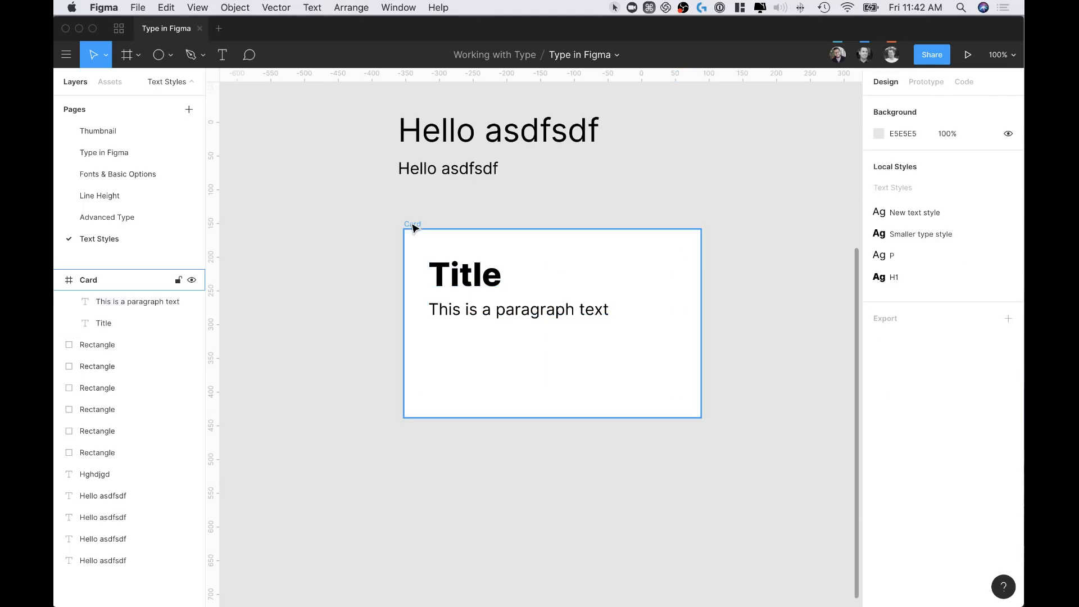
pyautogui.click(412, 223)
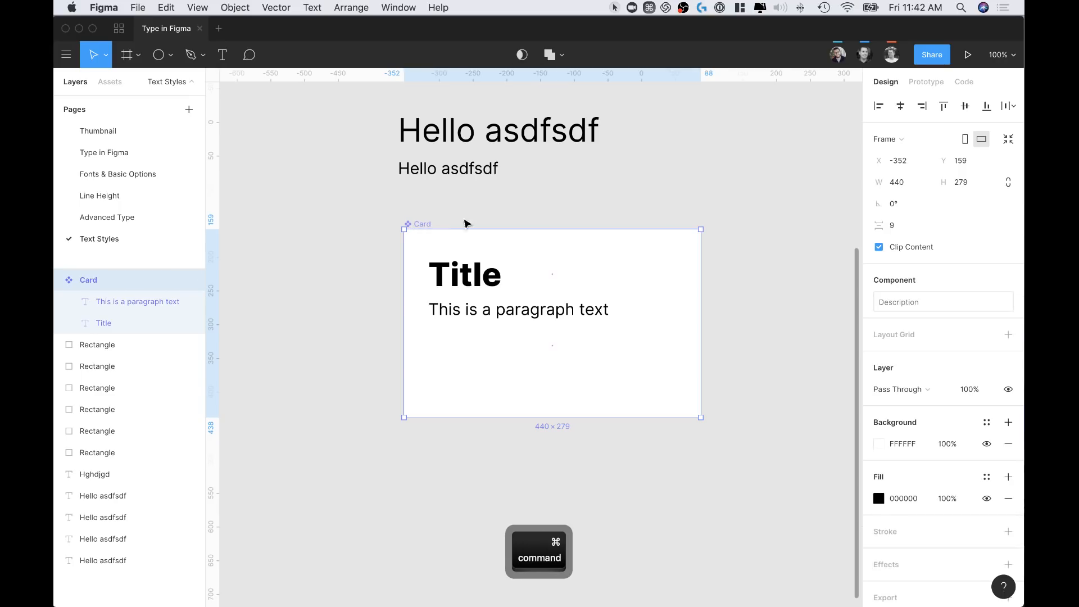
# Turn Card into a component with Cmd+Option+K and drag a copy below it
pyautogui.press('super+alt+k')
pyautogui.scroll(-3, 457, 291)
pyautogui.moveTo(470, 371); pyautogui.dragTo(465, 515)
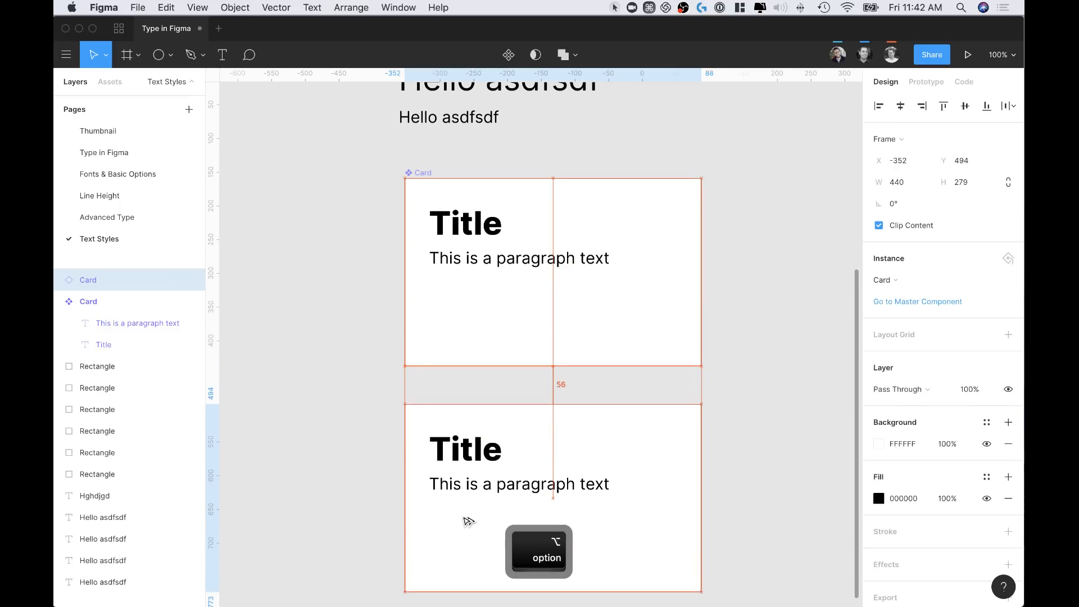
pyautogui.scroll(-3, 465, 518)
pyautogui.click(757, 381)
# Try editing the Title text inside the new Card instance
pyautogui.click(452, 358)
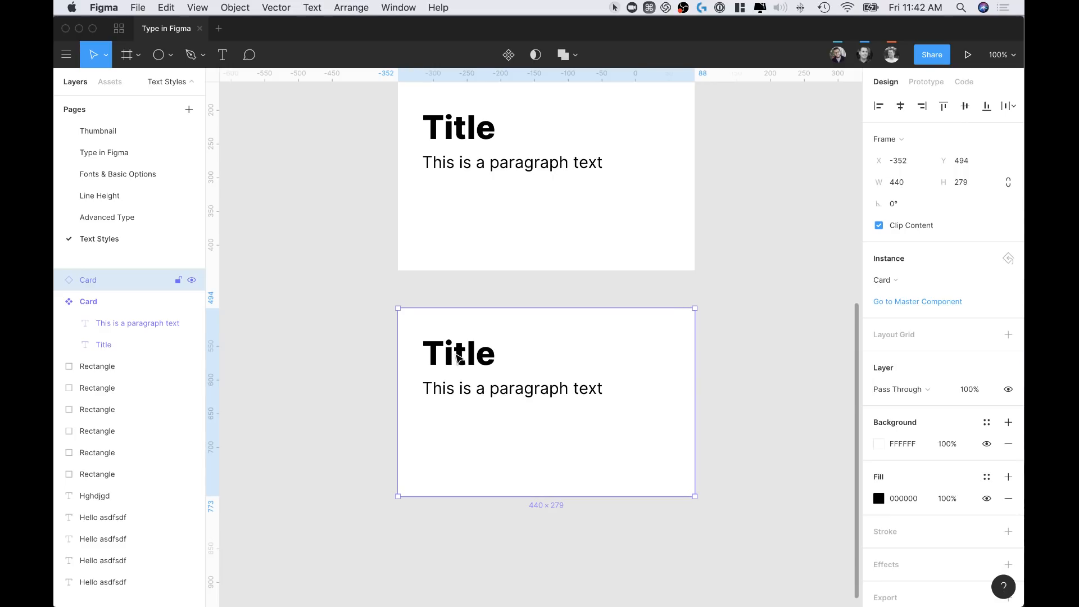
pyautogui.doubleClick(452, 357)
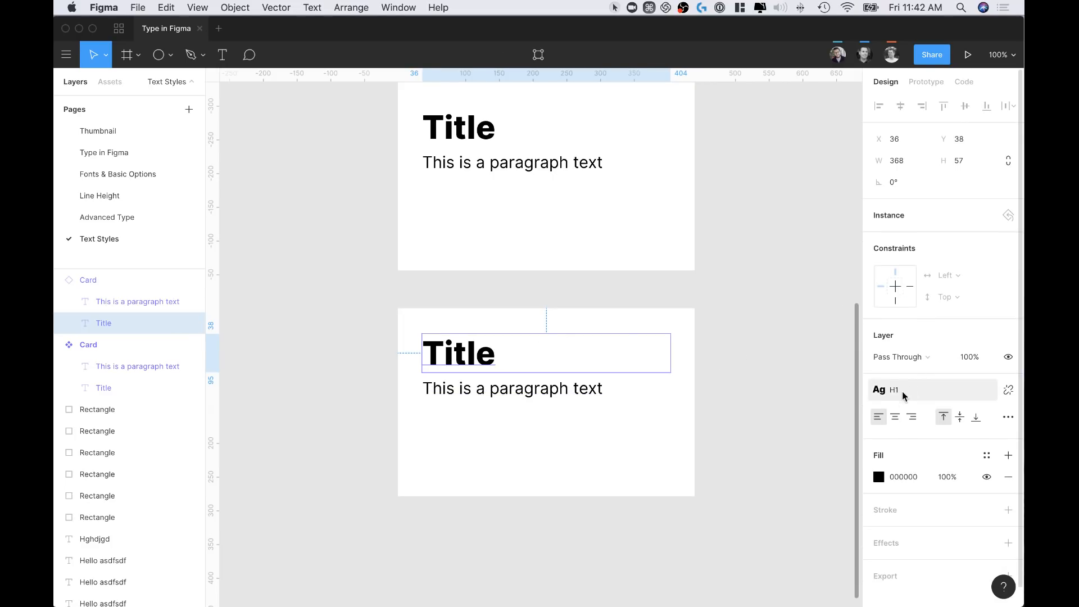
pyautogui.doubleClick(490, 364)
pyautogui.click(506, 359)
pyautogui.click(428, 283)
pyautogui.click(410, 303)
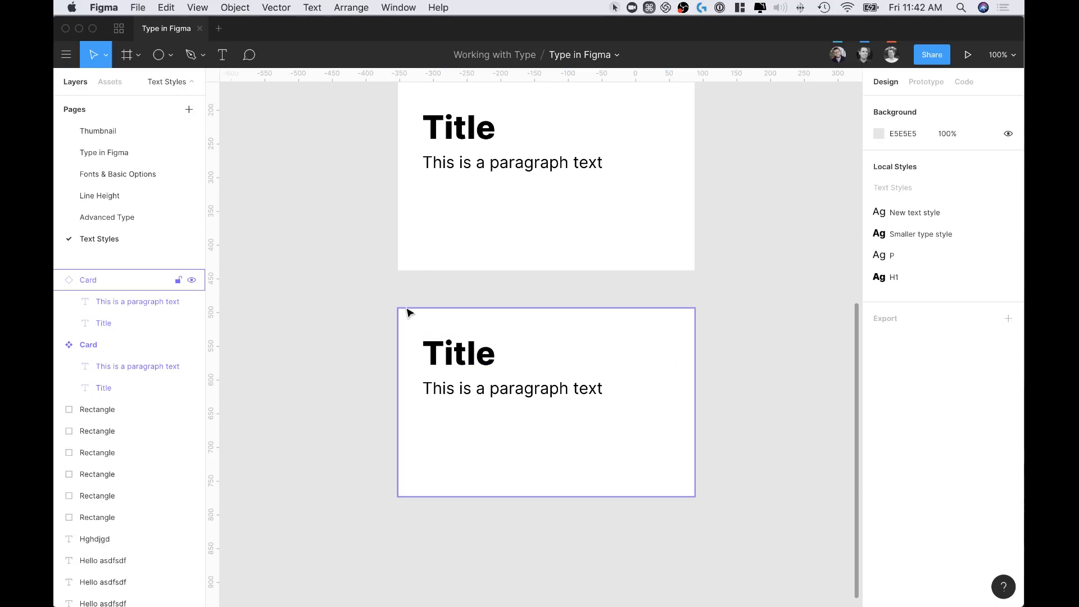
pyautogui.click(410, 311)
# Show the Assets tab and inspect the instance's Title and paragraph texts
pyautogui.click(111, 81)
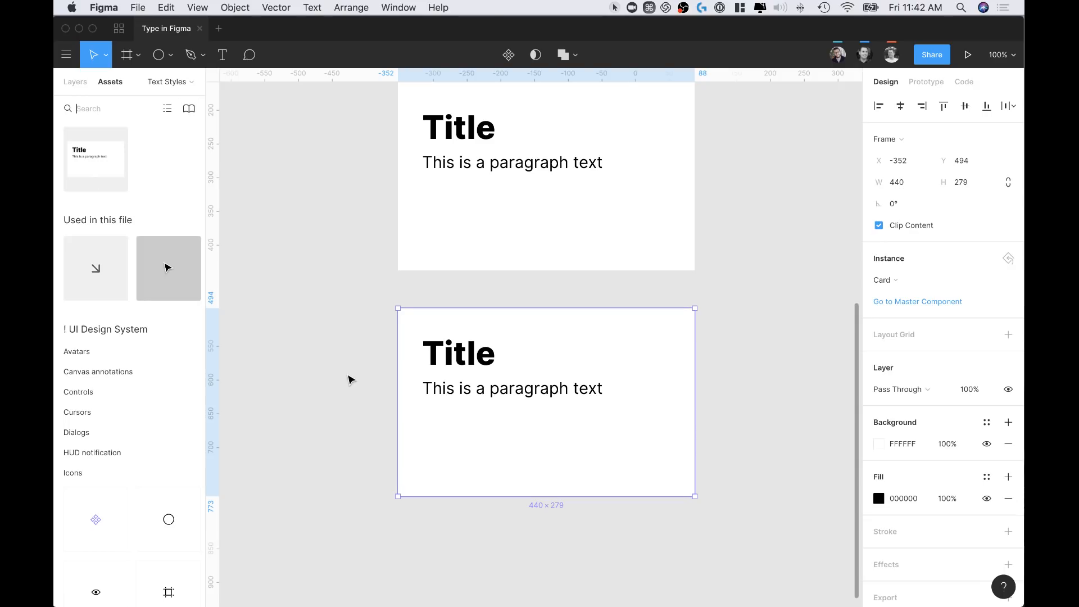
pyautogui.doubleClick(463, 354)
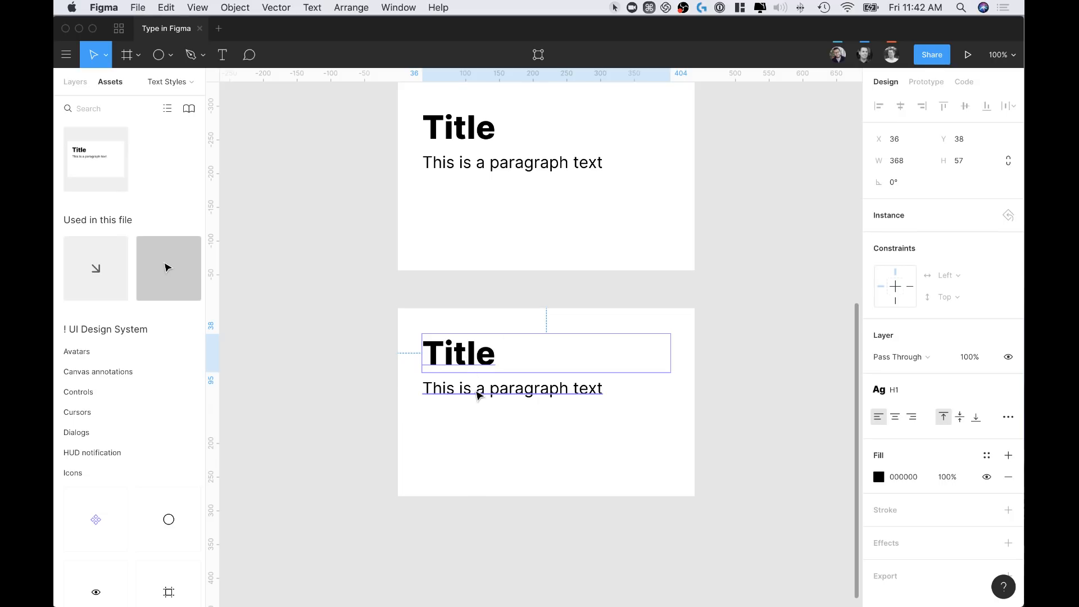
pyautogui.click(479, 391)
pyautogui.doubleClick(494, 394)
pyautogui.press('Escape')
pyautogui.scroll(3, 358, 375)
pyautogui.click(538, 296)
pyautogui.scroll(-1, 525, 279)
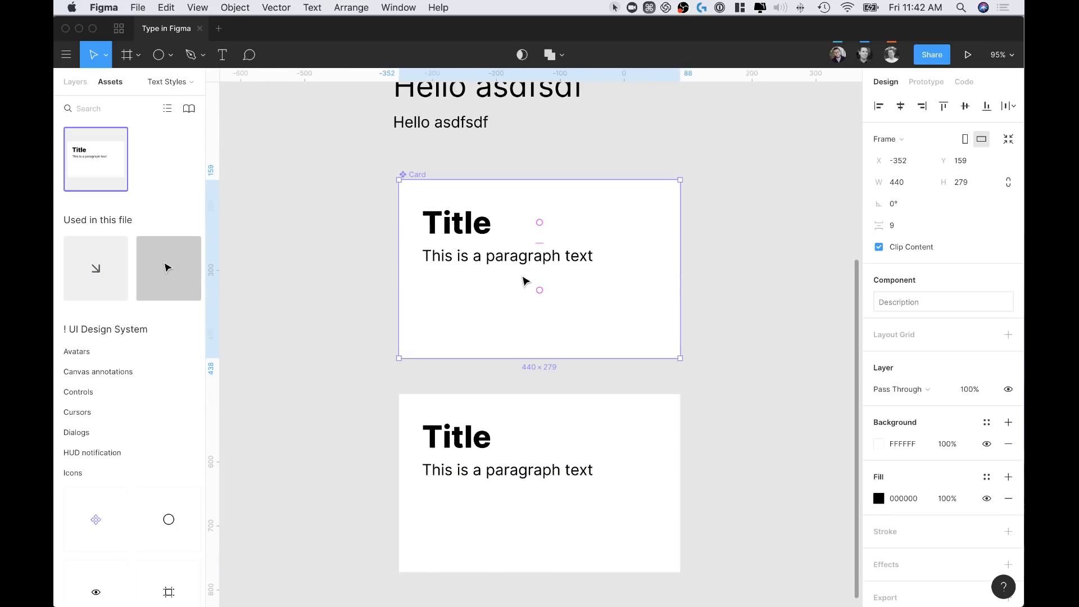
pyautogui.scroll(4, 502, 259)
# Edit the P text style, raising its font size from 24 to 34 with Medium weight
pyautogui.click(489, 230)
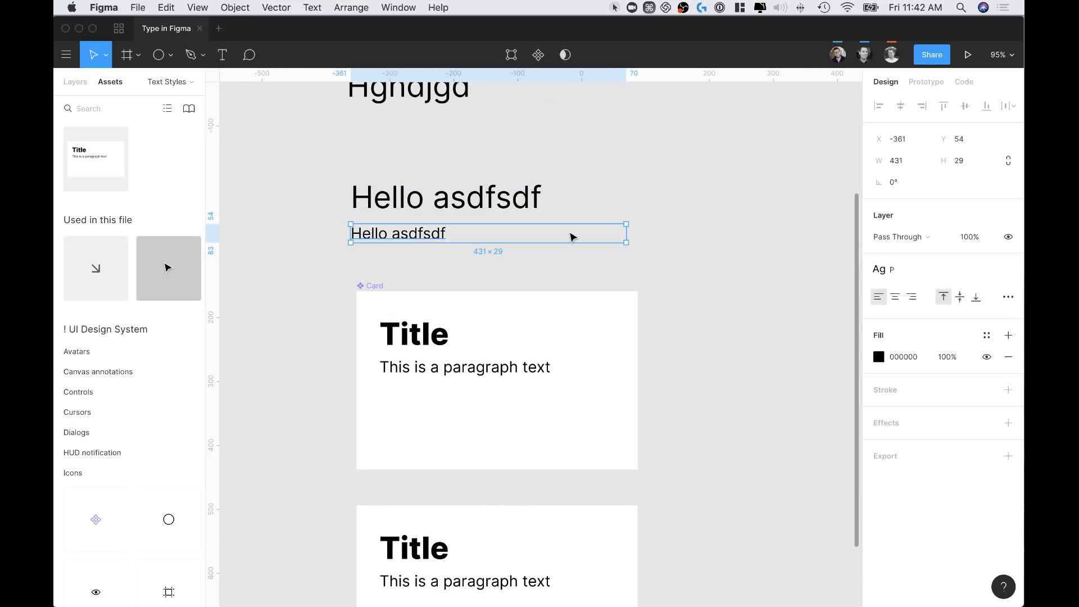
pyautogui.click(969, 283)
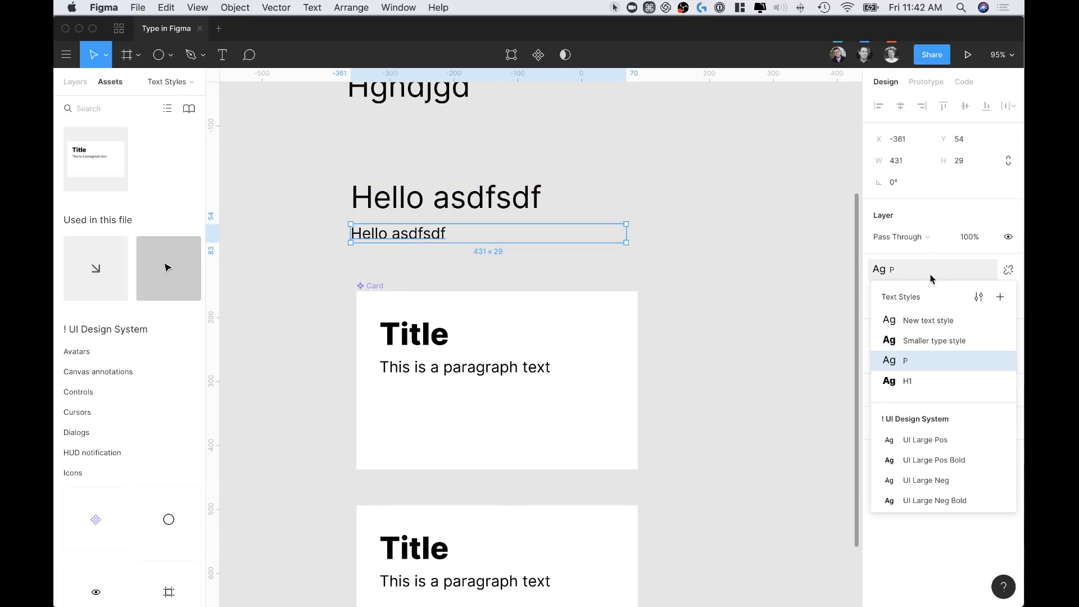
pyautogui.click(922, 363)
pyautogui.click(887, 275)
pyautogui.click(1010, 270)
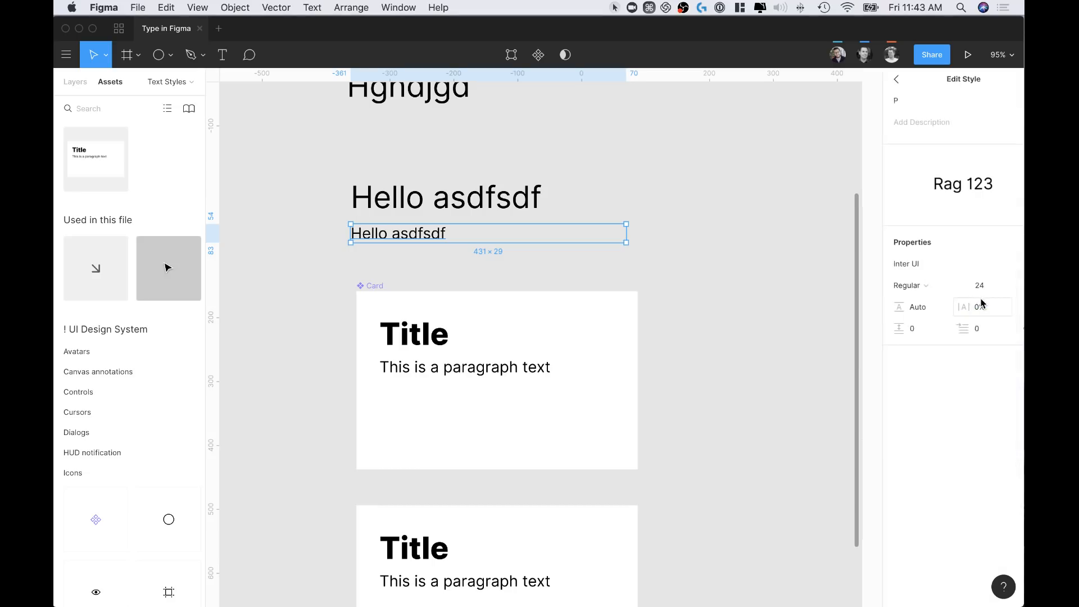
pyautogui.click(974, 285)
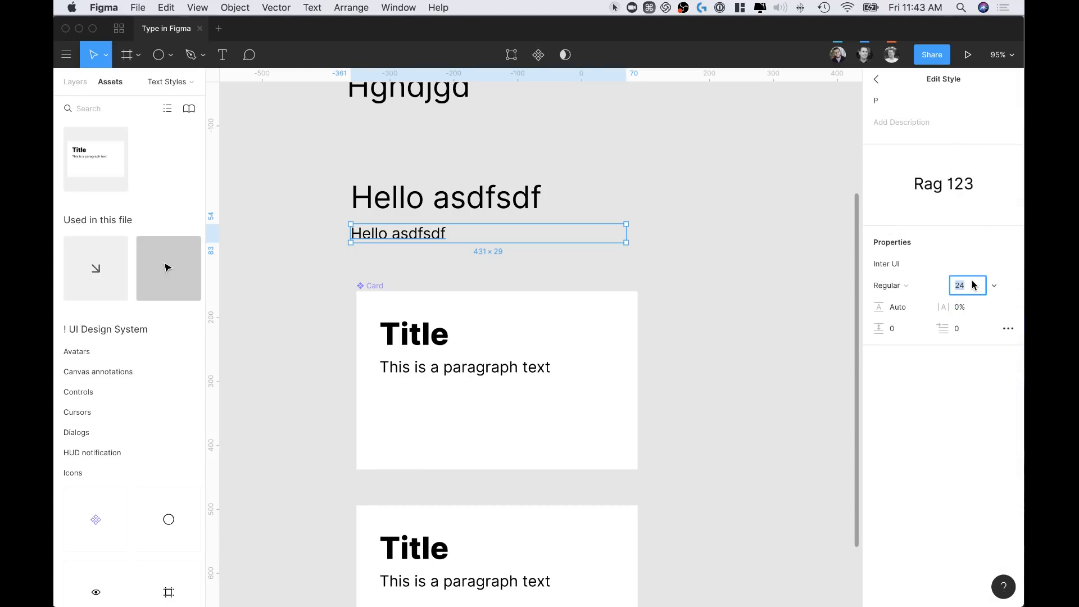
pyautogui.hotkey('shift', 'Up')
pyautogui.hotkey('shift', 'Up')
pyautogui.hotkey('shift', 'Down')
pyautogui.hotkey('shift', 'Down')
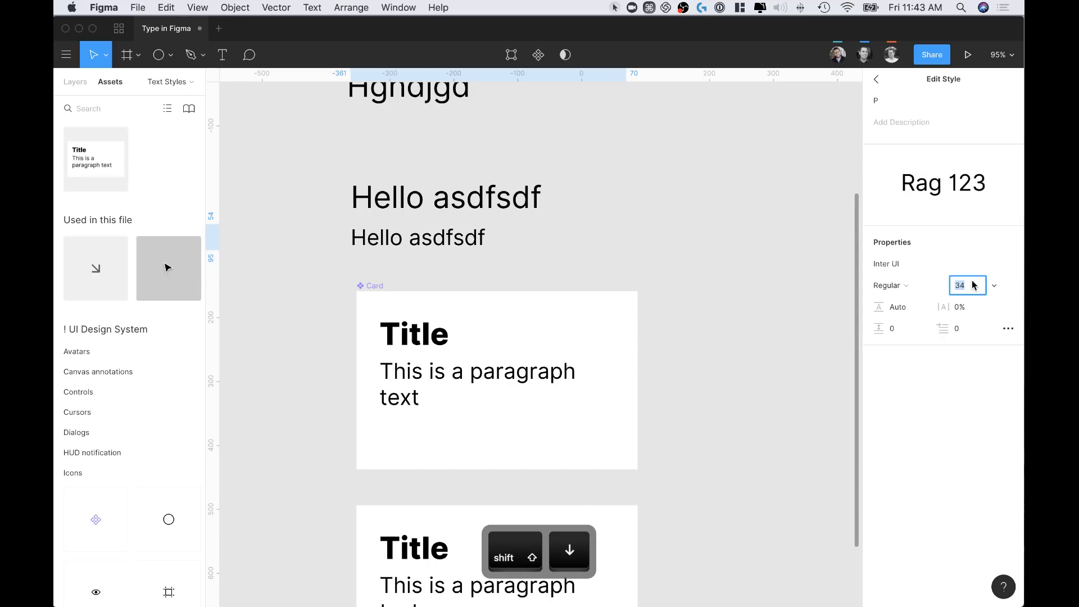
pyautogui.scroll(-3, 706, 349)
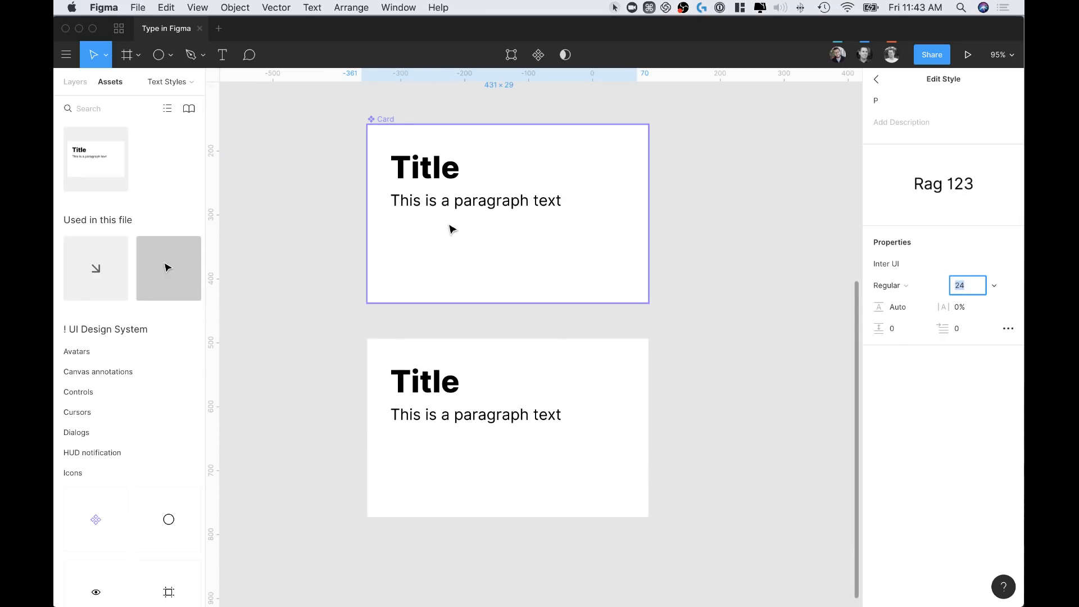
pyautogui.hotkey('shift', 'Up')
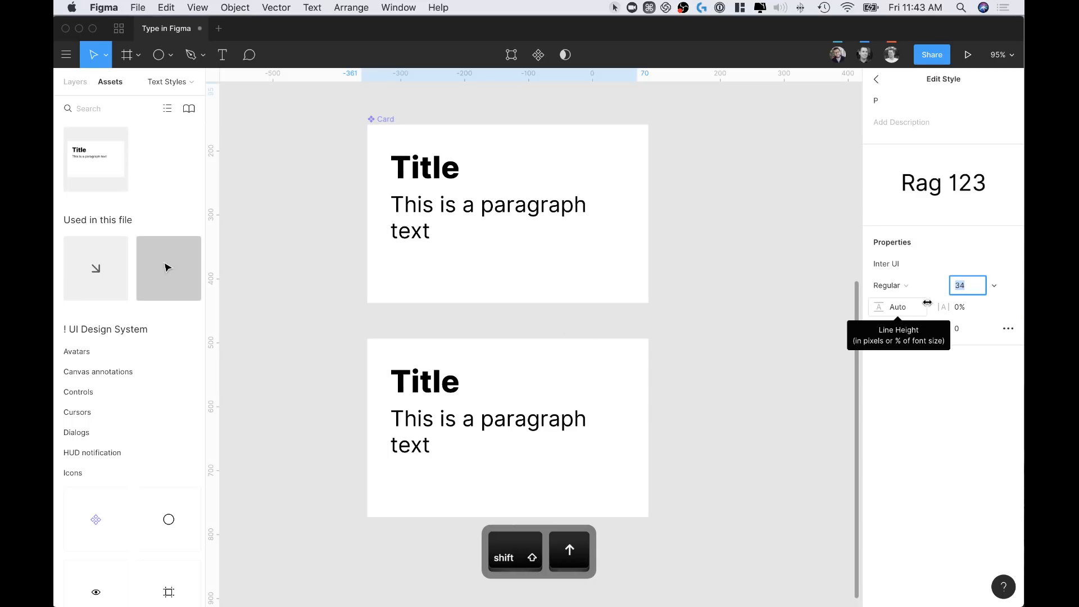
pyautogui.click(903, 286)
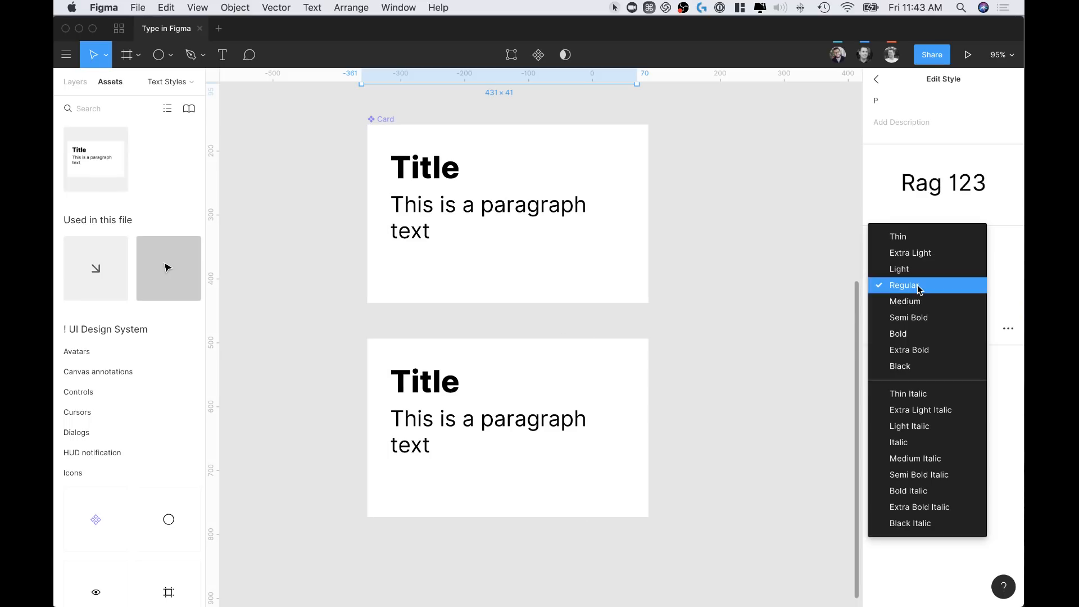
pyautogui.click(906, 302)
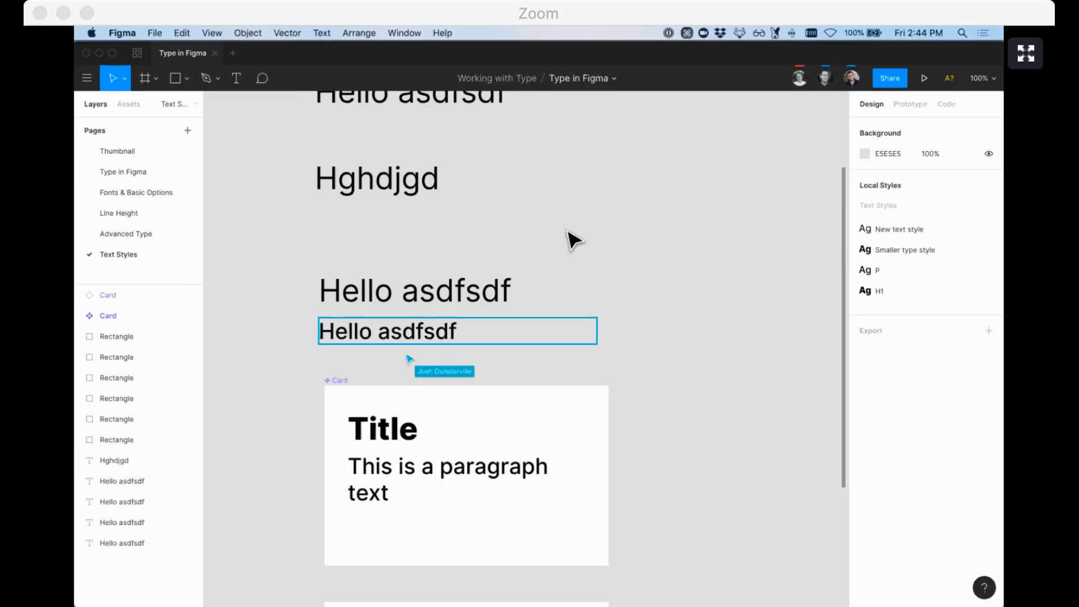
# Add a new text reading 'mic' to the right of the Card
pyautogui.hscroll(3, 574, 239)
pyautogui.press('t')
pyautogui.click(589, 471)
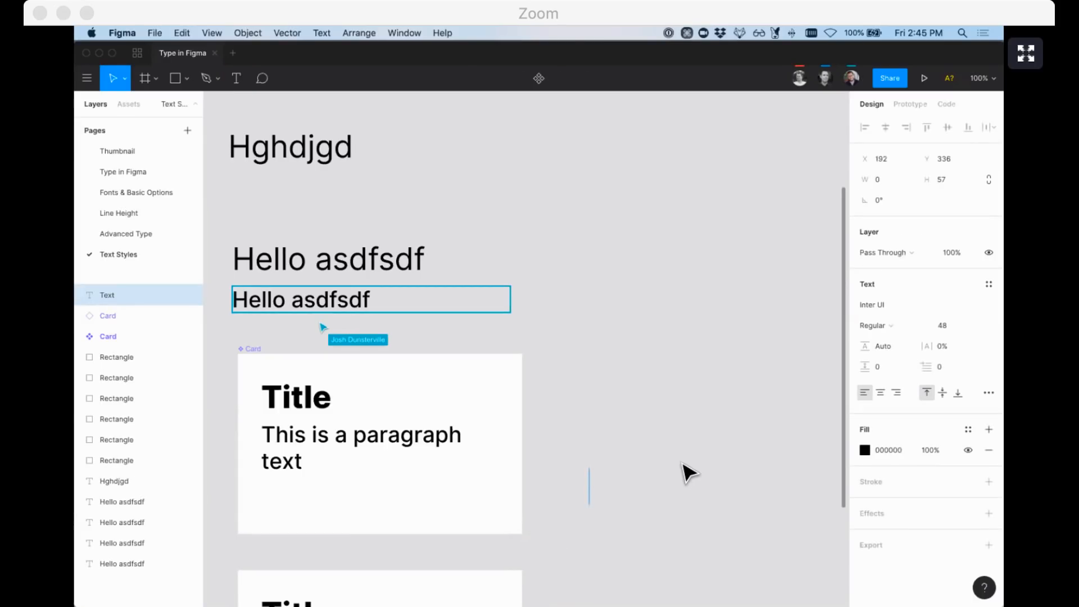
pyautogui.write('mic')
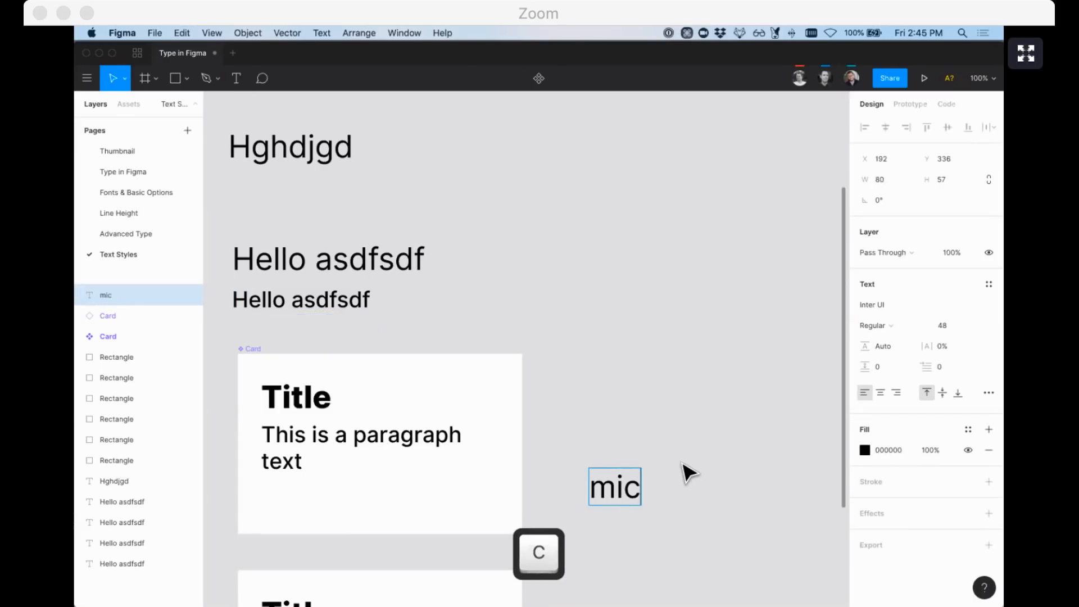
pyautogui.press('Escape')
# Switch the text's font to Material Icons, then delete its content
pyautogui.click(890, 304)
pyautogui.write('Mater')
pyautogui.press('Return')
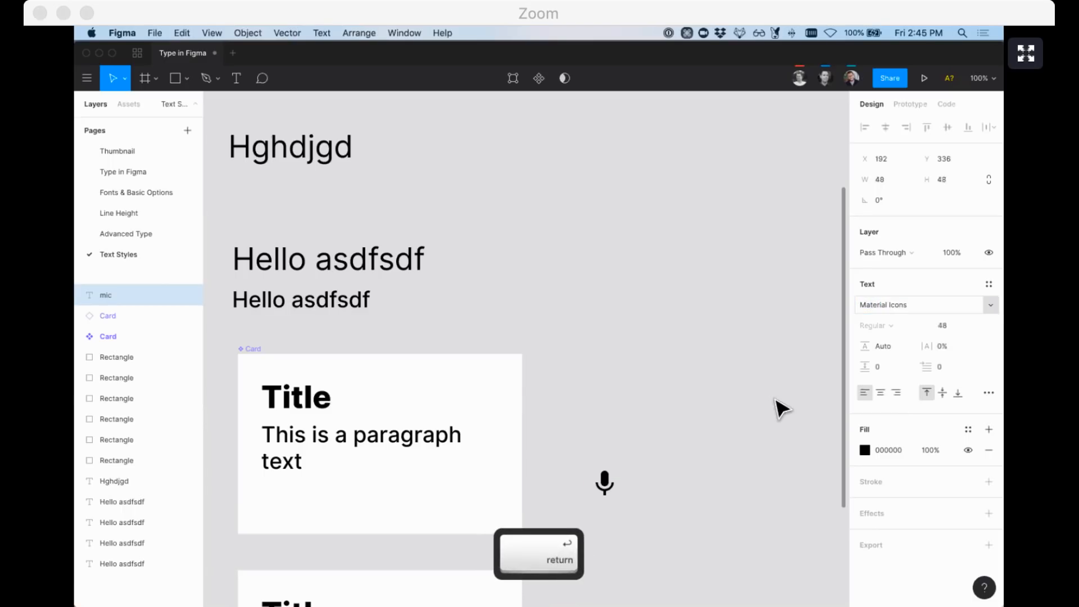
pyautogui.write('mic')
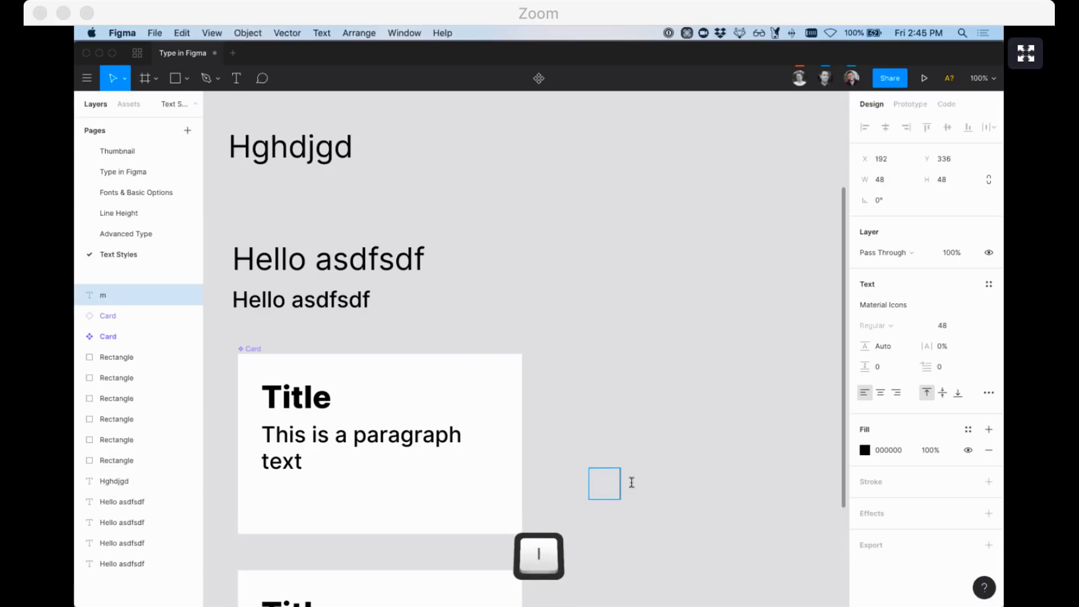
pyautogui.doubleClick(614, 485)
pyautogui.press('BackSpace')
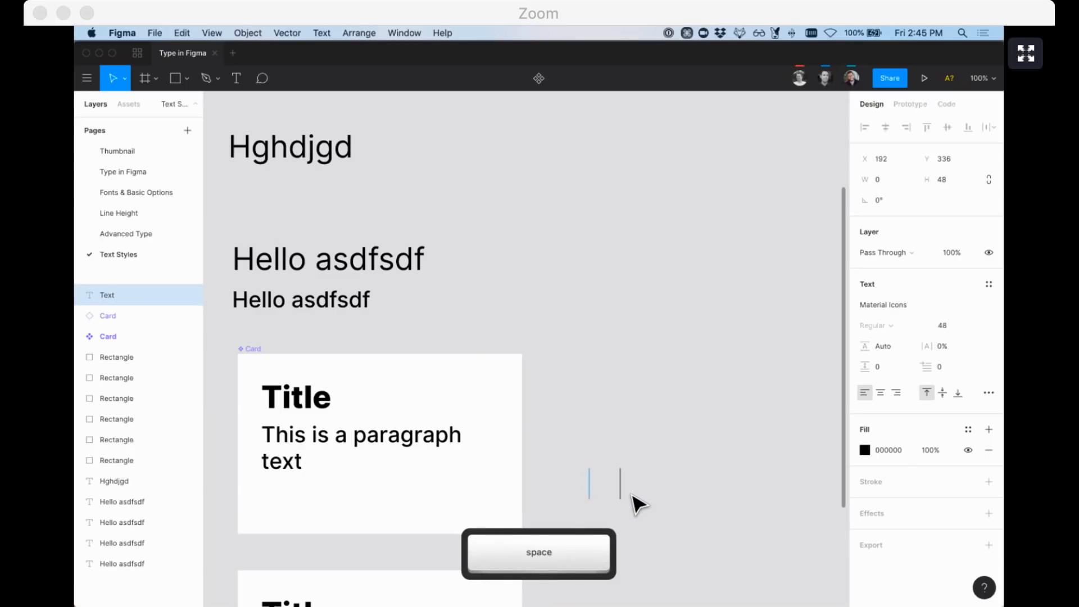
# Move the empty text box up beside the Hello asdfsdf lines, keeping Material Icons
pyautogui.moveTo(602, 494); pyautogui.dragTo(607, 318)
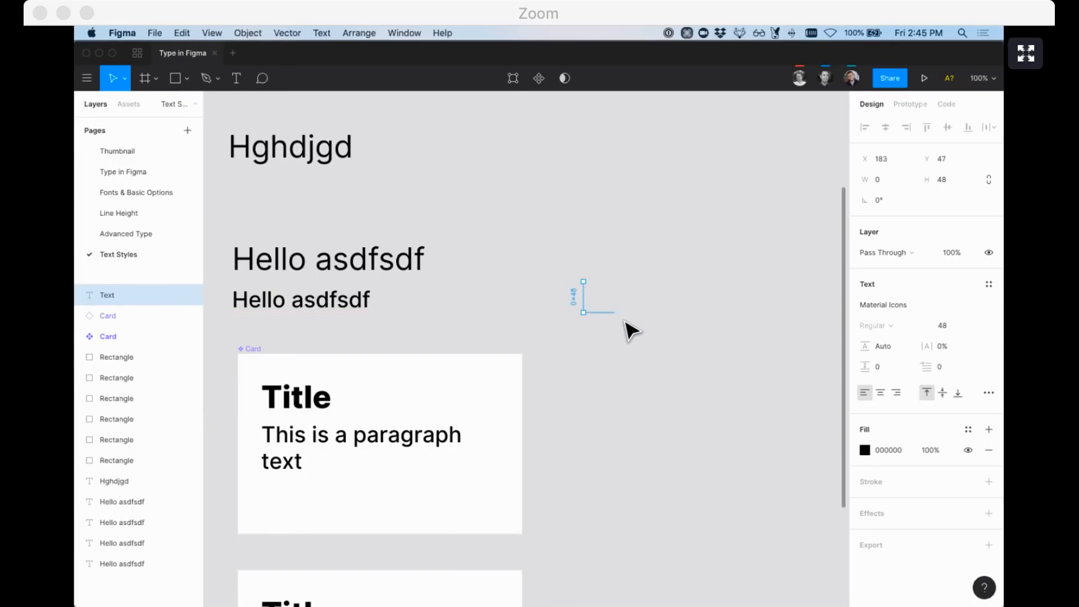
pyautogui.doubleClick(597, 311)
pyautogui.click(588, 300)
pyautogui.doubleClick(587, 299)
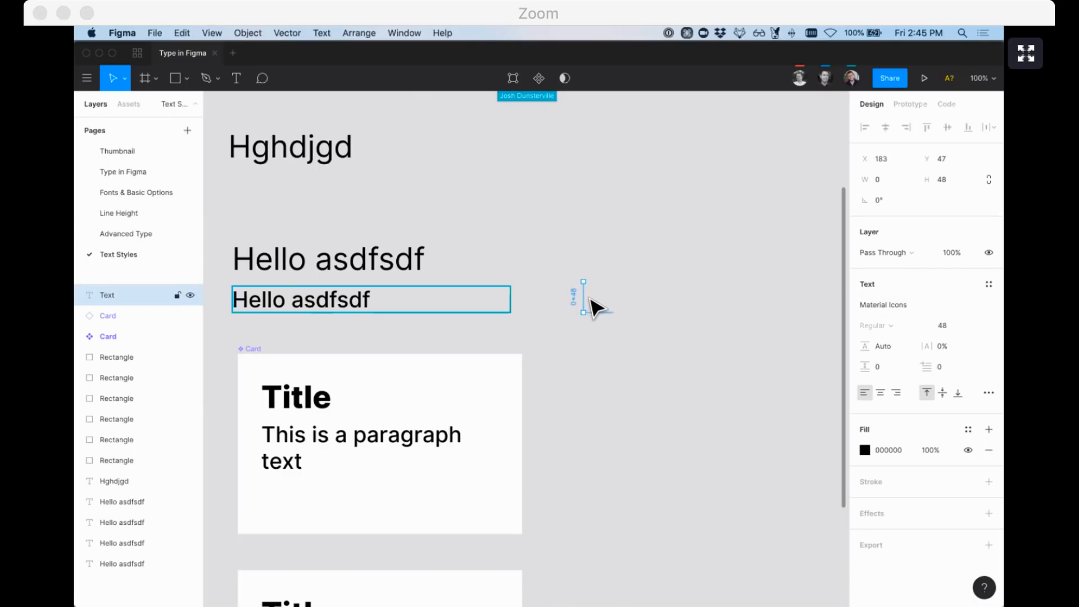
pyautogui.click(989, 305)
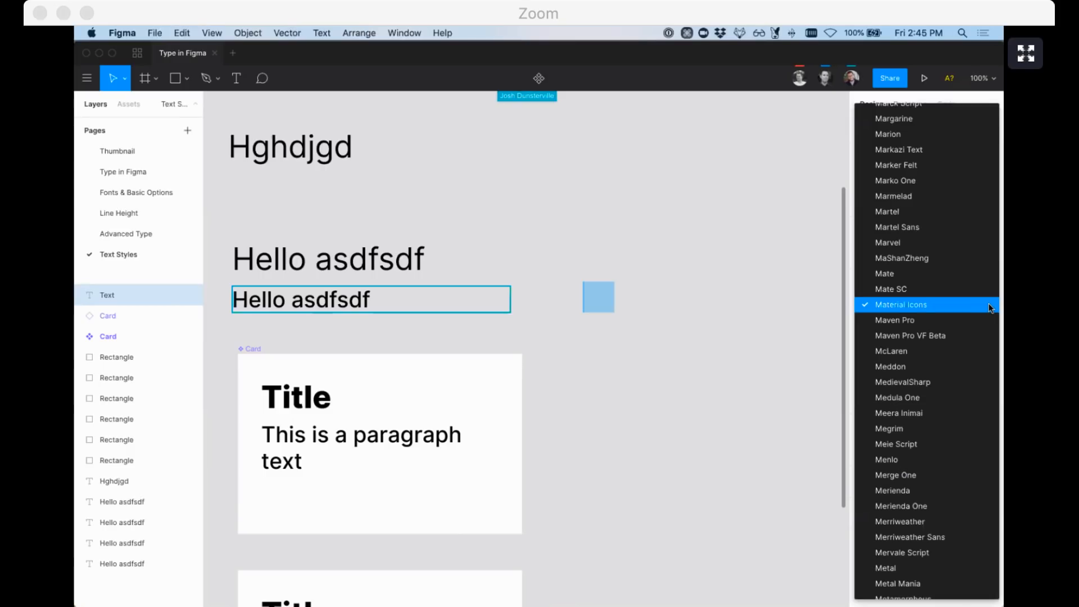
pyautogui.click(917, 309)
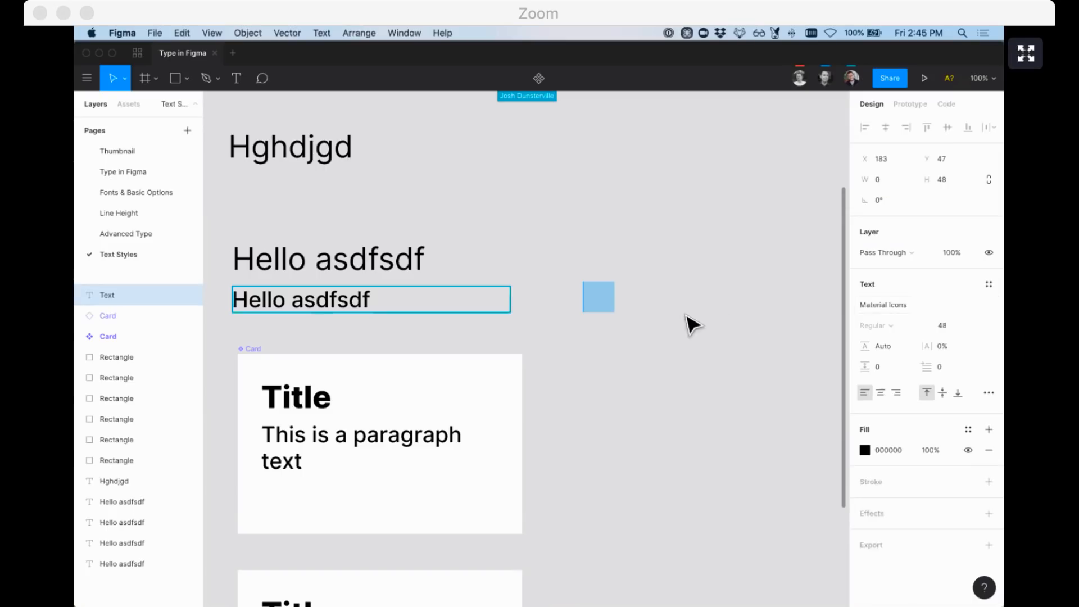
# Type 'mic' to show the microphone icon and place the cursor after it
pyautogui.write('mic')
pyautogui.moveTo(595, 296); pyautogui.dragTo(612, 296)
pyautogui.click(602, 296)
pyautogui.click(598, 334)
pyautogui.doubleClick(604, 299)
pyautogui.click(609, 298)
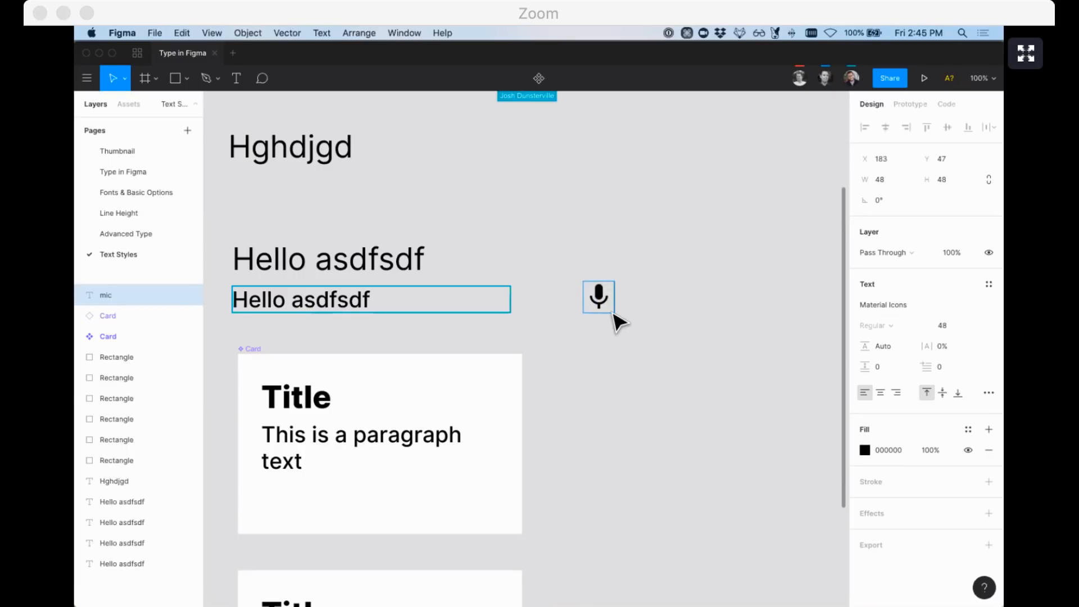
# Type 'Button label' after the icon and set that text to Roboto
pyautogui.write('Button label')
pyautogui.hscroll(3, 602, 313)
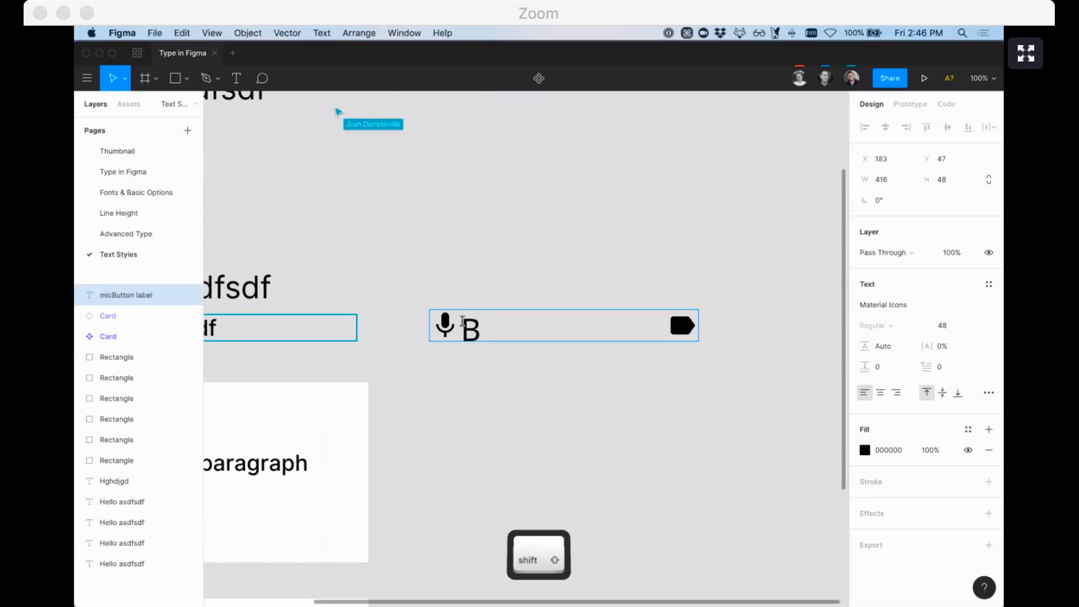
pyautogui.keyDown('shift'); pyautogui.click(462, 321); pyautogui.keyUp('shift')
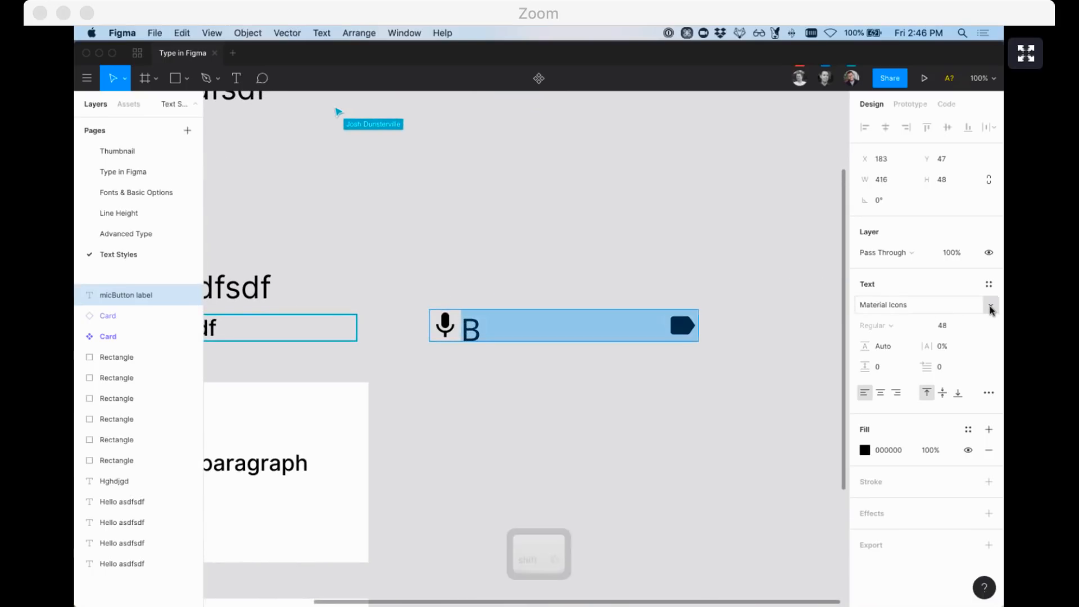
pyautogui.click(991, 310)
pyautogui.press('o')
pyautogui.click(929, 308)
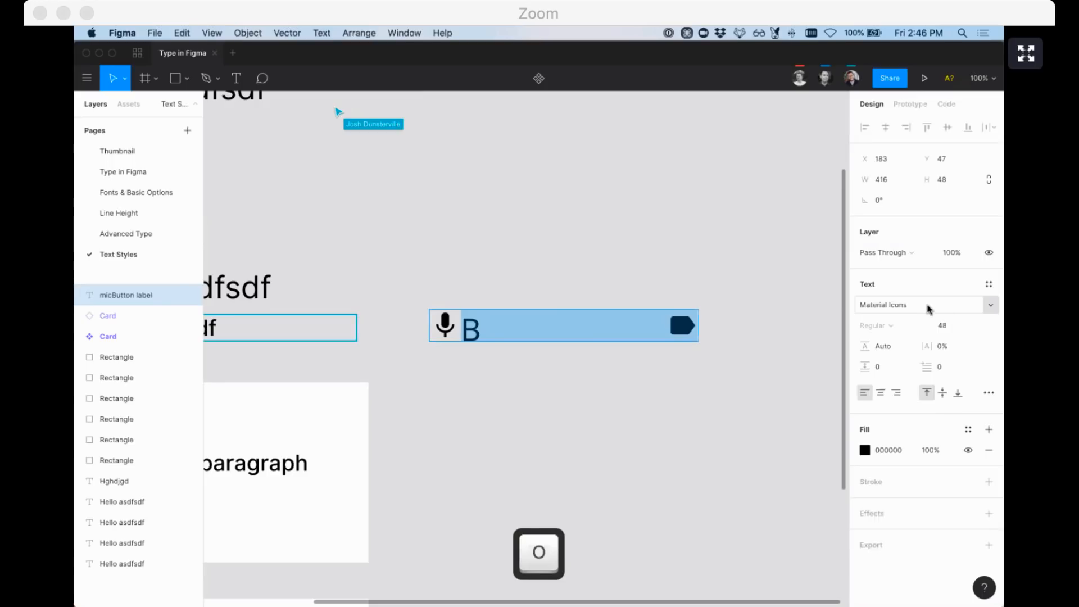
pyautogui.write('Roboto')
pyautogui.press('Return')
# Draw a rectangle over the label and send it behind as the button background
pyautogui.click(549, 389)
pyautogui.doubleClick(475, 330)
pyautogui.doubleClick(438, 329)
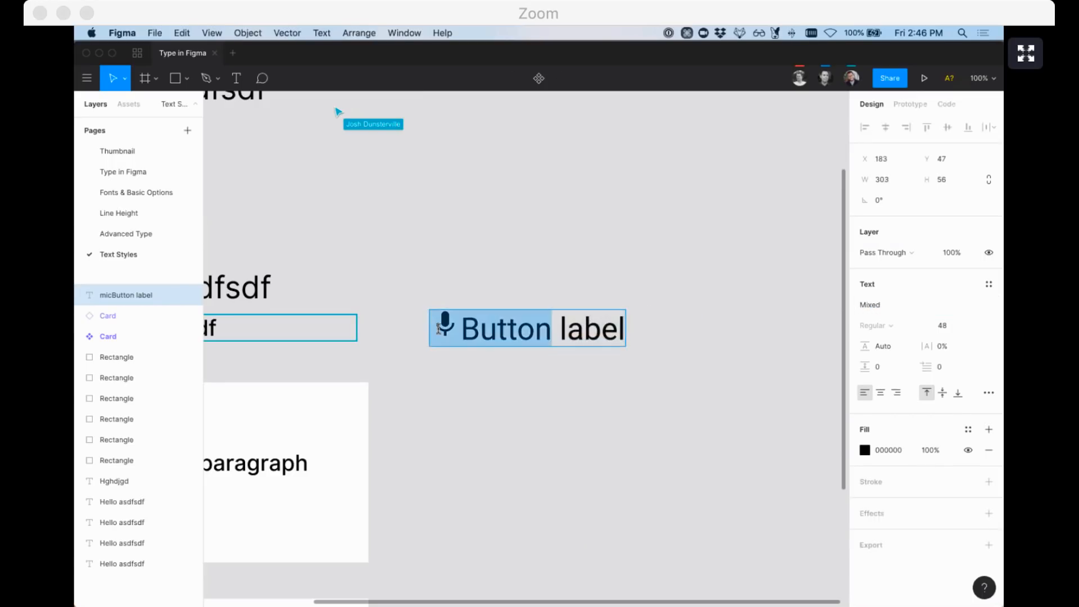
pyautogui.moveTo(461, 328); pyautogui.dragTo(517, 328)
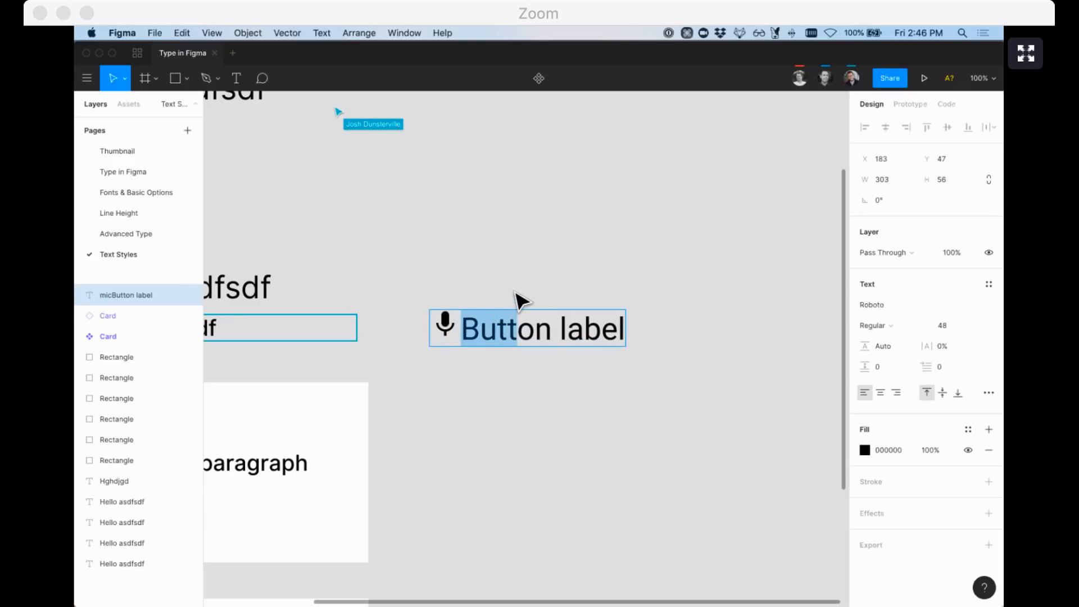
pyautogui.press('Escape')
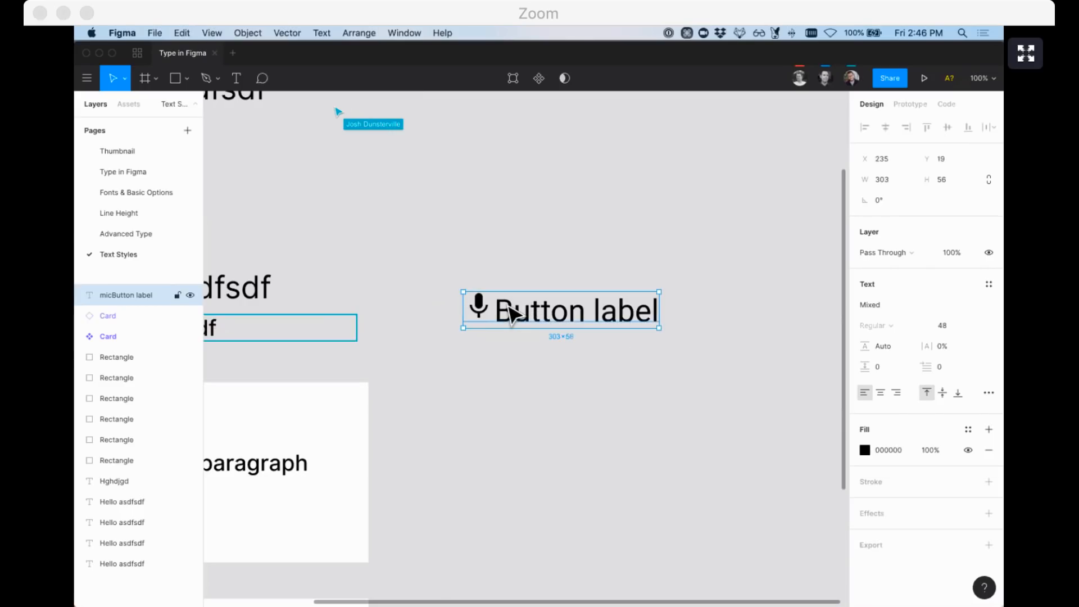
pyautogui.press('r')
pyautogui.moveTo(446, 263)
pyautogui.mouseDown()
pyautogui.moveTo(713, 353)
pyautogui.moveTo(669, 335)
pyautogui.moveTo(660, 309)
pyautogui.moveTo(676, 308)
pyautogui.moveTo(665, 309)
pyautogui.mouseUp()
pyautogui.press('super+alt+bracketleft')
# Make the label and rectangle a component with the label constrained Left & Right
pyautogui.click(640, 319)
pyautogui.keyDown('shift'); pyautogui.click(684, 303); pyautogui.keyUp('shift')
pyautogui.keyDown('super'); pyautogui.click(624, 307); pyautogui.keyUp('super')
pyautogui.press('super+z')
pyautogui.press('super+alt+k')
pyautogui.keyDown('super'); pyautogui.click(551, 315); pyautogui.keyUp('super')
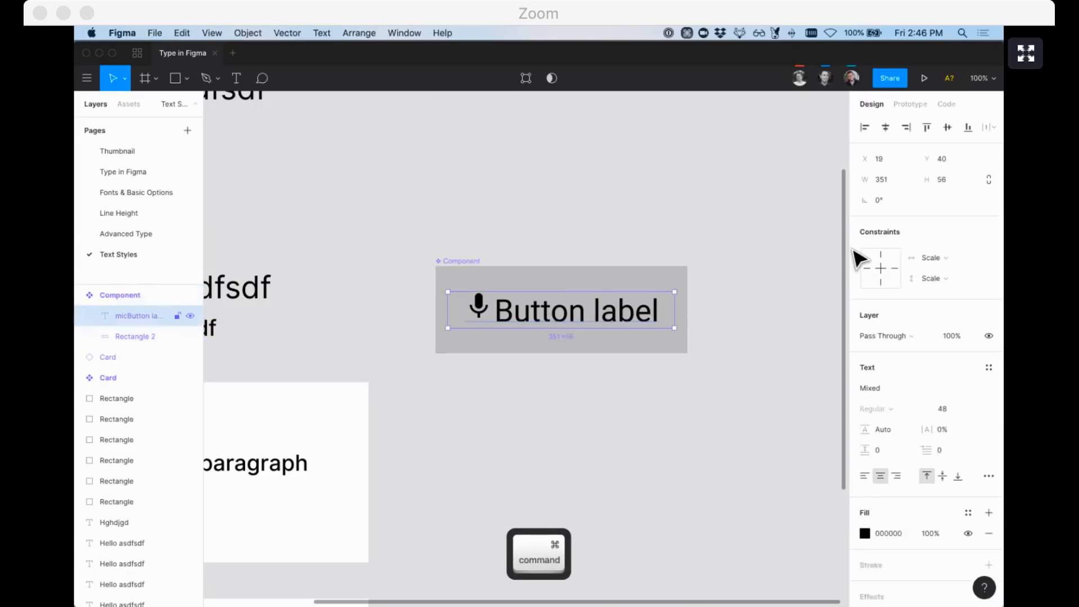
pyautogui.click(953, 258)
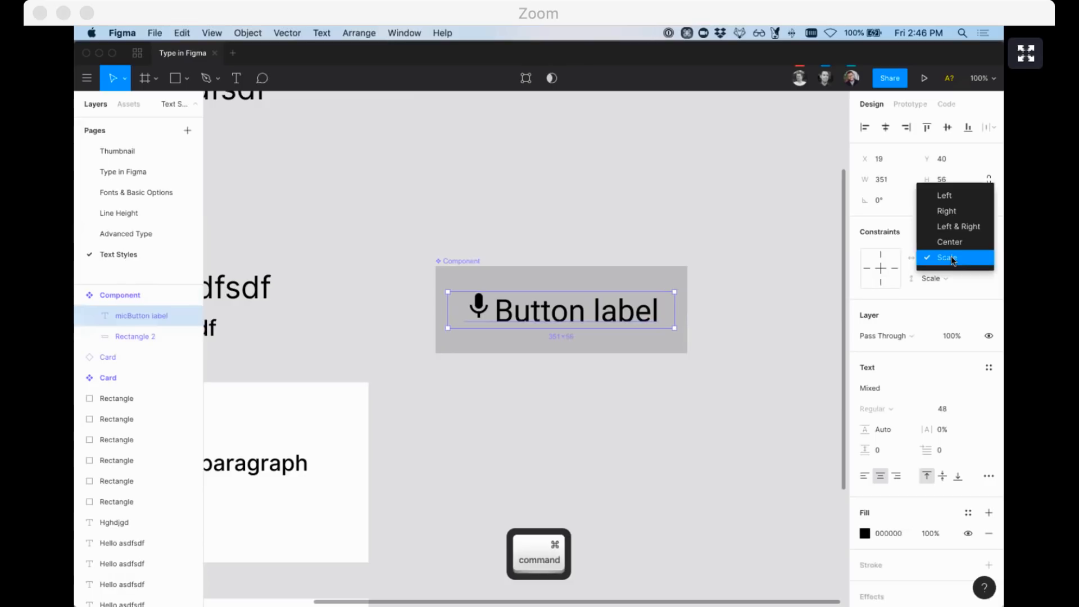
pyautogui.click(957, 227)
# Widen the component, cut the text to 'Button', then delete the component
pyautogui.click(652, 225)
pyautogui.click(559, 306)
pyautogui.moveTo(688, 295); pyautogui.dragTo(780, 313)
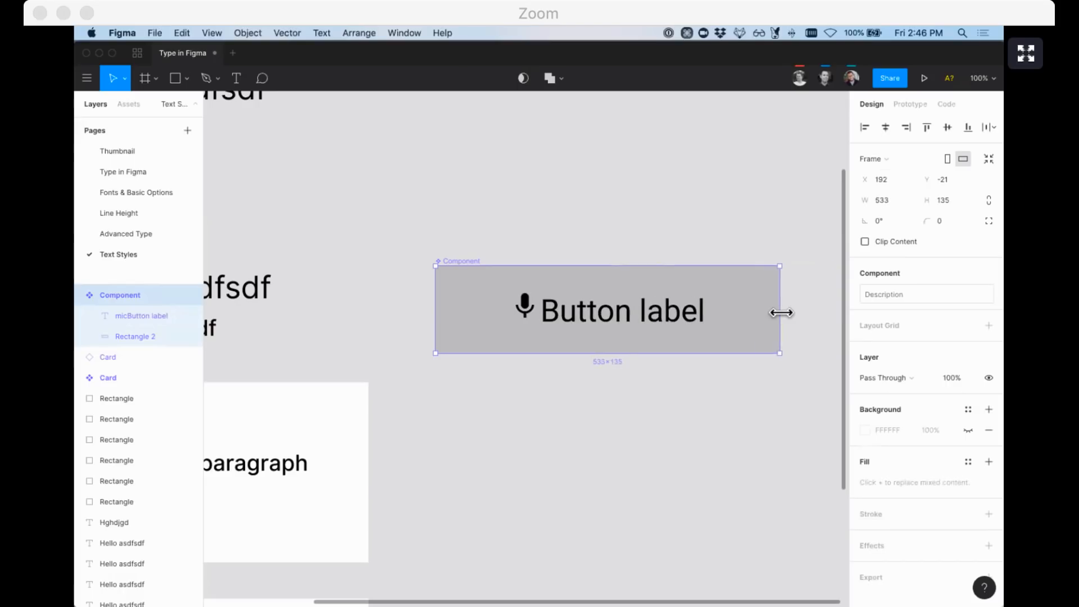
pyautogui.doubleClick(631, 323)
pyautogui.doubleClick(585, 308)
pyautogui.doubleClick(675, 311)
pyautogui.press('BackSpace')
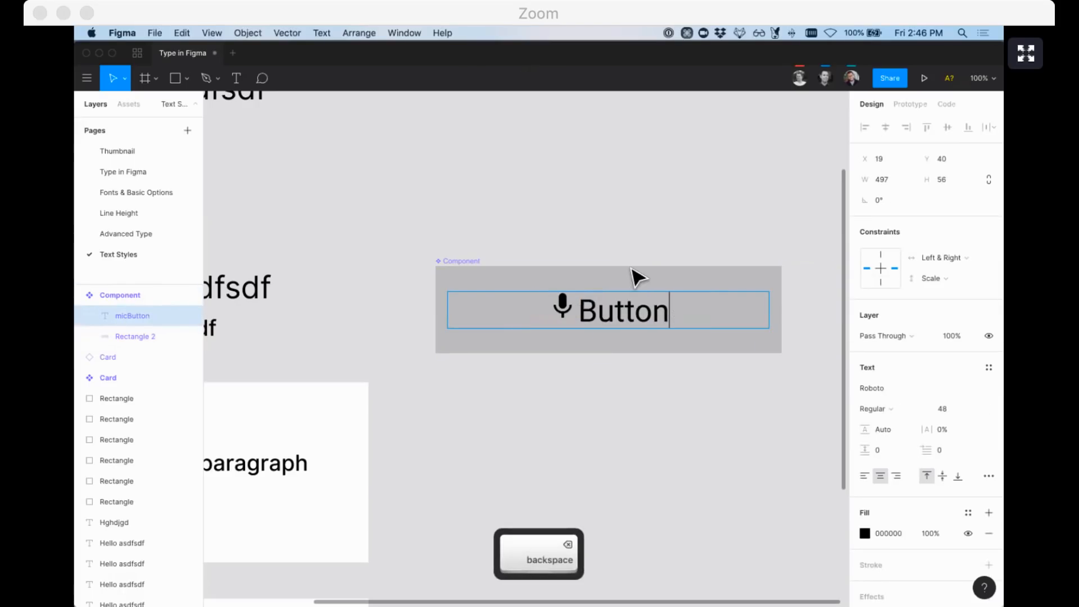
pyautogui.click(576, 229)
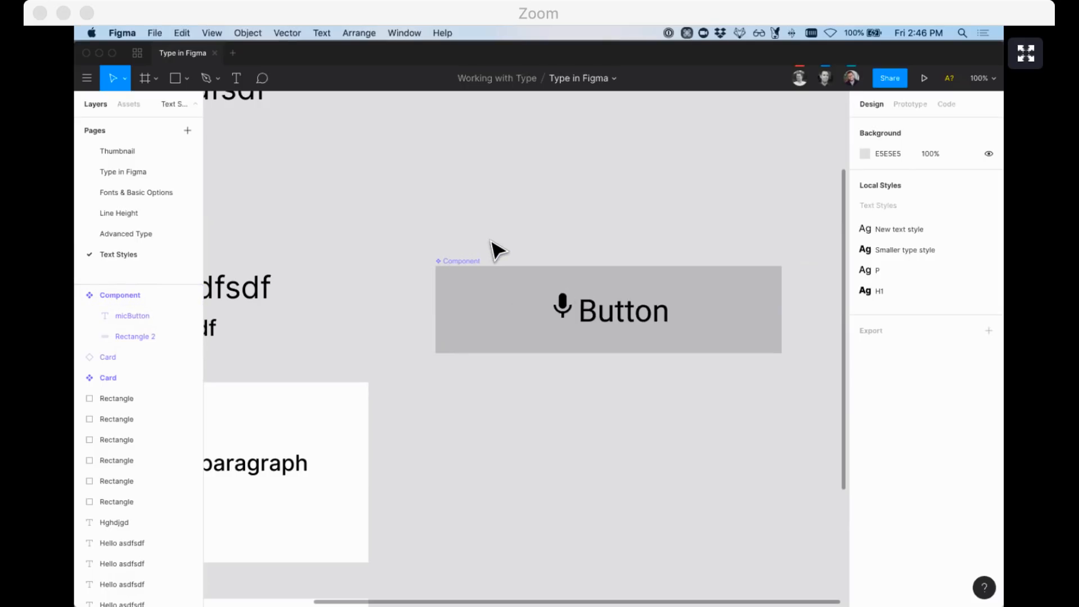
pyautogui.click(465, 267)
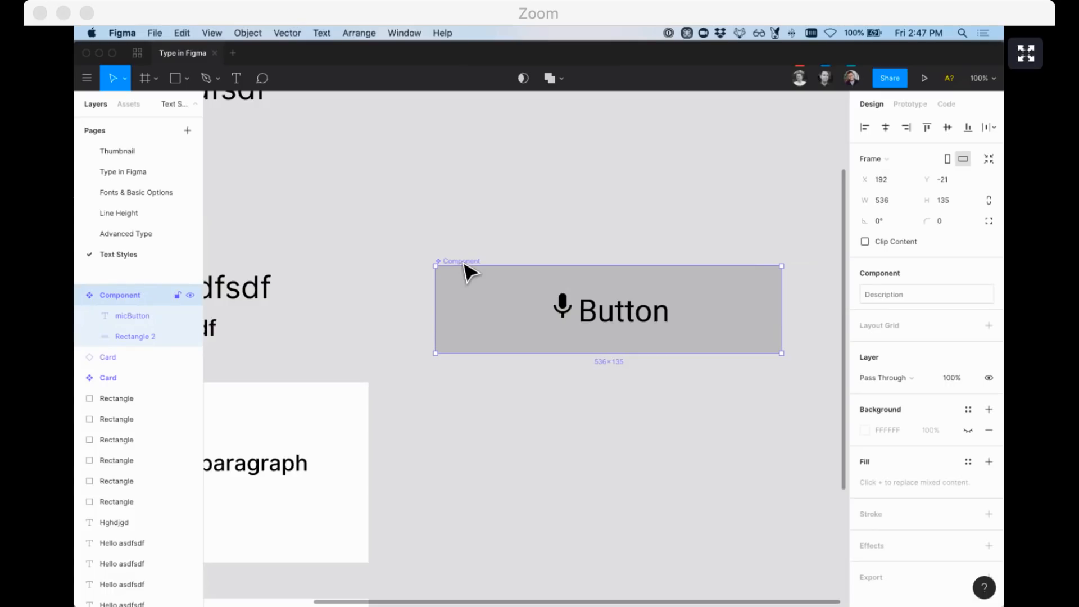
pyautogui.press('BackSpace')
# Open the Thumbnail page from the Pages list to show the TYPE IN FIGMA cover
pyautogui.scroll(-2, 446, 241)
pyautogui.hscroll(-2, 446, 240)
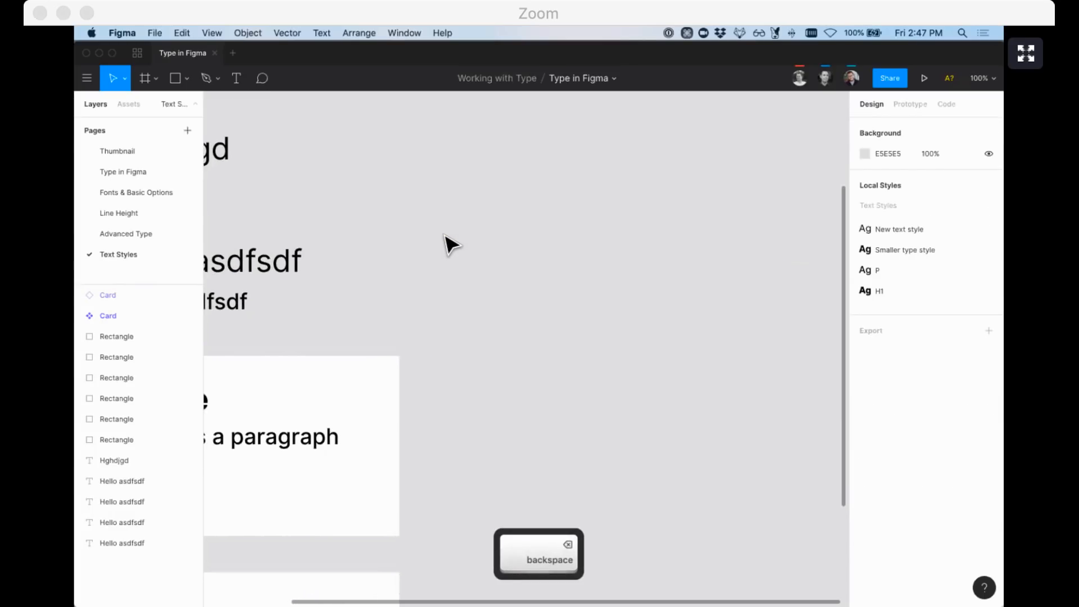
pyautogui.hscroll(-5, 450, 244)
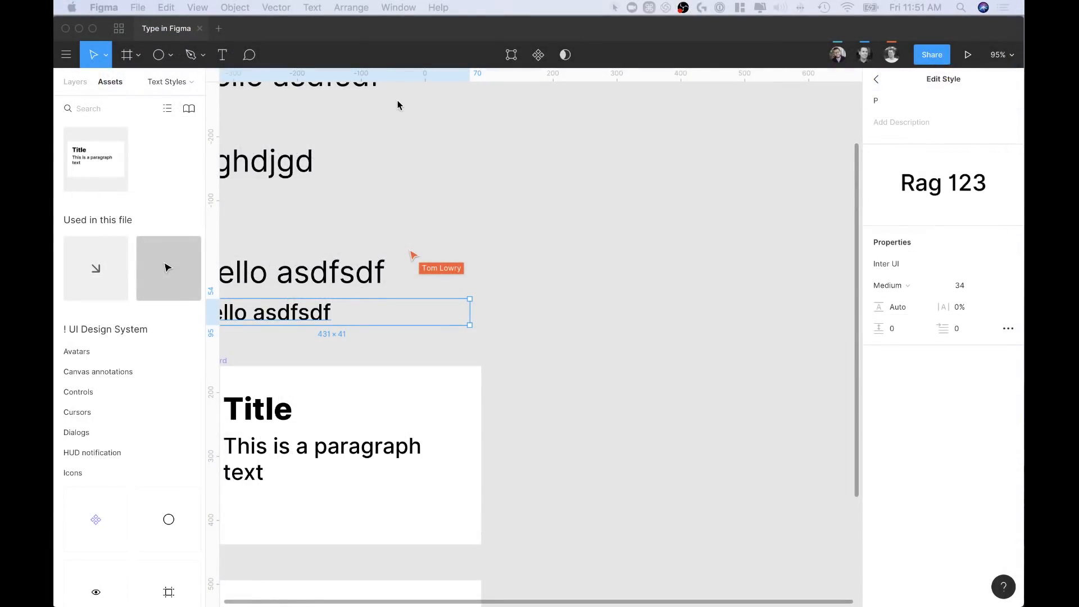
pyautogui.hscroll(-3, 405, 250)
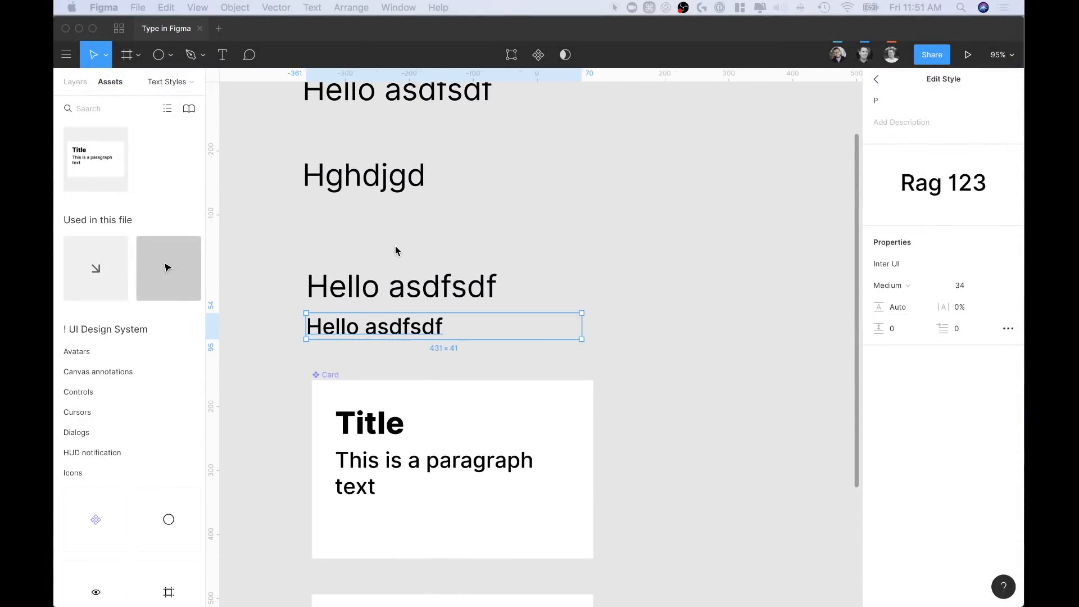
pyautogui.click(81, 87)
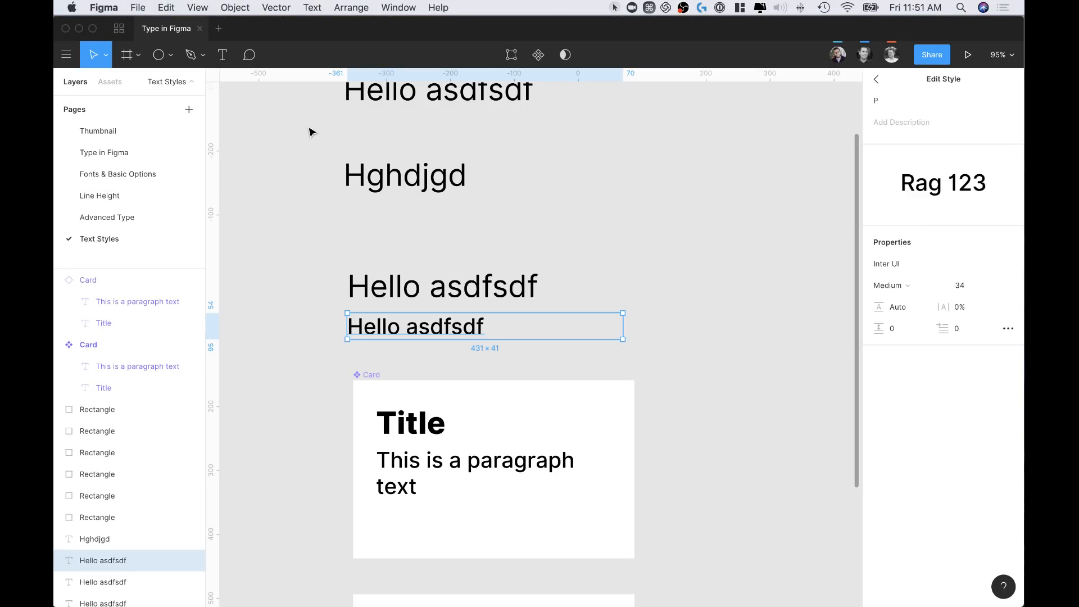
pyautogui.click(94, 133)
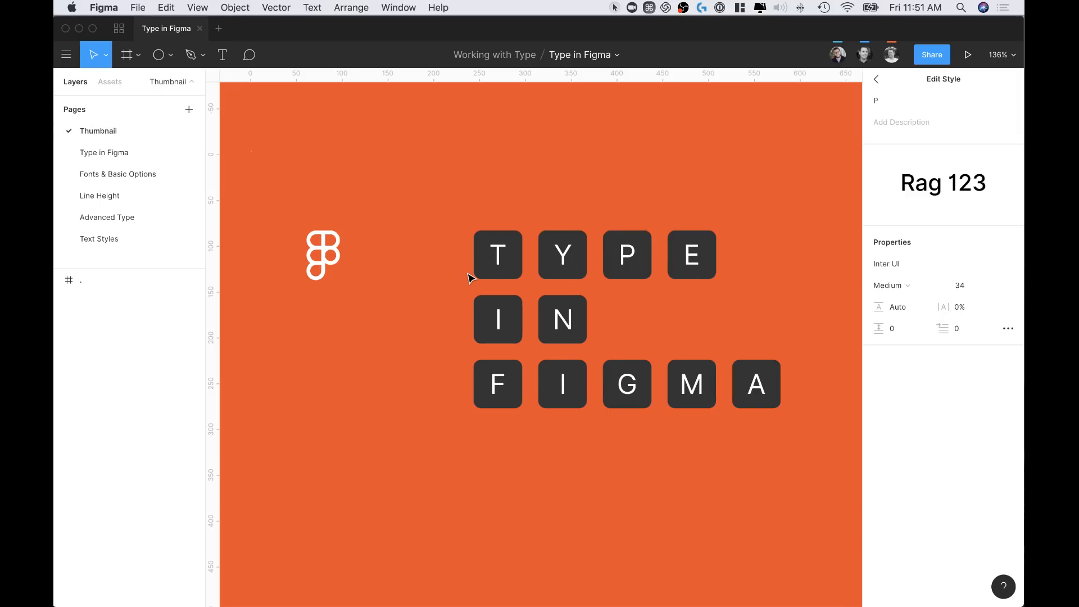